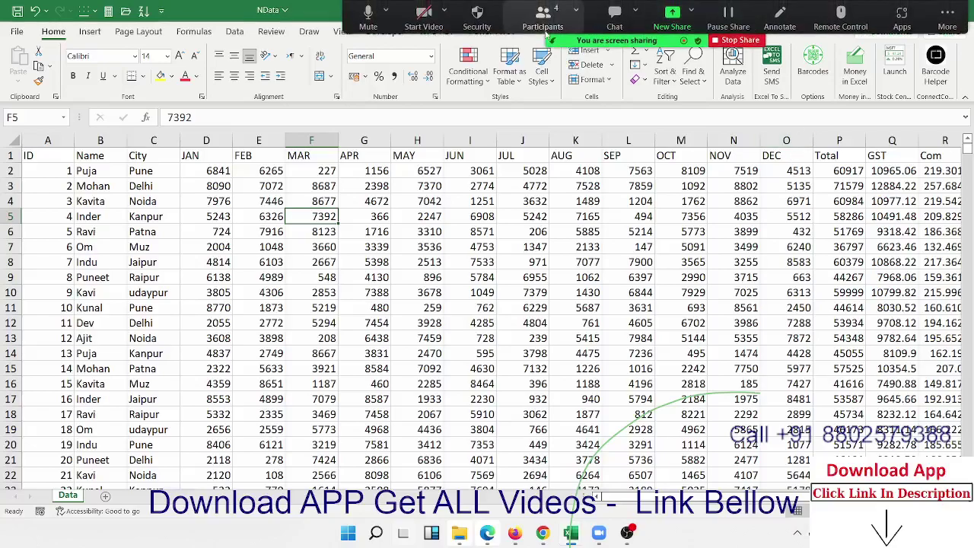
Step: Allow all three attendees to record local files, close the participants list, and admit the waiting person
click(542, 16)
click(579, 204)
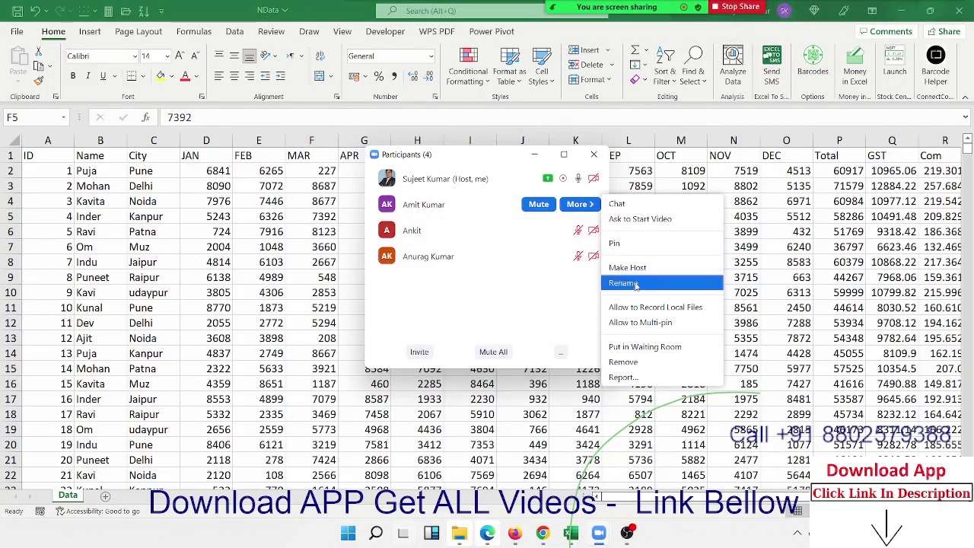
click(632, 311)
click(578, 230)
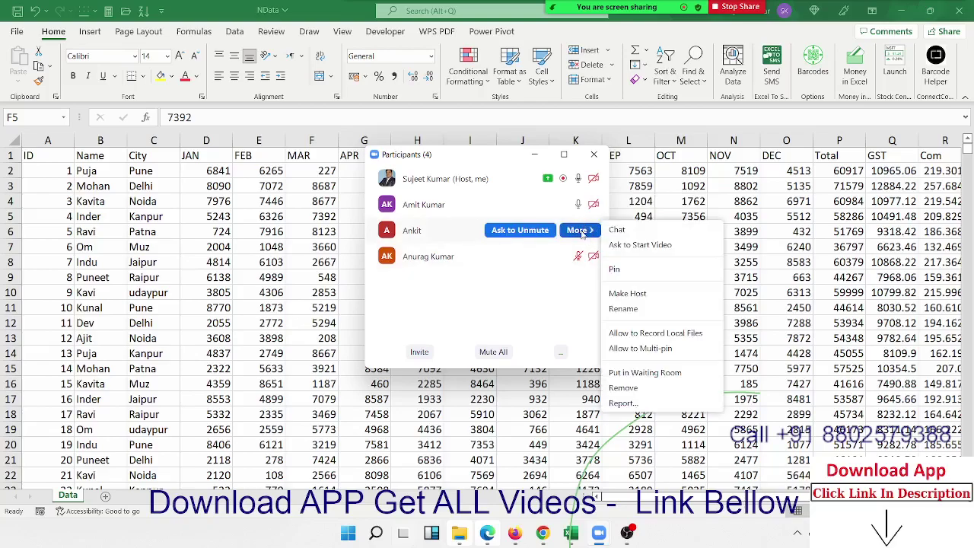
click(652, 332)
click(578, 256)
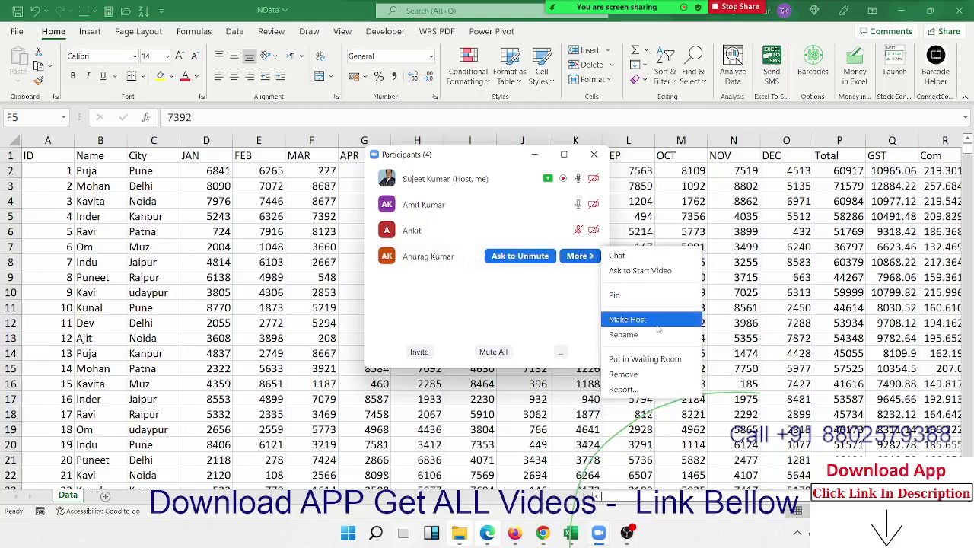
click(553, 286)
click(594, 155)
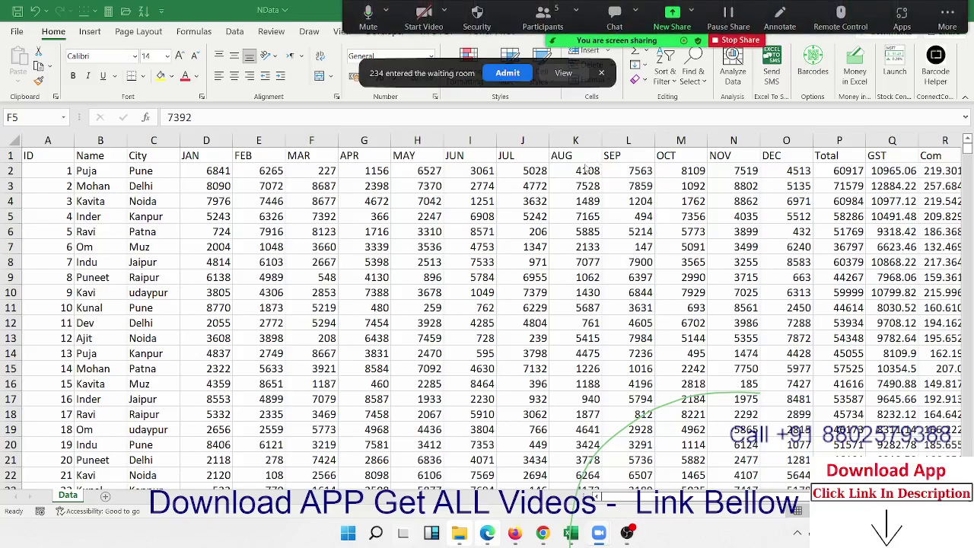
click(515, 72)
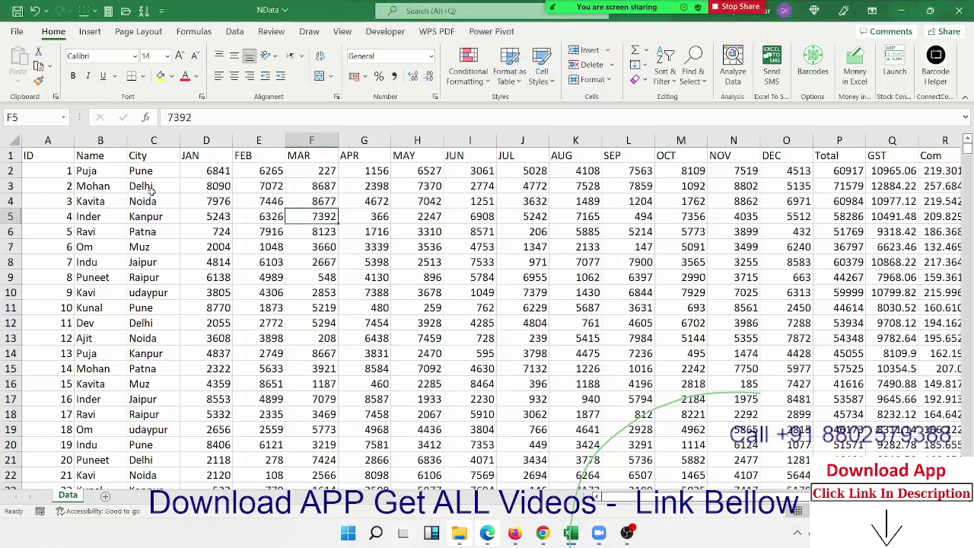
Step: Create a PivotTable on a new worksheet from the Data table with the Name and APR fields
click(107, 496)
click(68, 495)
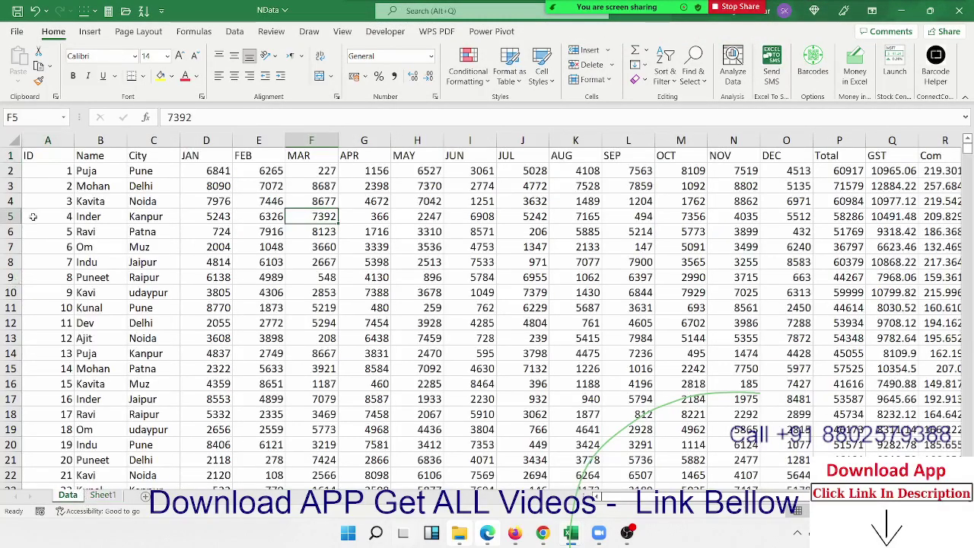
click(45, 161)
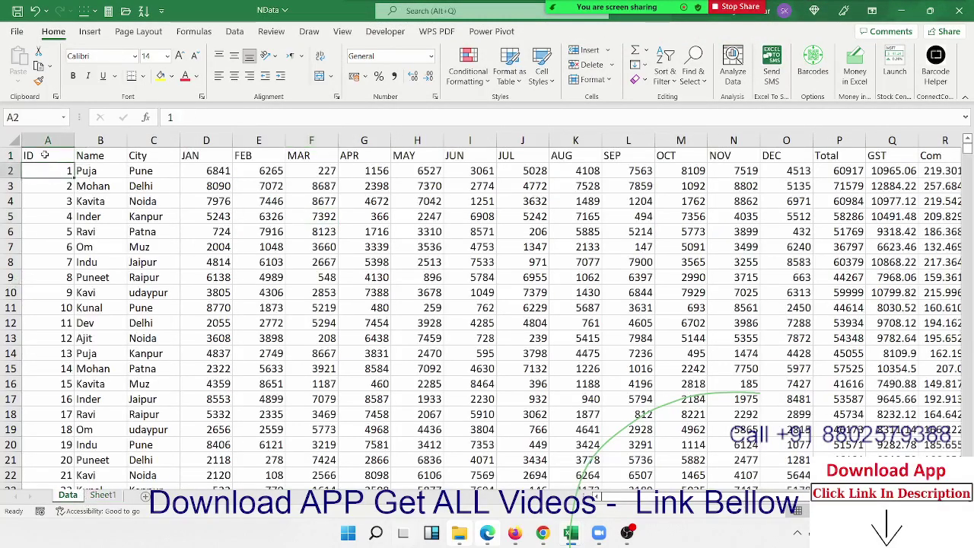
click(86, 32)
click(22, 61)
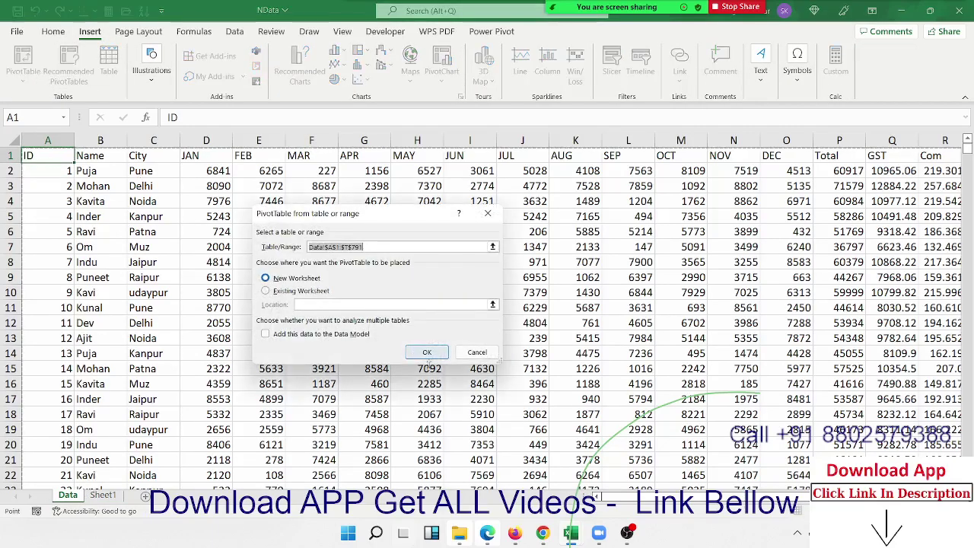
click(437, 355)
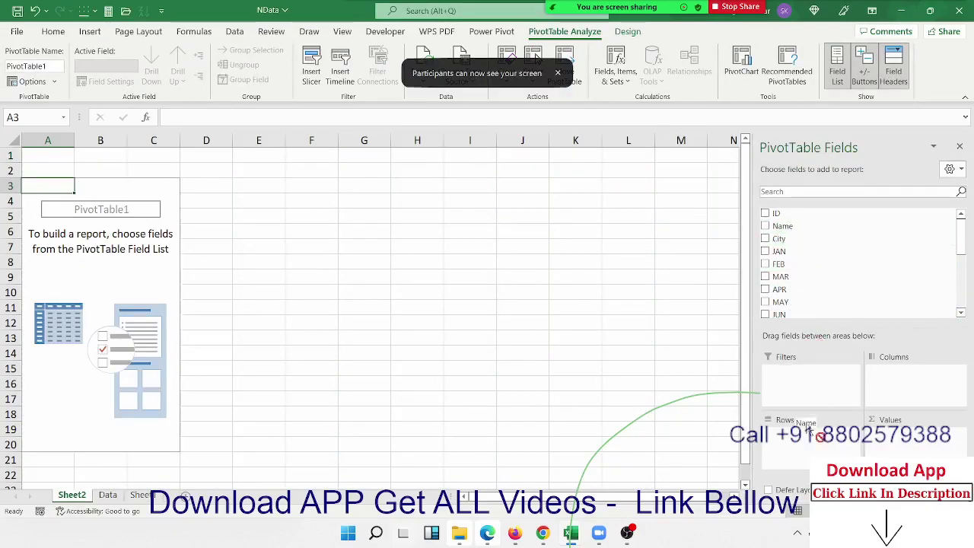
click(764, 226)
click(764, 290)
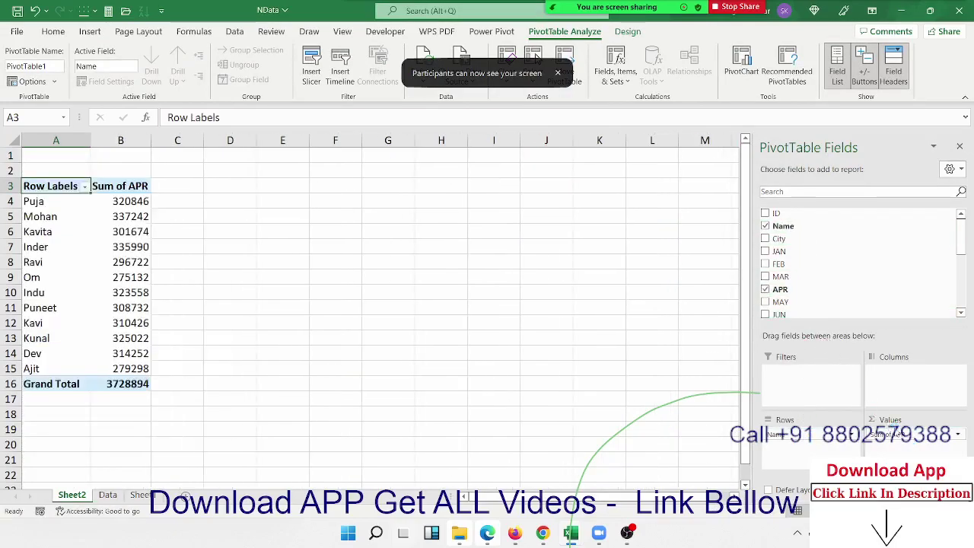
Step: Check the newly admitted participant's options in Zoom, then return to the Data sheet's table
click(559, 14)
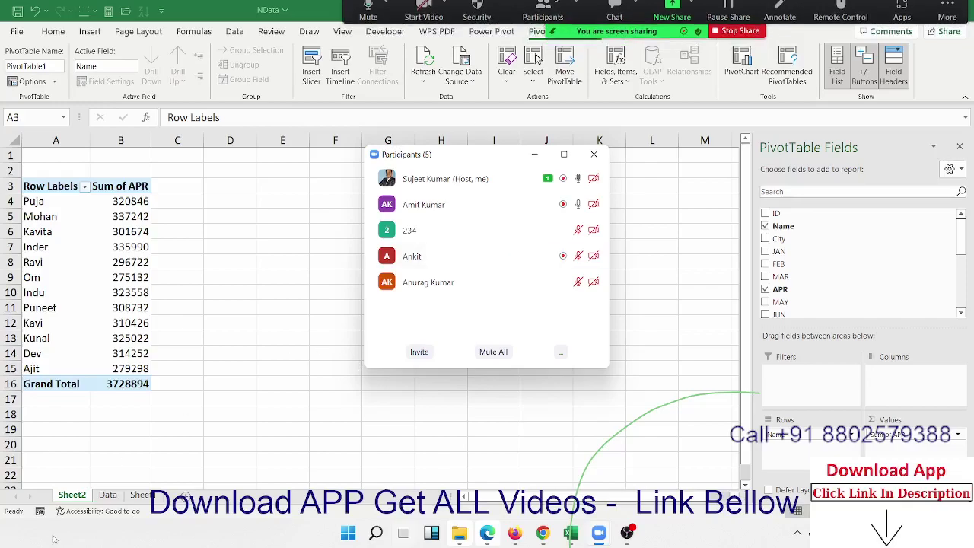
click(109, 495)
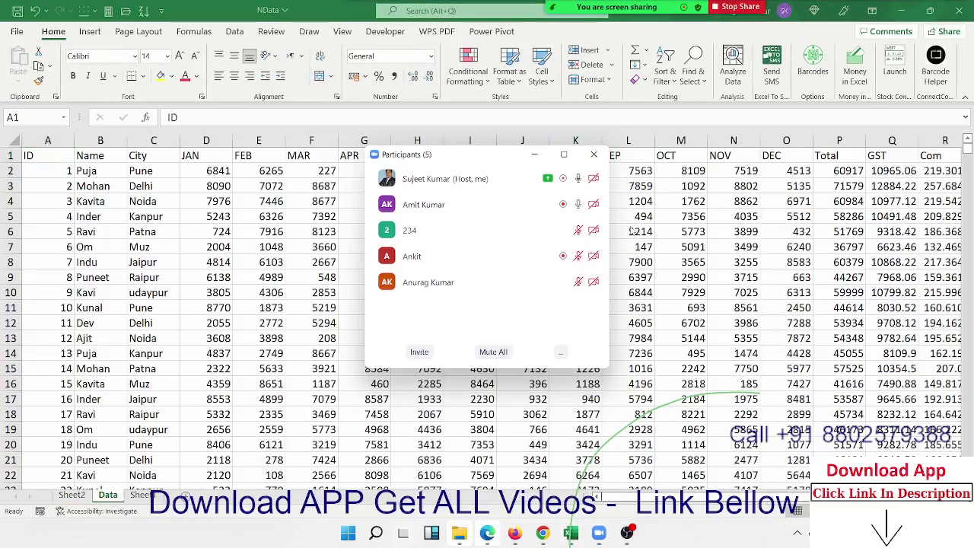
click(580, 230)
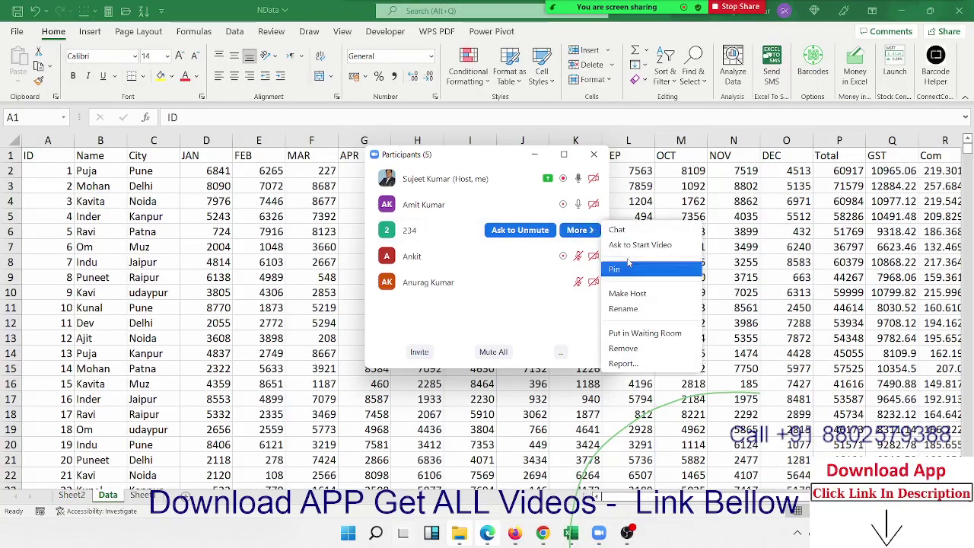
click(594, 154)
click(79, 370)
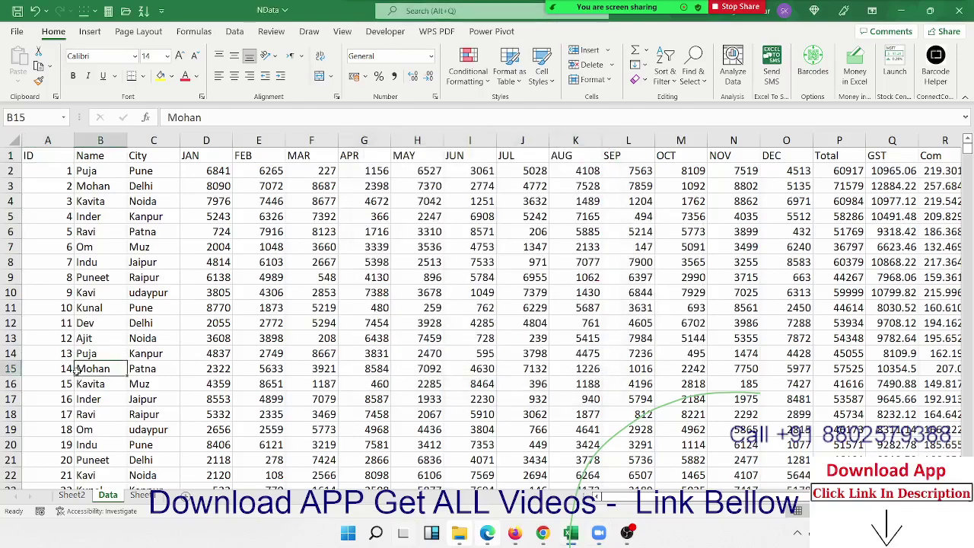
Step: Go to the first empty row below the data, row 792
key(ctrl+Down)
key(Down)
key(Left)
key(Down)
key(Down)
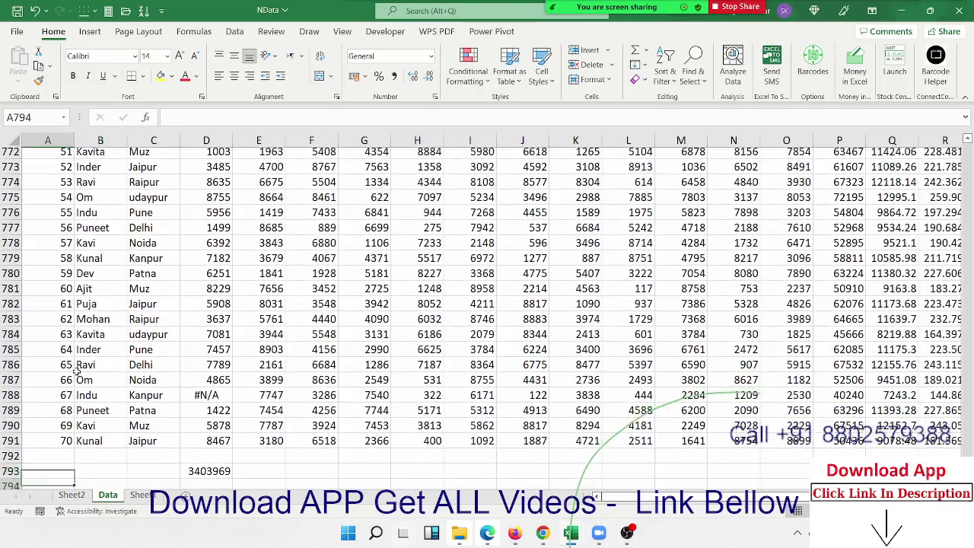
key(Up)
key(shift+space)
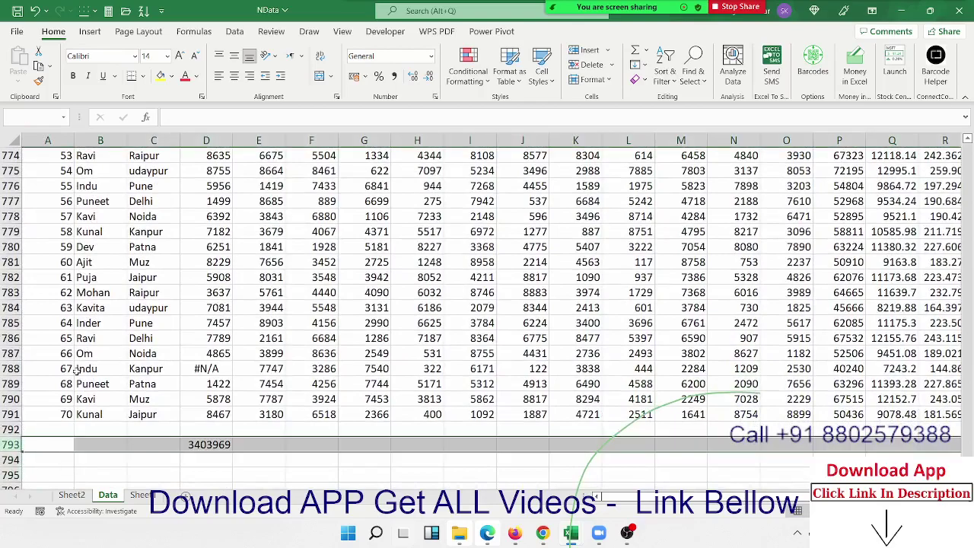
key(Up)
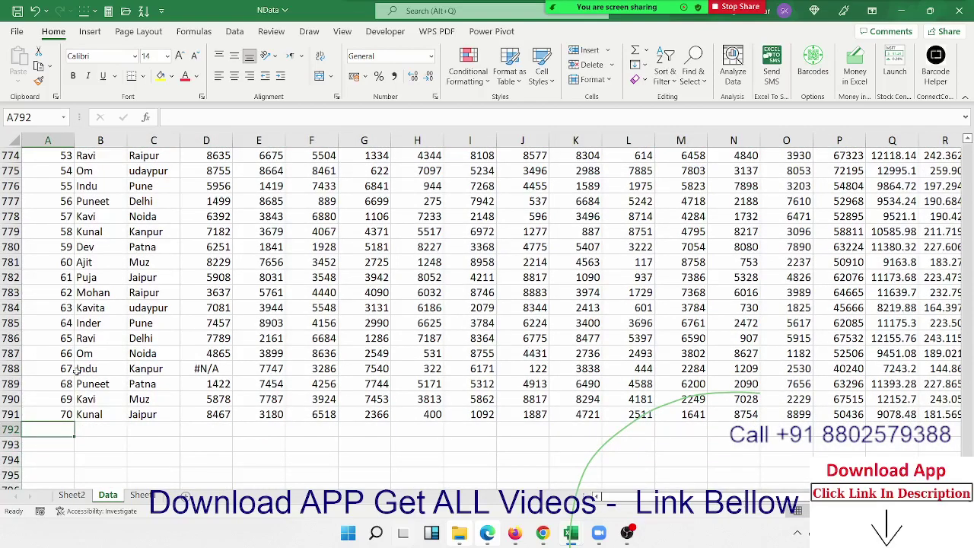
Step: Enter ID 71, the person's name, city Samt and 854 in A792:D792
text(71)
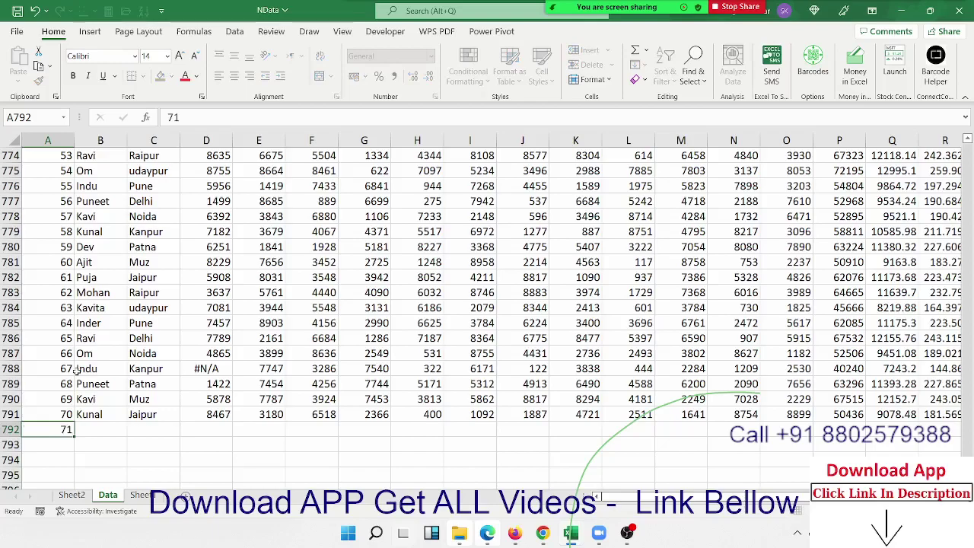
key(Tab)
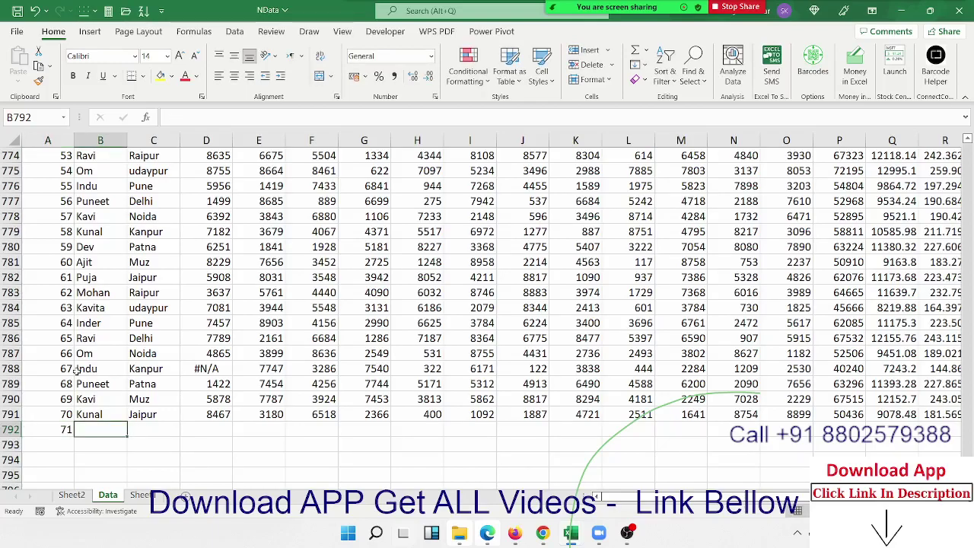
text(Anu)
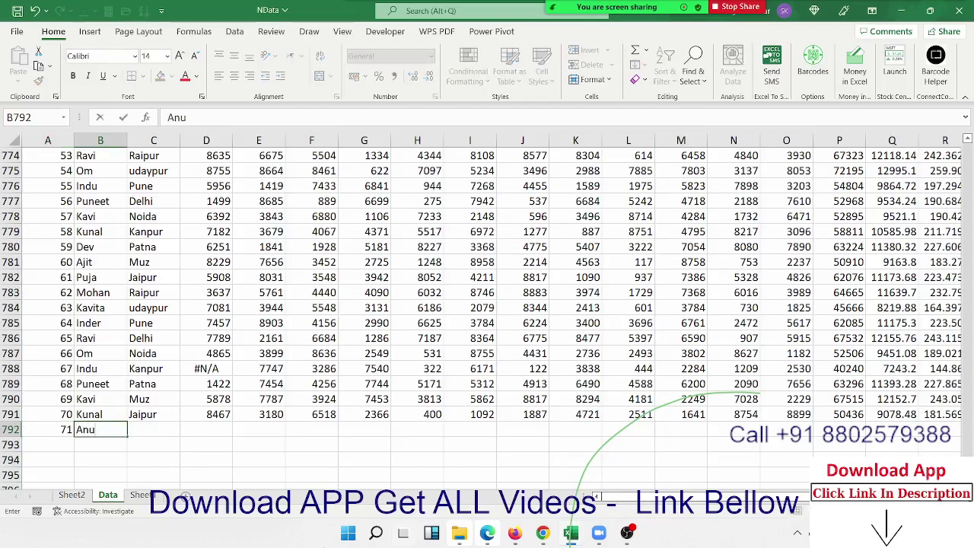
text(rag)
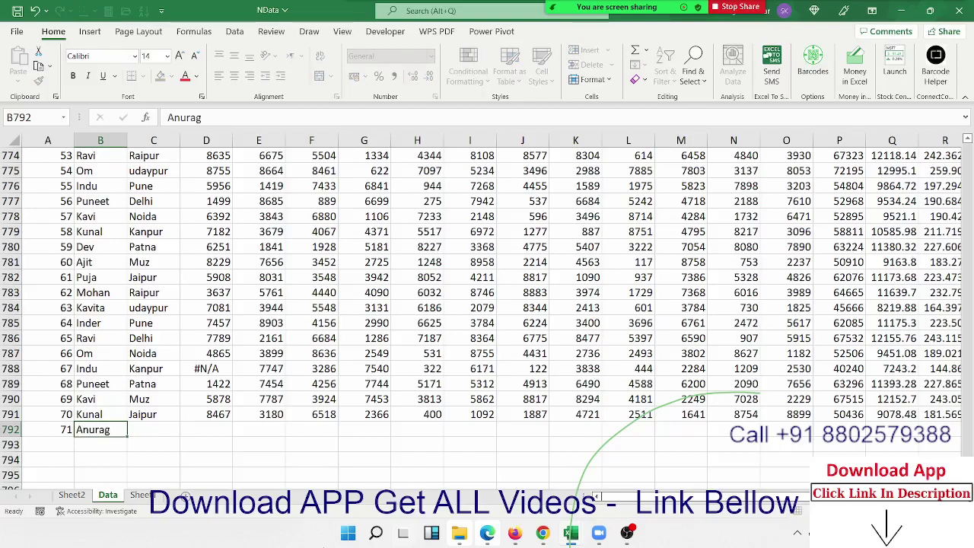
key(Tab)
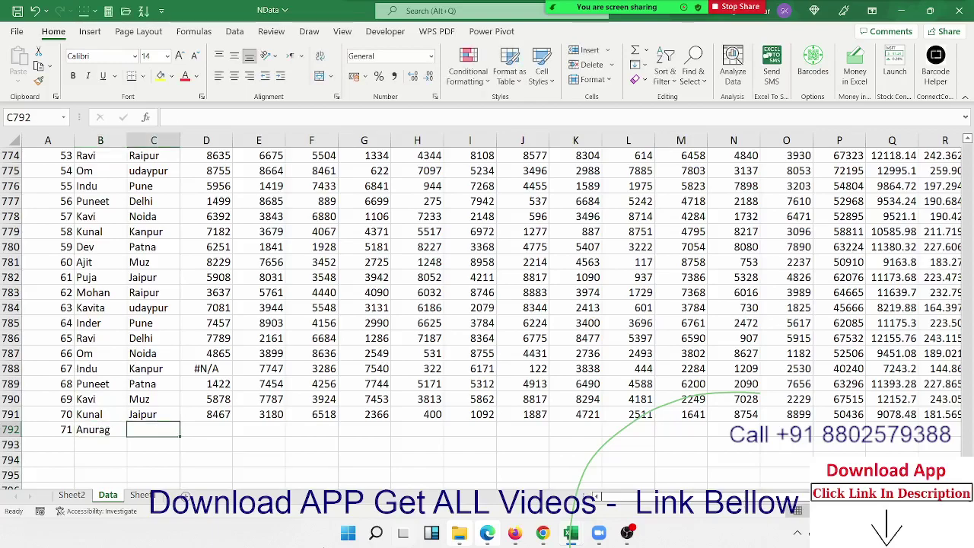
text(Samt)
key(Tab)
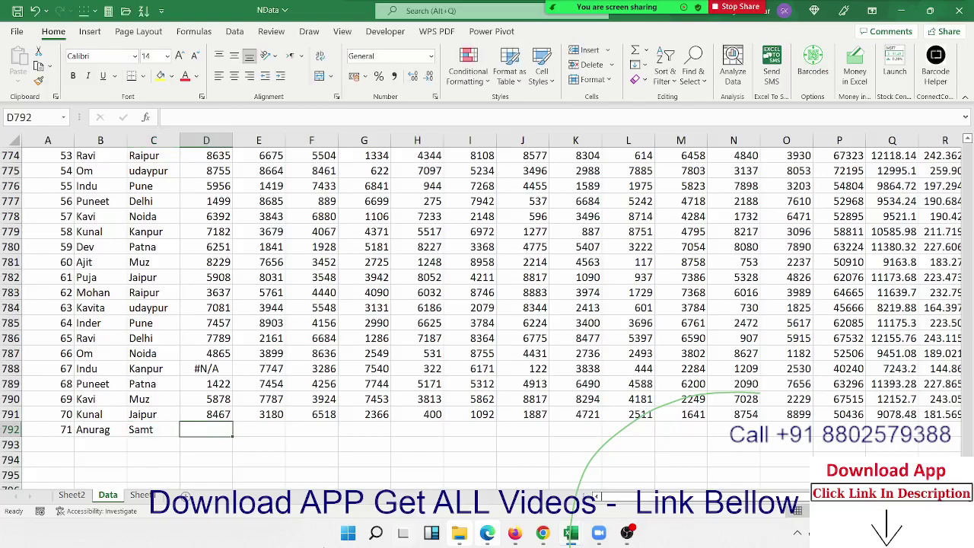
text(854)
key(ctrl+Return)
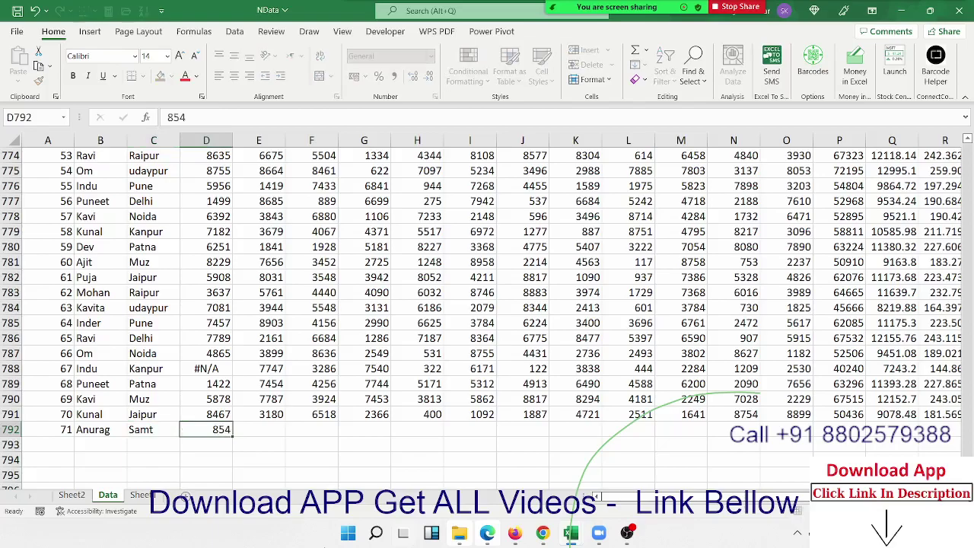
Step: Fill 854 across D792:S792 and enter region North in T792
mouse_move(205, 429)
mouse_down()
mouse_move(837, 430)
mouse_move(704, 429)
mouse_up()
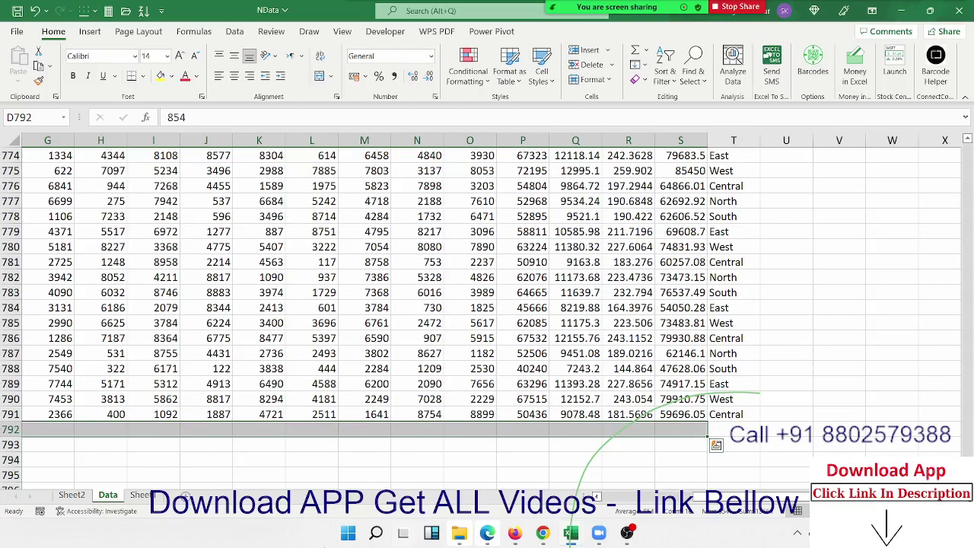
key(ctrl+r)
key(ctrl+q)
click(681, 429)
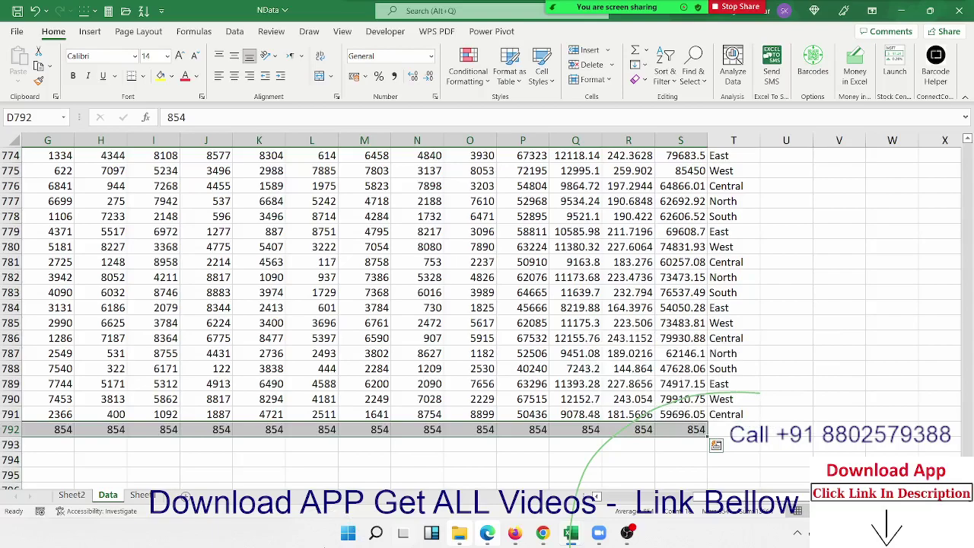
scroll(681, 429, left, 2)
click(839, 429)
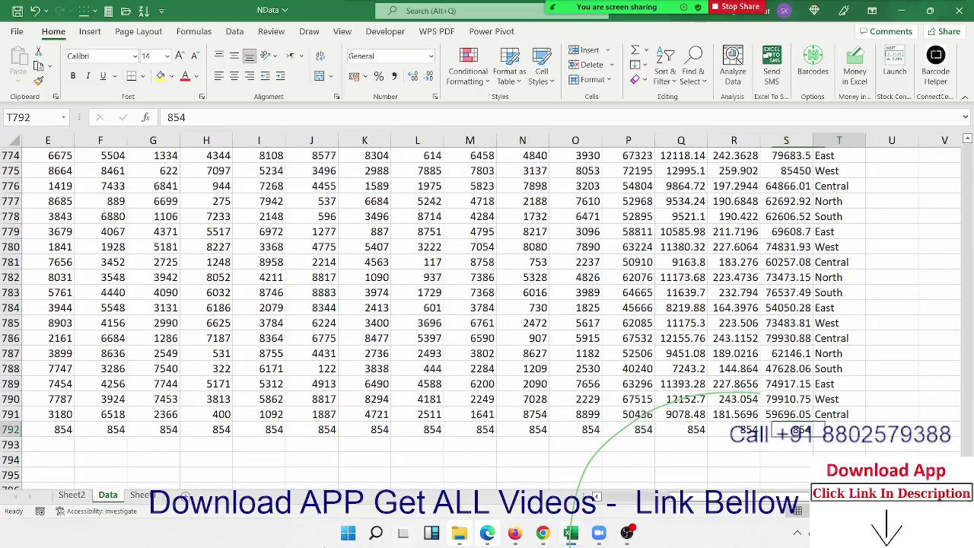
text(North)
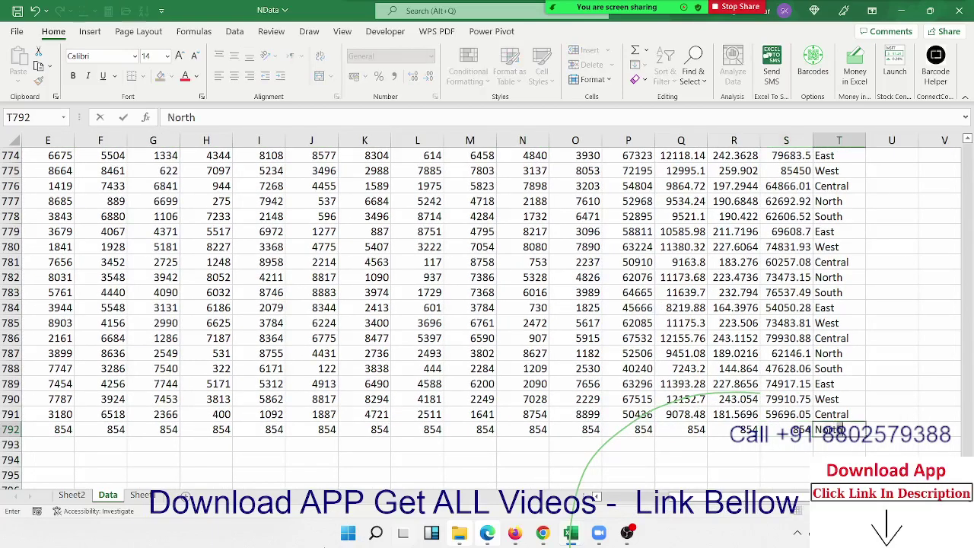
key(Return)
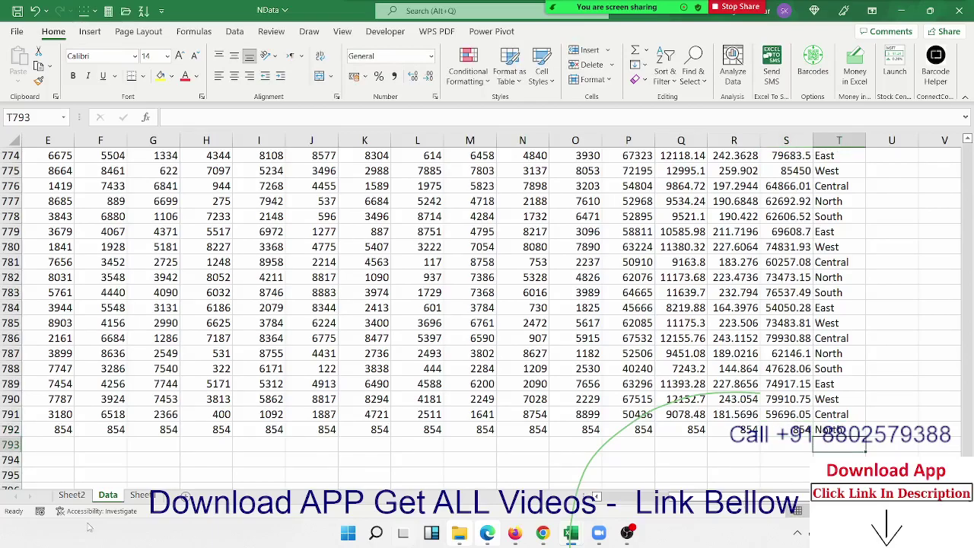
Step: Refresh the pivot table on Sheet2 and close the accessibility checker pane
click(97, 511)
click(72, 494)
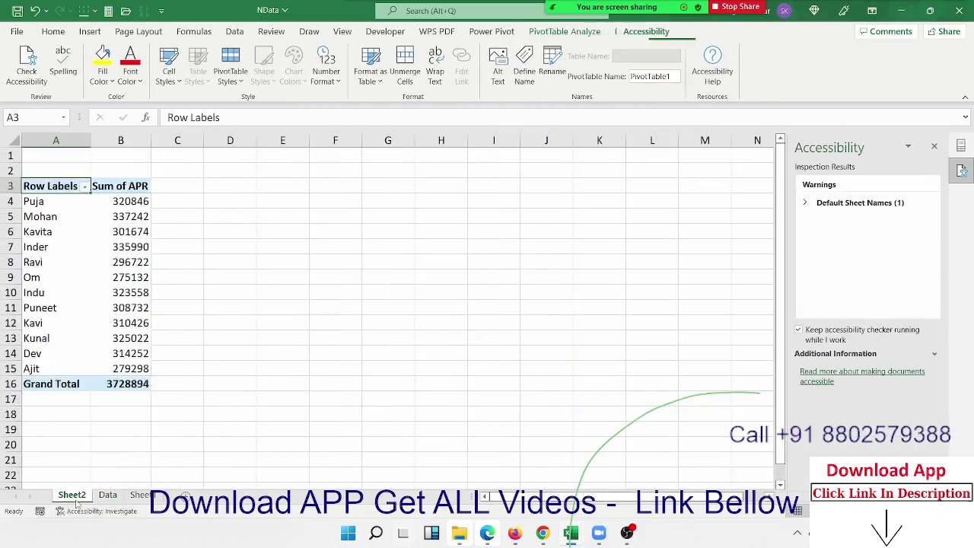
right_click(74, 359)
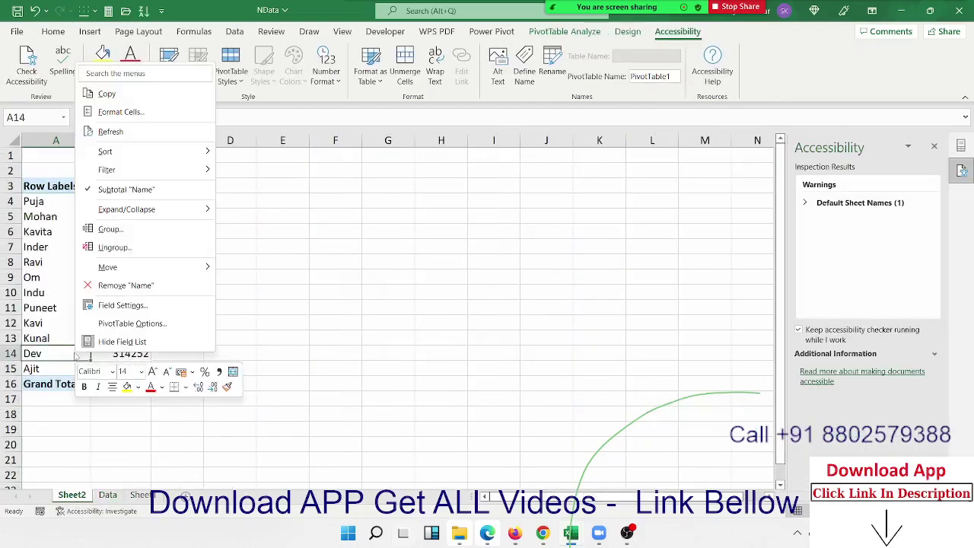
click(111, 131)
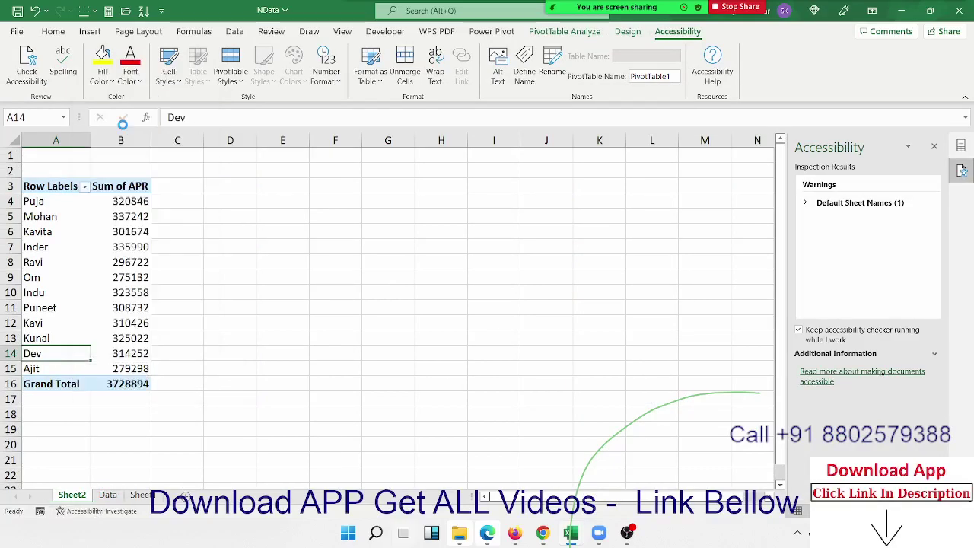
click(934, 146)
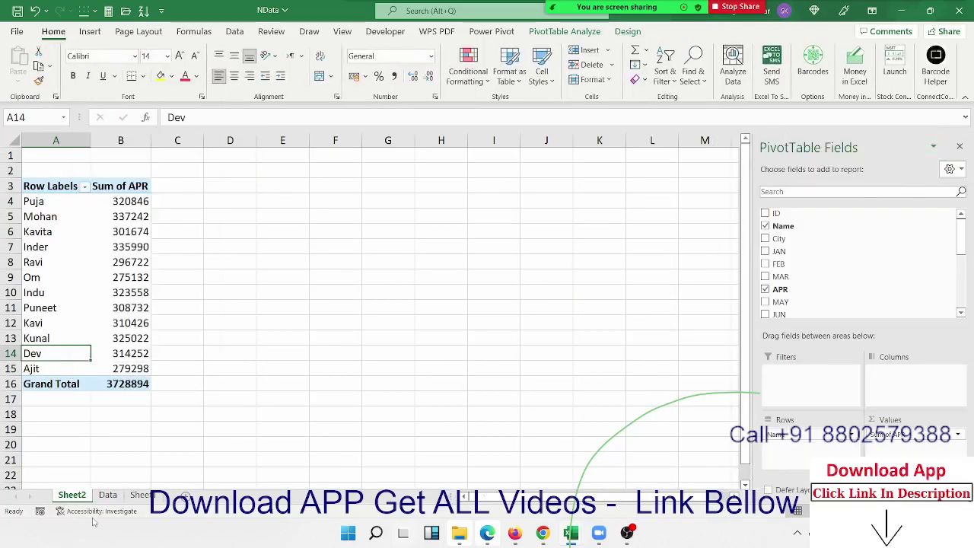
Step: Replace the #N/A in D788 with 859 and refresh the Sheet2 pivot table
click(107, 495)
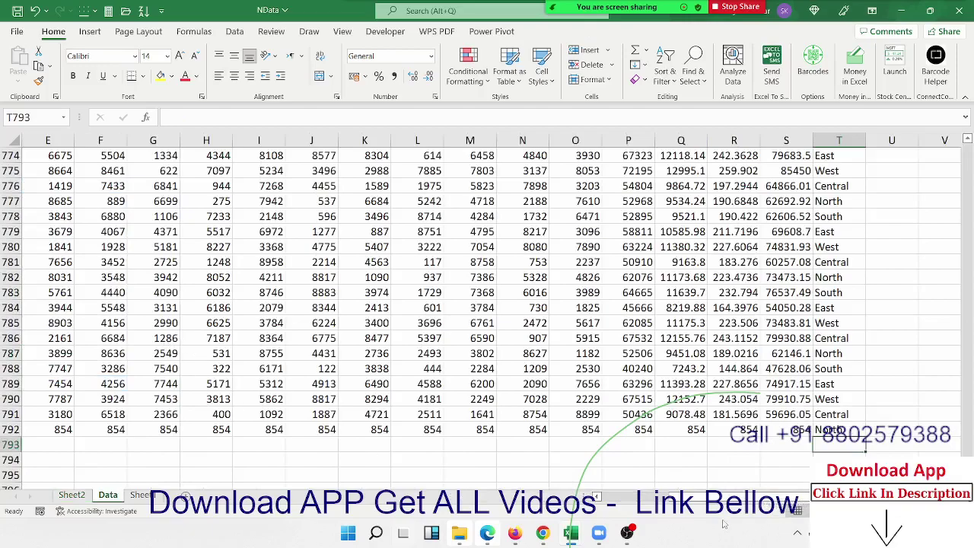
drag(643, 500, 610, 499)
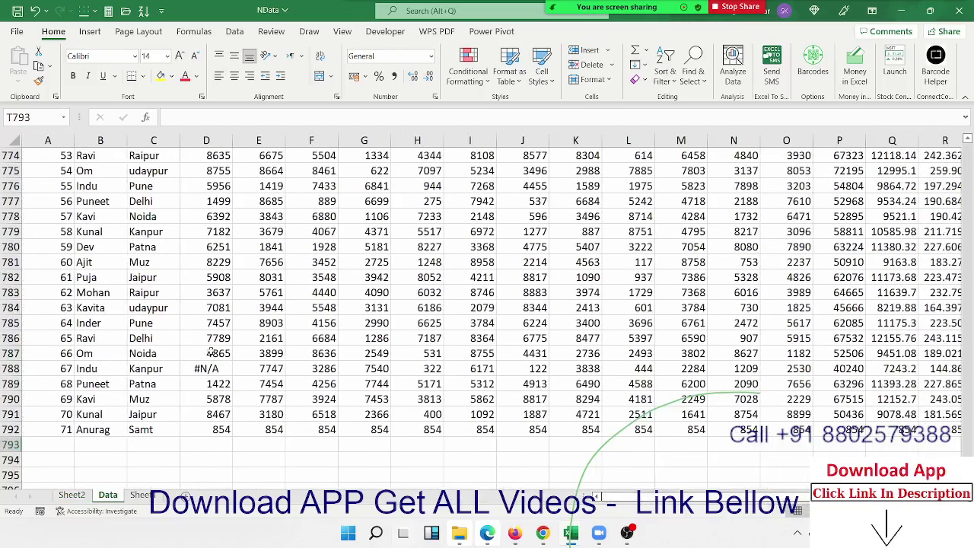
click(207, 366)
text(859)
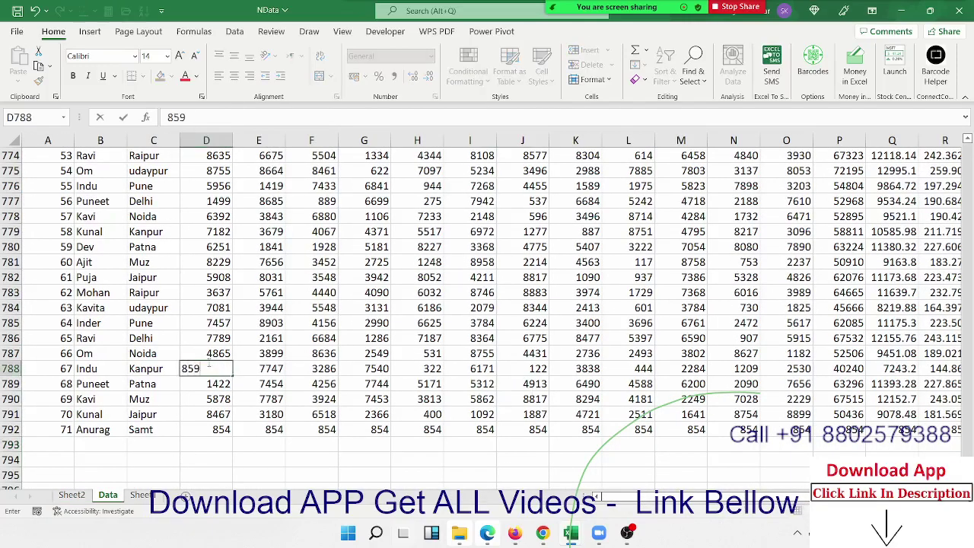
key(Return)
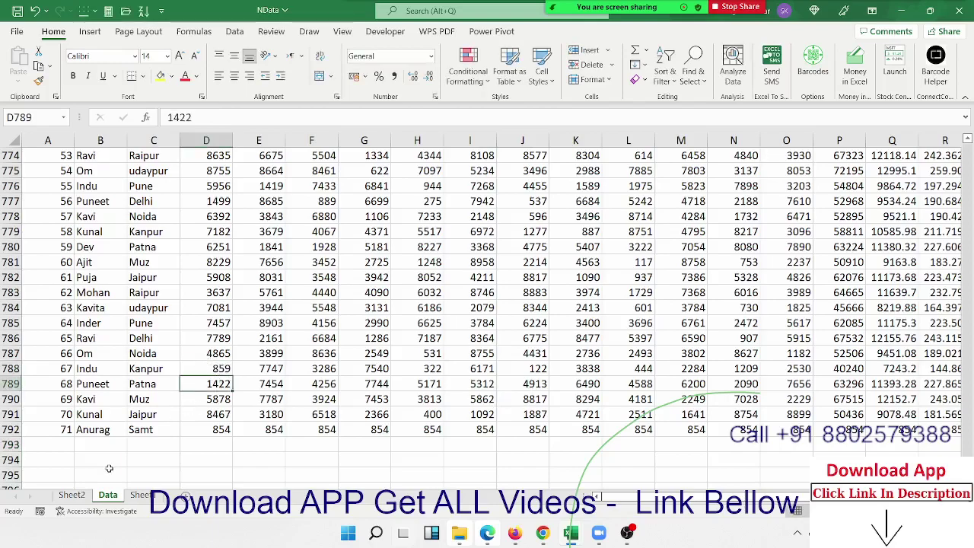
click(77, 494)
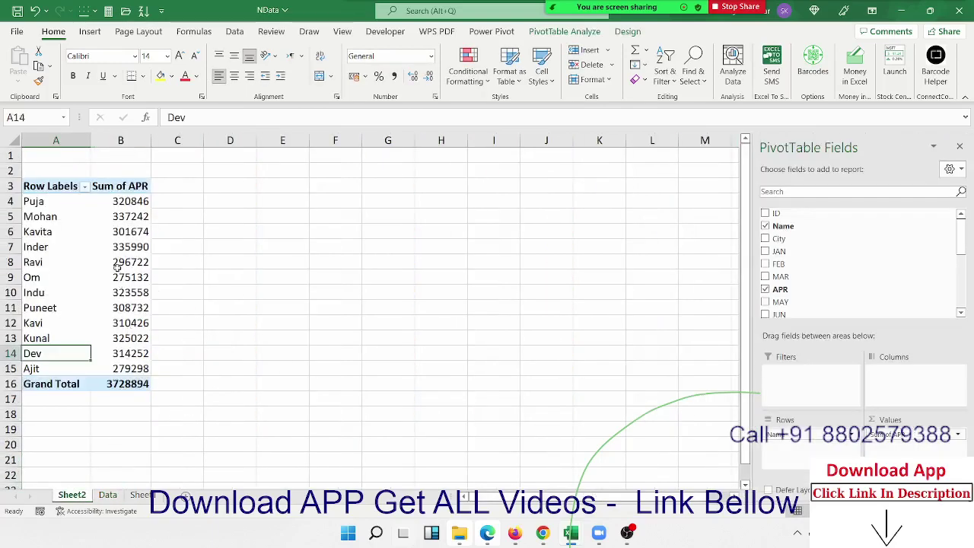
right_click(118, 267)
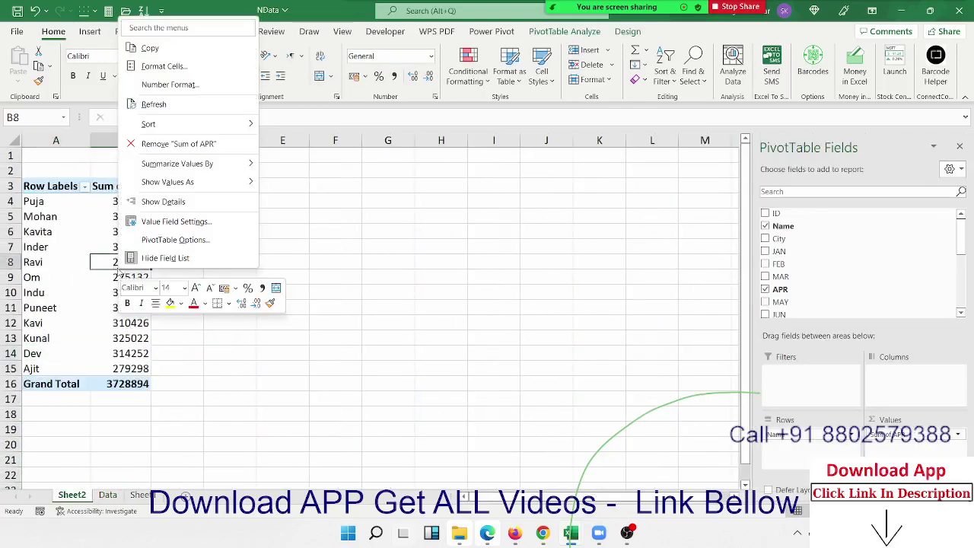
click(161, 106)
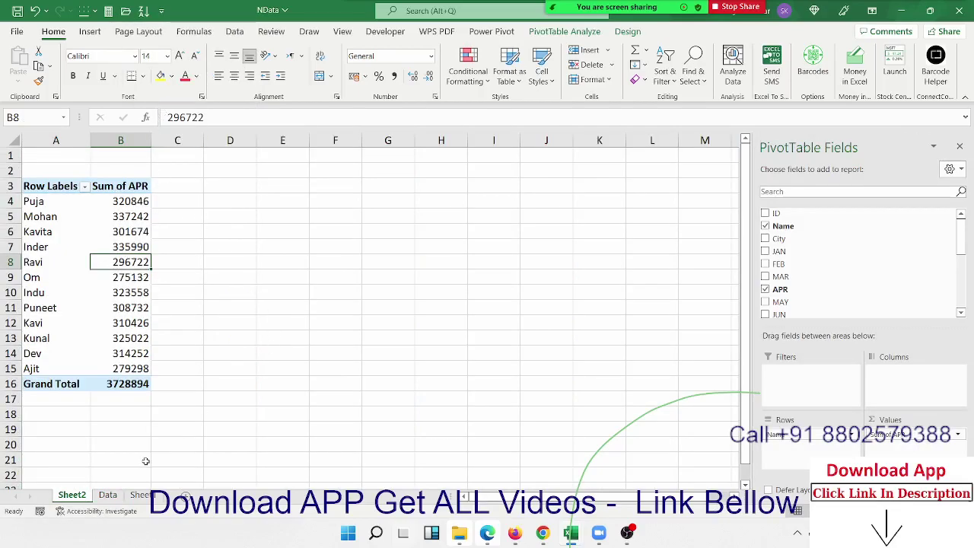
Step: Check data rows 791 and 792 on the Data sheet, then return to the Sheet2 pivot
click(107, 494)
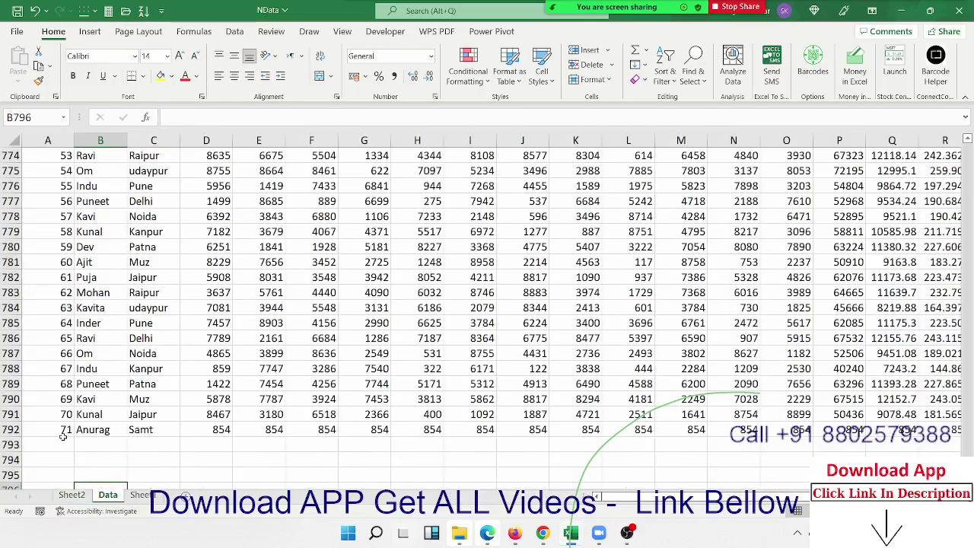
click(14, 414)
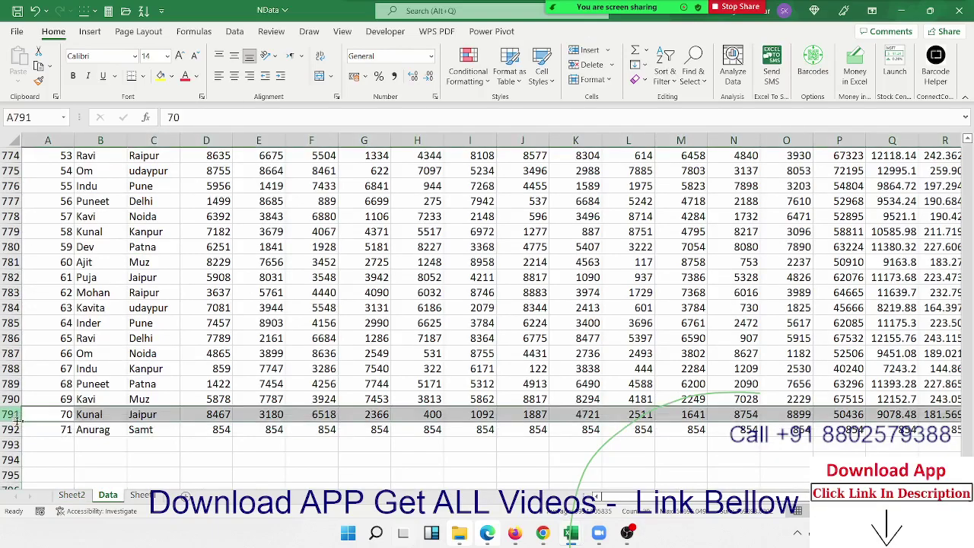
click(10, 429)
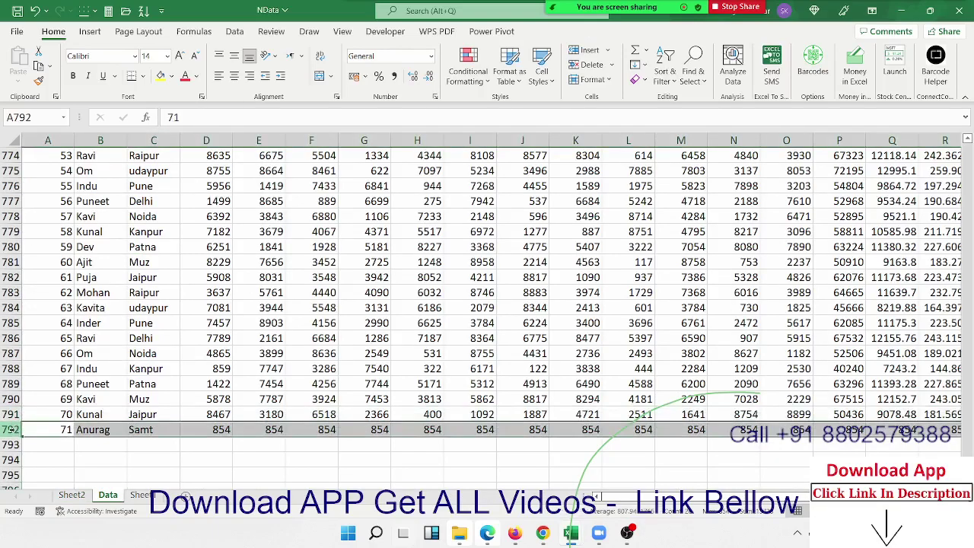
click(72, 495)
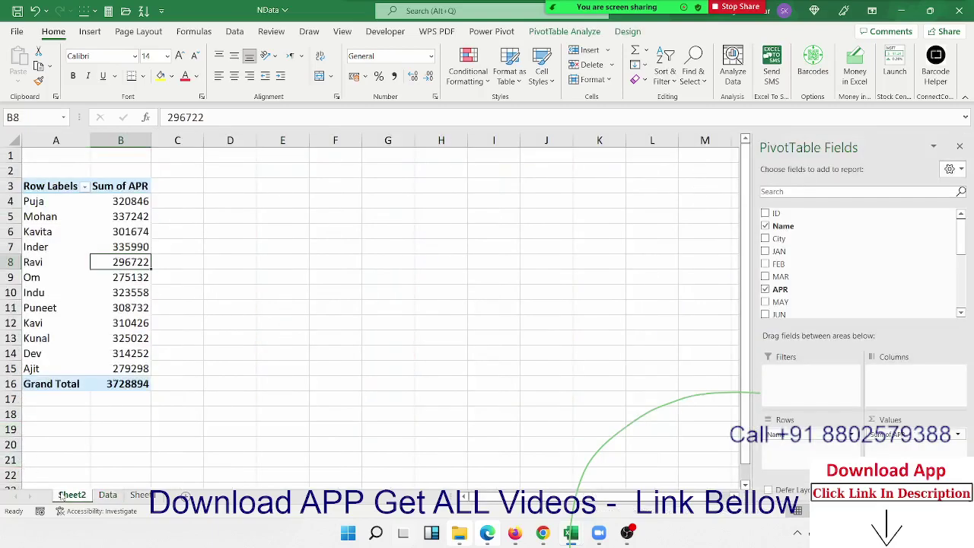
click(565, 34)
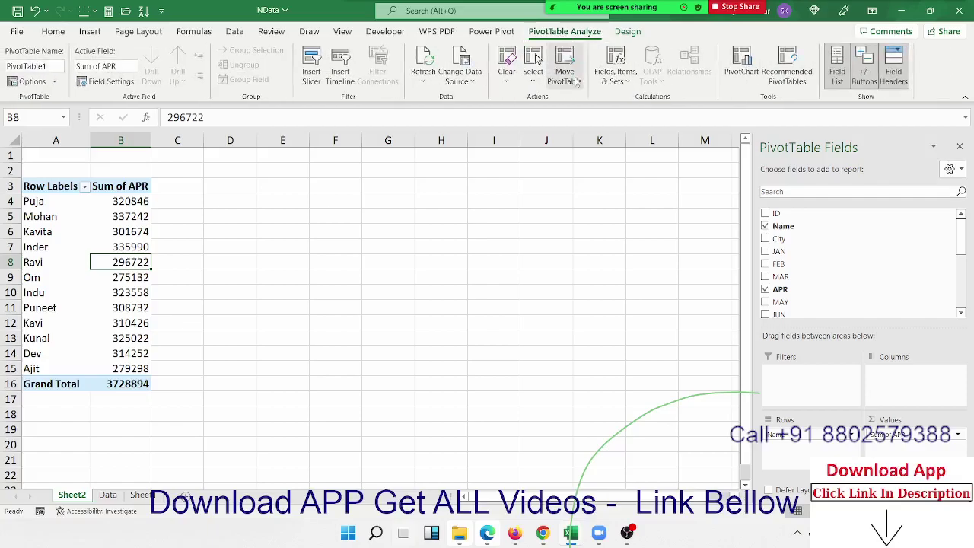
Step: Change the PivotTable source to Data!$A$1:$T$792, bringing the Grand Total to 3729748
click(467, 82)
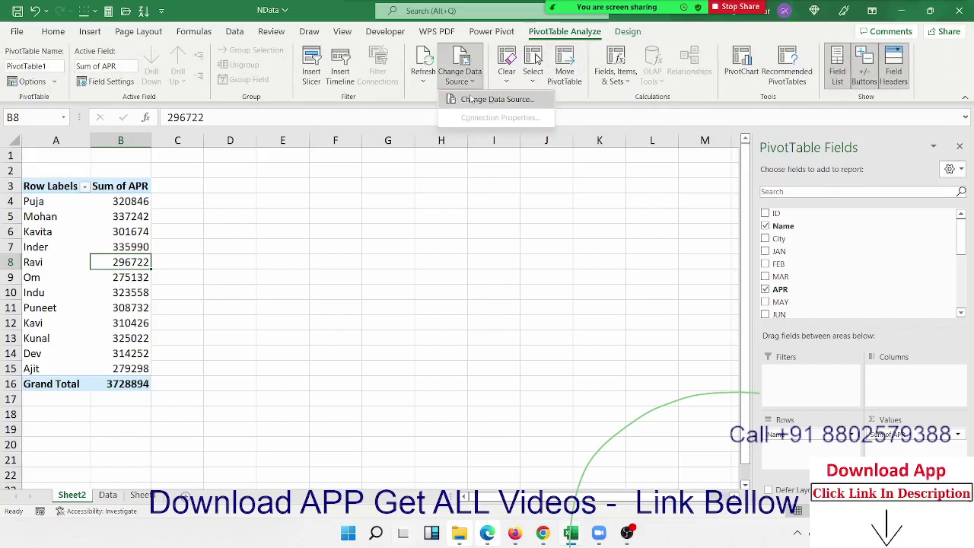
click(472, 99)
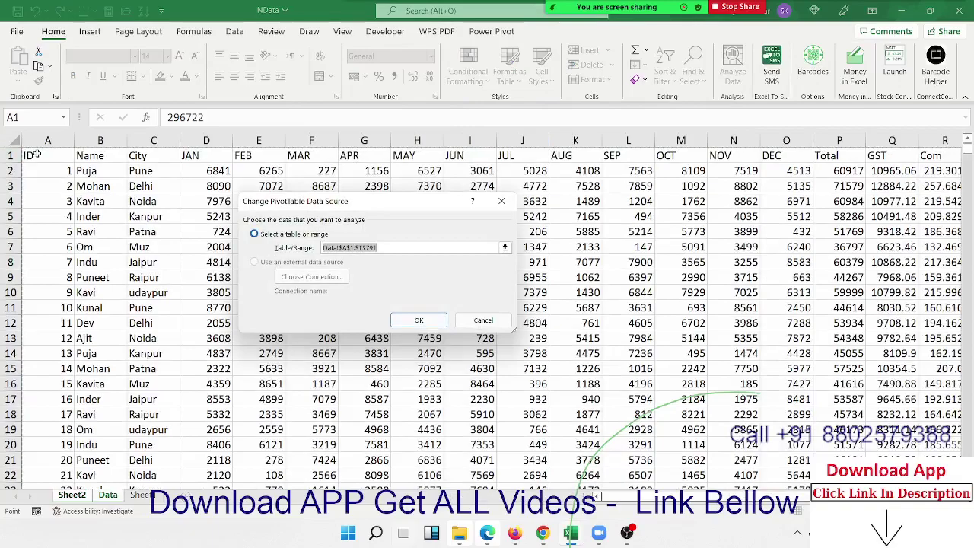
click(36, 154)
key(ctrl+shift+Right)
key(ctrl+shift+Down)
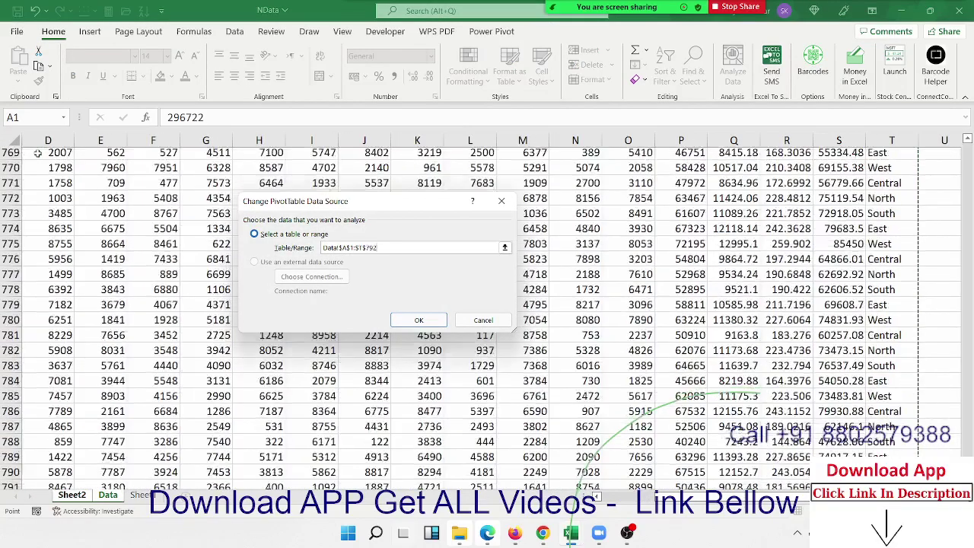
click(439, 320)
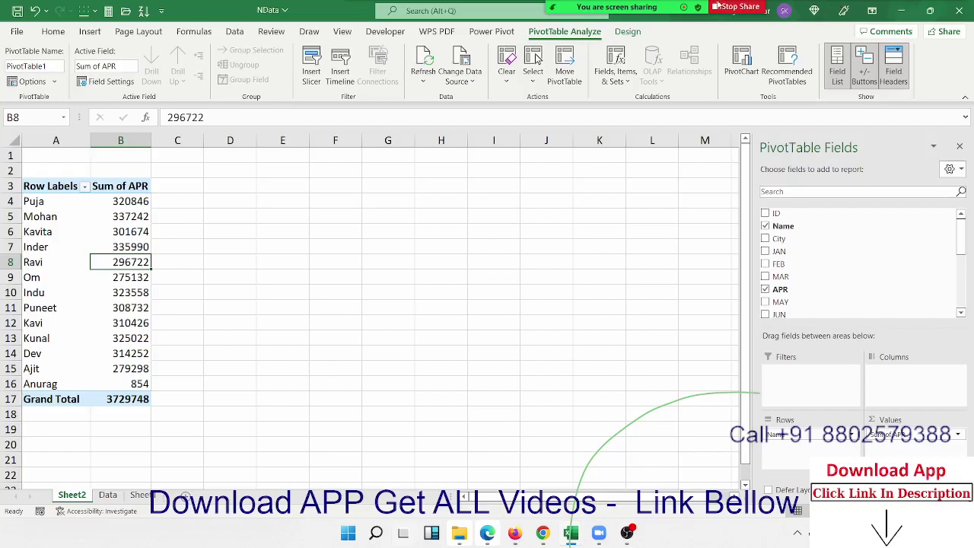
Step: Clear all Zoom screen-share annotation drawings and close the annotation toolbar
mouse_move(717, 6)
click(780, 19)
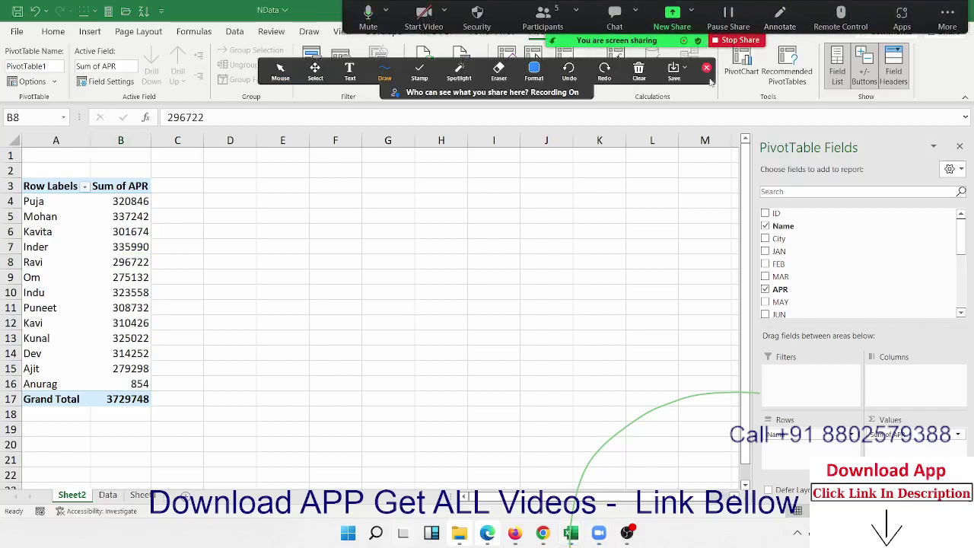
click(638, 72)
click(642, 115)
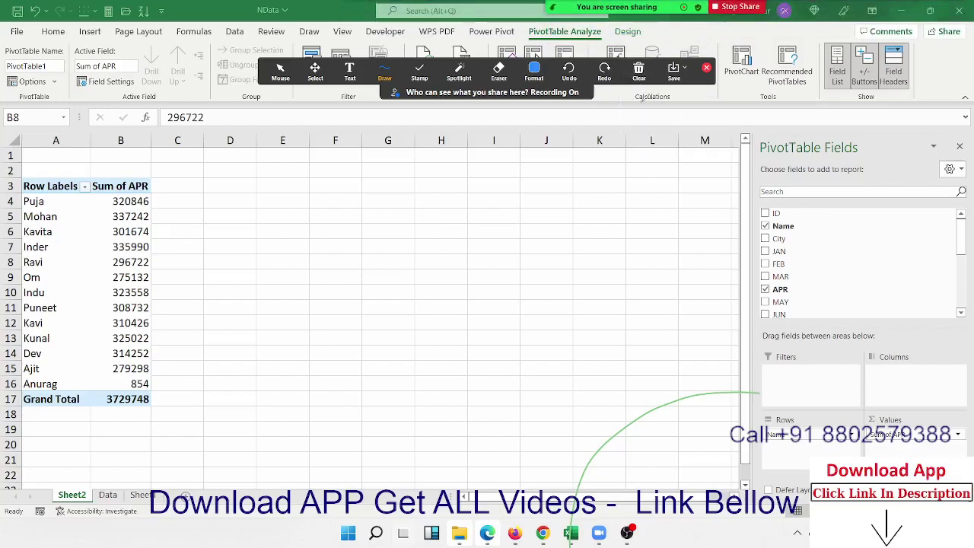
click(639, 70)
click(645, 98)
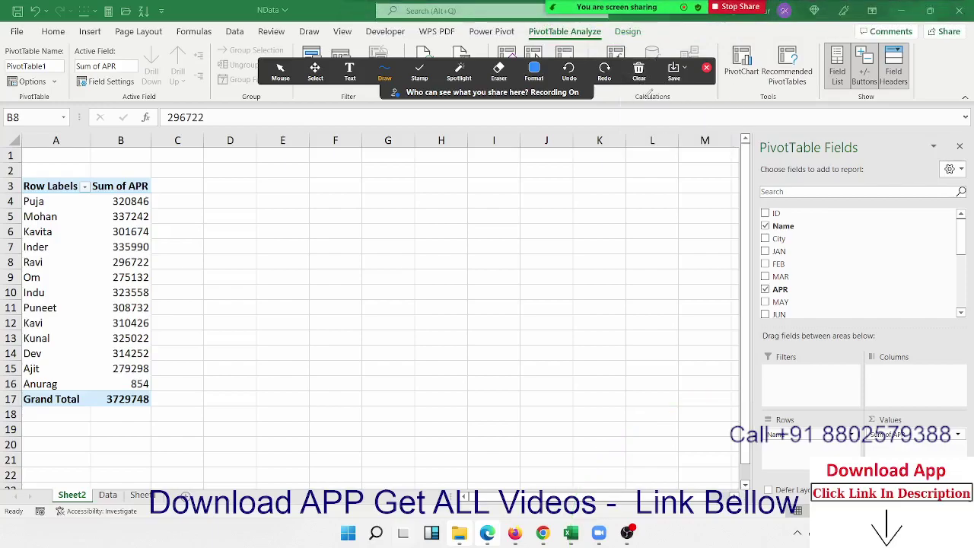
click(706, 70)
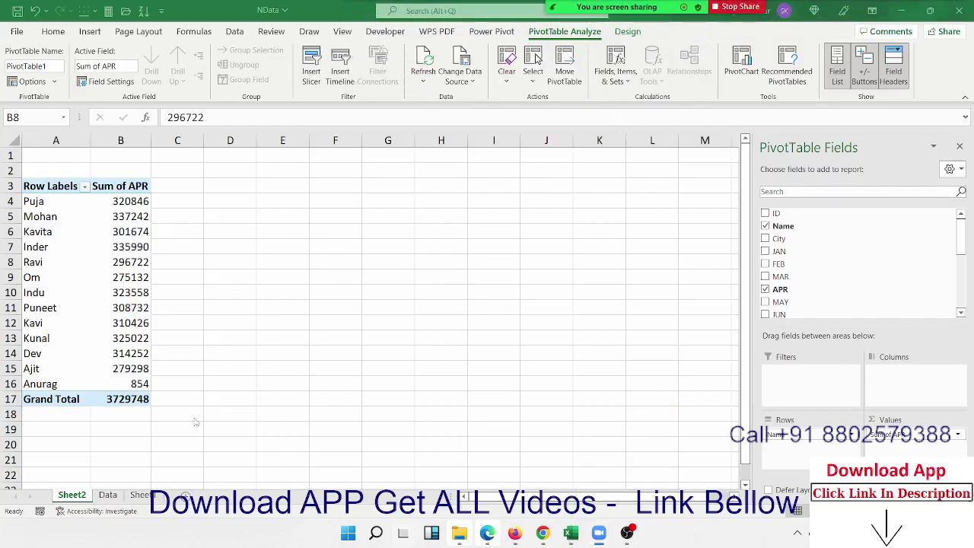
Step: Delete Sheet2 with its pivot table, confirming the deletion
right_click(73, 502)
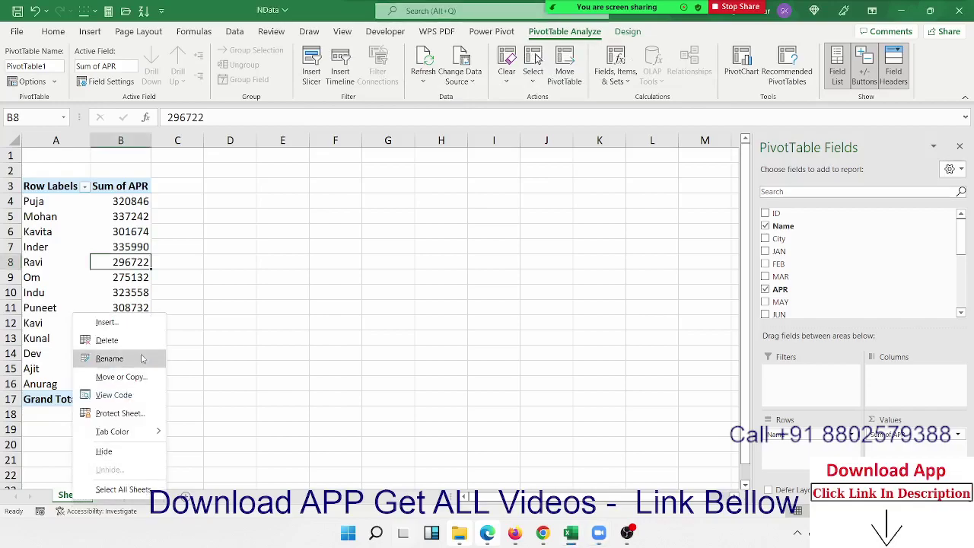
click(104, 339)
click(499, 301)
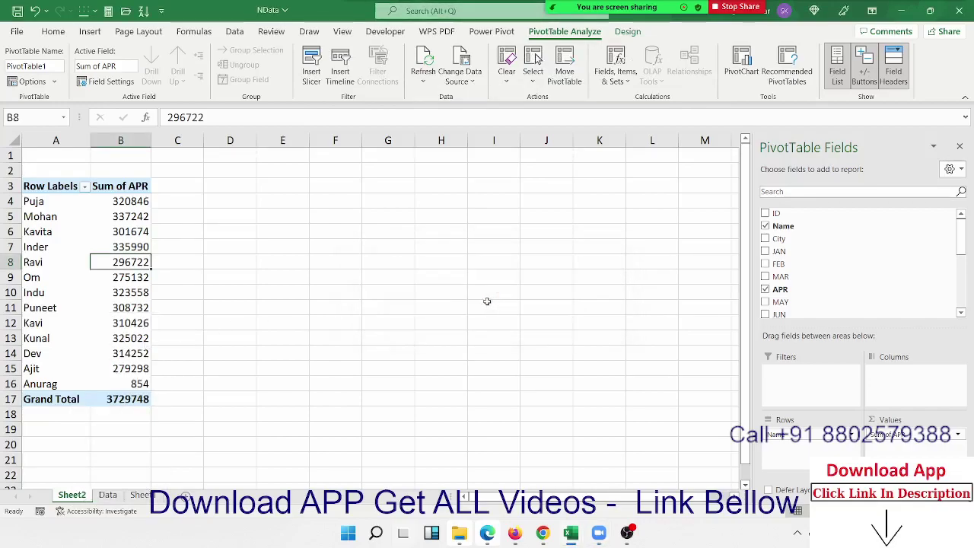
right_click(72, 496)
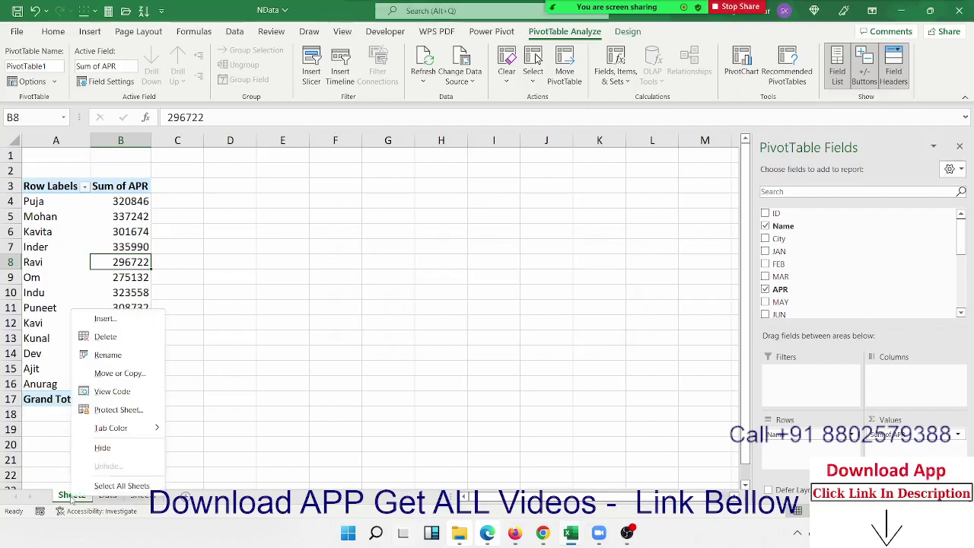
click(105, 336)
click(465, 298)
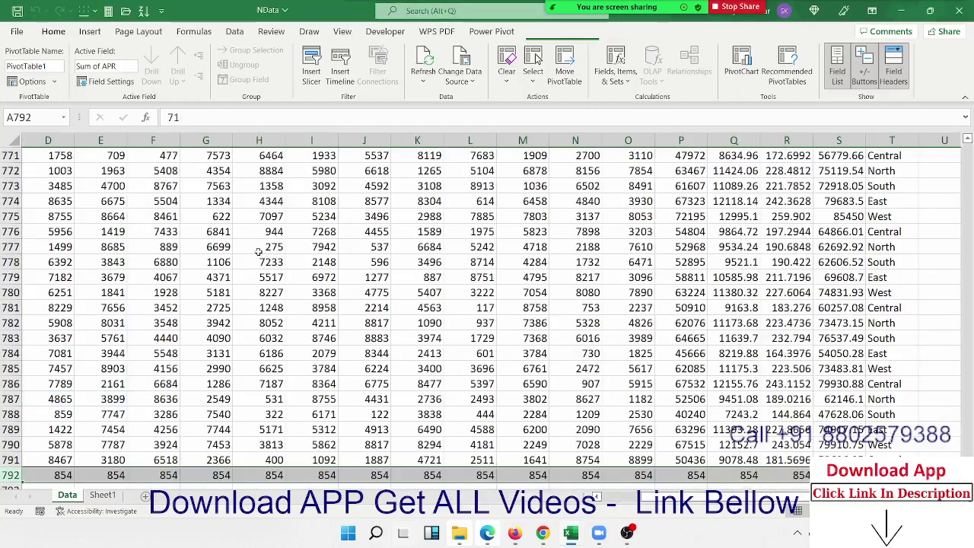
Step: Open the DA-Sales workbook from the recent files list
click(17, 32)
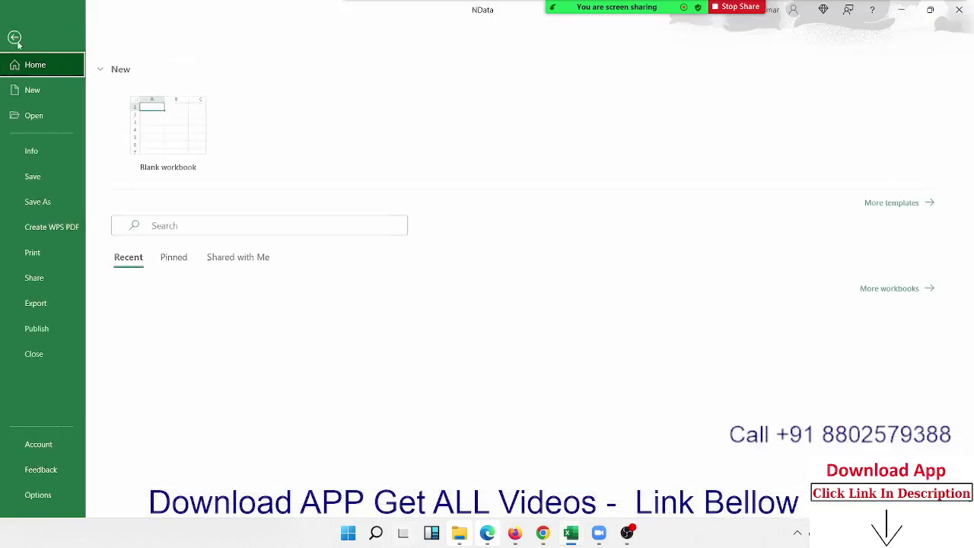
click(36, 122)
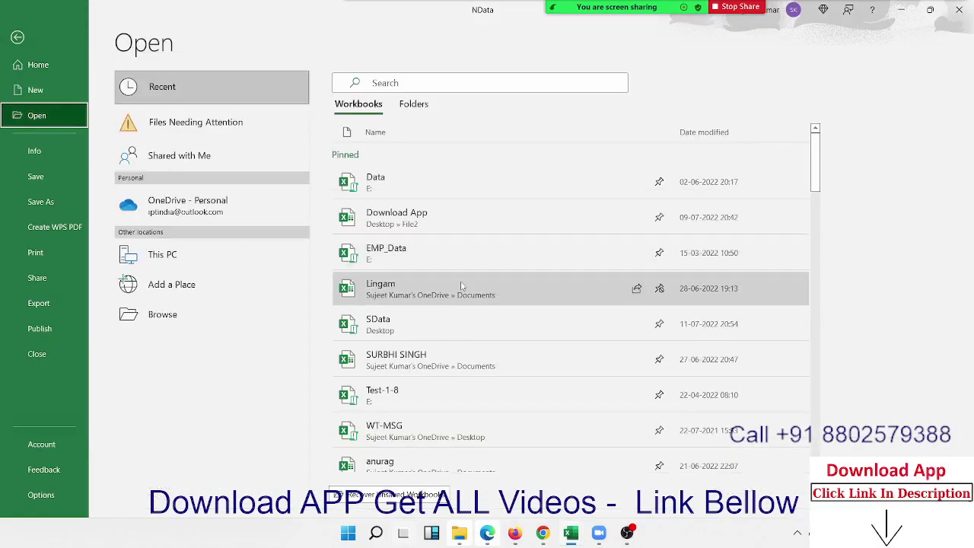
scroll(469, 289, down, 1)
scroll(469, 300, down, 1)
scroll(470, 307, down, 2)
scroll(469, 306, down, 3)
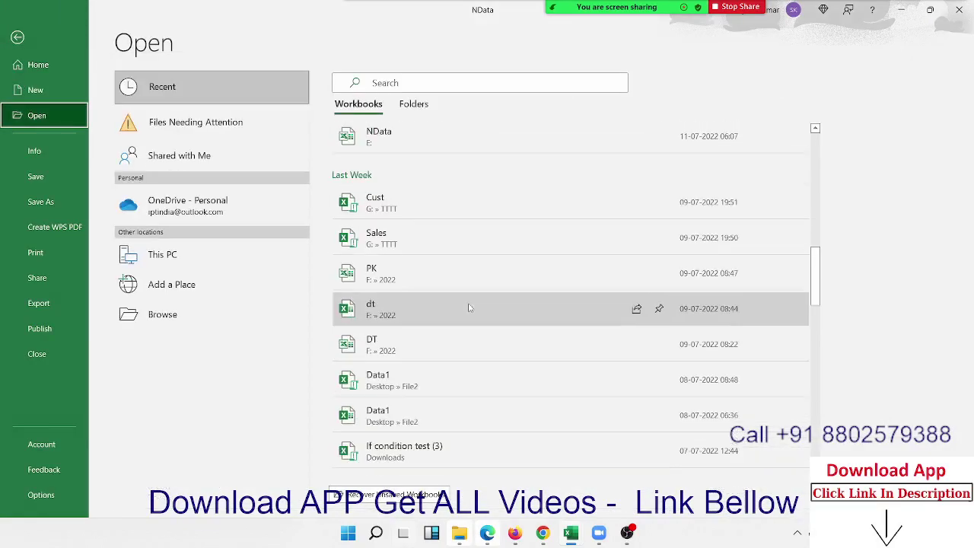
scroll(469, 306, down, 1)
scroll(469, 307, down, 1)
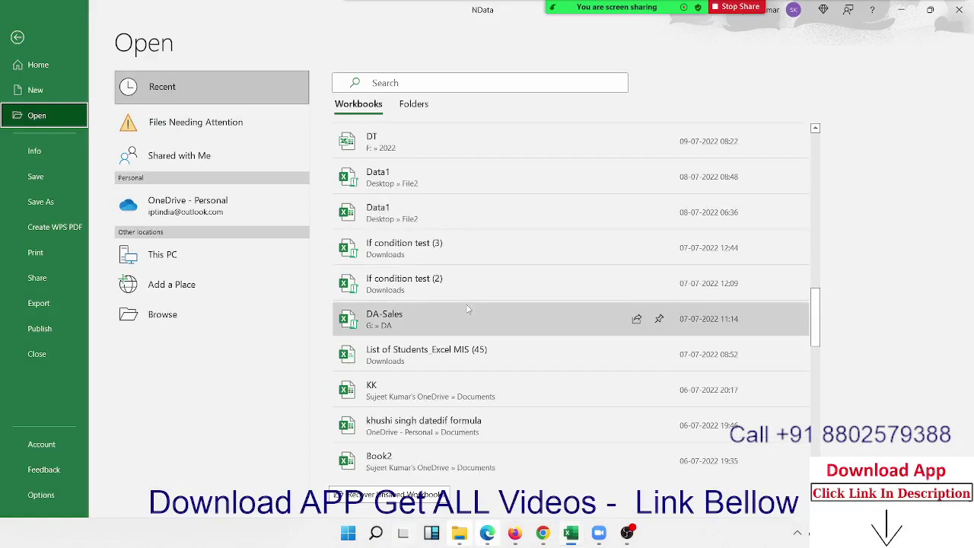
click(448, 315)
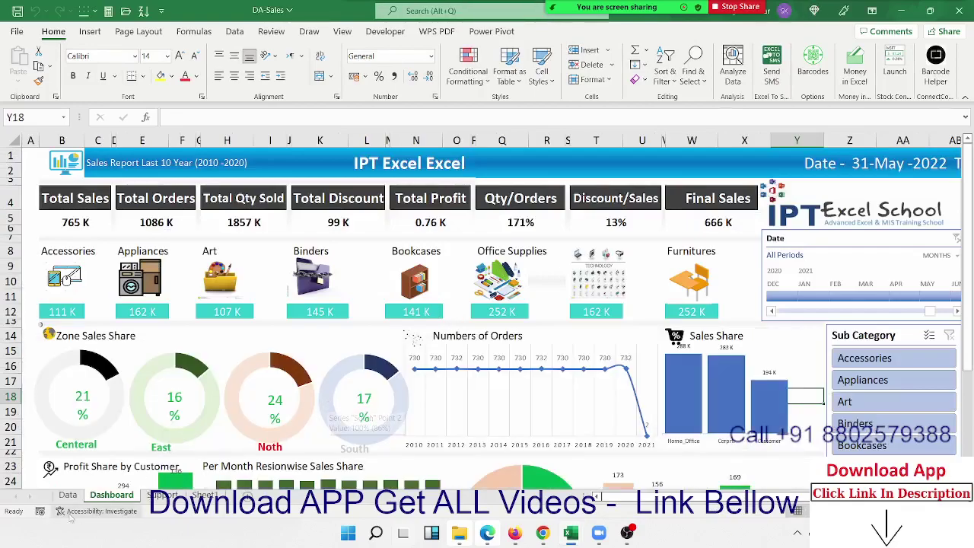
Step: Look through DA-Sales' Data, Dashboard and Support sheets
click(67, 495)
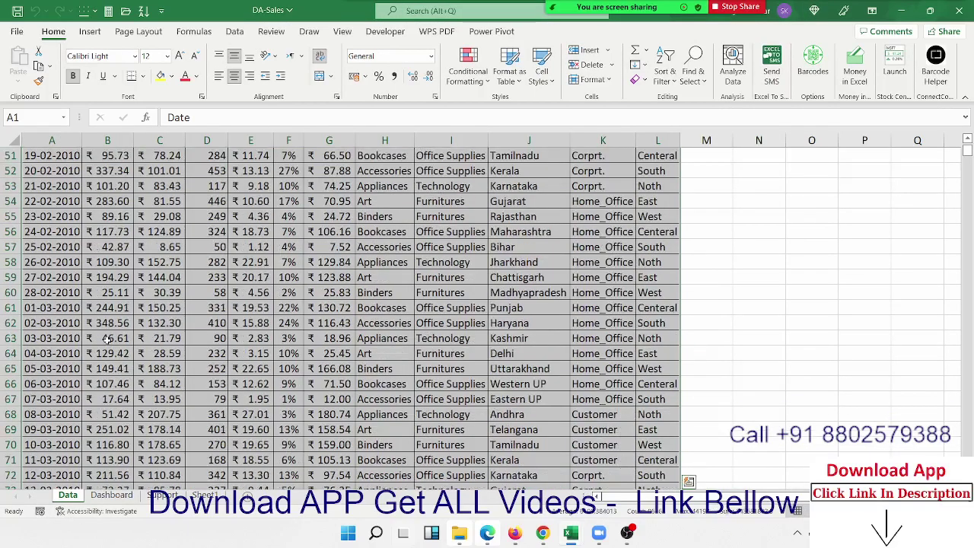
scroll(107, 341, down, 17)
click(111, 495)
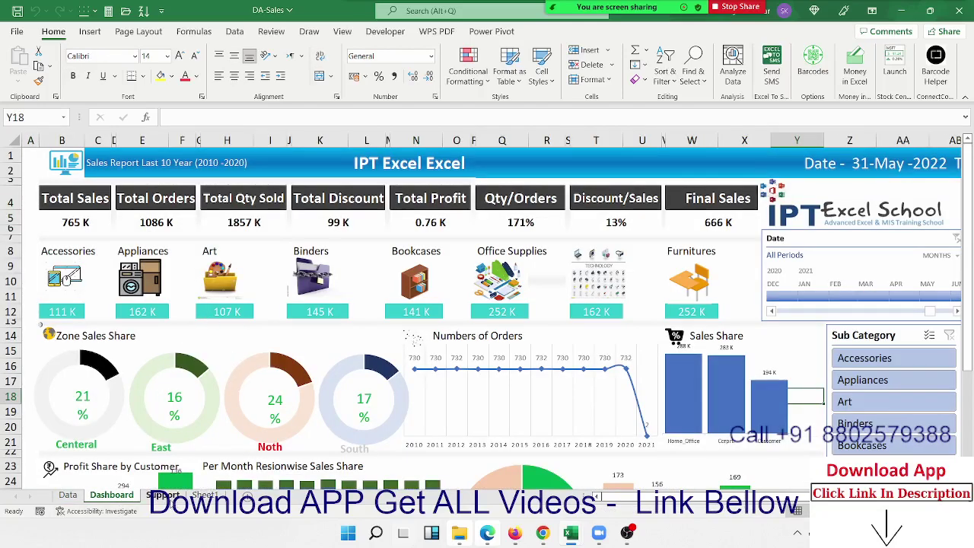
click(172, 499)
Step: Review the Sheet1 sales value pivot, the Support pivots and the sales dashboard
scroll(212, 254, down, 6)
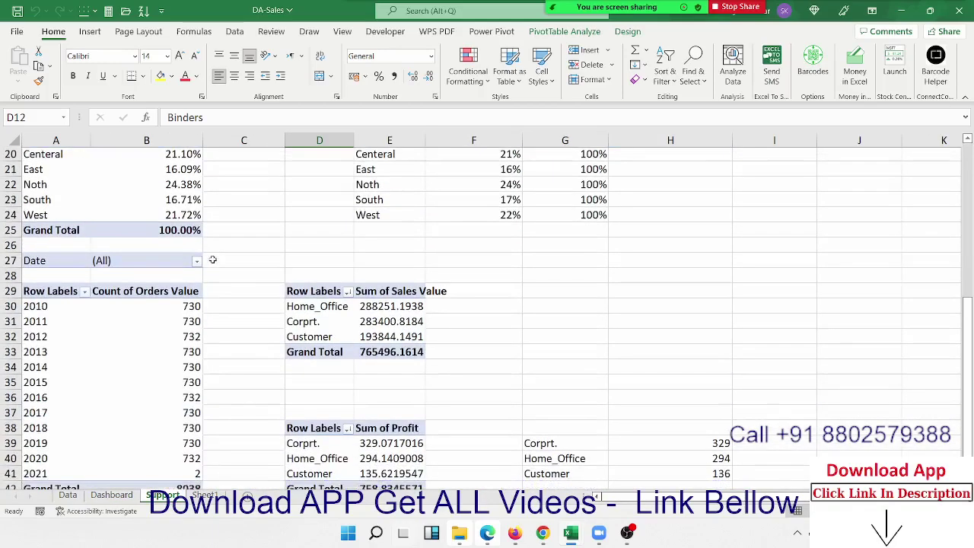
scroll(211, 254, down, 14)
click(213, 494)
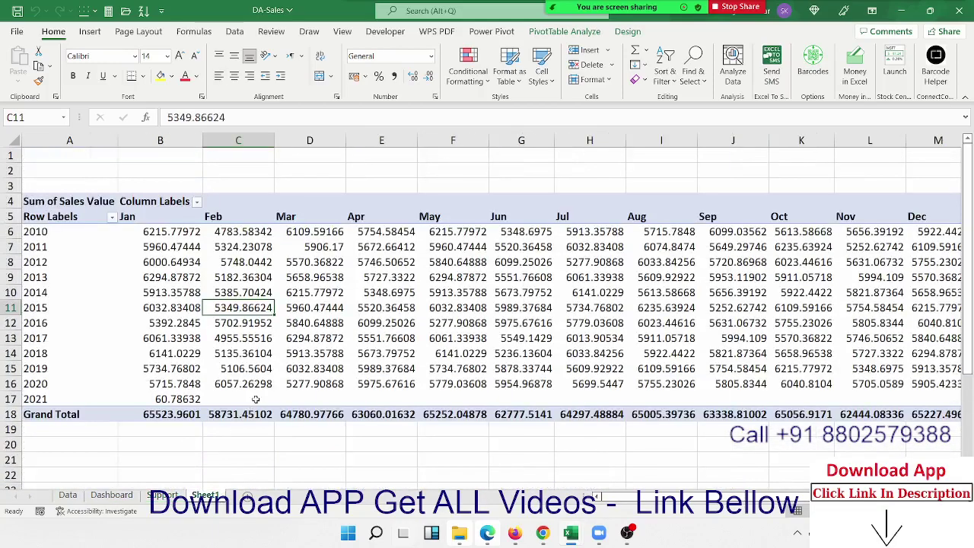
click(162, 495)
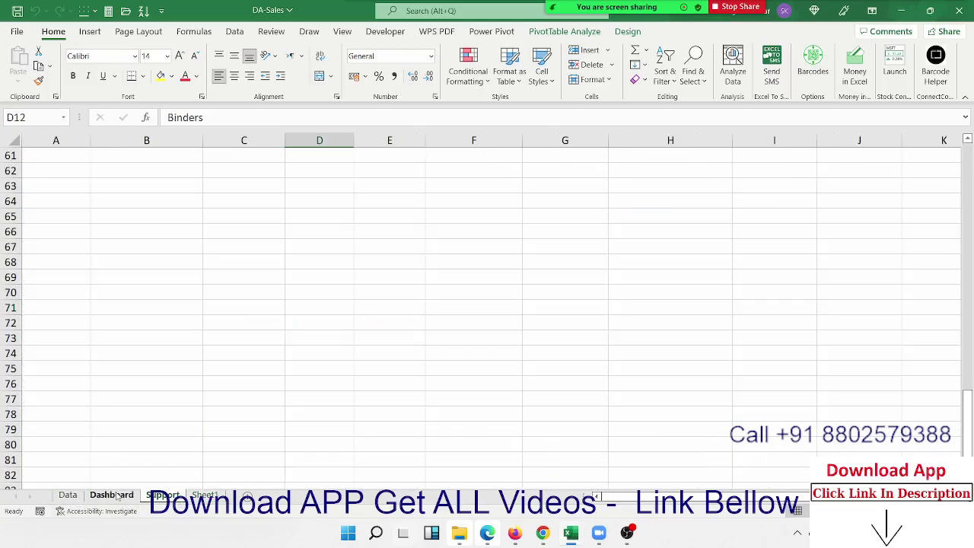
click(114, 495)
click(162, 495)
scroll(150, 408, up, 20)
scroll(150, 407, down, 7)
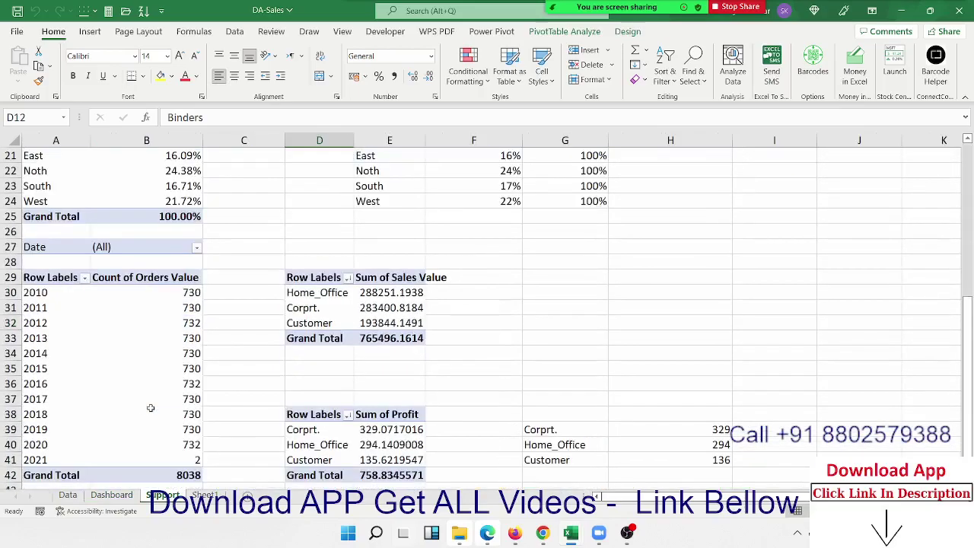
scroll(112, 314, up, 7)
mouse_move(112, 314)
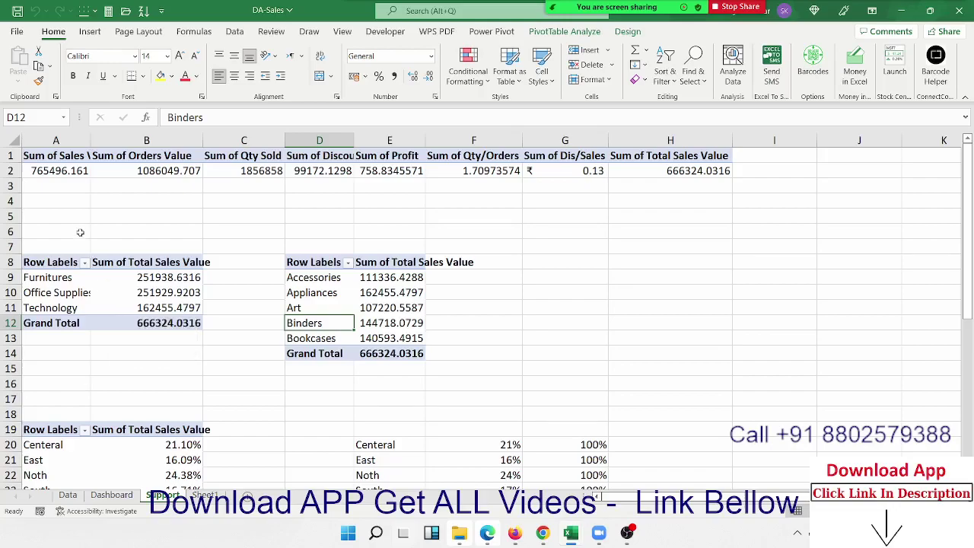
Step: Inspect the total sales in A2 and the category, sub-category and region pivot values
click(61, 173)
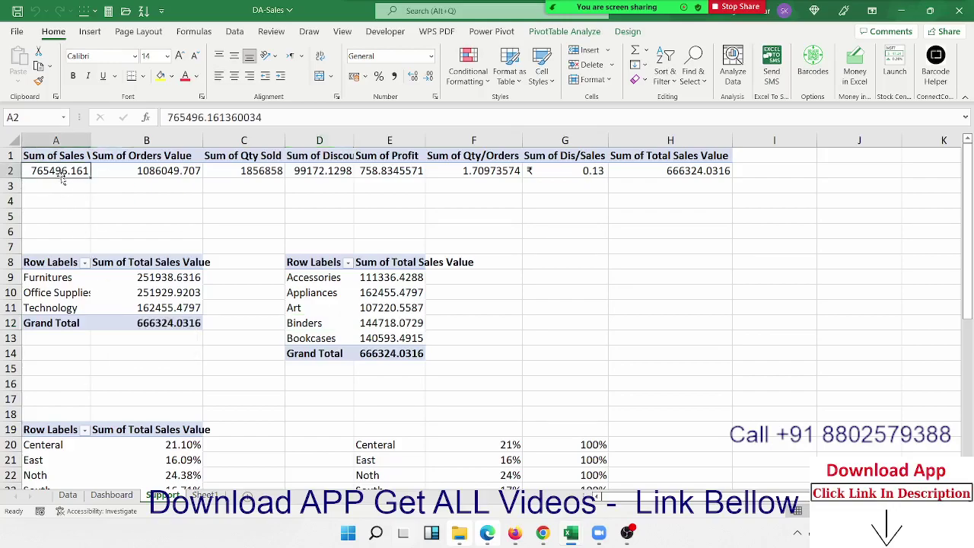
click(67, 495)
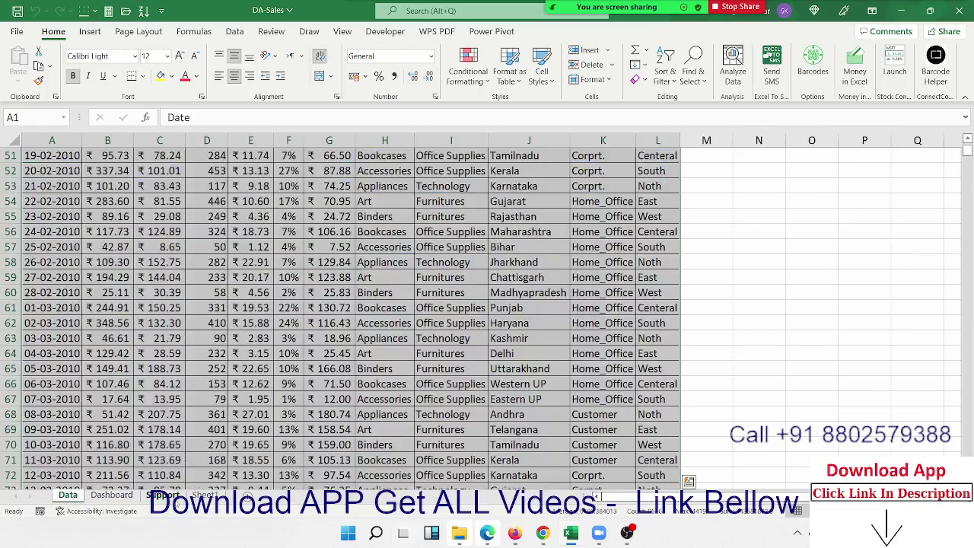
click(111, 495)
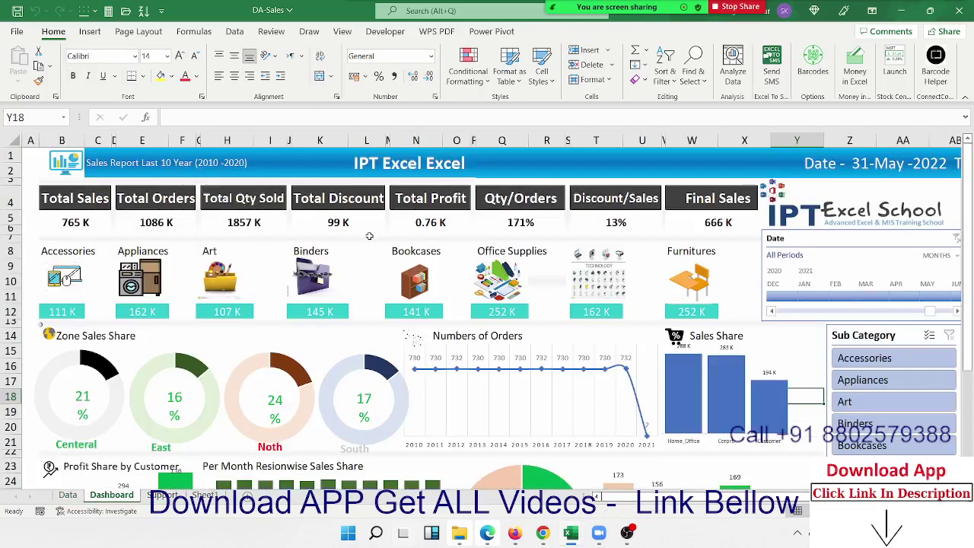
click(172, 496)
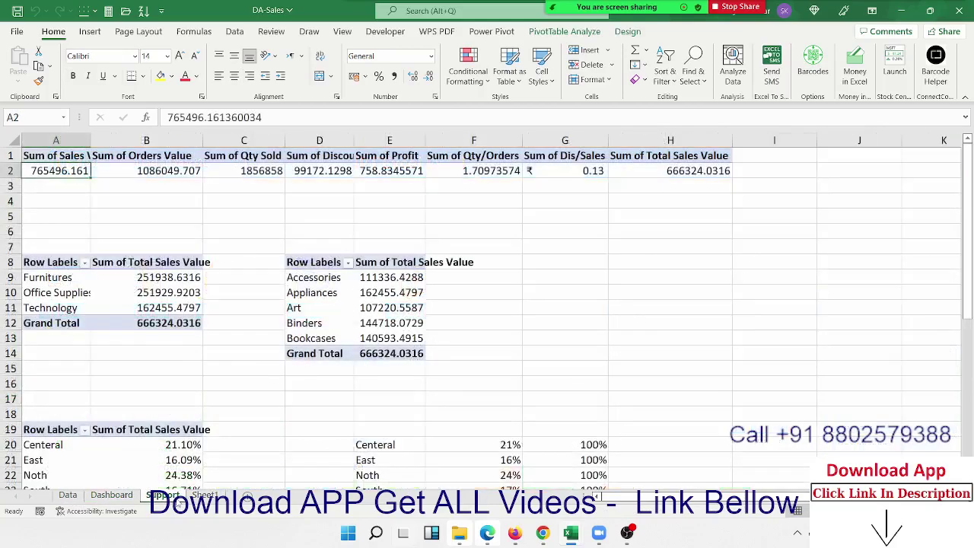
click(92, 308)
click(287, 307)
click(164, 444)
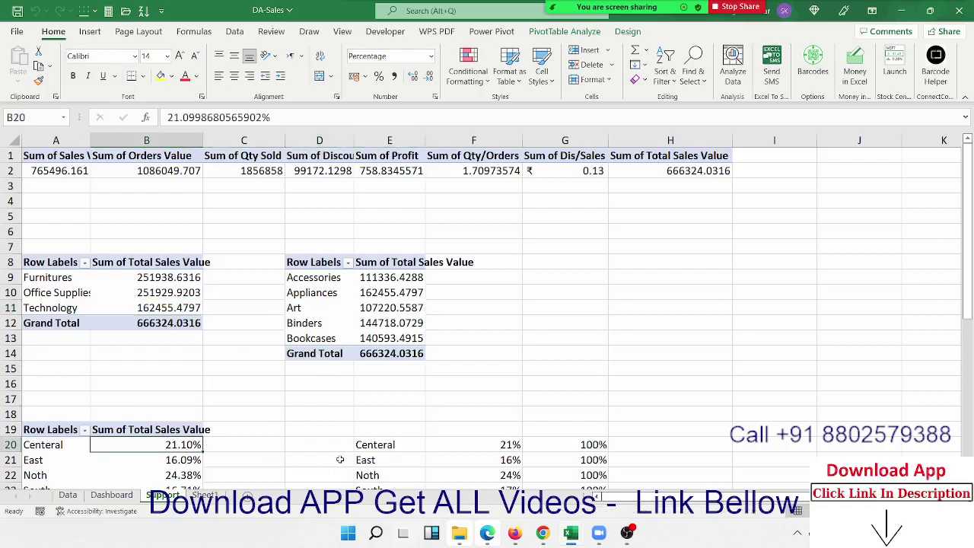
click(320, 460)
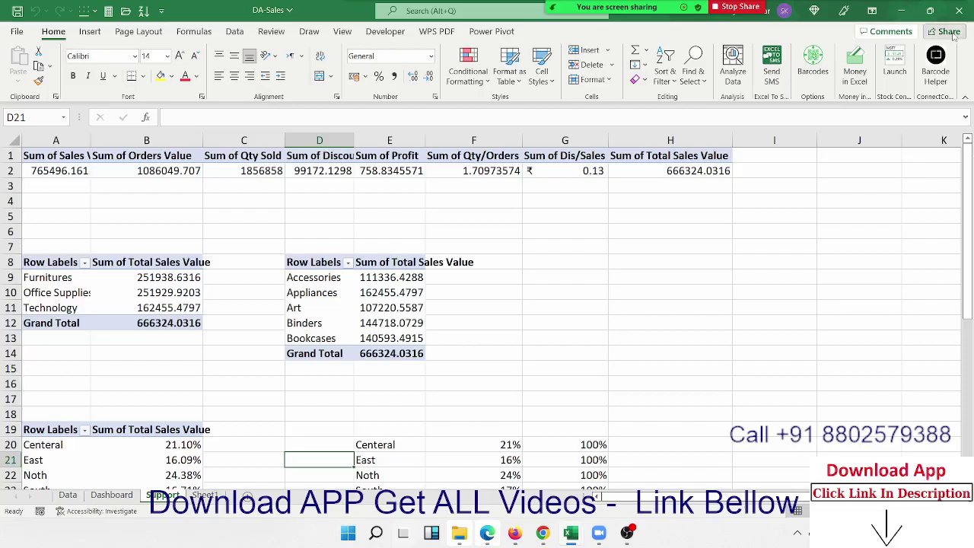
click(111, 494)
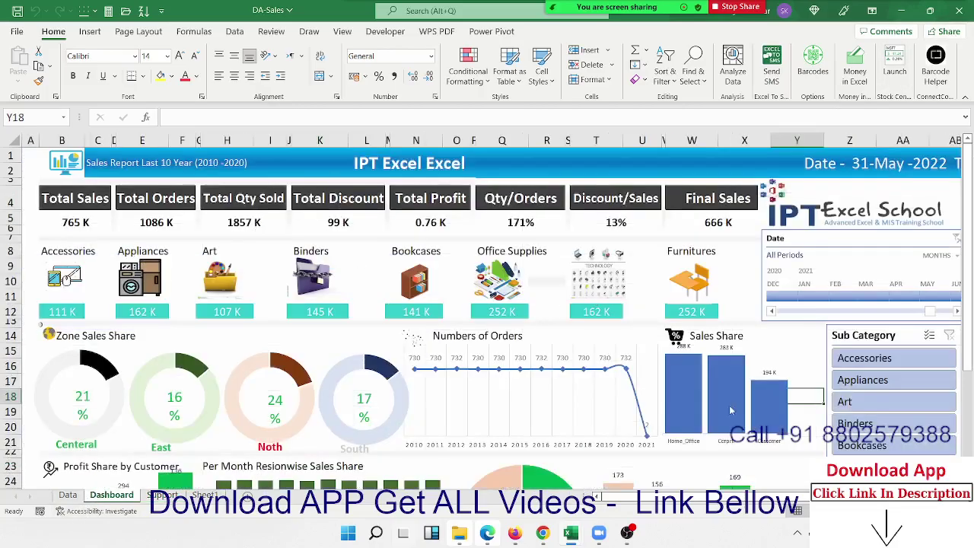
scroll(538, 406, down, 3)
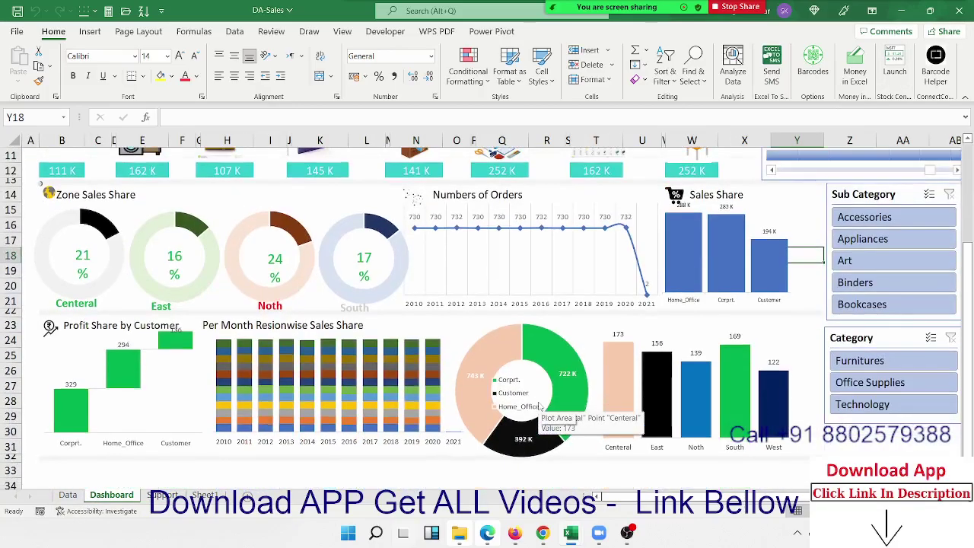
scroll(539, 411, up, 3)
Step: Return to the NData workbook and start a Zoom direct chat with one participant
key(alt+Tab)
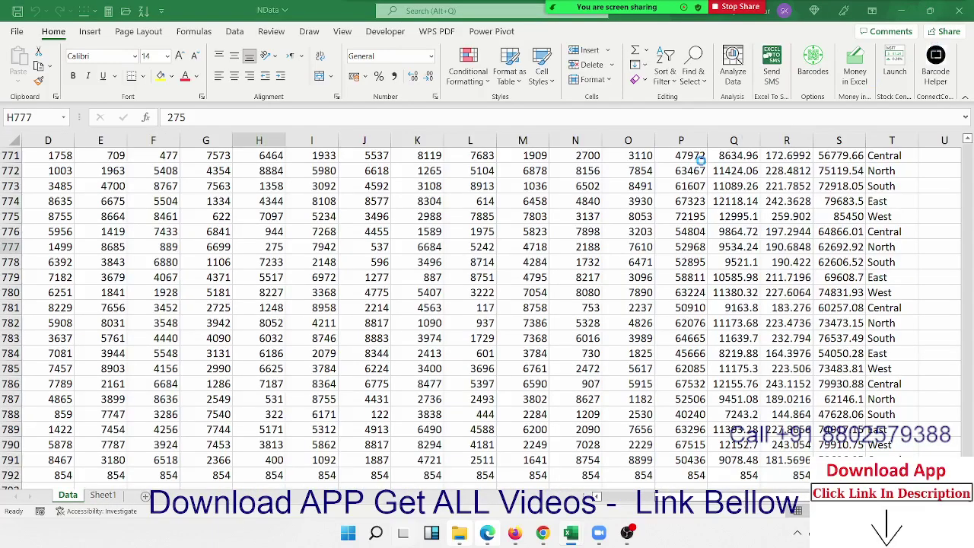
click(300, 295)
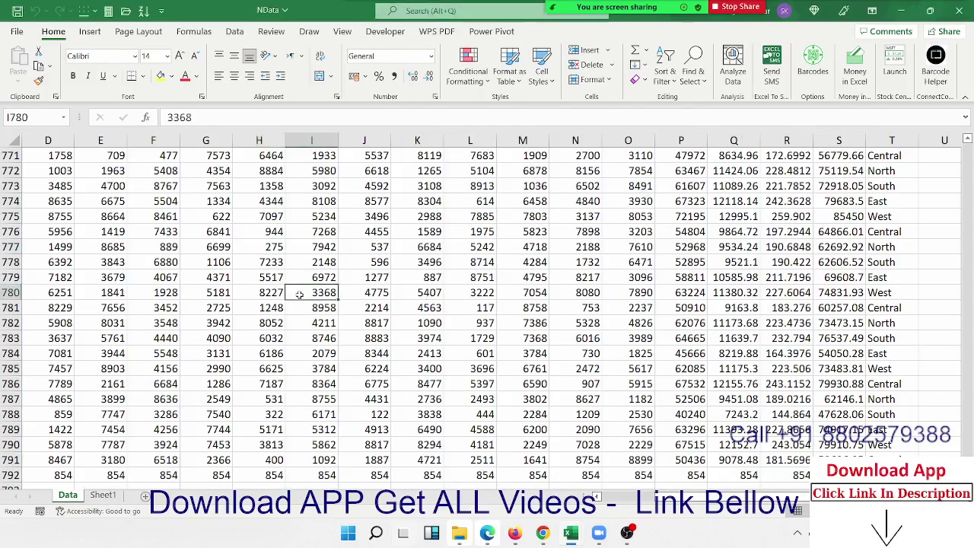
mouse_move(595, 6)
click(551, 25)
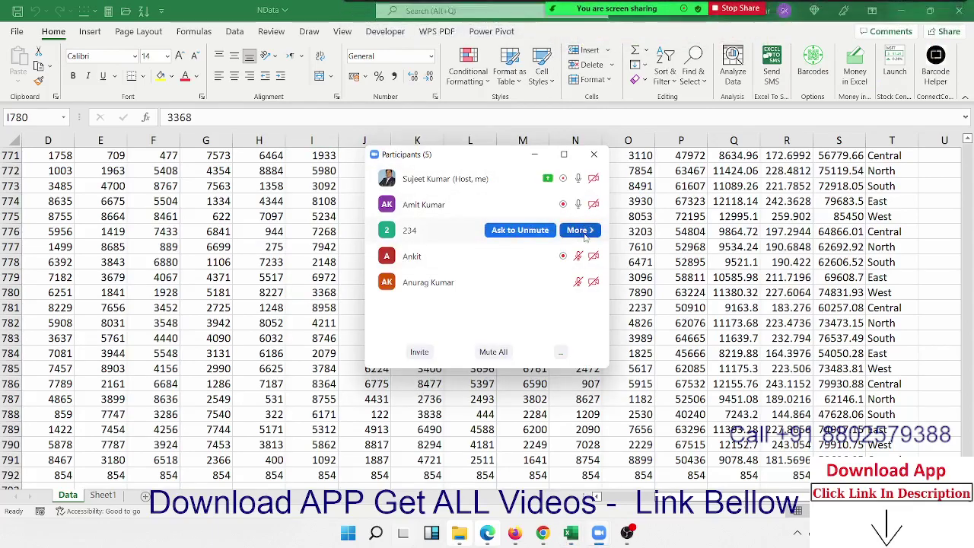
click(578, 230)
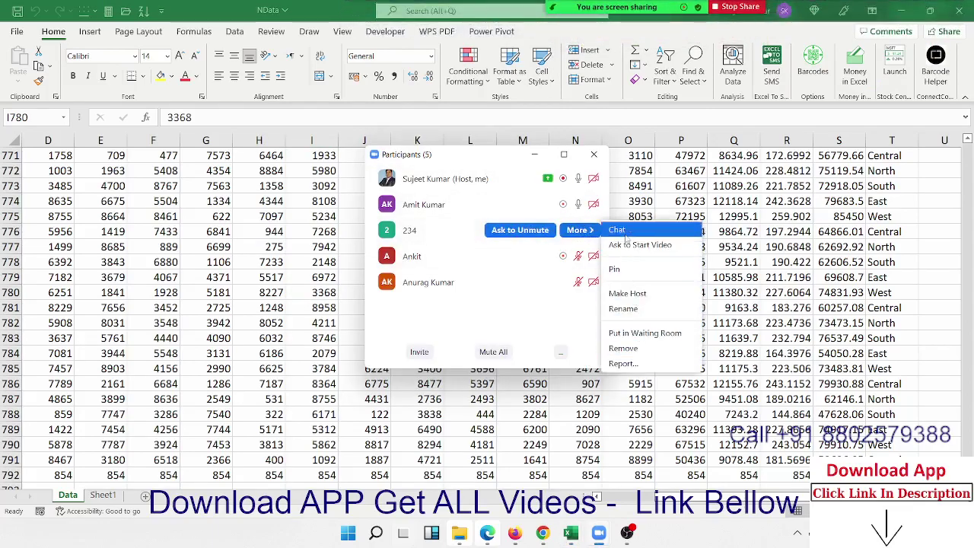
click(618, 230)
Step: Send the message 'Please share name' and close the chat and participants windows
text(Please share)
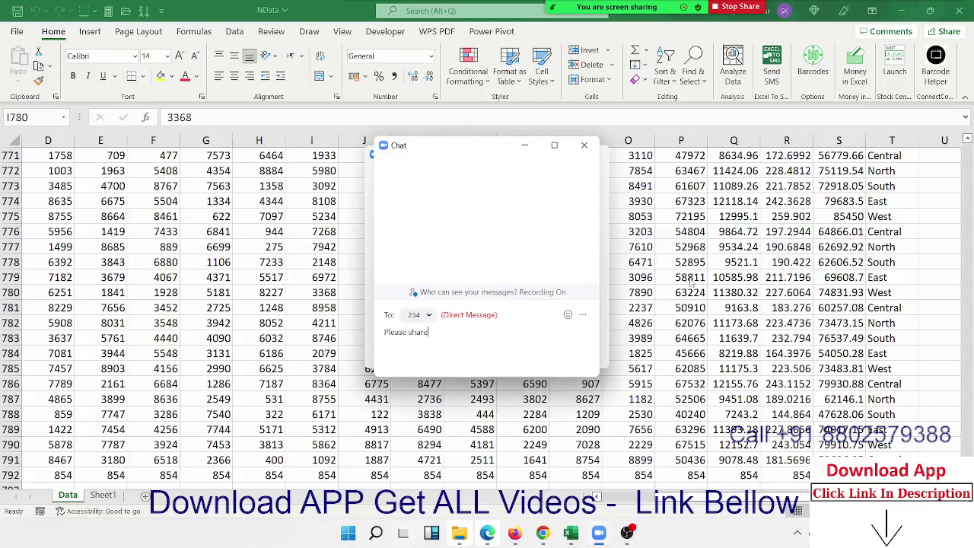
text(me)
key(Return)
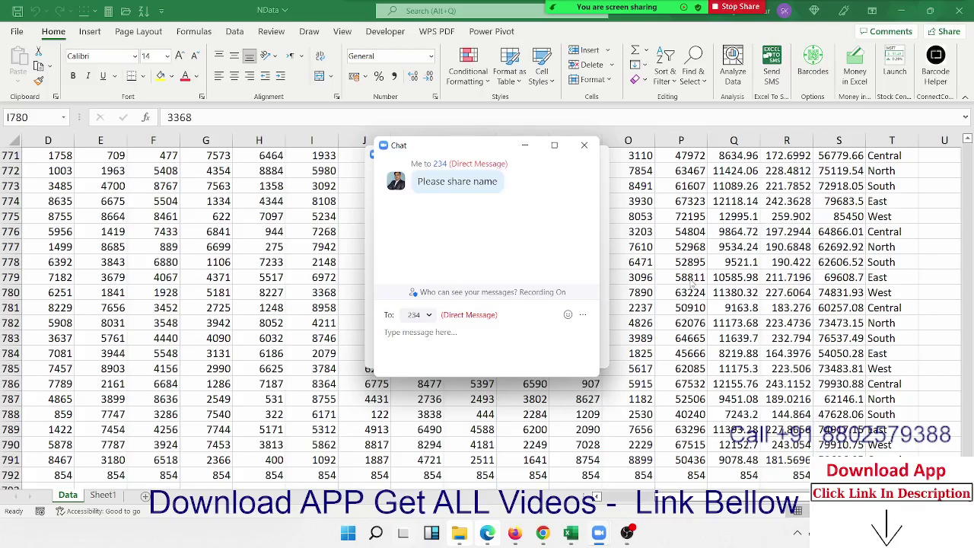
click(584, 146)
click(584, 147)
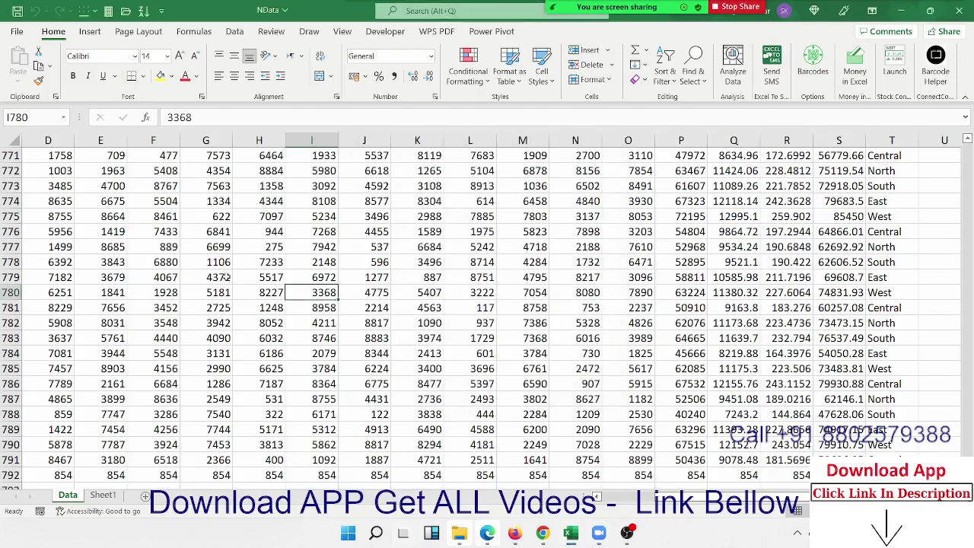
Step: Select the whole data block A1:T792 starting from the ID header
key(ctrl+Up)
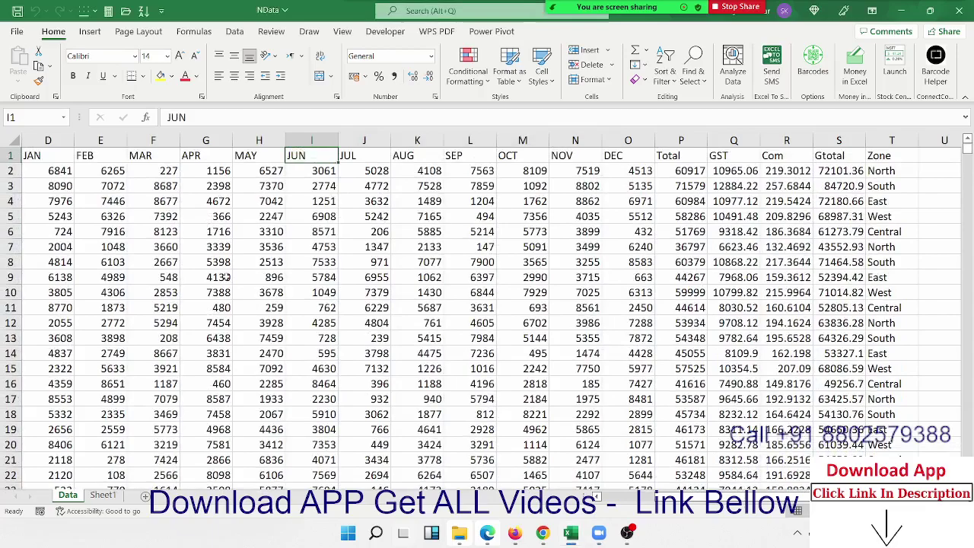
key(Left)
key(ctrl+Left)
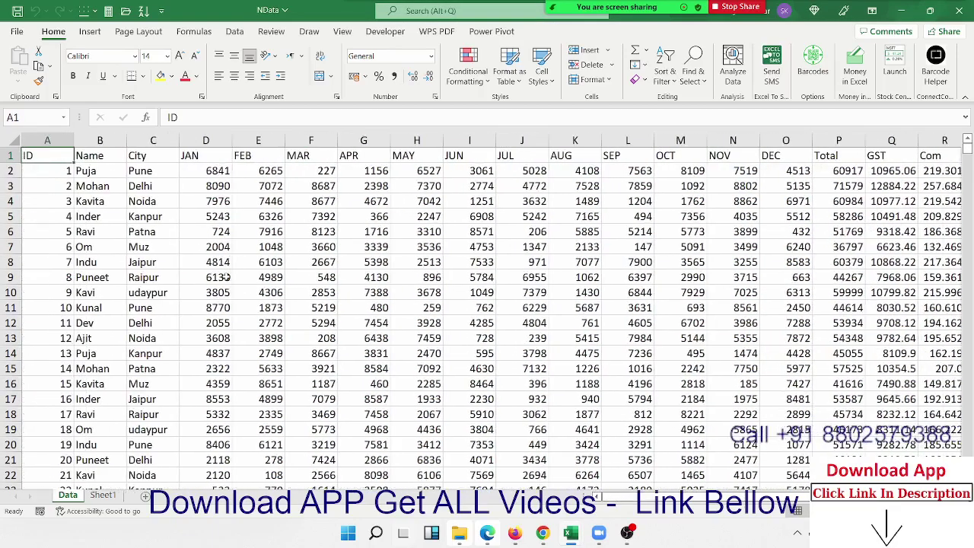
key(ctrl+shift+End)
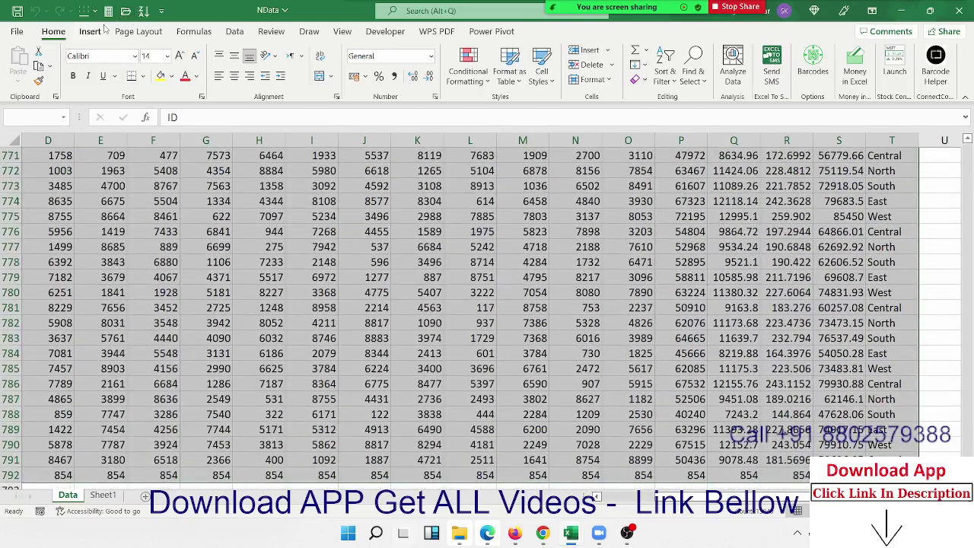
Step: Insert a PivotTable on a new sheet with Name as report filter and JAN counted in Values
click(90, 31)
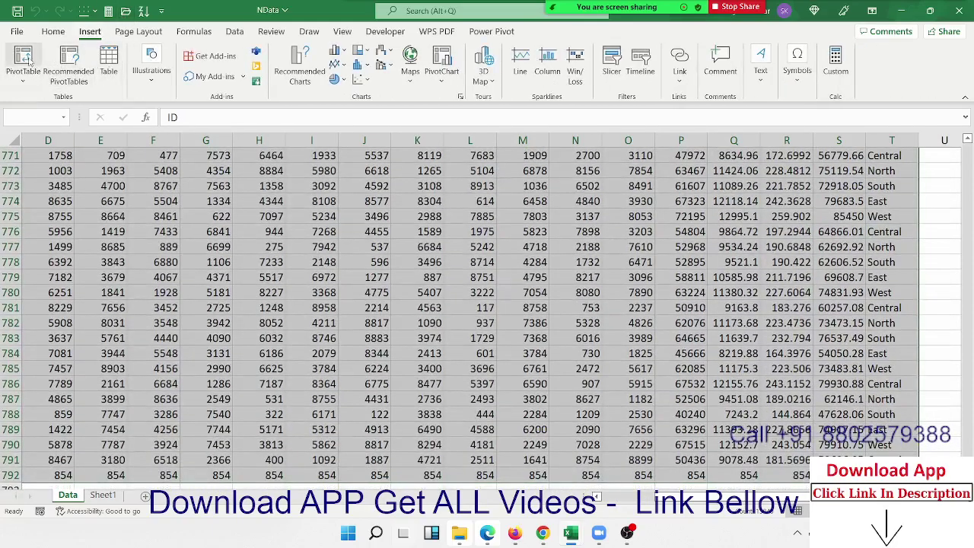
click(23, 57)
click(419, 354)
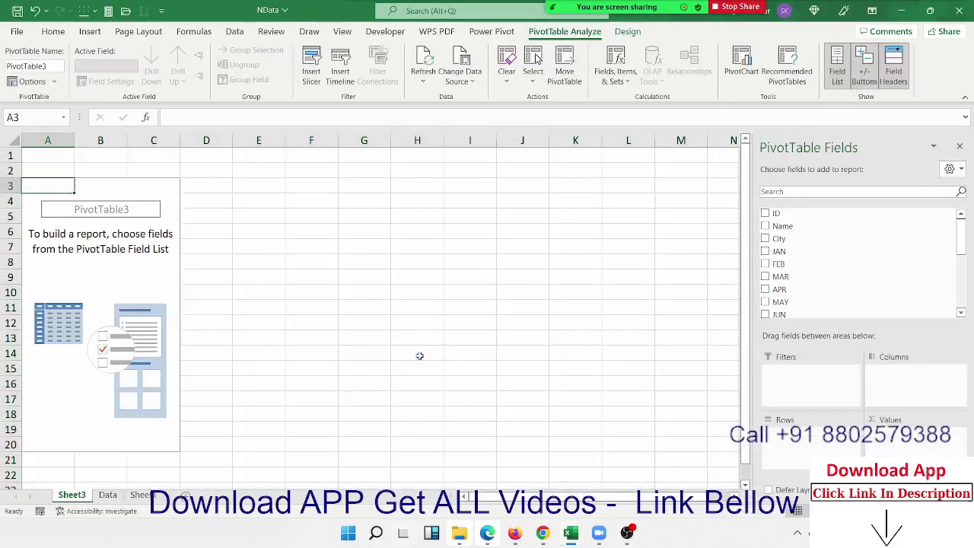
mouse_move(784, 226)
mouse_down()
mouse_move(808, 358)
mouse_move(783, 432)
mouse_up()
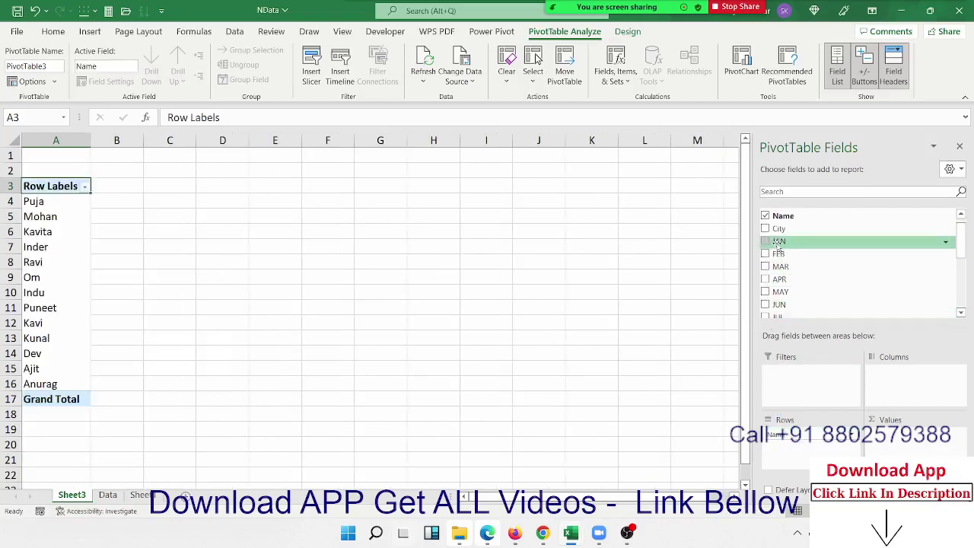
scroll(784, 251, down, 1)
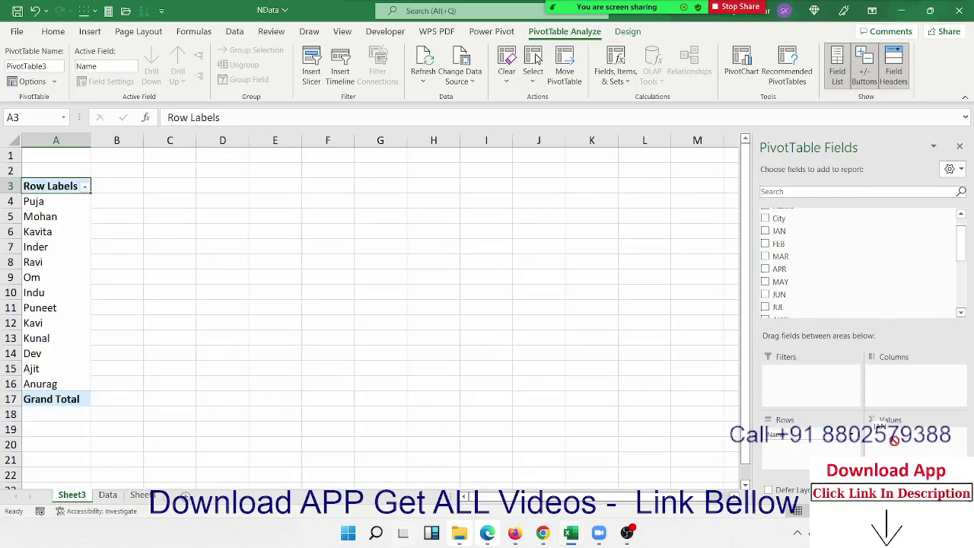
drag(784, 230, 905, 434)
Step: On the Data sheet, find the last filled row of the Name column, Anurag
click(107, 495)
click(79, 384)
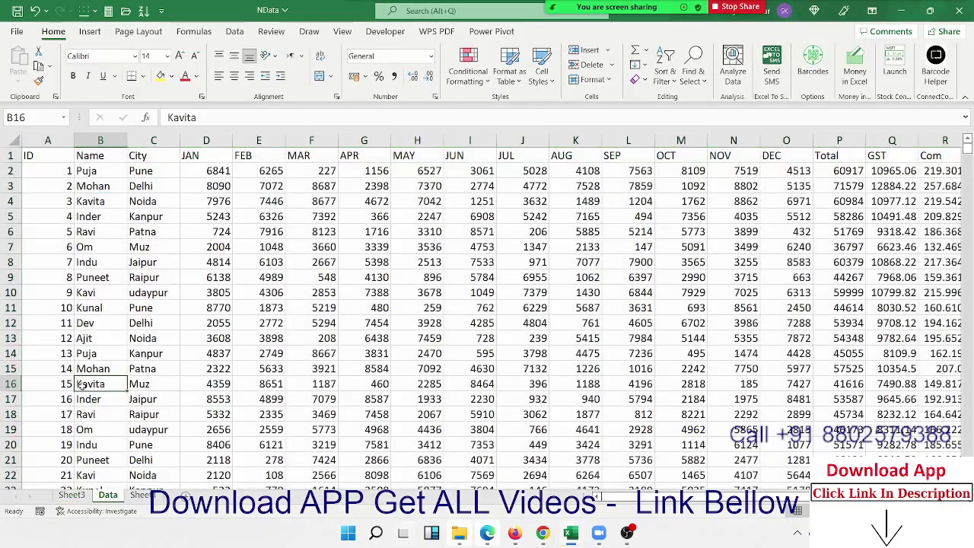
key(ctrl+Down)
key(Down)
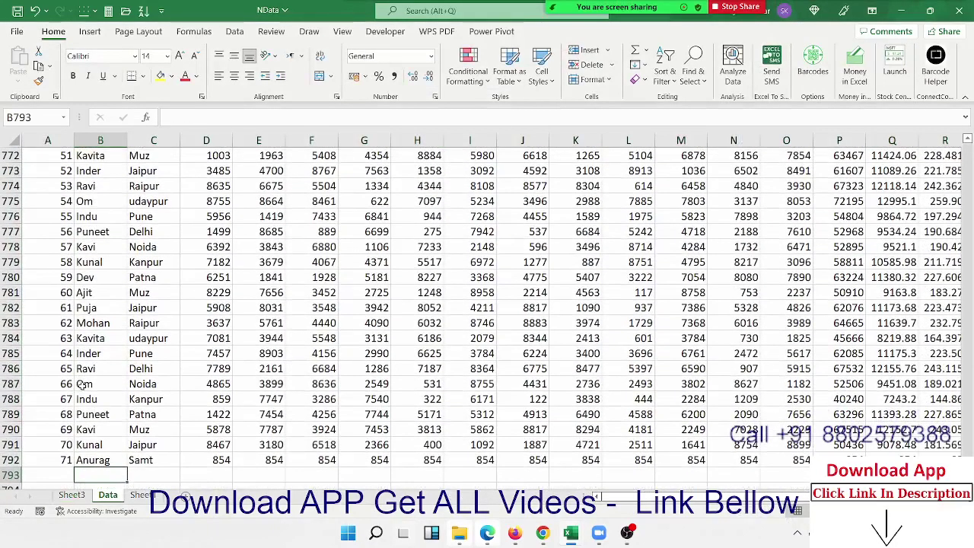
key(Up)
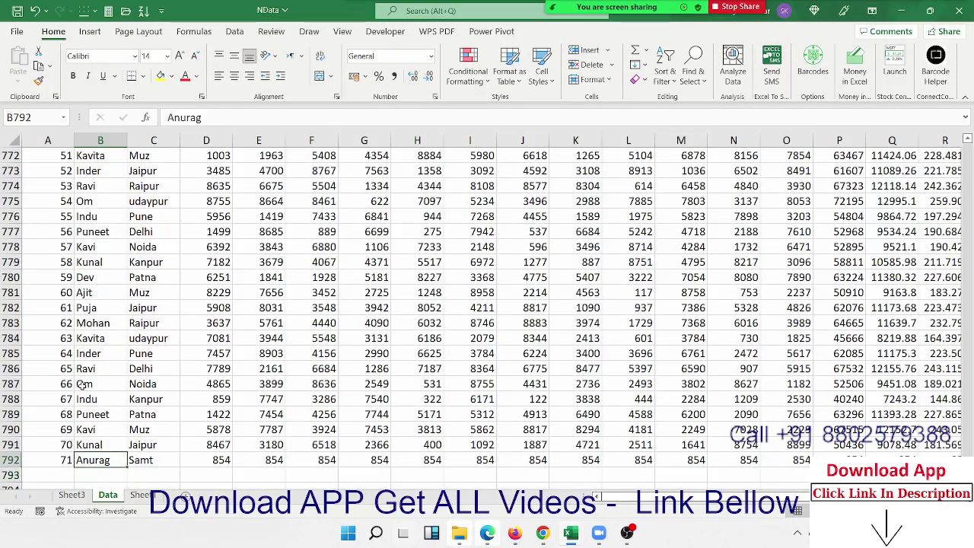
Step: Look at the Sheet3 pivot table, then the Data sheet, then the empty Sheet1
click(76, 496)
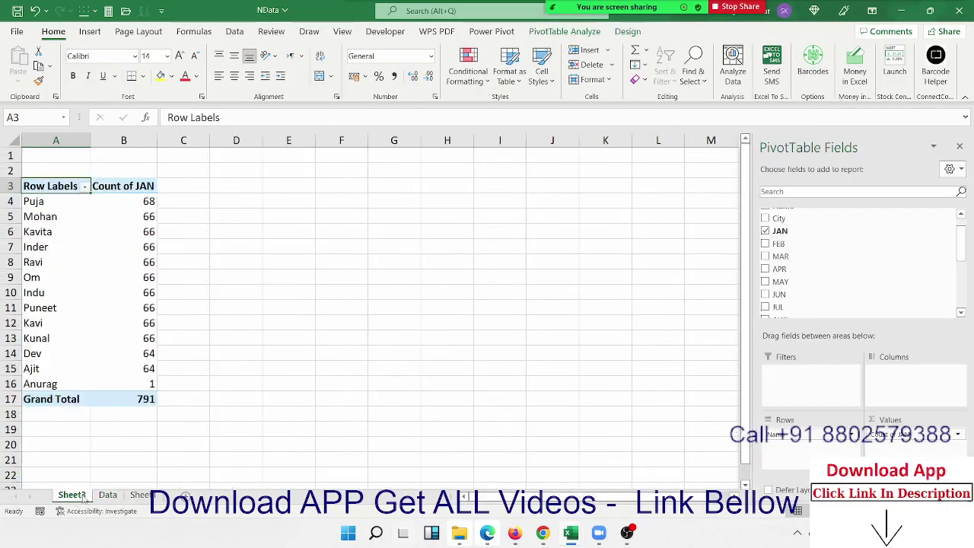
click(108, 496)
click(136, 496)
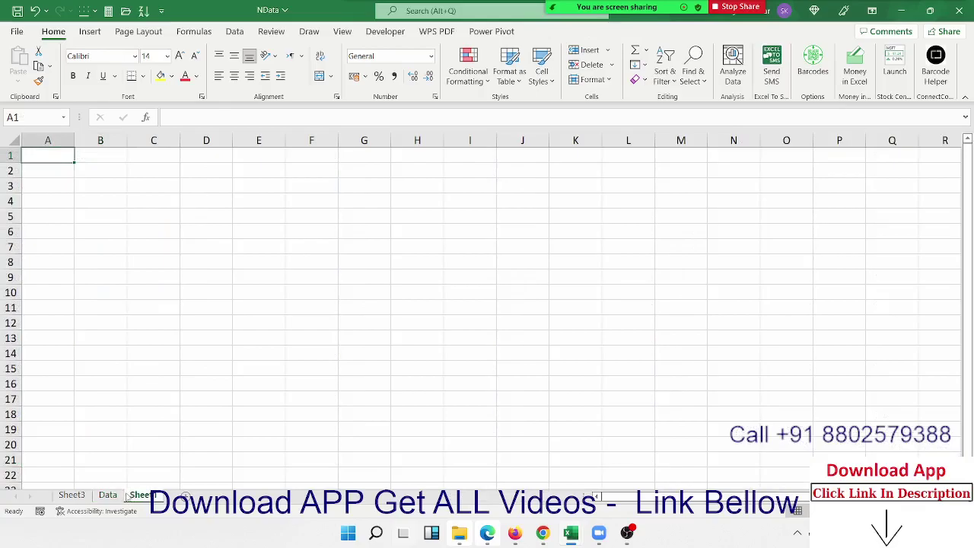
Step: Select the Data sheet's entire data block starting from cell A1
click(107, 495)
key(ctrl+Up)
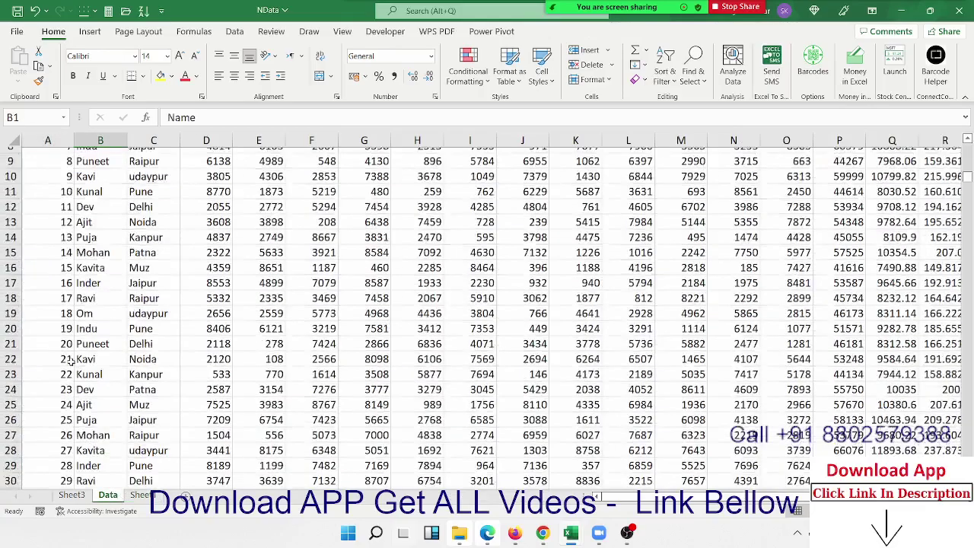
key(ctrl+Left)
key(ctrl+shift+Right)
key(ctrl+shift+Down)
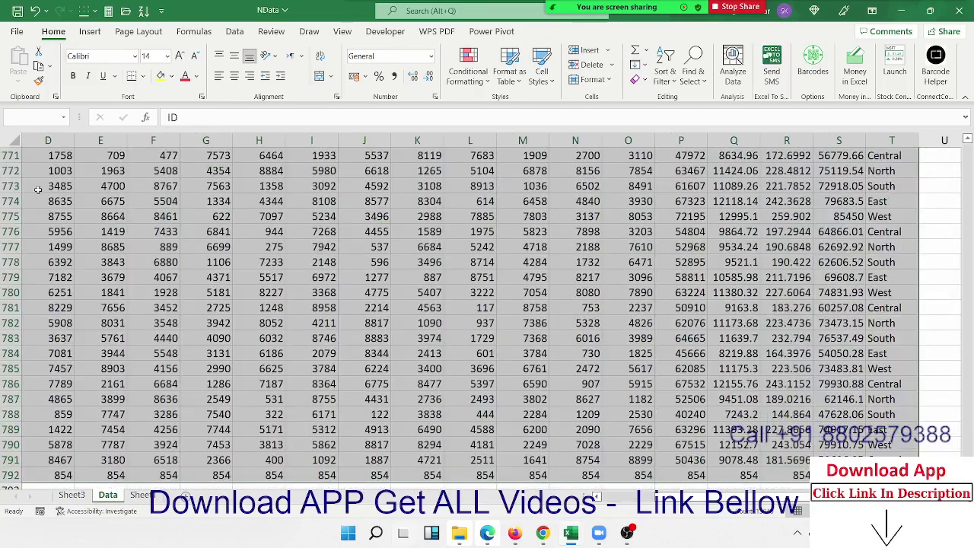
Step: Convert the selected data into a table with headers
click(90, 31)
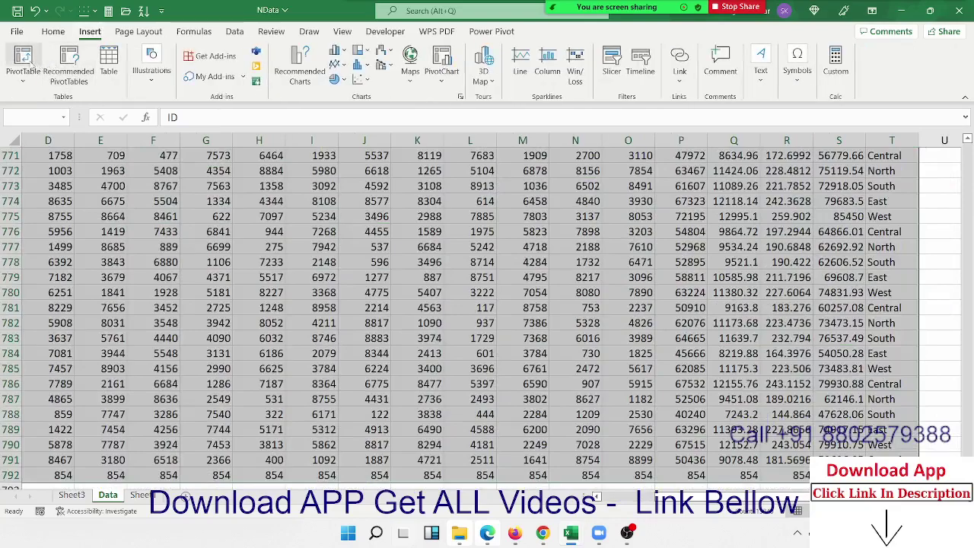
click(75, 67)
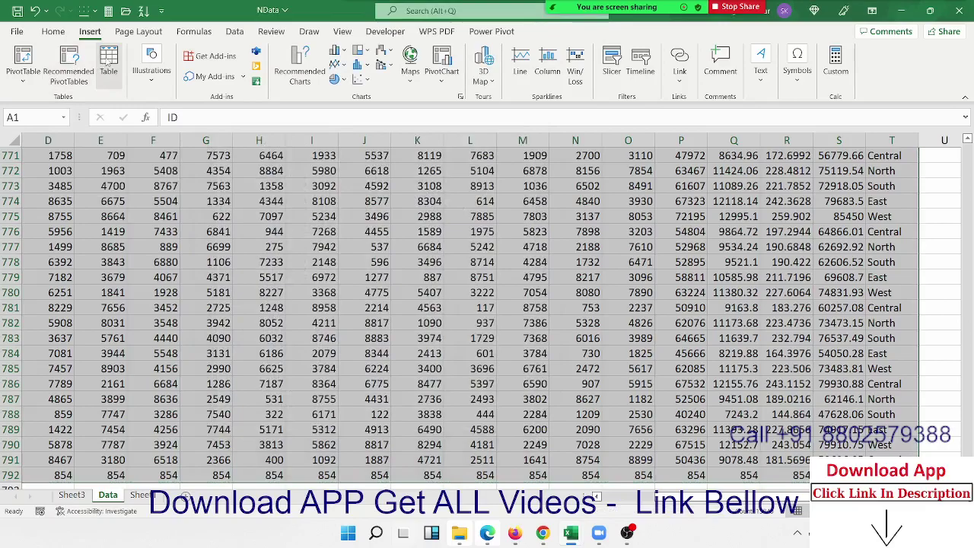
click(109, 65)
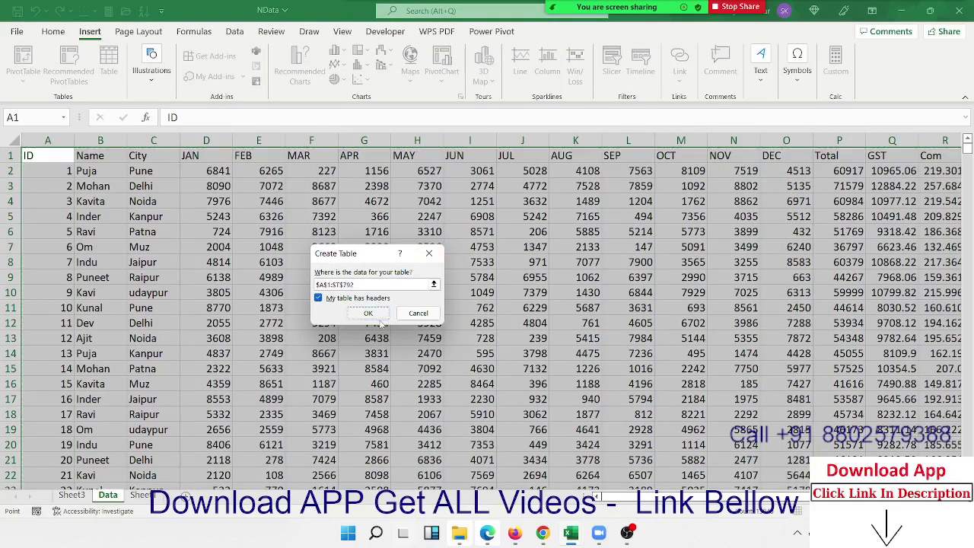
click(369, 313)
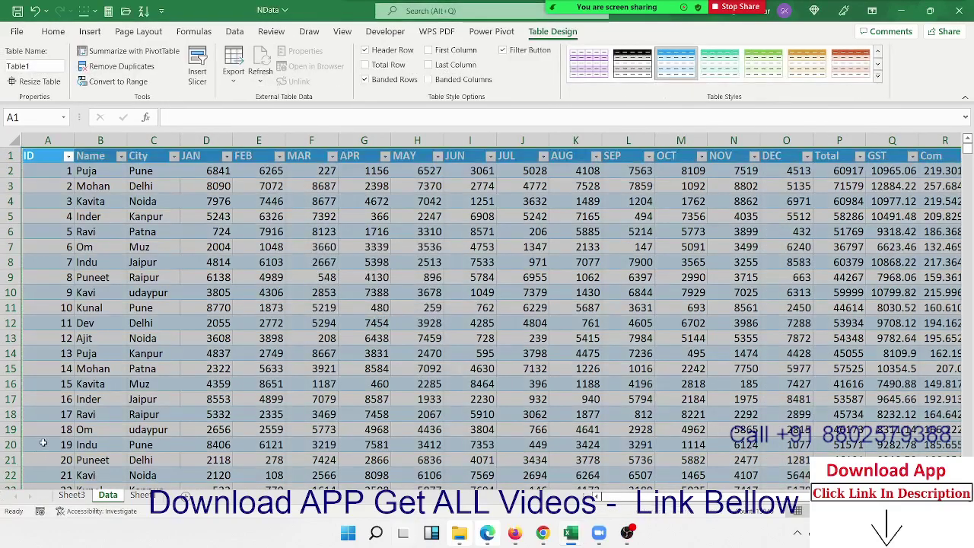
click(48, 443)
Step: Test by entering 72 in A793 below the table, delete it, and return to the top
key(ctrl+Down)
key(Down)
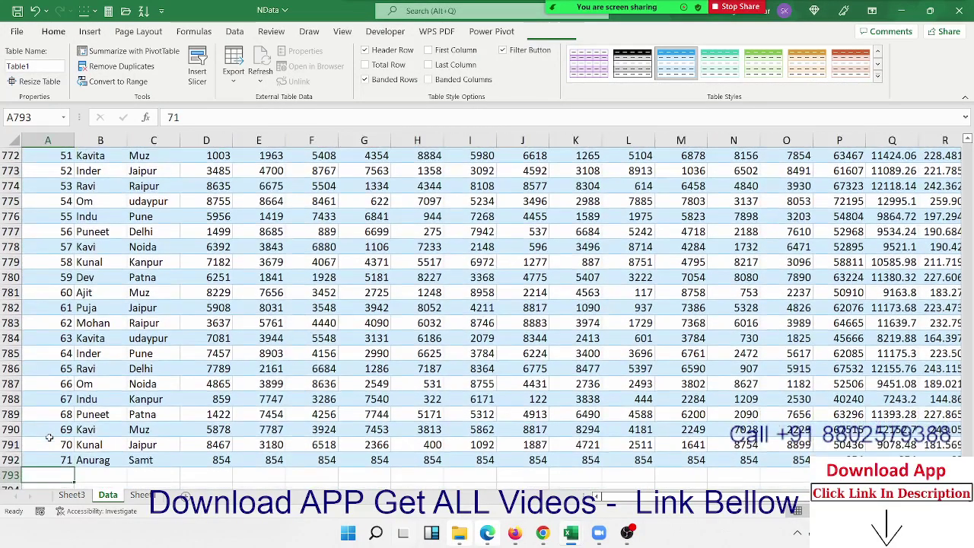
text(72)
key(Return)
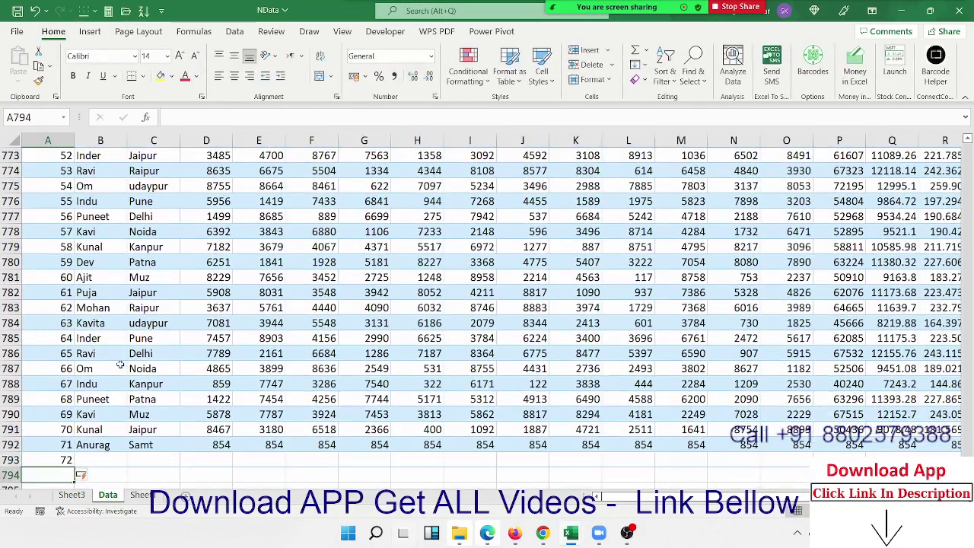
key(Down)
key(Down)
key(Up)
key(Up)
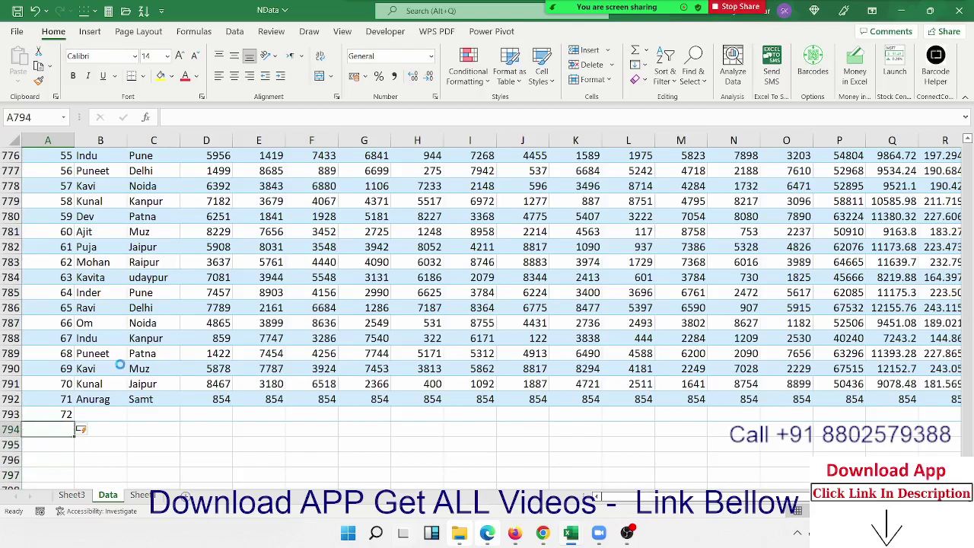
key(Up)
key(Down)
key(Up)
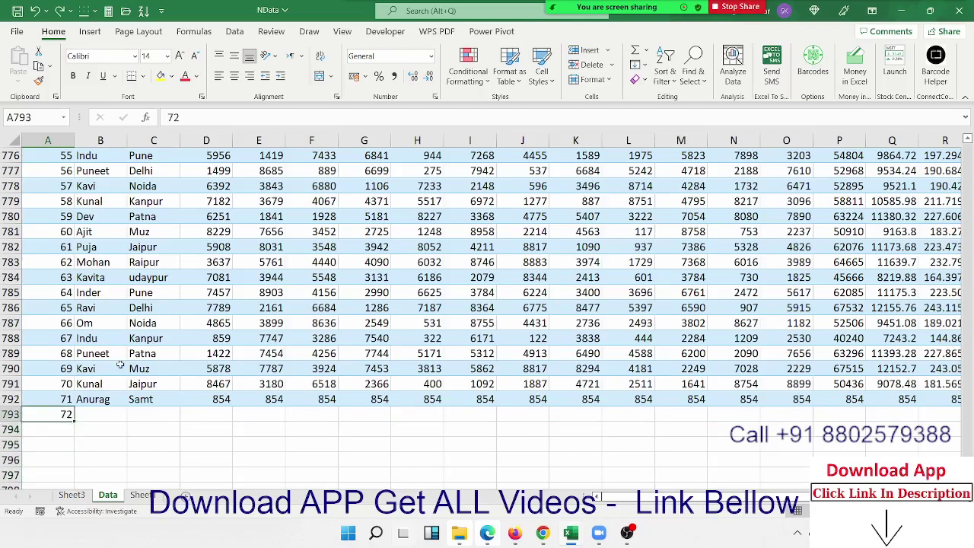
key(Delete)
key(Up)
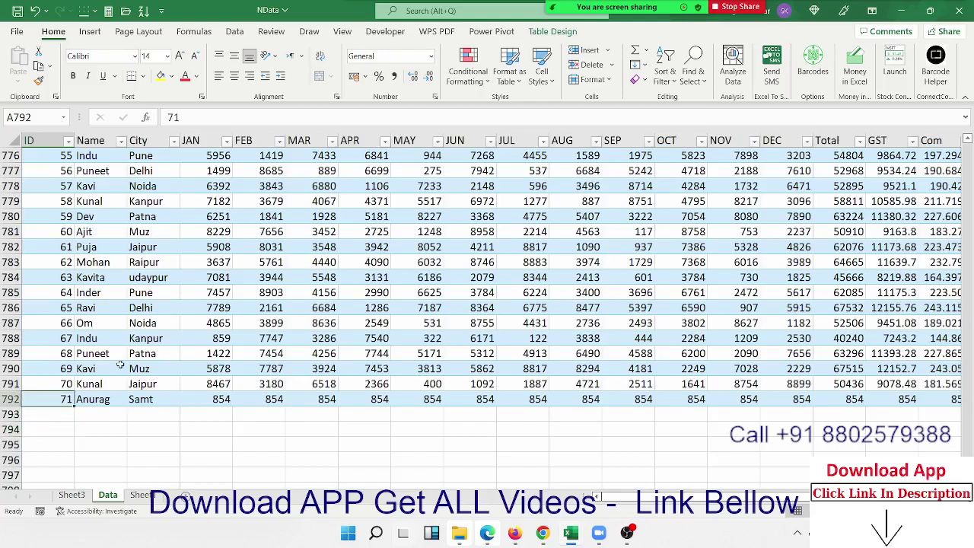
key(ctrl+Home)
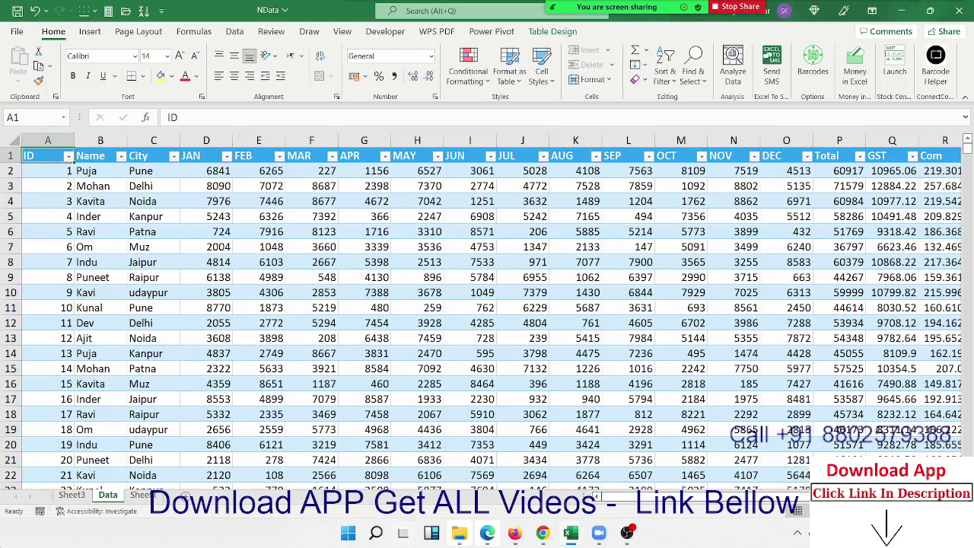
Step: Delete Sheet3 along with its JAN count PivotTable
click(72, 495)
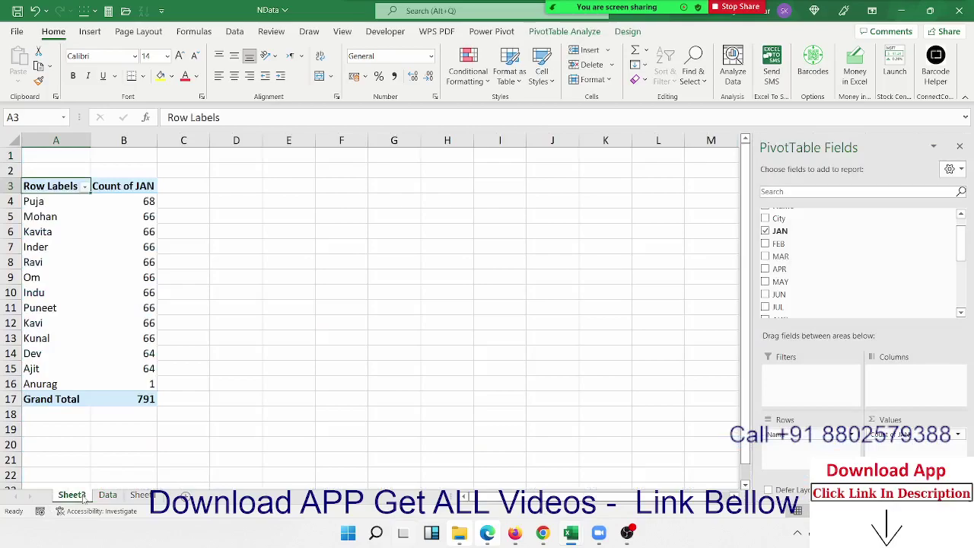
right_click(72, 495)
click(133, 336)
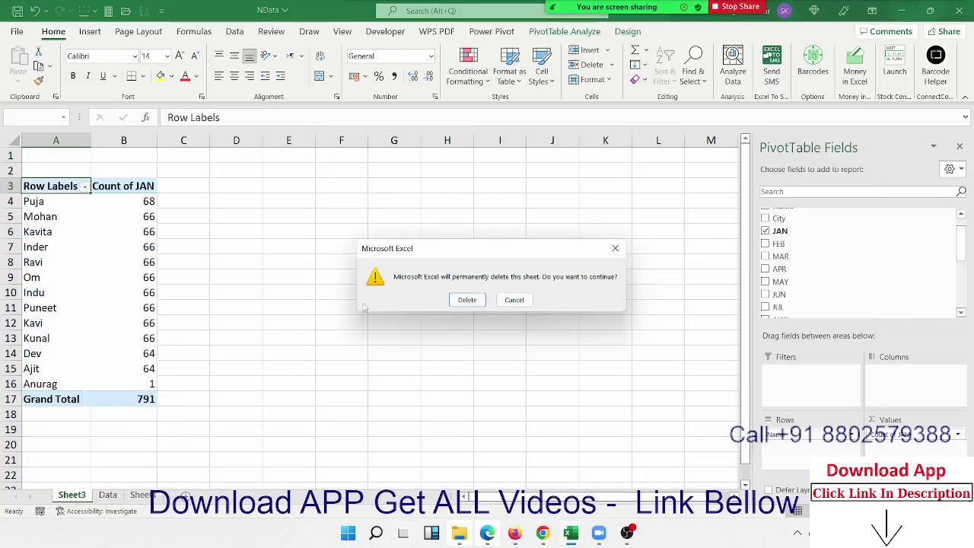
click(452, 303)
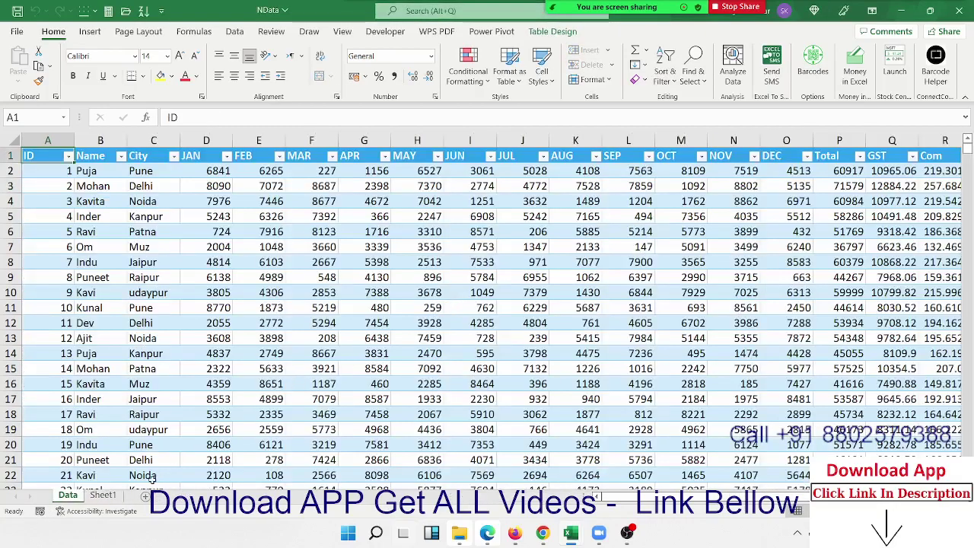
Step: Convert the Data table back to a normal range and switch to the empty Sheet1
click(510, 35)
click(550, 31)
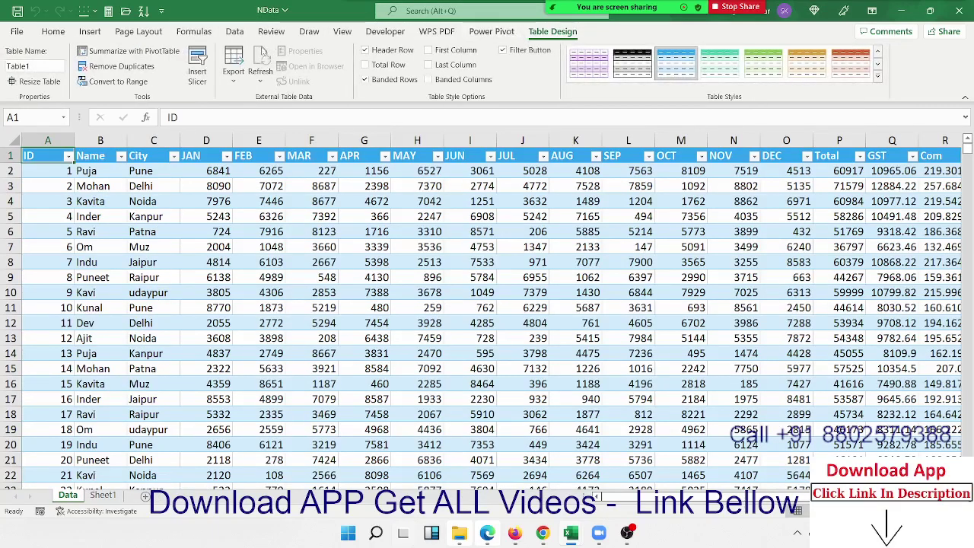
click(139, 82)
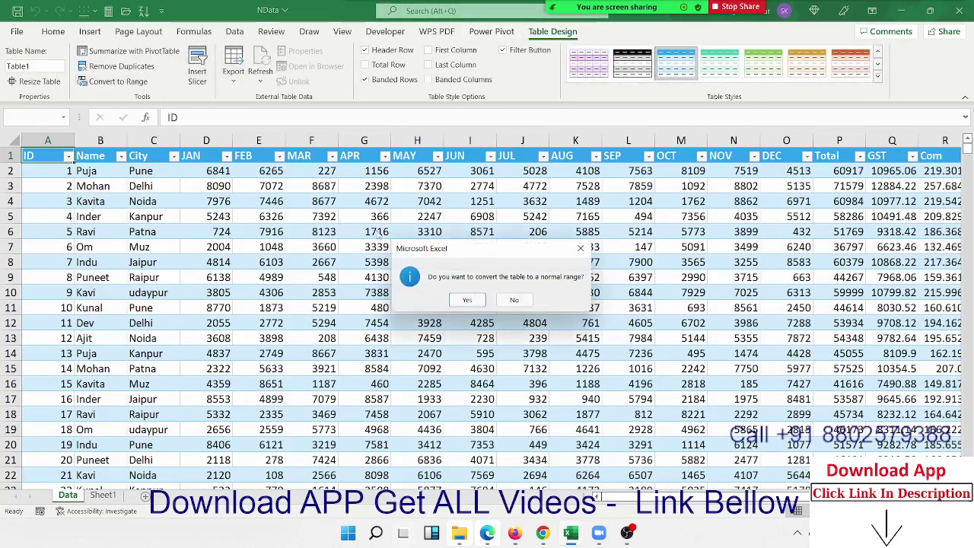
click(464, 314)
click(103, 496)
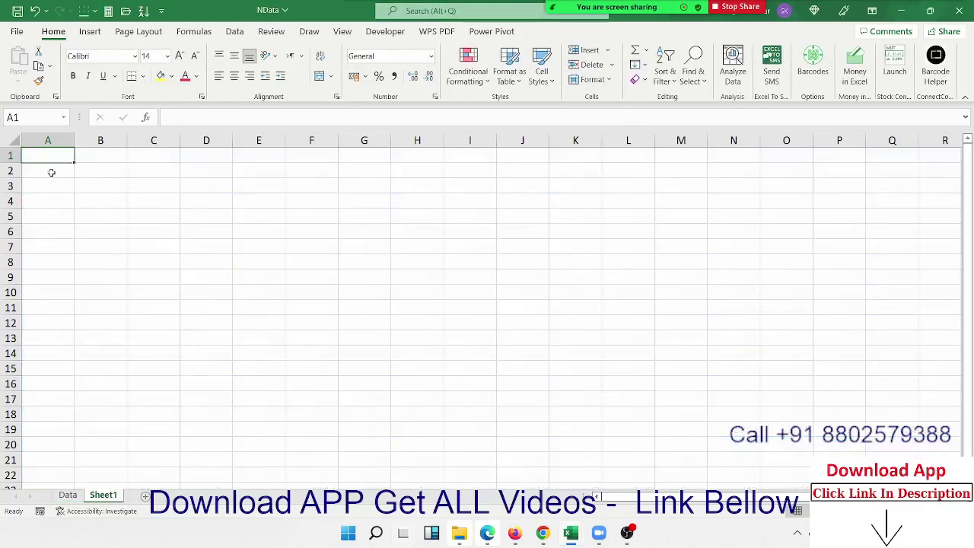
Step: Start a PivotTable from an external data source and browse for a source file
click(82, 31)
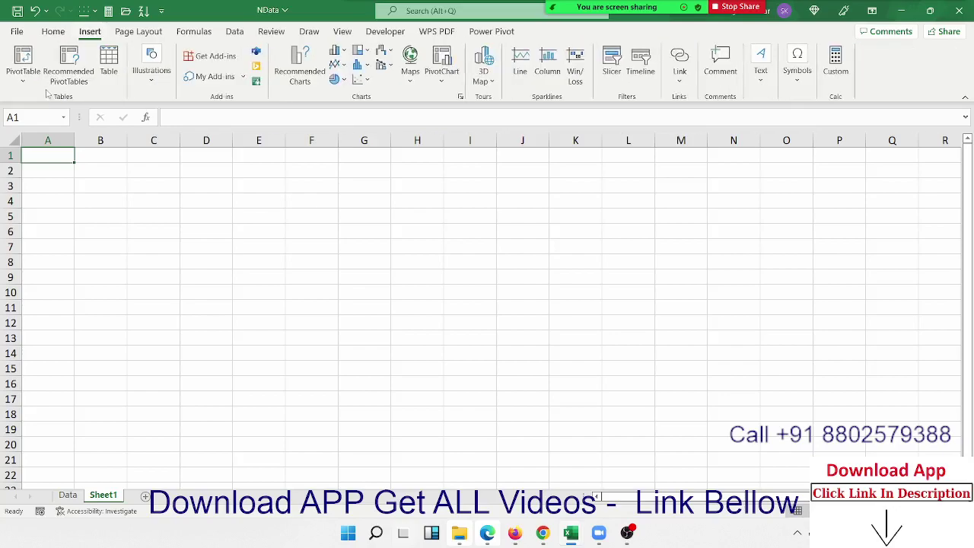
click(23, 76)
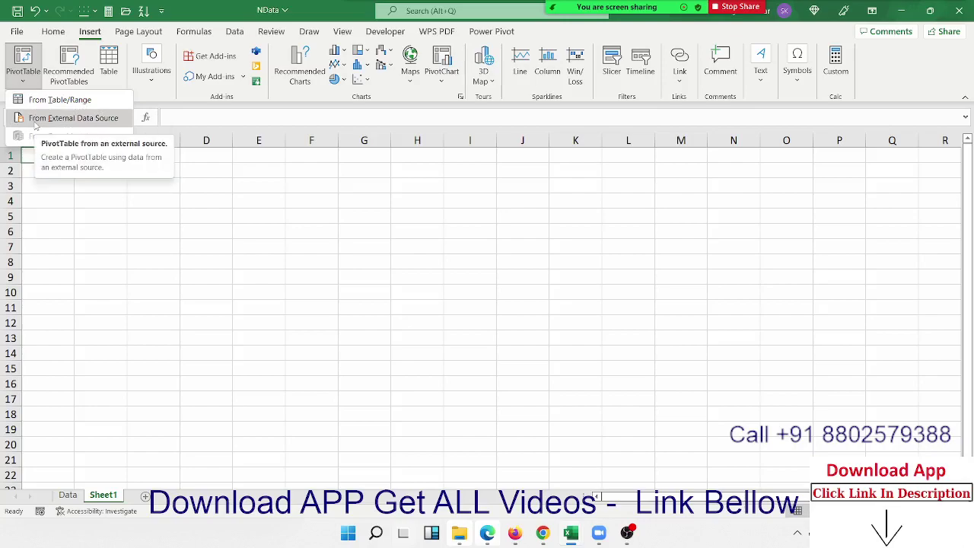
click(35, 120)
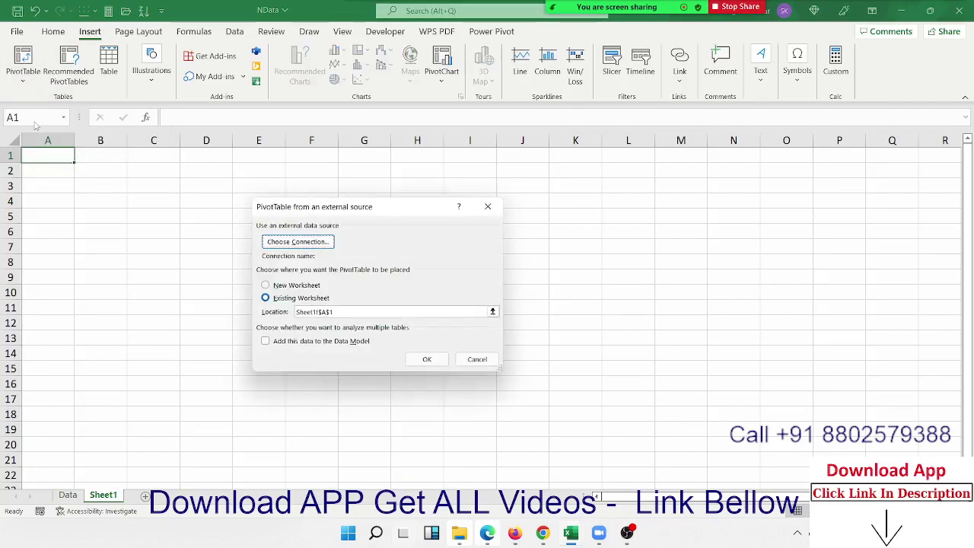
click(303, 245)
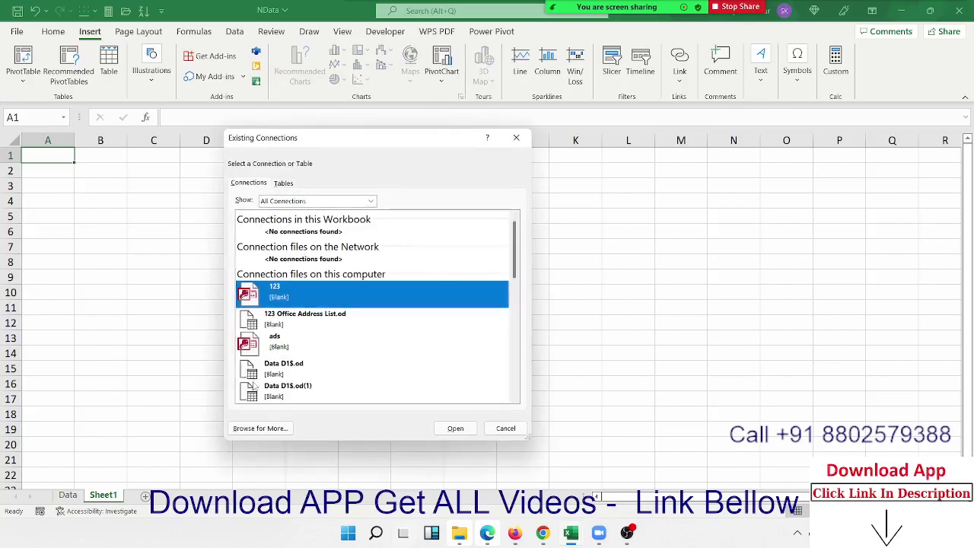
click(248, 429)
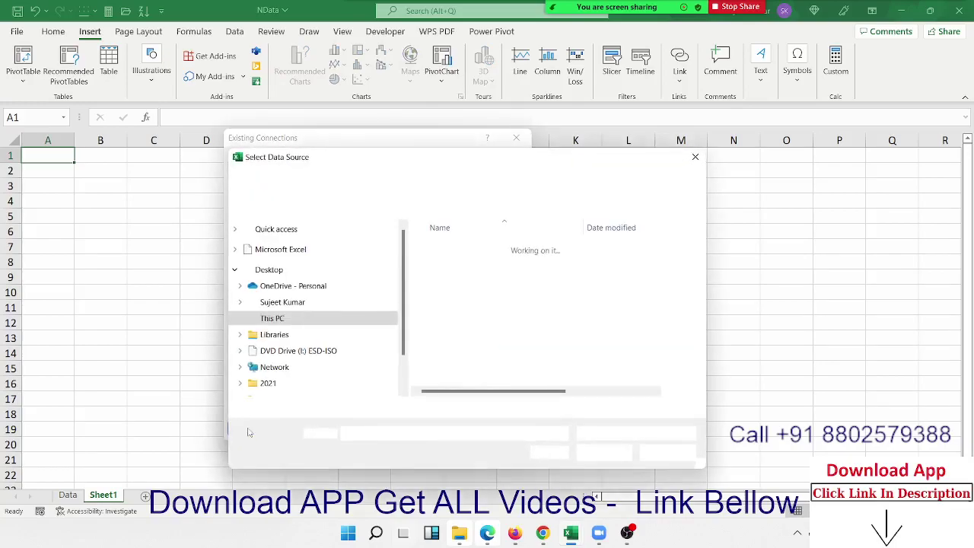
Step: Choose the NData workbook on drive E: with its Data$ table, placing the PivotTable at Sheet1!$A$1
scroll(288, 290, down, 5)
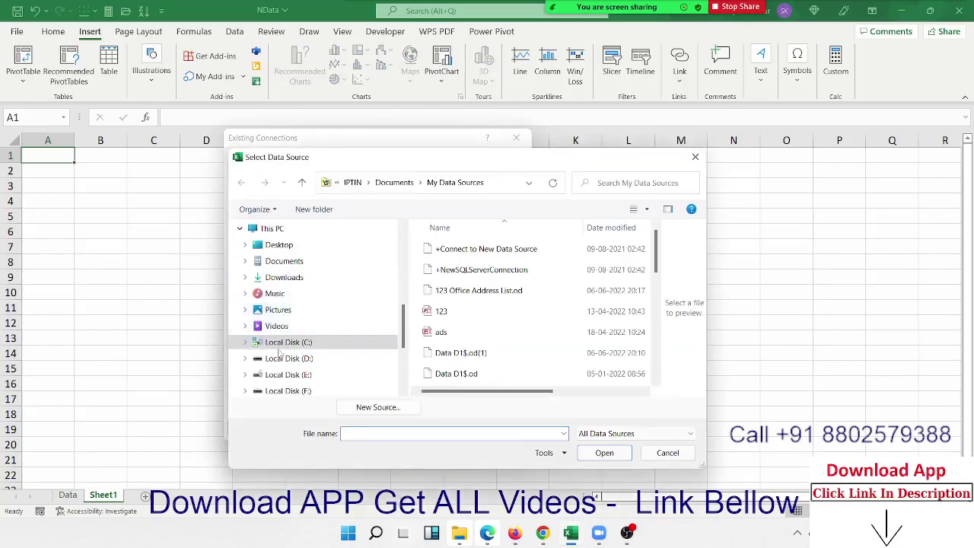
click(283, 372)
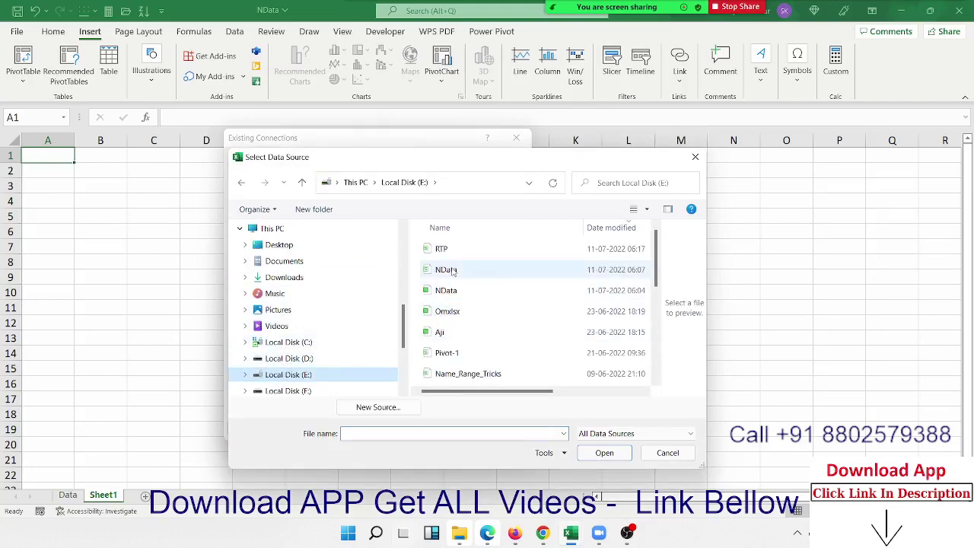
click(446, 270)
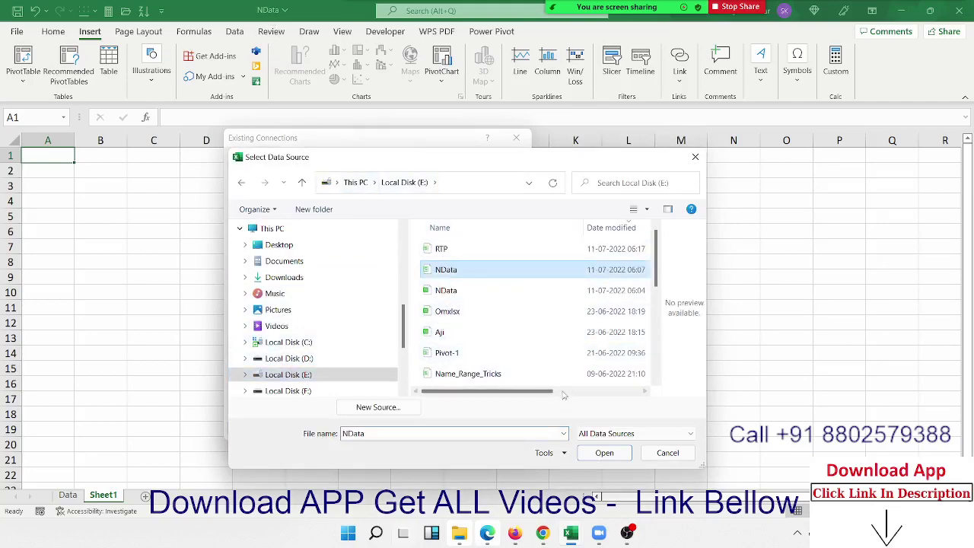
click(489, 293)
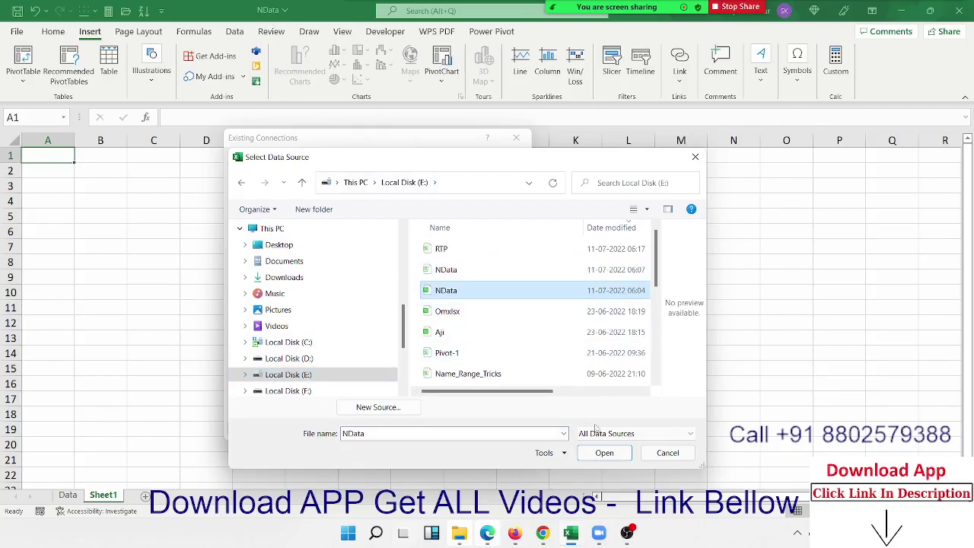
click(600, 453)
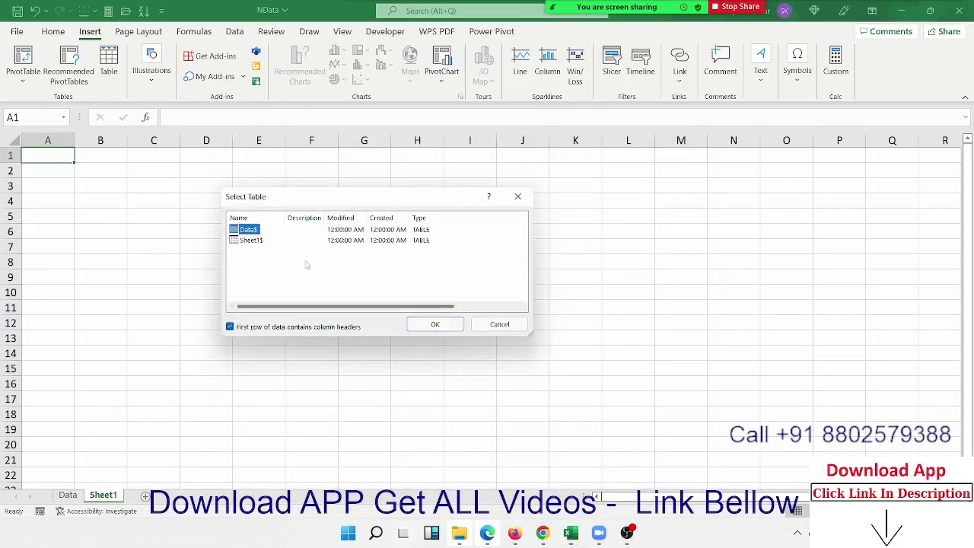
click(457, 325)
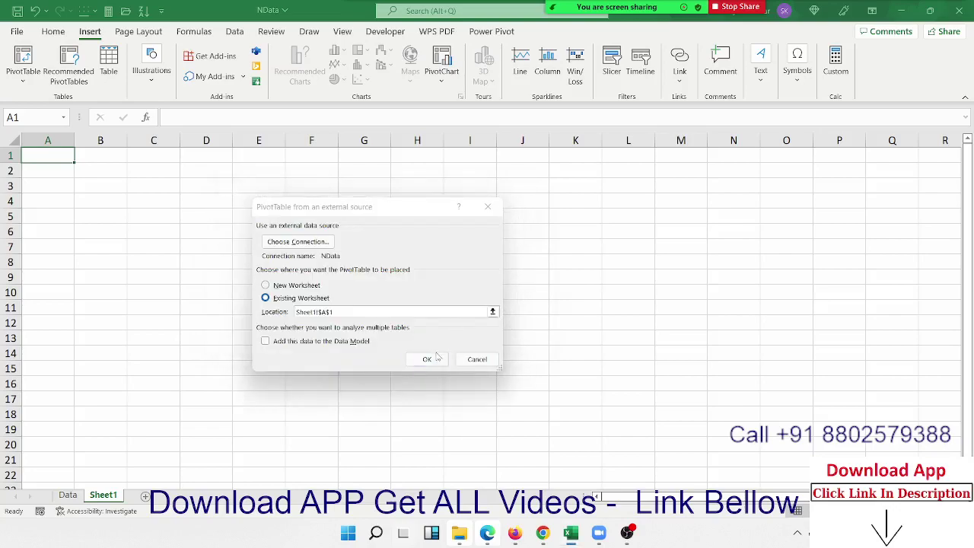
click(430, 360)
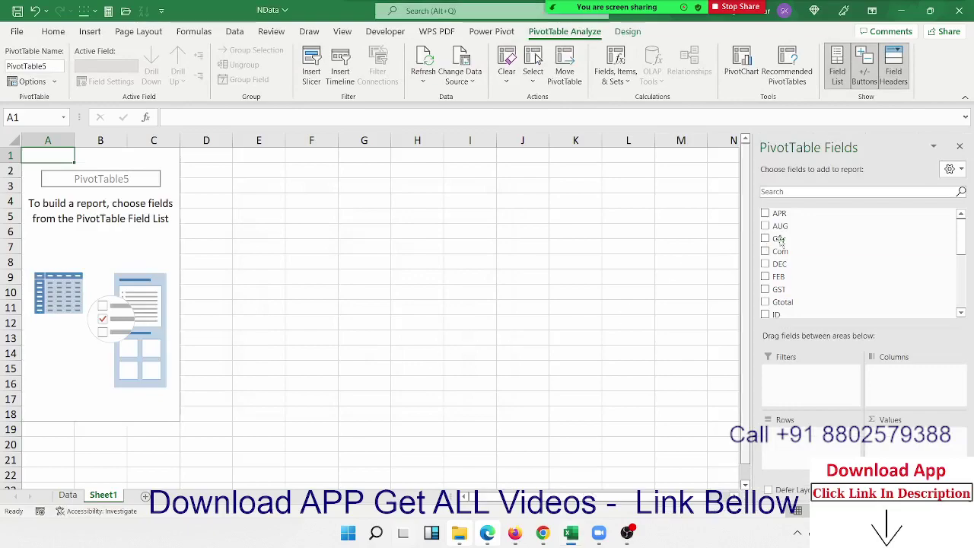
Step: Put Name in the pivot rows and APR as Sum of APR values, Grand Total 3729748
scroll(795, 283, down, 3)
scroll(796, 283, down, 2)
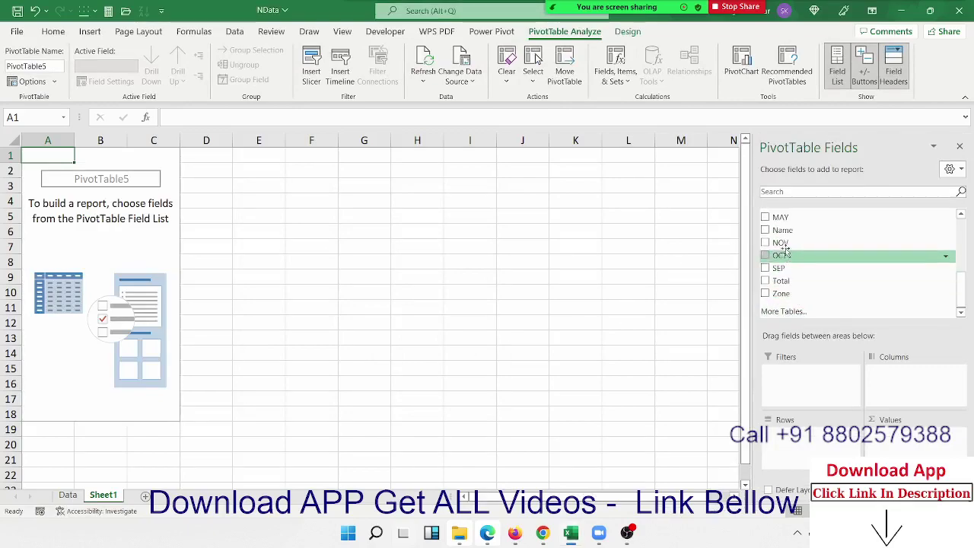
drag(784, 230, 812, 434)
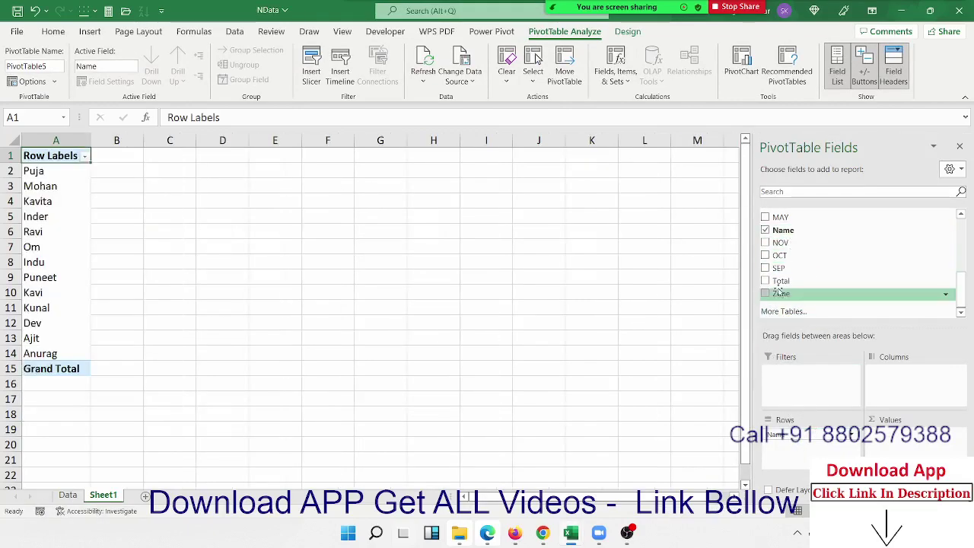
scroll(780, 268, up, 5)
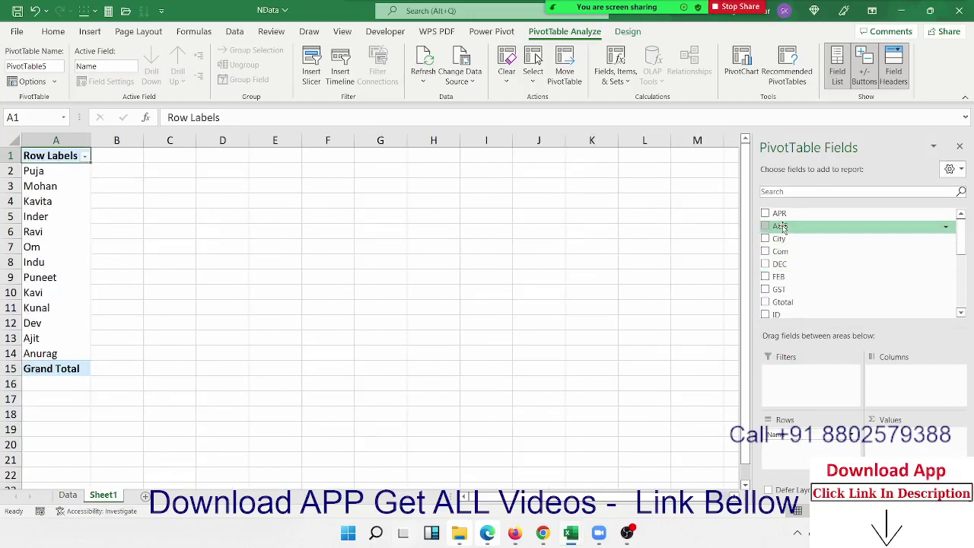
mouse_move(780, 214)
mouse_down()
mouse_move(847, 285)
mouse_move(845, 223)
mouse_move(920, 445)
mouse_up()
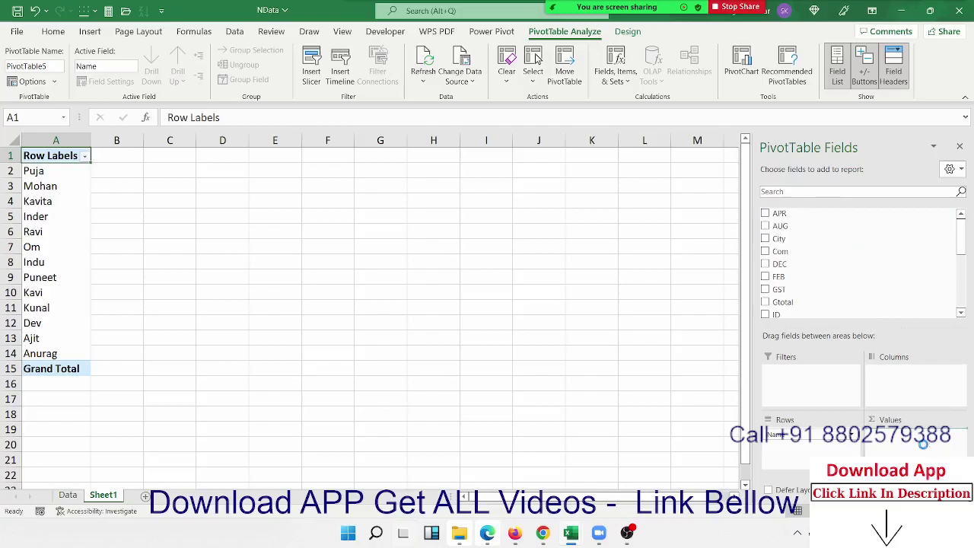
click(67, 495)
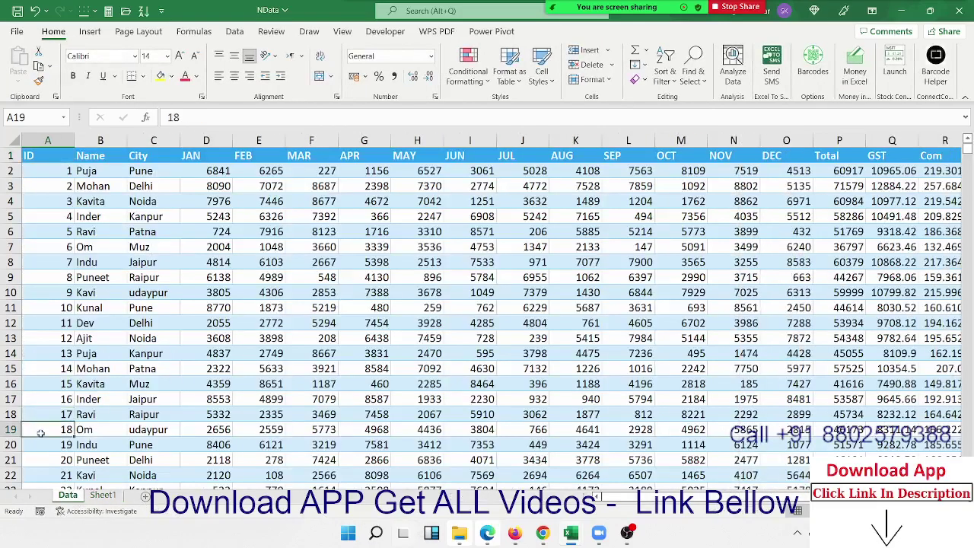
Step: In row 793 of the Data sheet, enter ID 72, the new person's name, and city Delhi
key(ctrl+Down)
key(Down)
text(72)
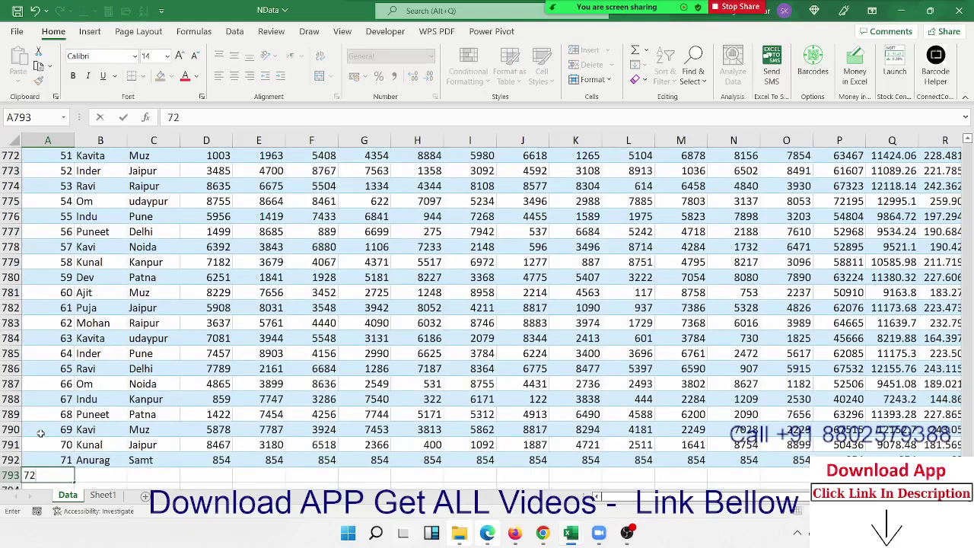
key(Tab)
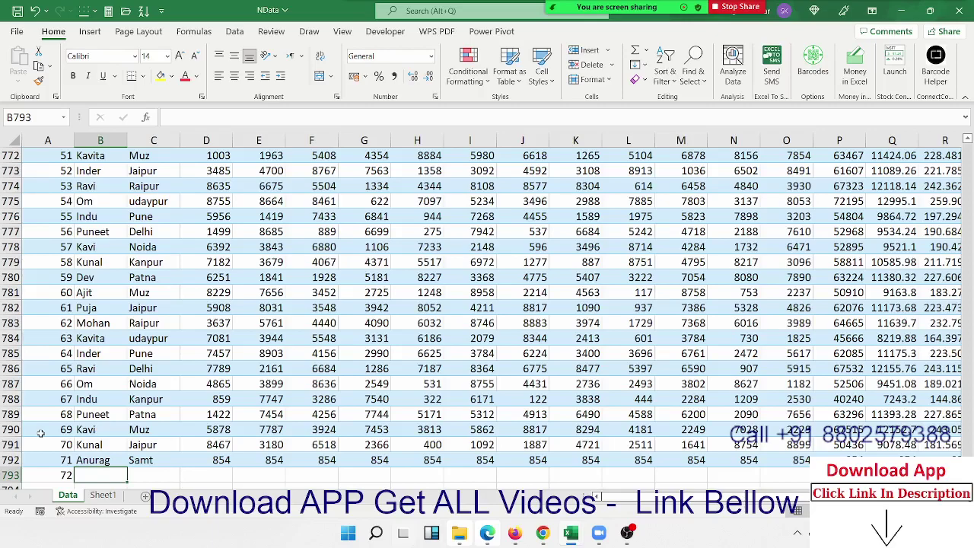
text(Z)
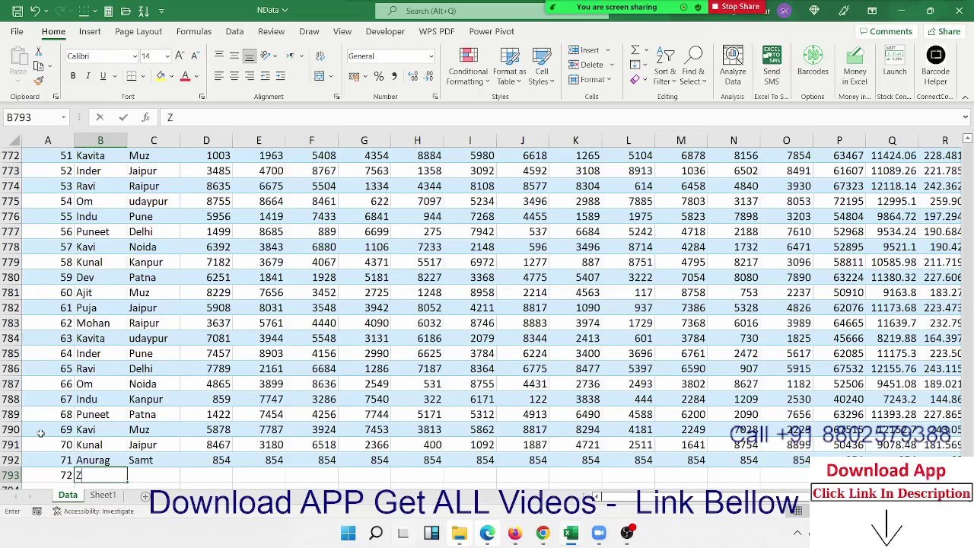
text(u)
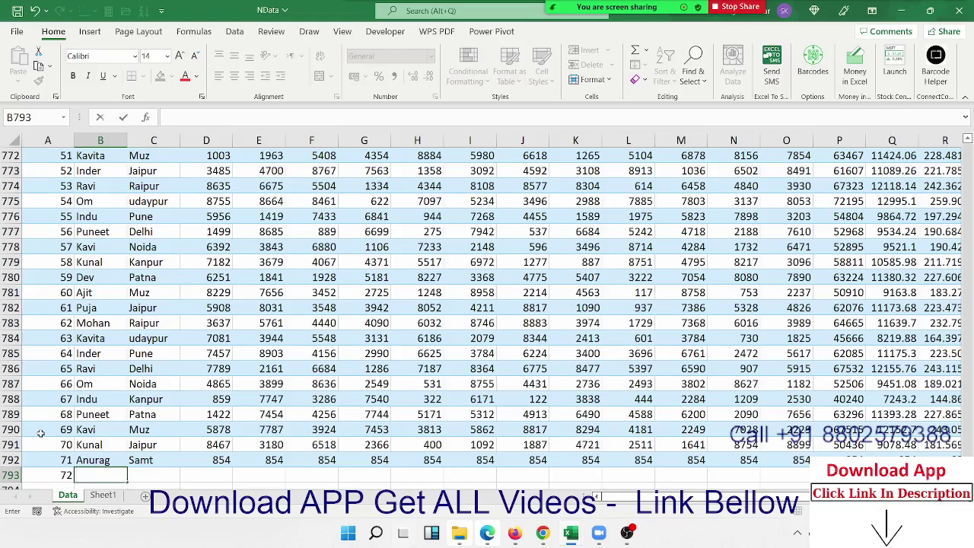
text(H)
text(arish)
text( Kumar)
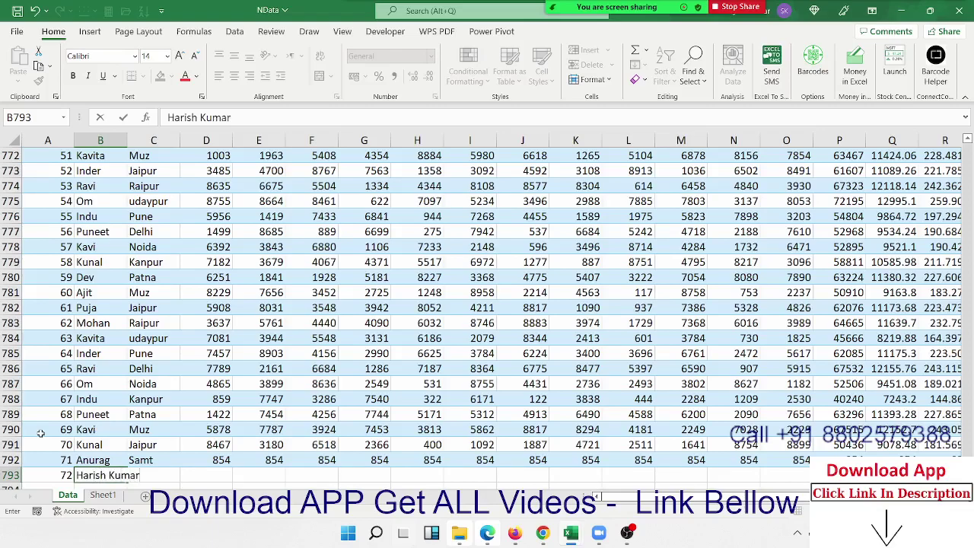
key(Tab)
text(Del)
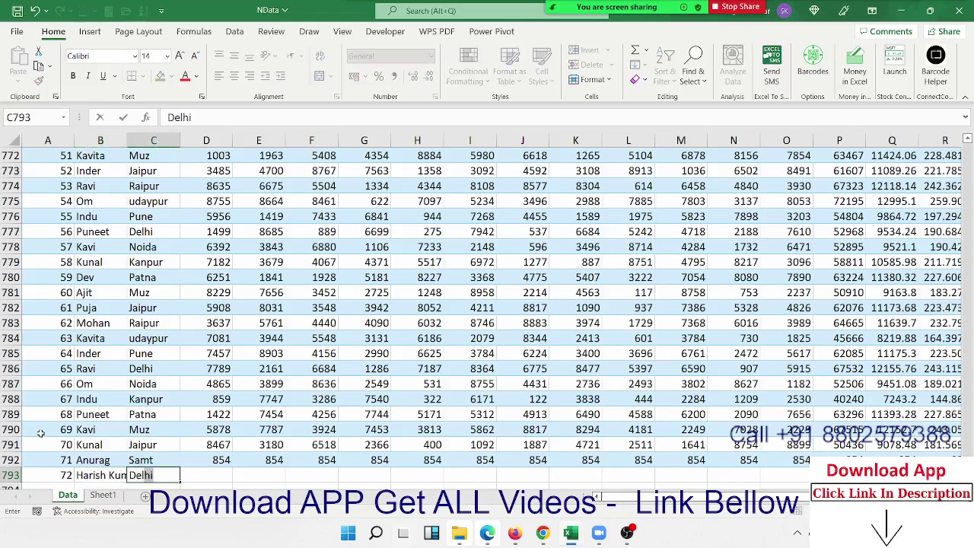
text(hi)
key(Tab)
key(Tab)
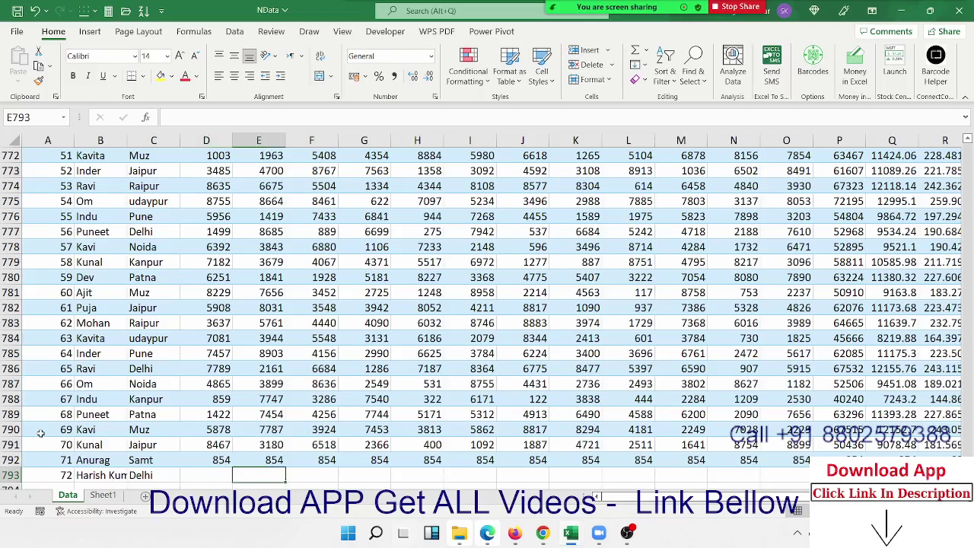
Step: Fill 5225 across the month columns of row 793 and set the zone to Central
text(5225)
key(shift+Right)
key(shift+Right)
key(shift+Right)
key(shift+Right)
key(shift+Right)
key(shift+Right)
key(shift+Right)
key(shift+Left)
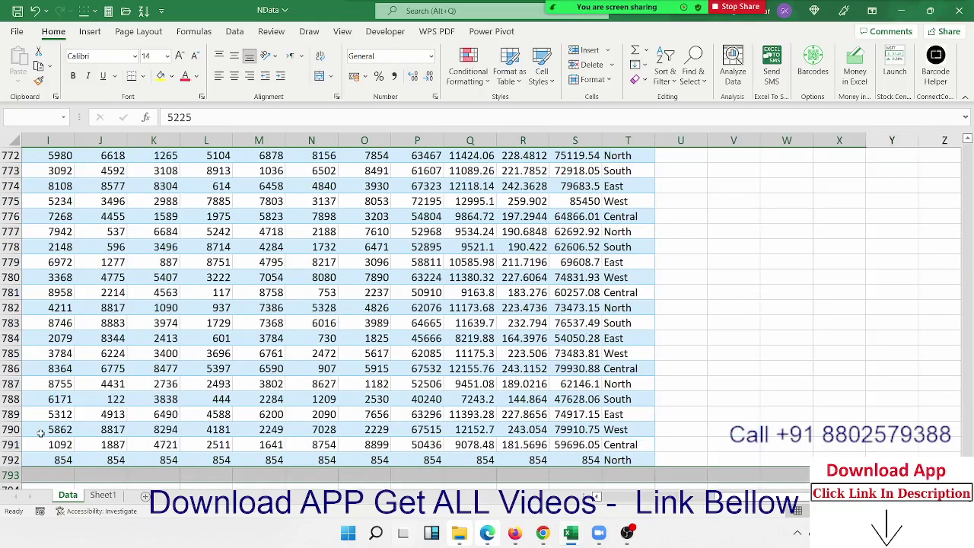
key(shift+Left)
key(shift+Left)
key(shift+Left)
key(shift+Left)
key(shift+Left)
key(shift+Left)
key(shift+Right)
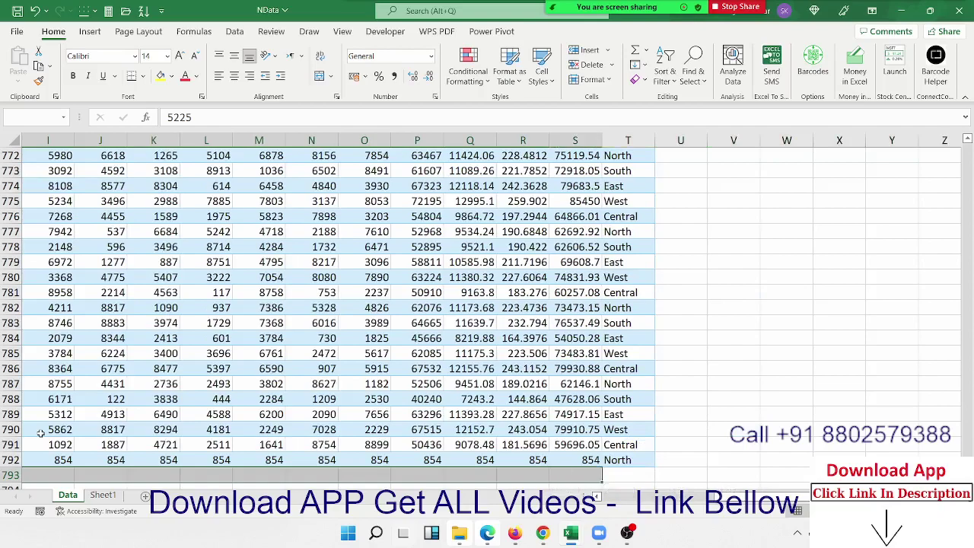
key(ctrl+r)
key(Right)
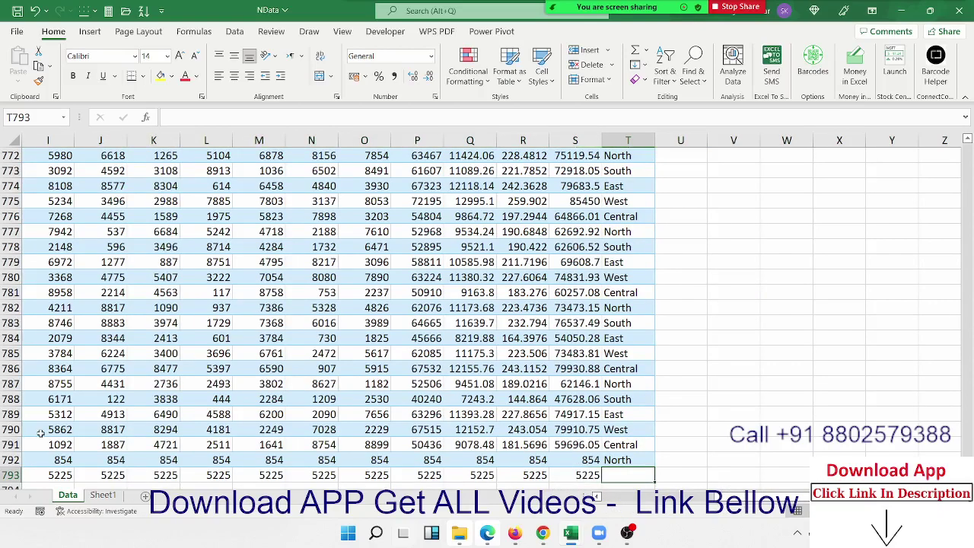
text(central)
key(Return)
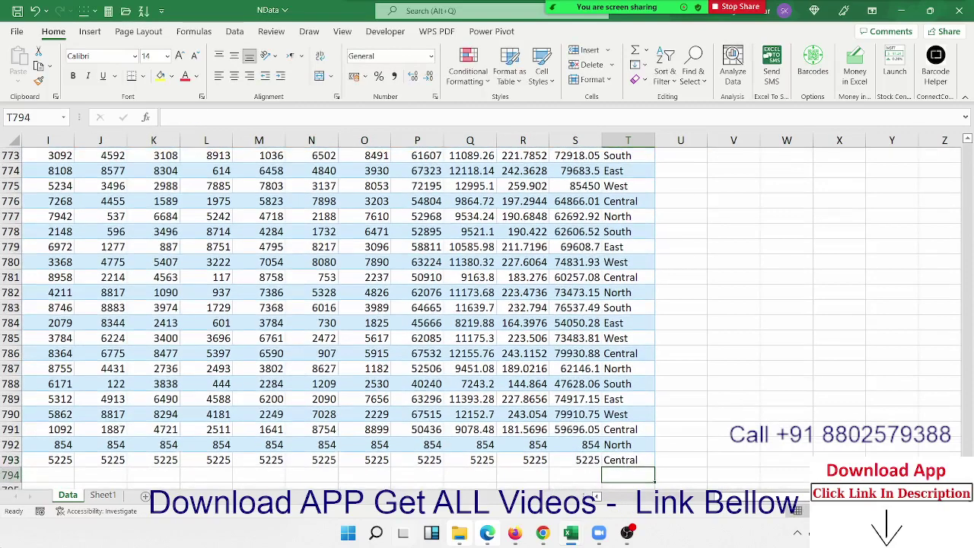
Step: Refresh the Sheet1 PivotTable so the new record shows 5225 and the total becomes 3734973
click(103, 495)
right_click(121, 275)
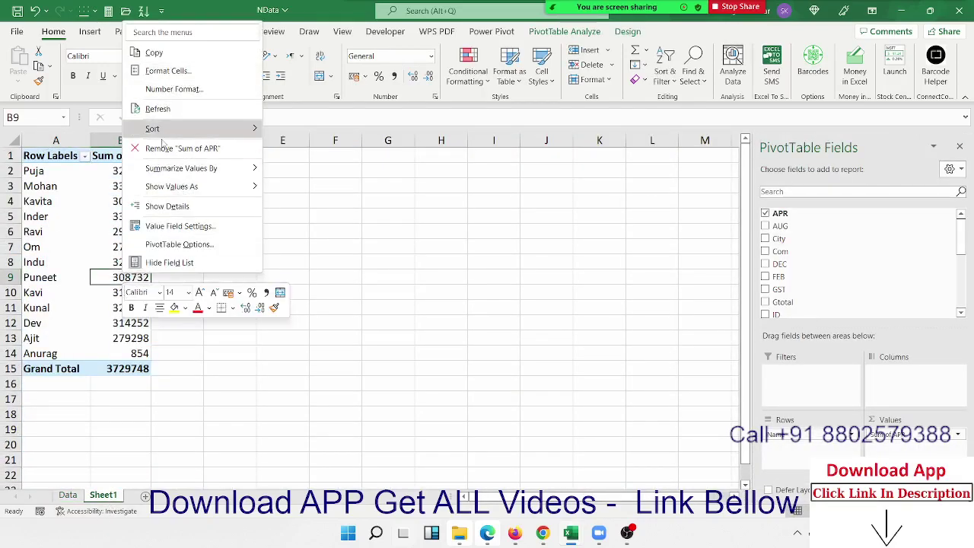
click(158, 109)
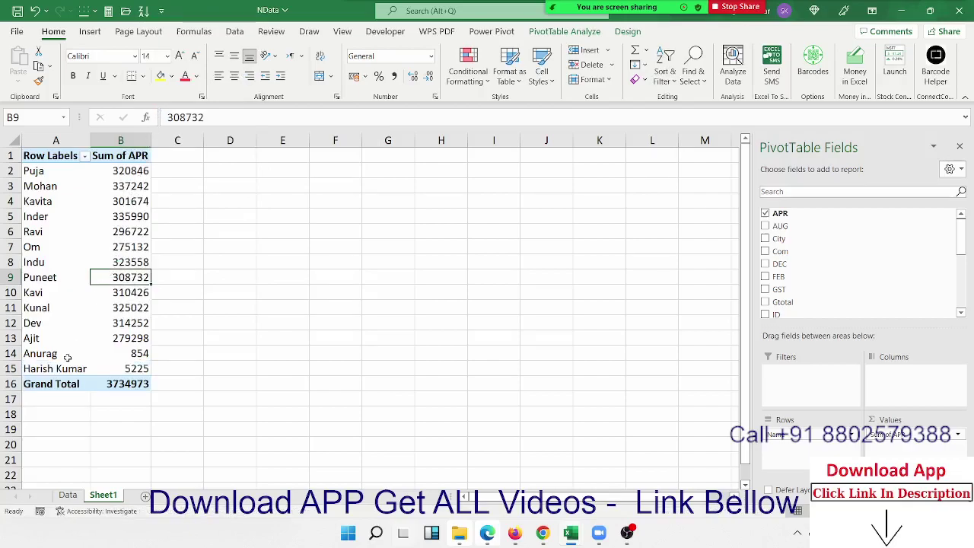
drag(65, 368, 117, 369)
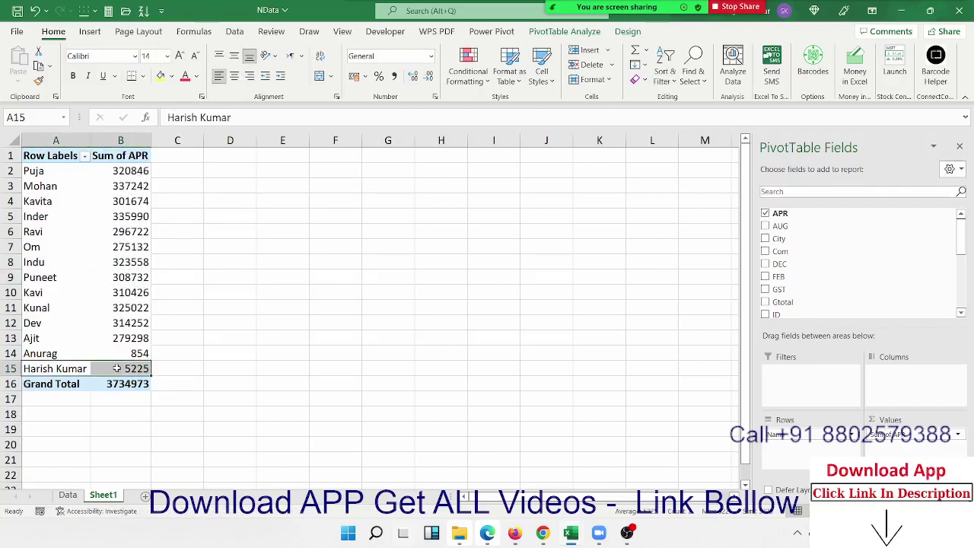
mouse_move(116, 368)
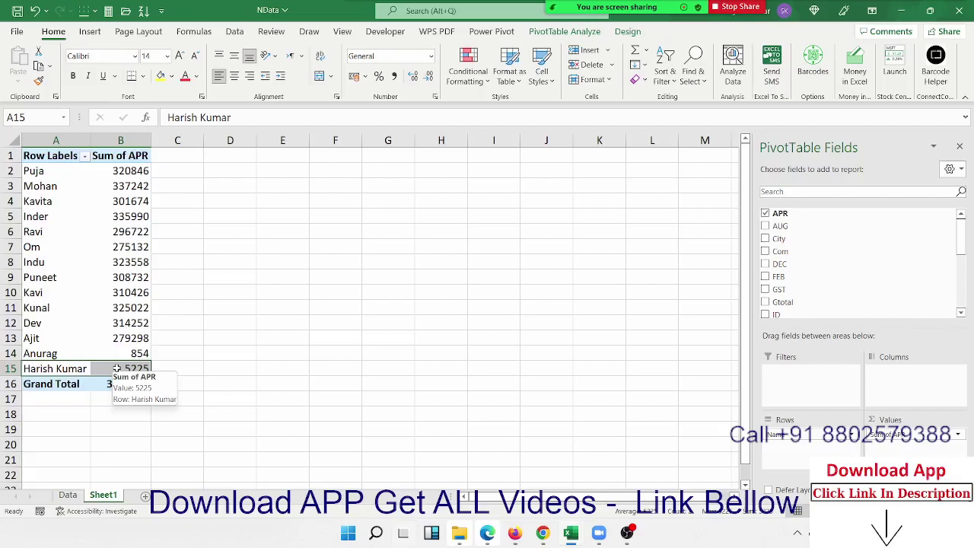
Step: Open the Zoom meeting's participants list and mute one participant
click(563, 12)
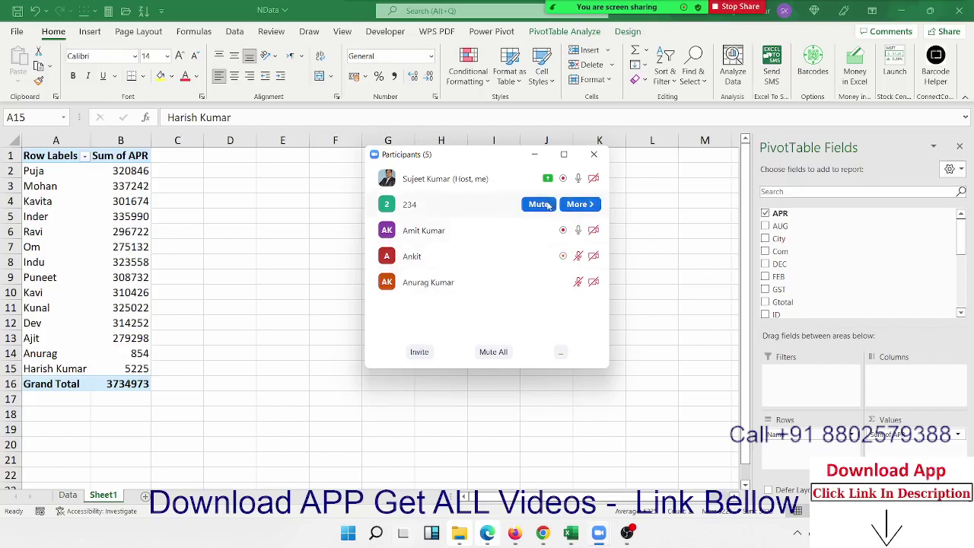
click(548, 205)
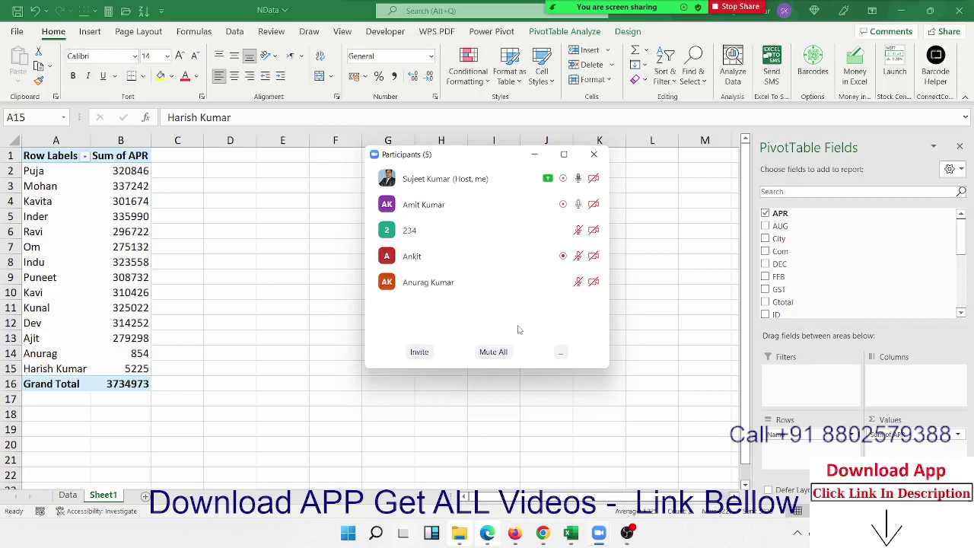
Step: Close Zoom's participants list and show the NData connection in Excel's Queries & Connections pane
click(594, 154)
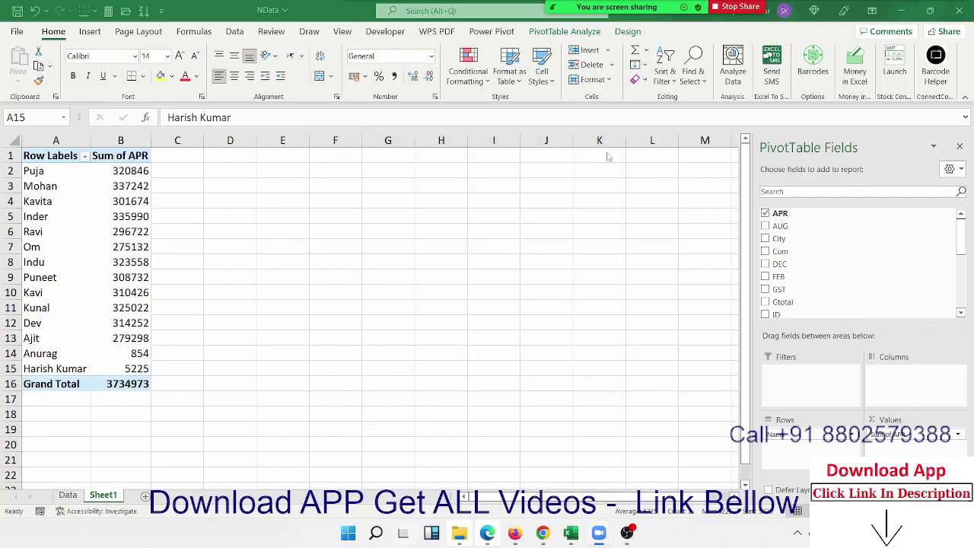
click(131, 232)
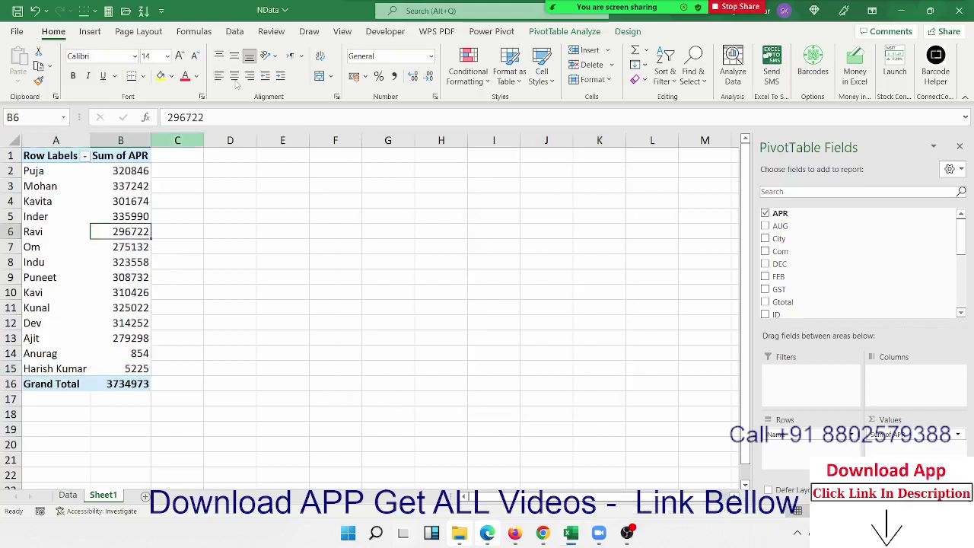
click(234, 32)
click(260, 50)
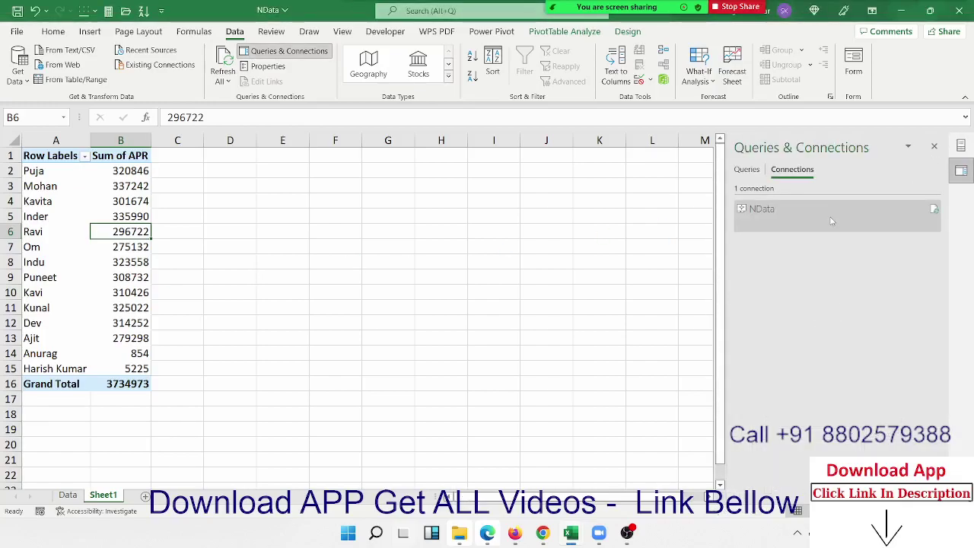
right_click(751, 219)
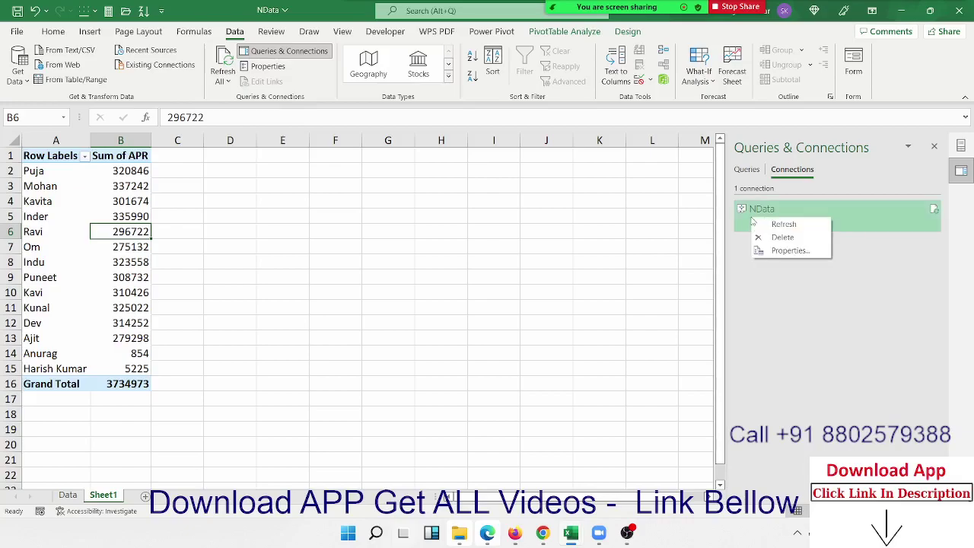
click(772, 250)
click(296, 170)
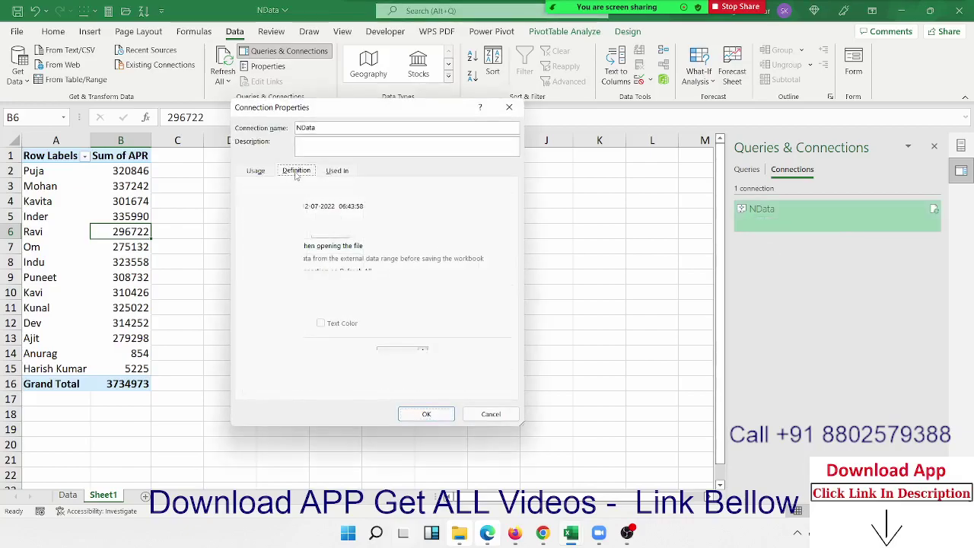
drag(345, 204, 303, 204)
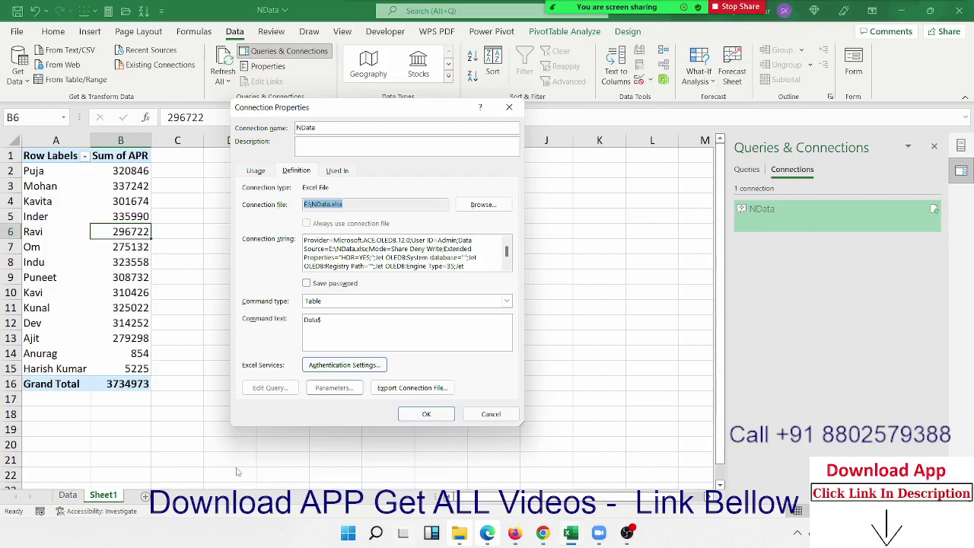
click(491, 414)
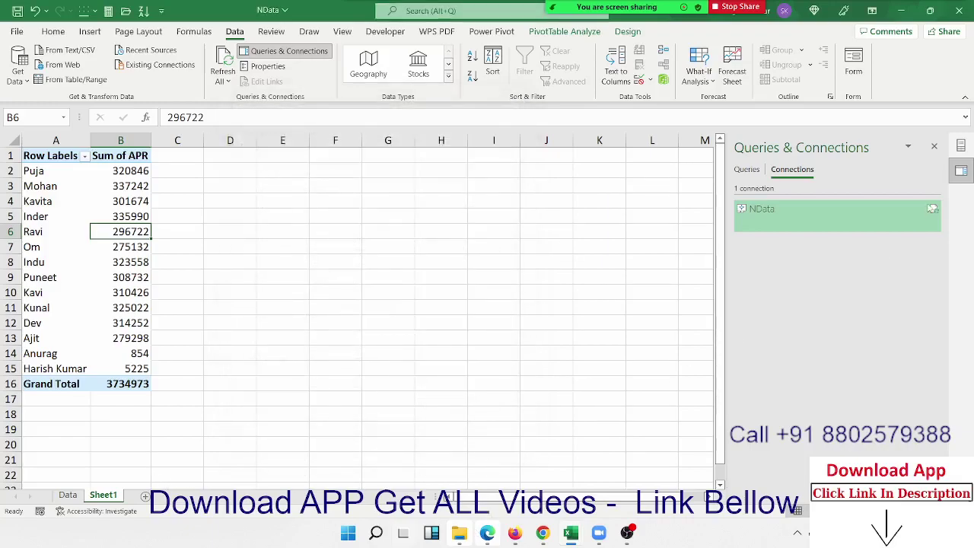
Step: Close the connections pane and confirm the Data sheet's records end at row 793
click(935, 146)
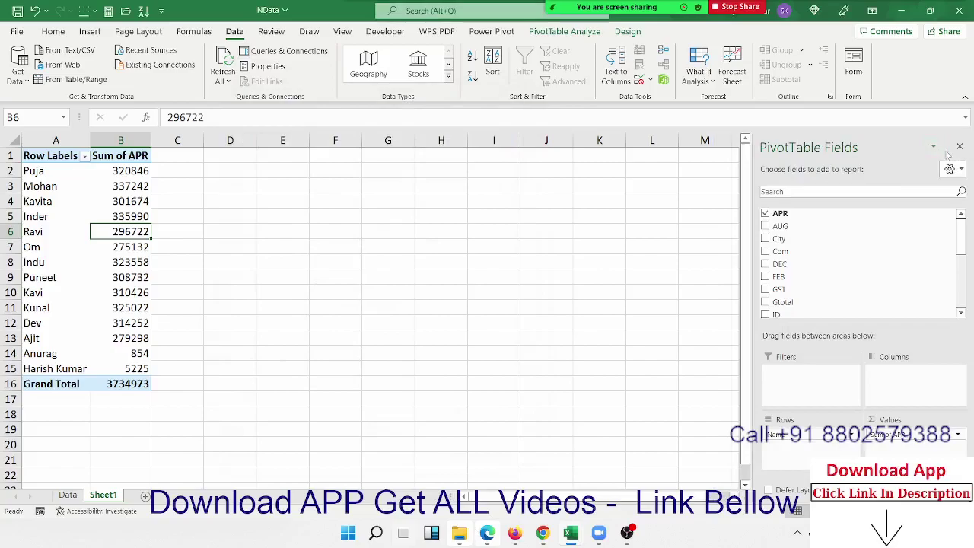
click(74, 495)
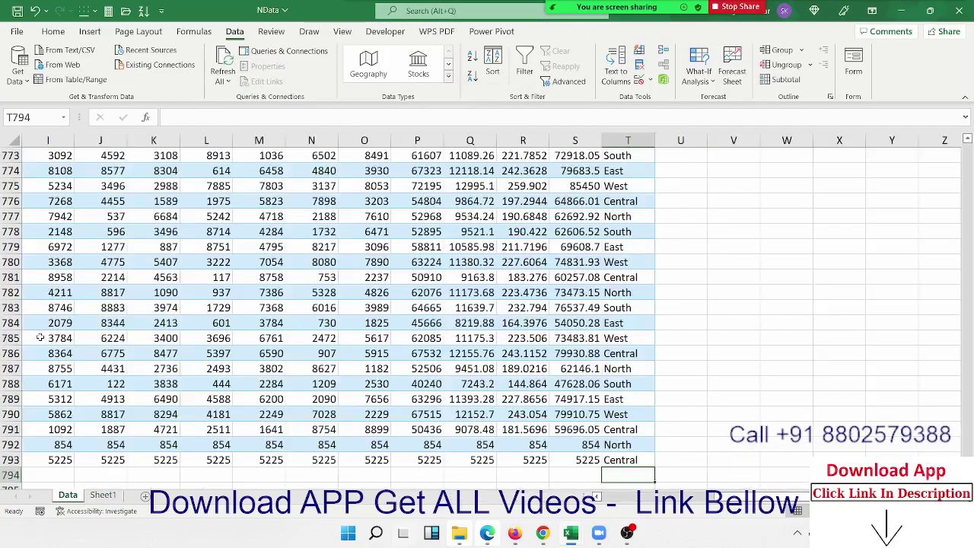
click(61, 291)
key(ctrl+Down)
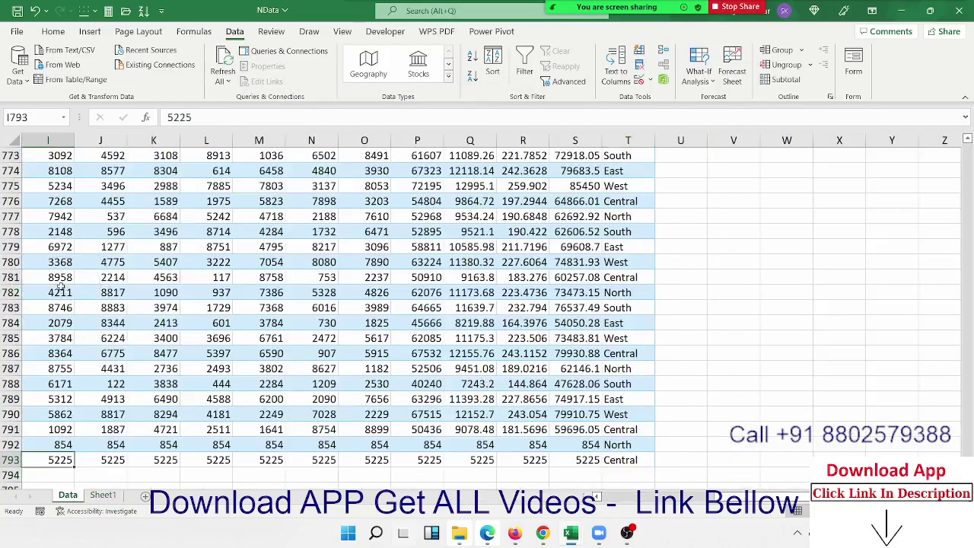
key(Left)
key(Left)
key(Left)
key(Left)
key(Left)
key(Left)
key(Left)
key(Left)
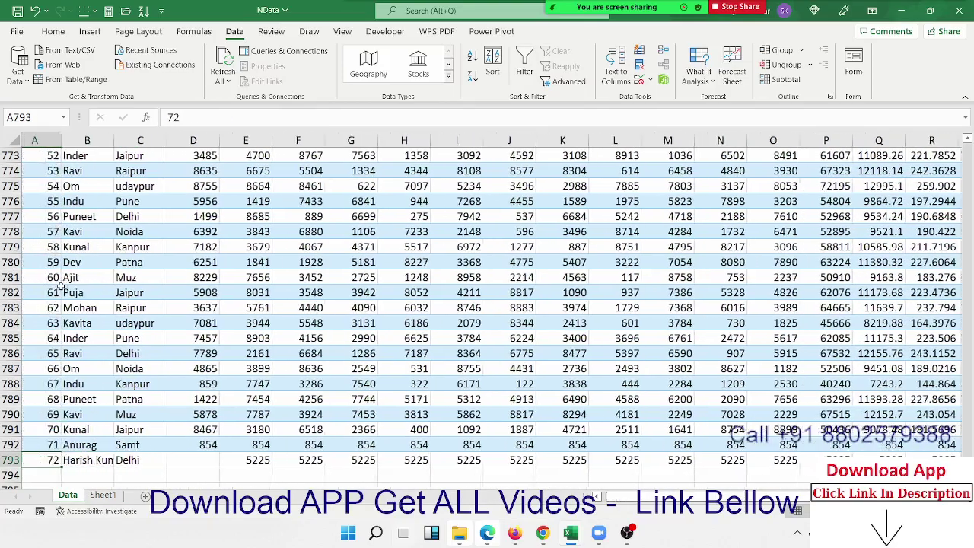
key(Down)
key(shift+Down)
scroll(61, 284, down, 2)
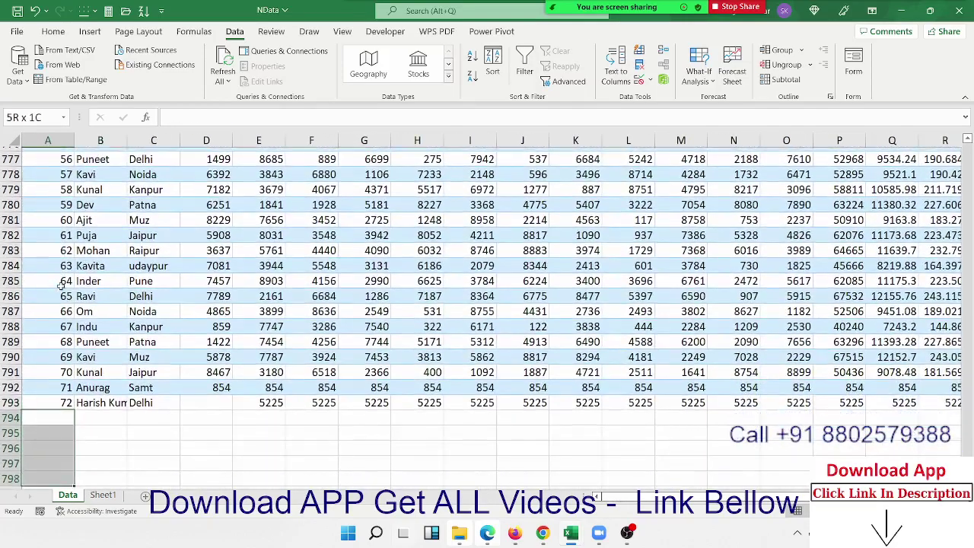
key(Up)
key(Up)
key(ctrl+Home)
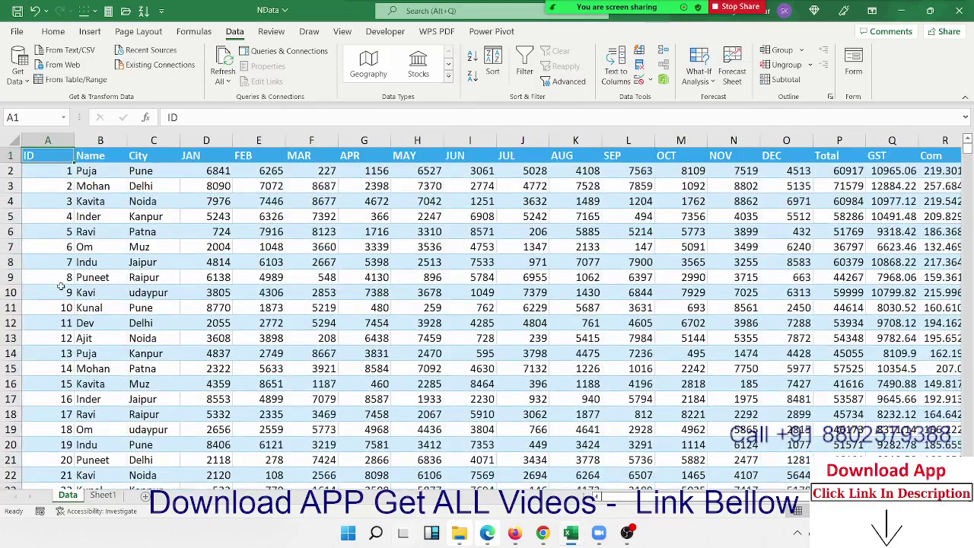
Step: Check that the headers end at Zone and settle on empty cell V2 beside the data
key(ctrl+Right)
key(Right)
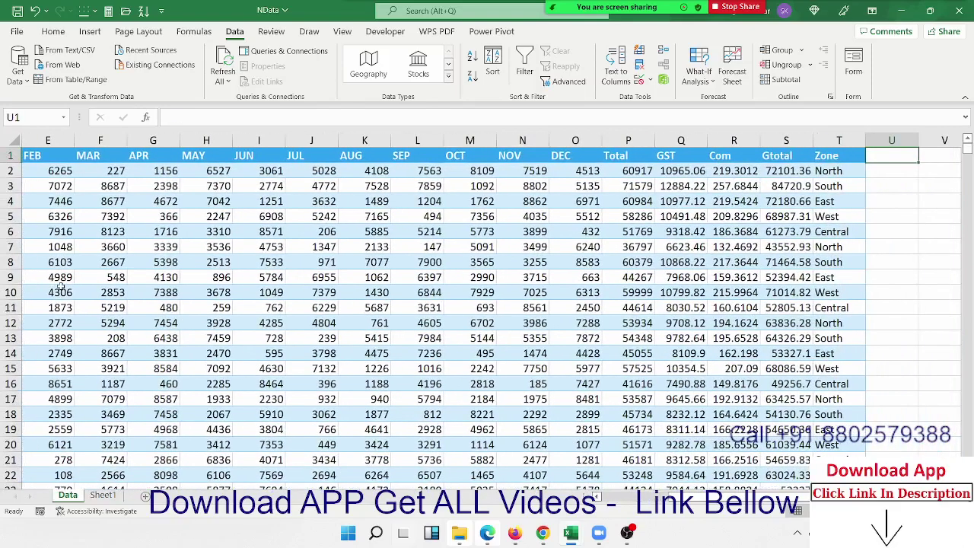
key(shift+Down)
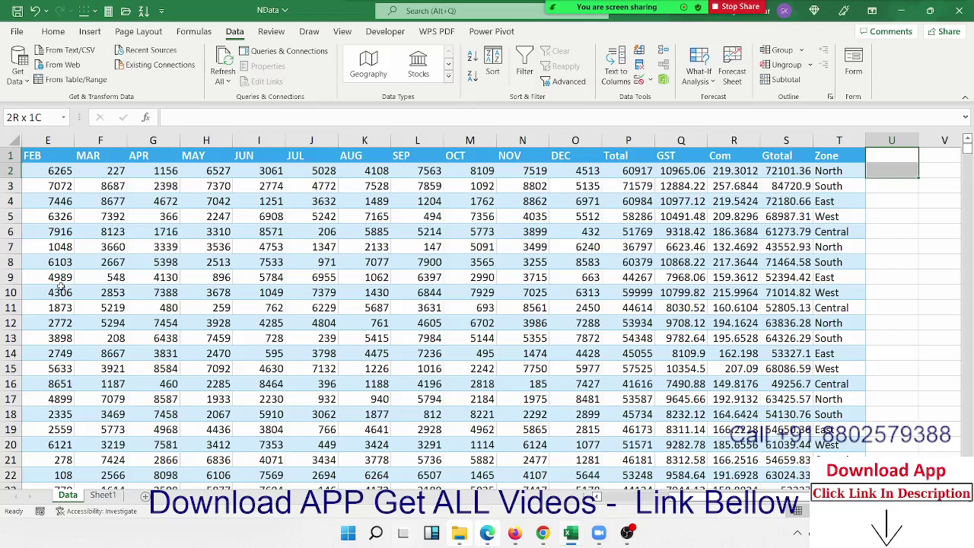
key(Right)
key(Right)
key(Down)
key(Left)
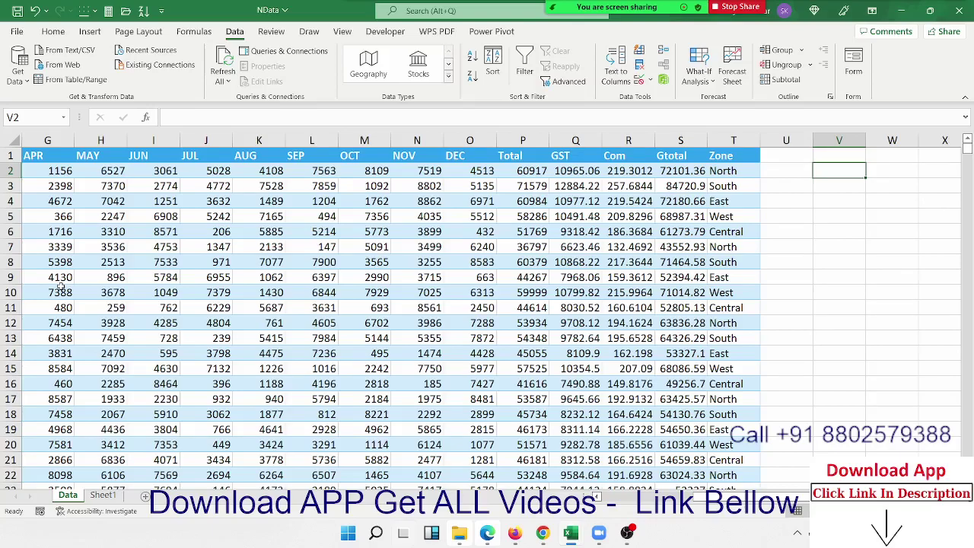
key(Right)
key(Right)
key(Right)
key(Right)
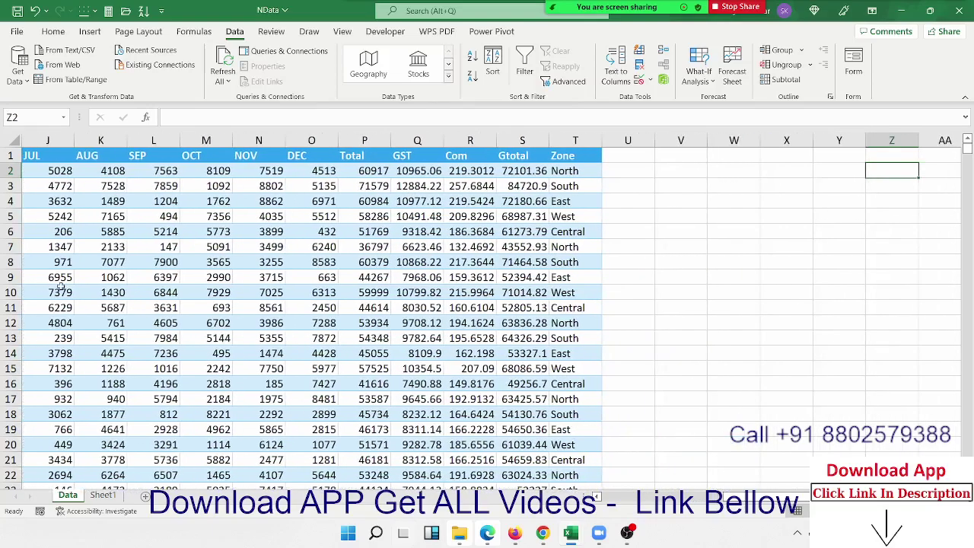
key(Left)
key(Left)
key(Left)
key(Left)
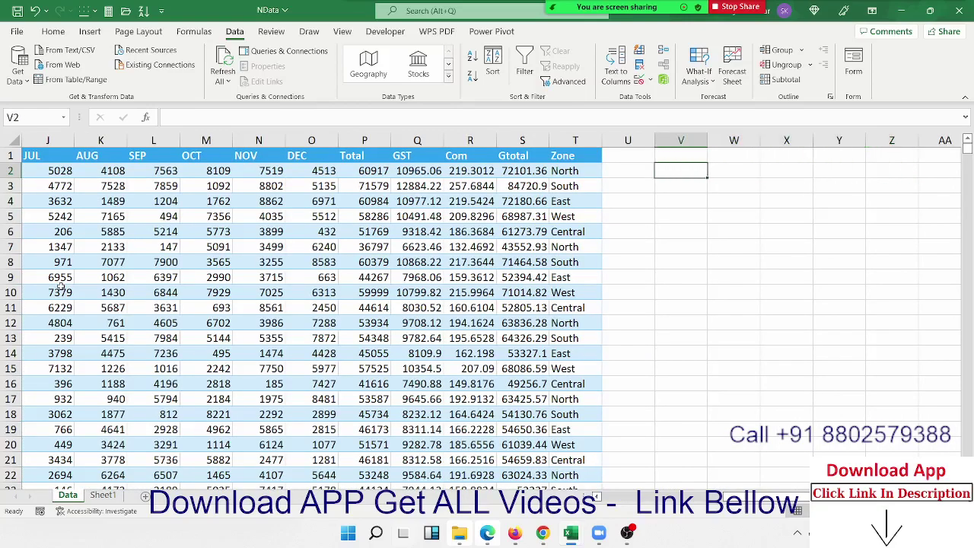
Step: Enter =OFFSET(A1,0,0,COUNTA(A:A),COLUMN(1:1)) in cell V2
text(=o)
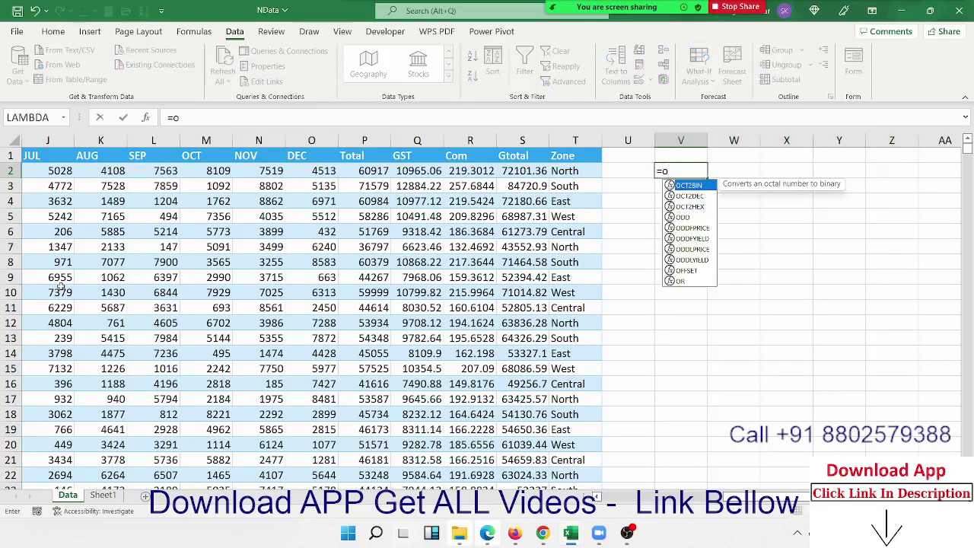
text(ff)
key(Tab)
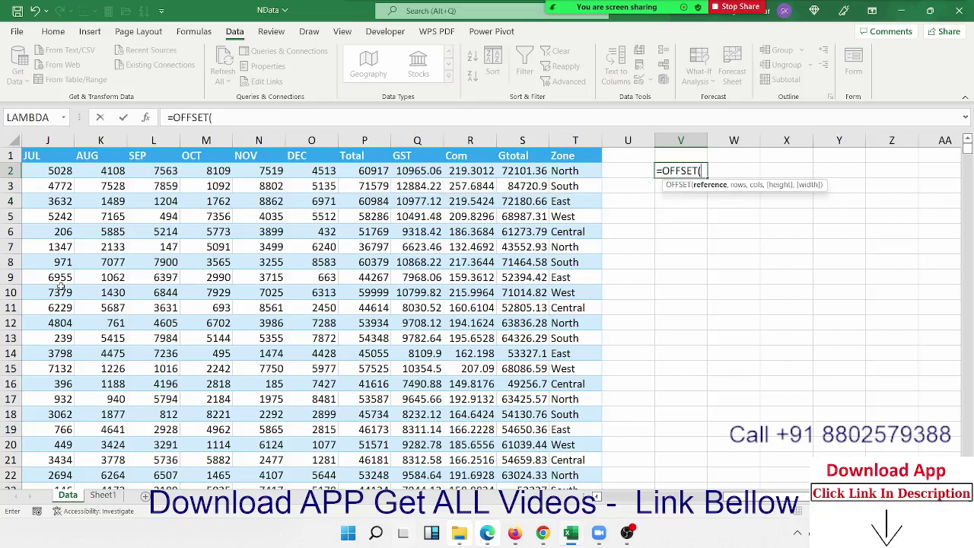
key(Home)
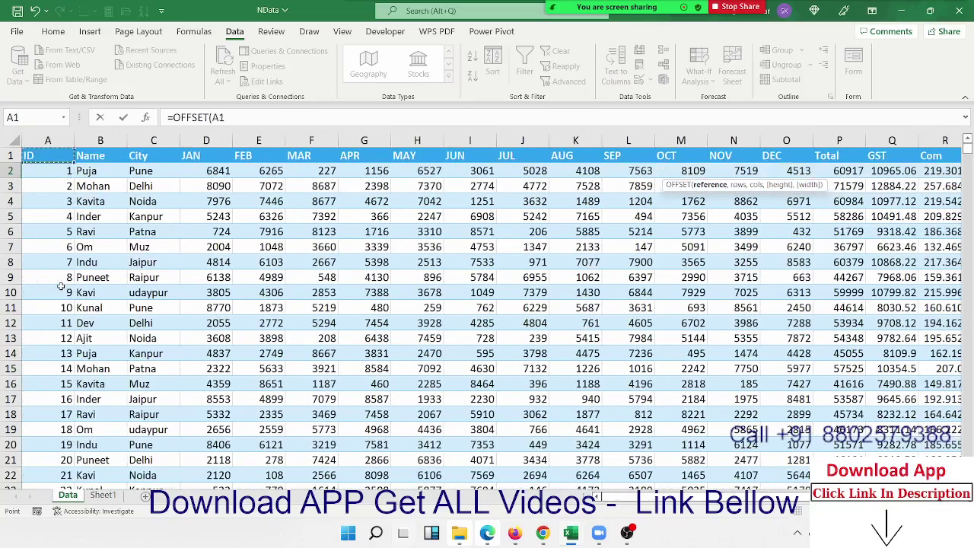
text(,0,0)
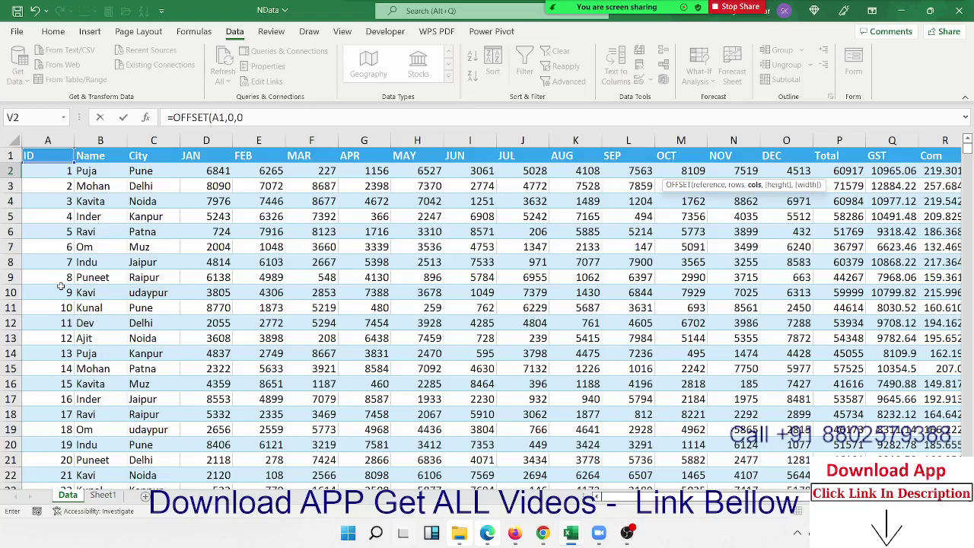
text(,)
text(coun)
key(Down)
key(Tab)
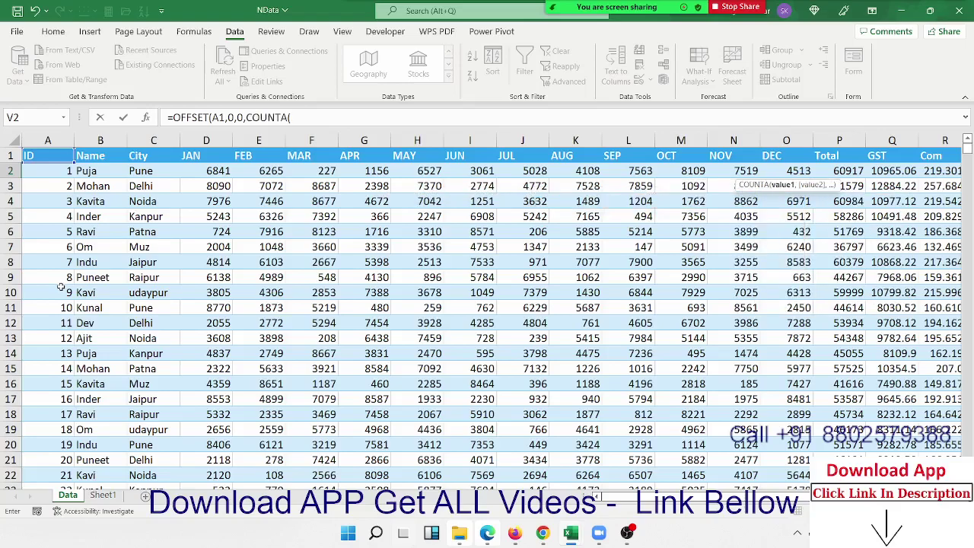
click(64, 133)
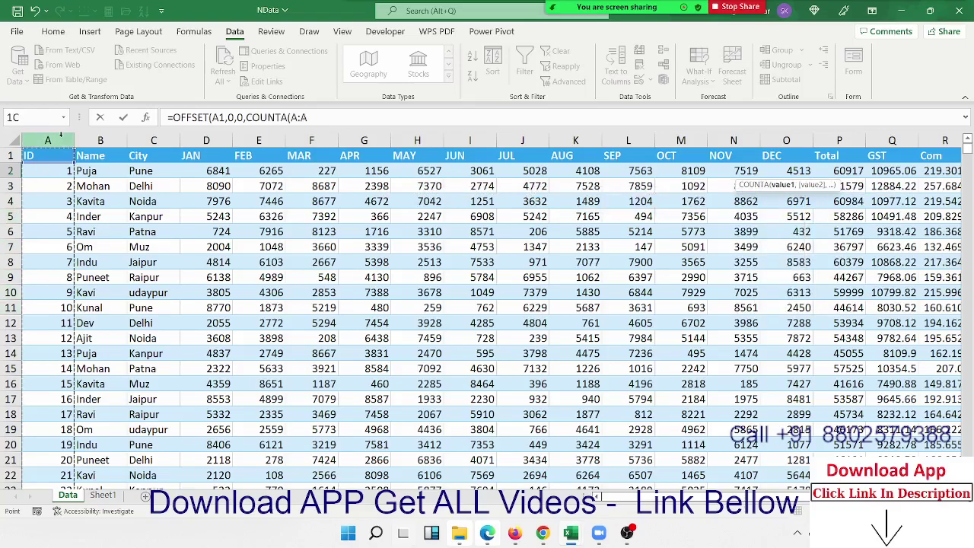
text())
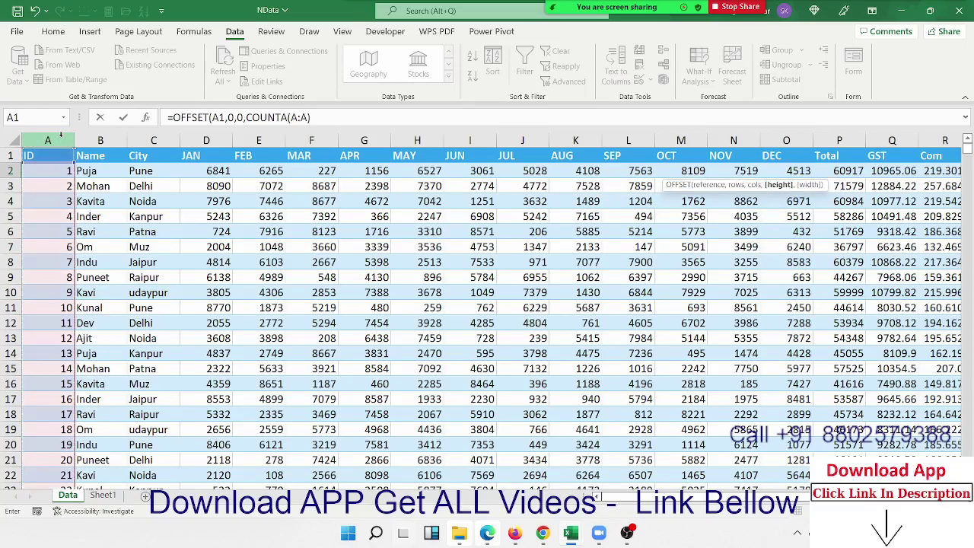
text(,col)
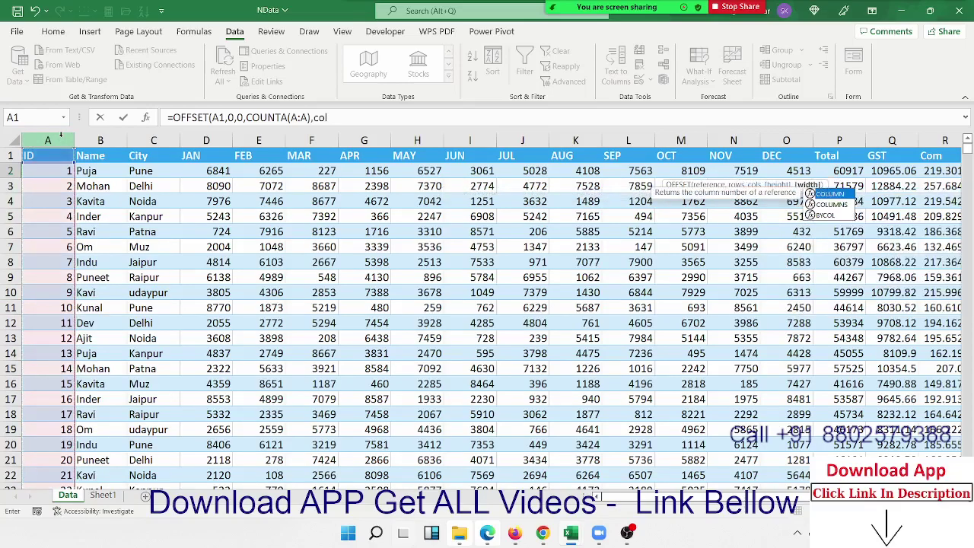
key(Tab)
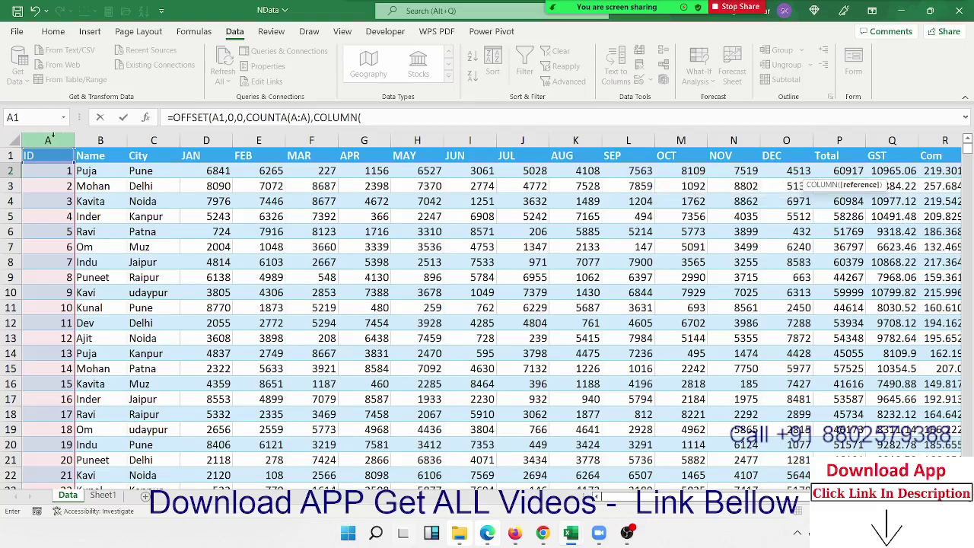
click(7, 156)
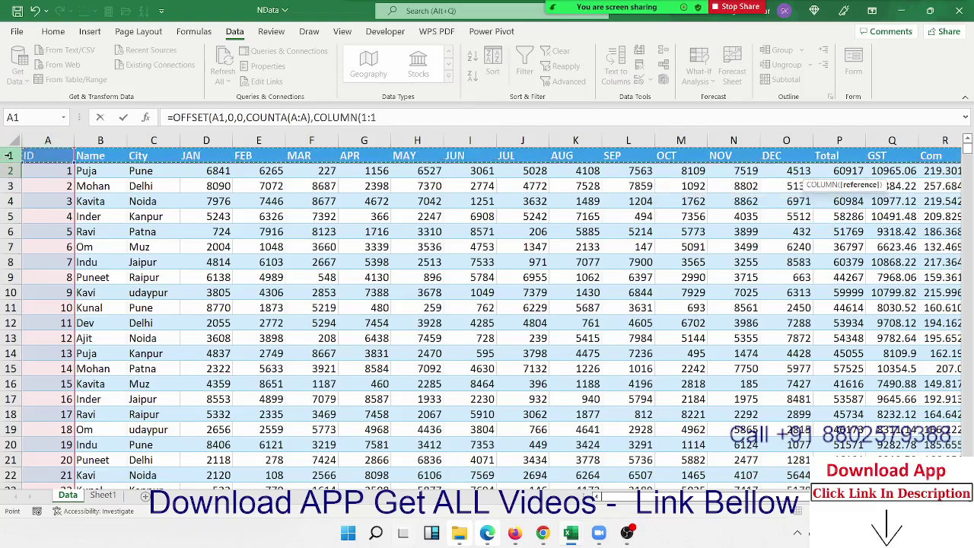
text())
key(Return)
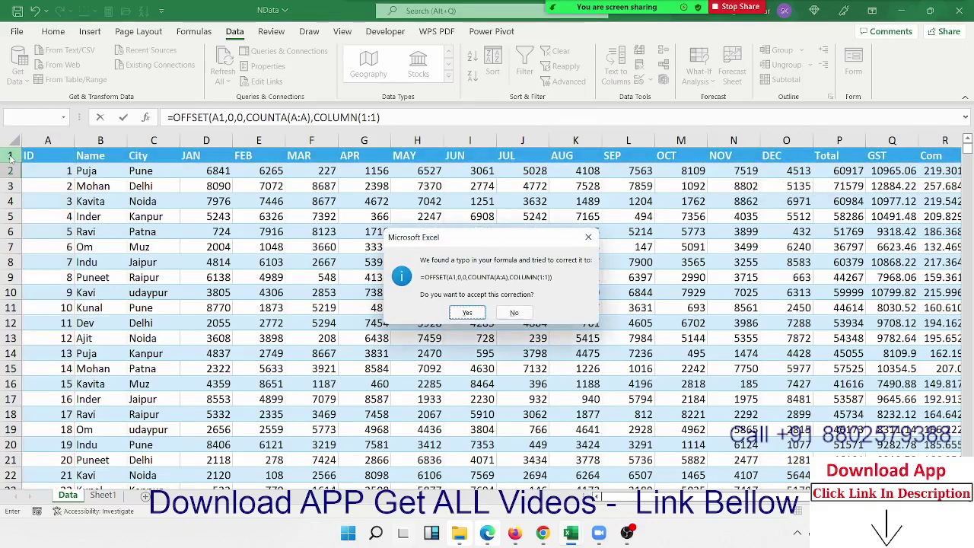
key(Return)
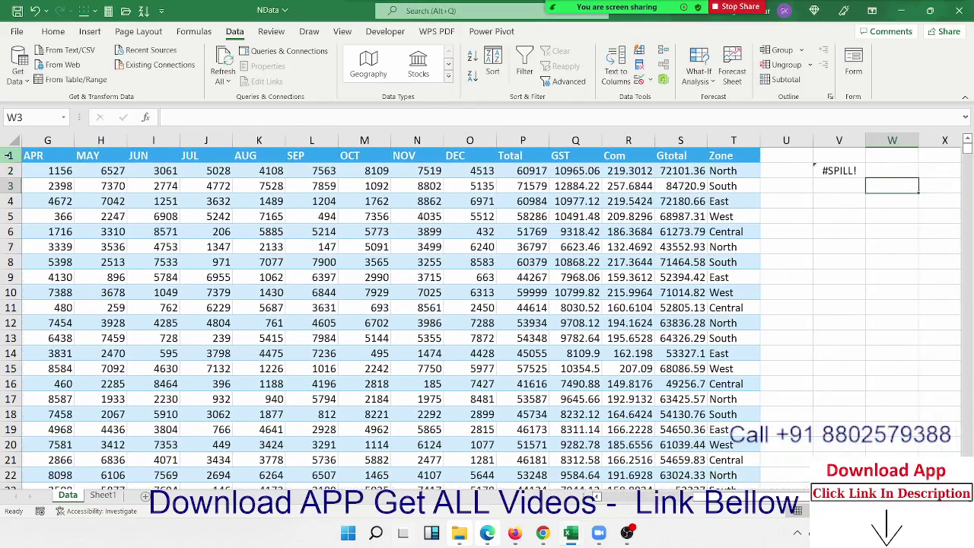
key(Up)
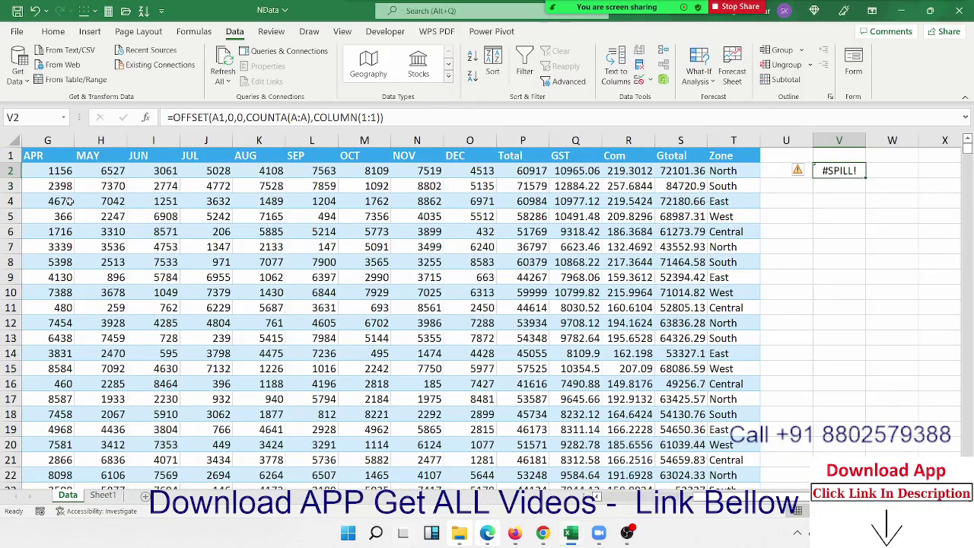
Step: Replace COLUMN(1:1) with COUNTA(1:1) so the full ID, Name, City table spills
click(229, 117)
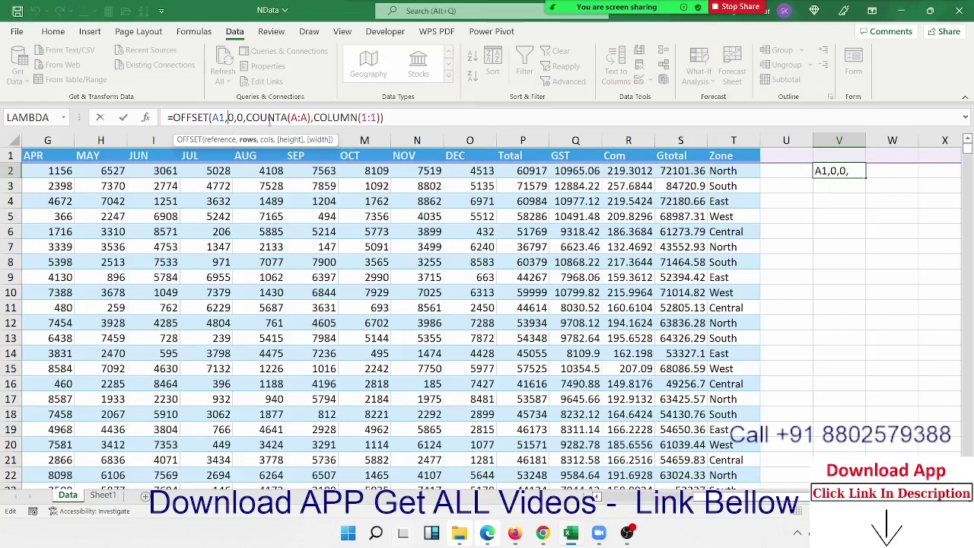
click(358, 117)
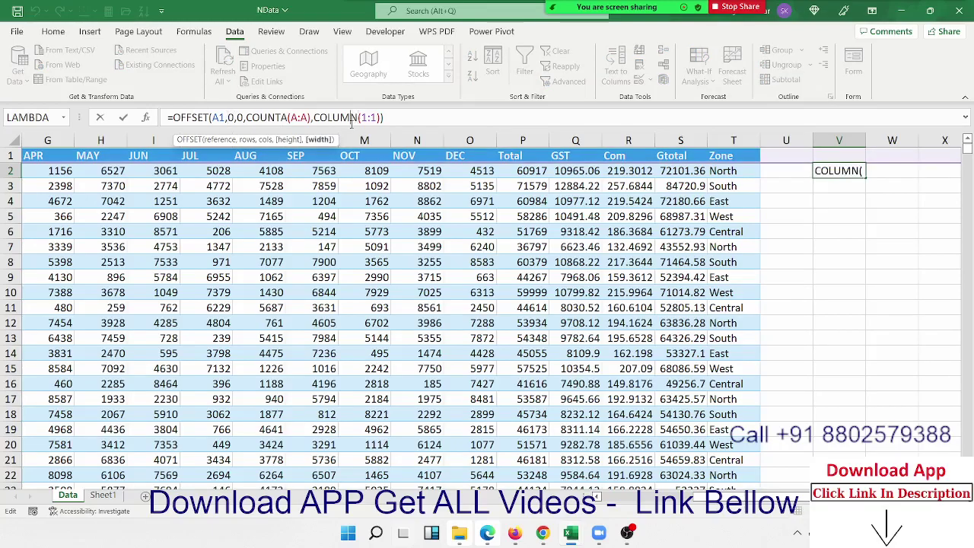
double_click(352, 117)
text(coun)
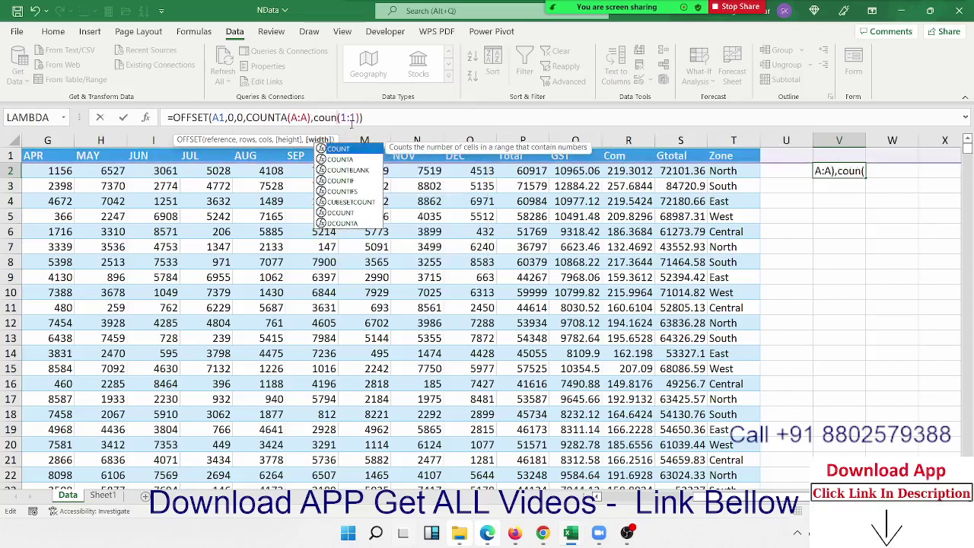
double_click(352, 117)
text(COUNTA)
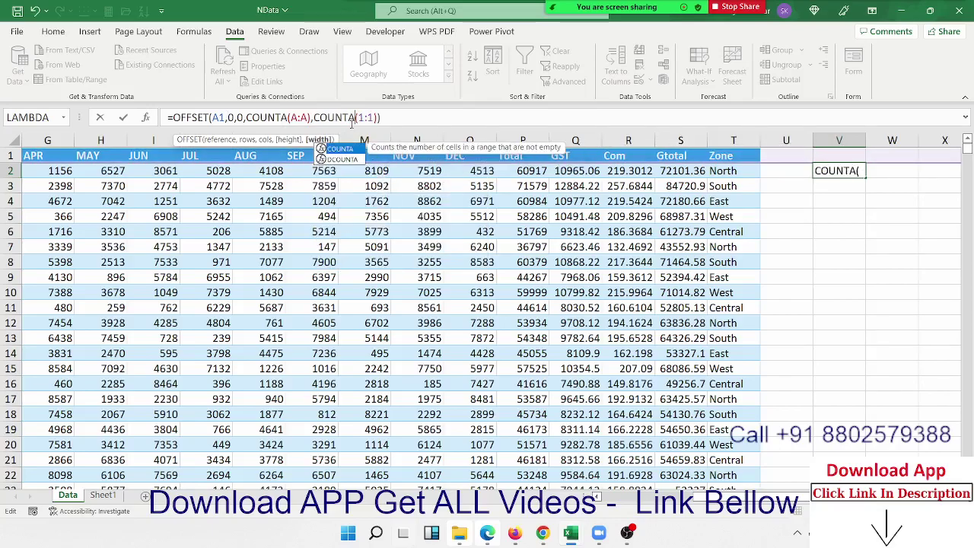
key(Return)
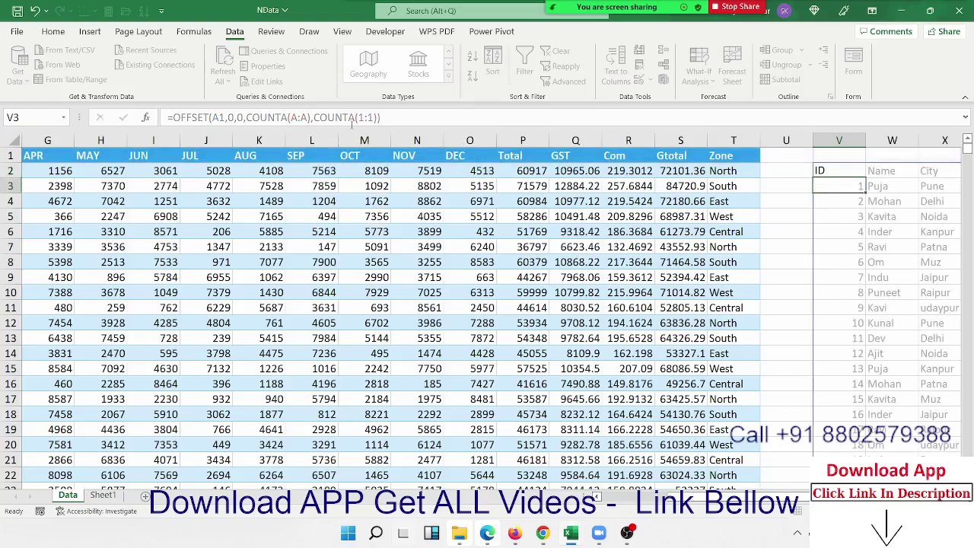
key(Up)
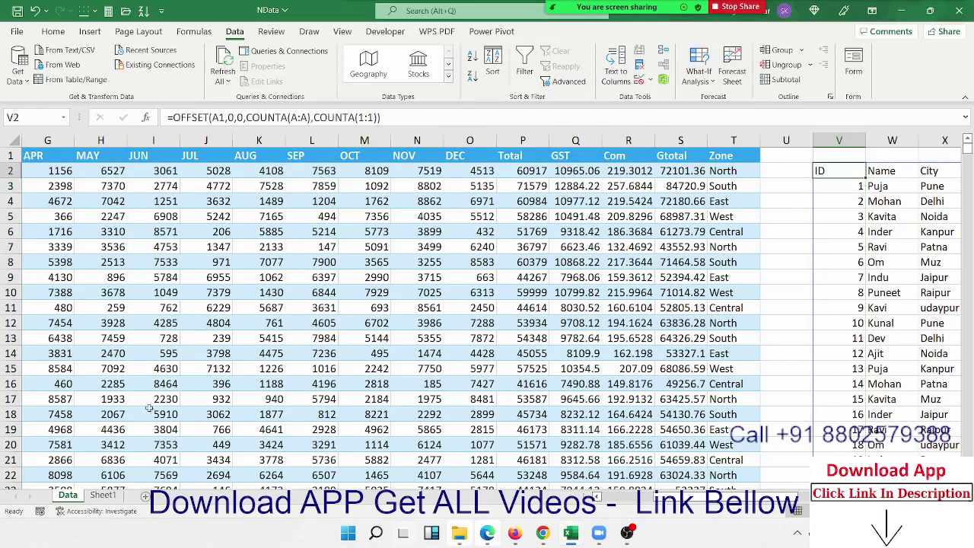
Step: On Sheet1, enter =RANDBETWEEN(10,90) in cell F2
click(101, 496)
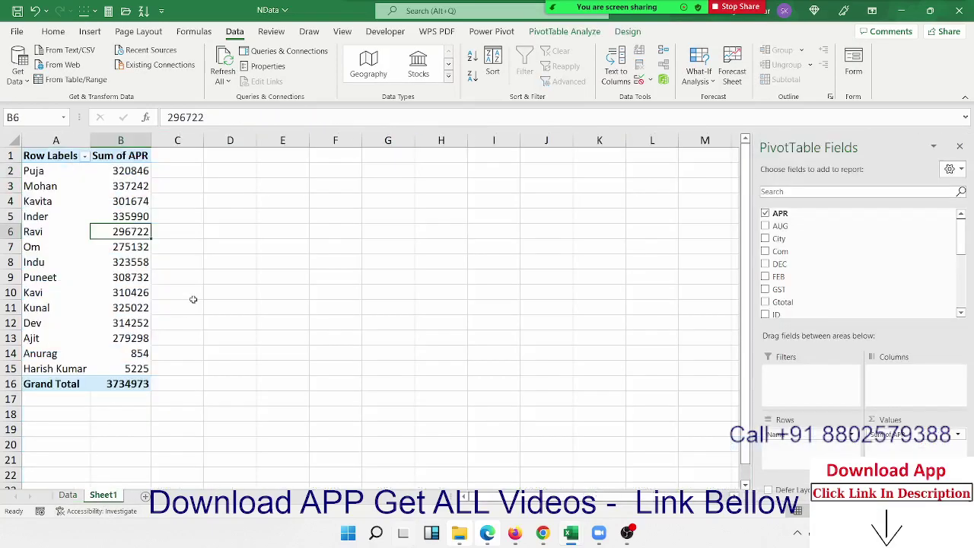
click(333, 167)
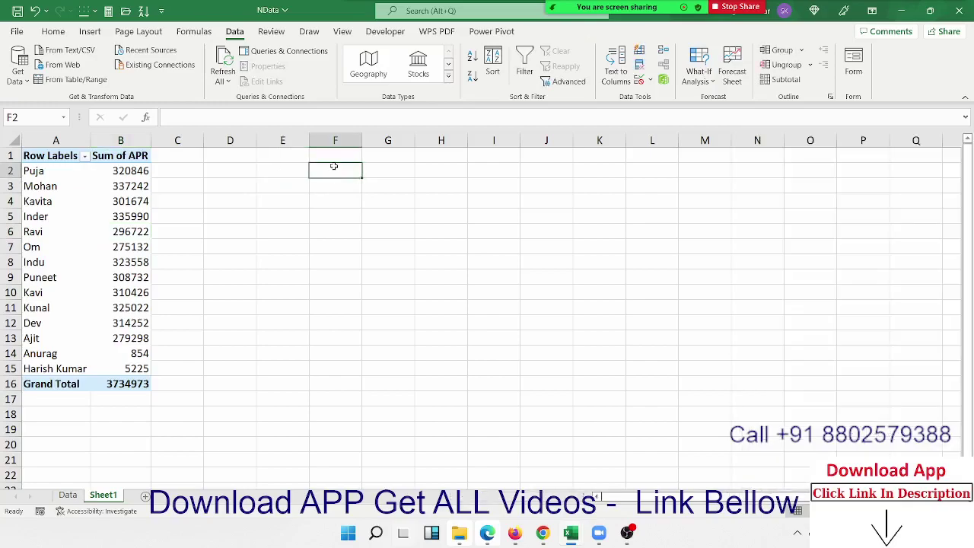
text(=ra)
key(Down)
key(Down)
key(Down)
key(Tab)
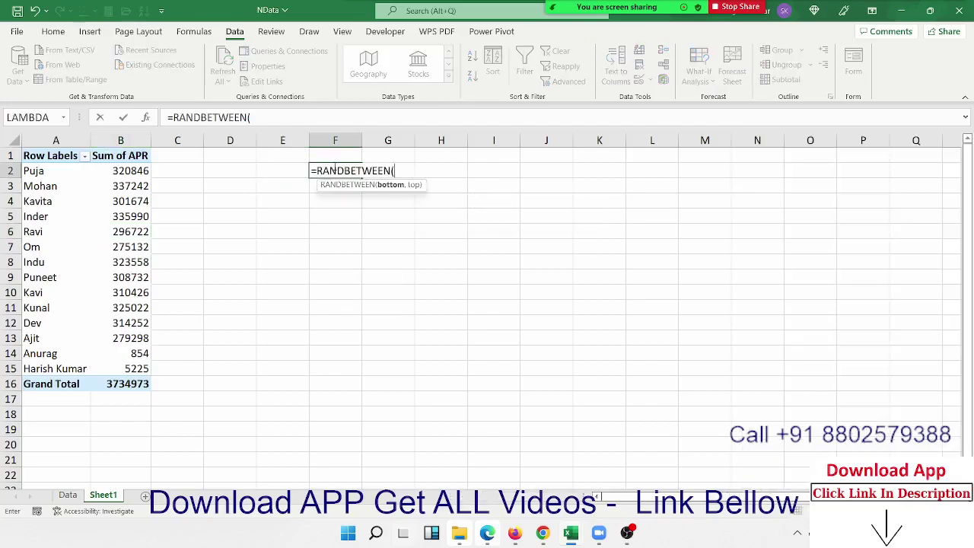
text(10,90)
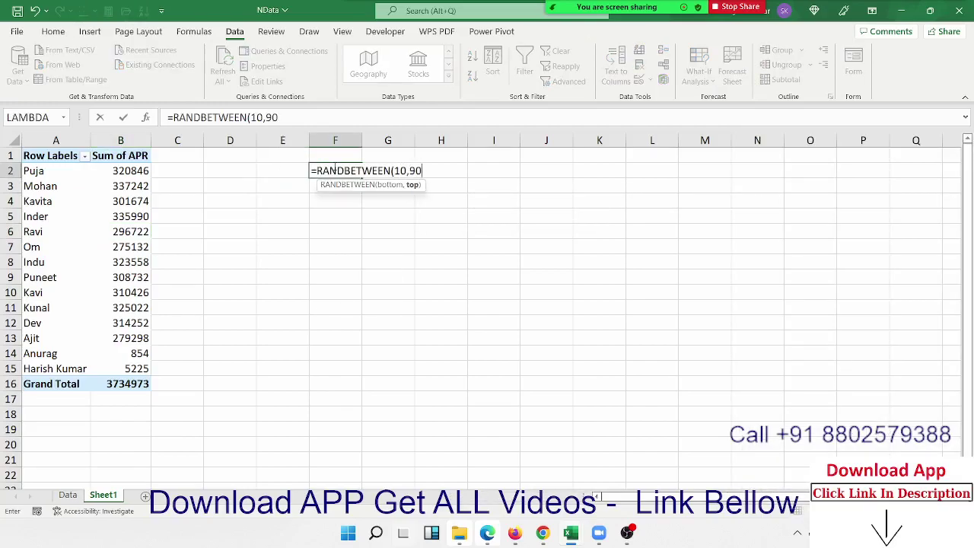
key(Return)
Step: Fill the formula across F2:I11 and paste the block back as fixed values
drag(342, 170, 499, 305)
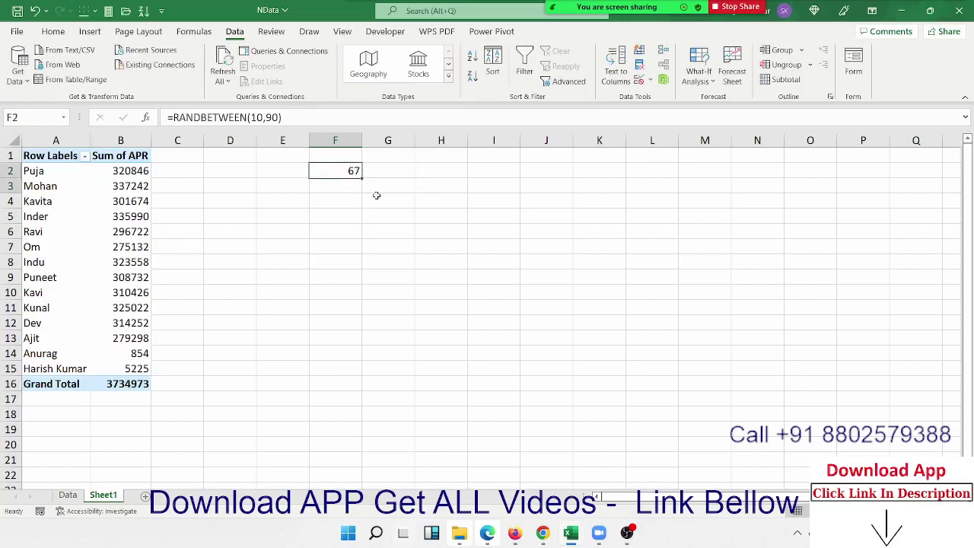
key(ctrl+d)
key(ctrl+r)
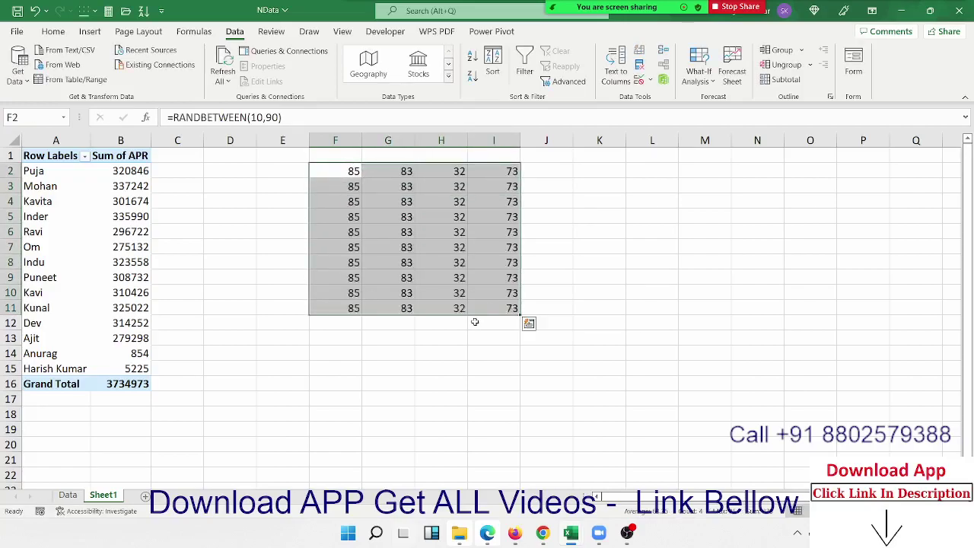
key(ctrl+c)
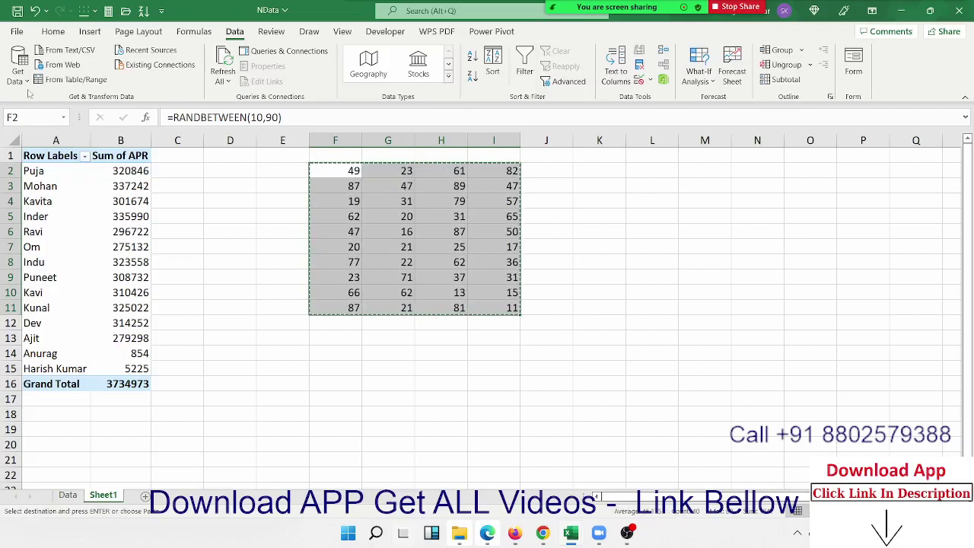
click(53, 32)
click(18, 76)
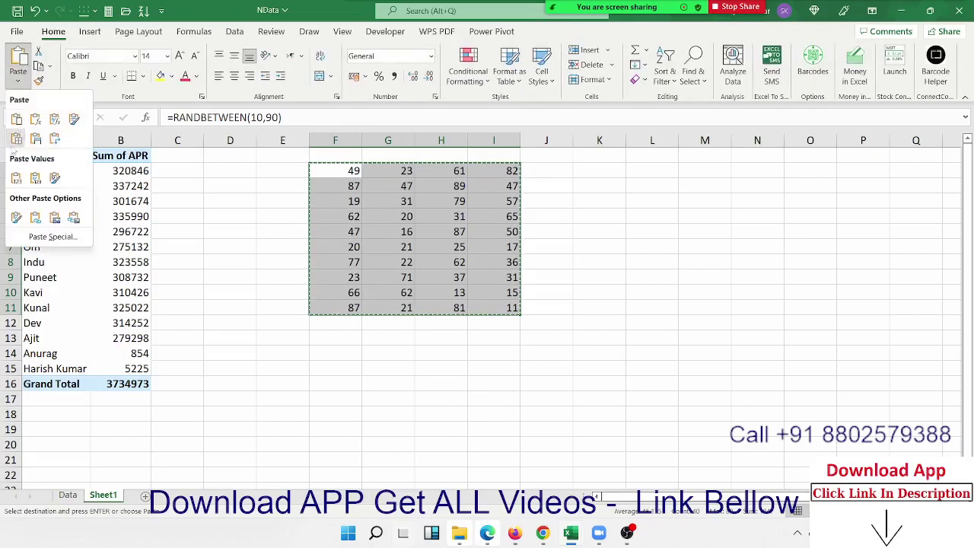
click(16, 177)
Step: Enter =SUM(F2:I11) in cell L6, totalling 1847
click(649, 235)
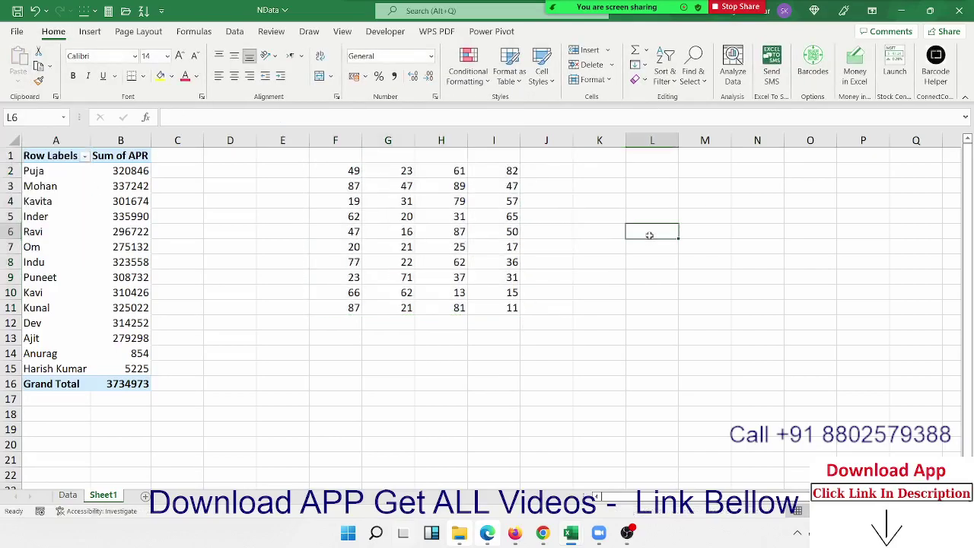
text(=sum)
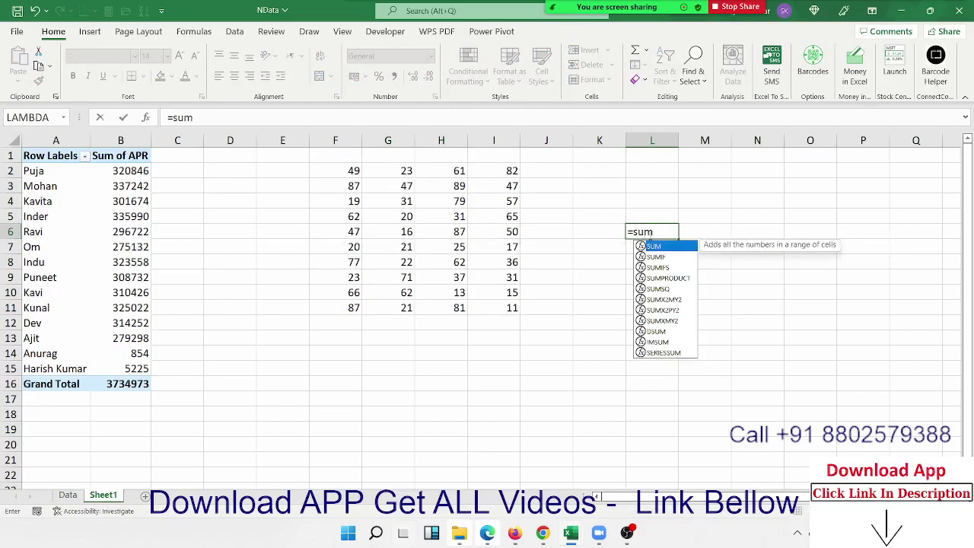
key(Tab)
key(Left)
key(Left)
key(Left)
key(Up)
key(Up)
key(Up)
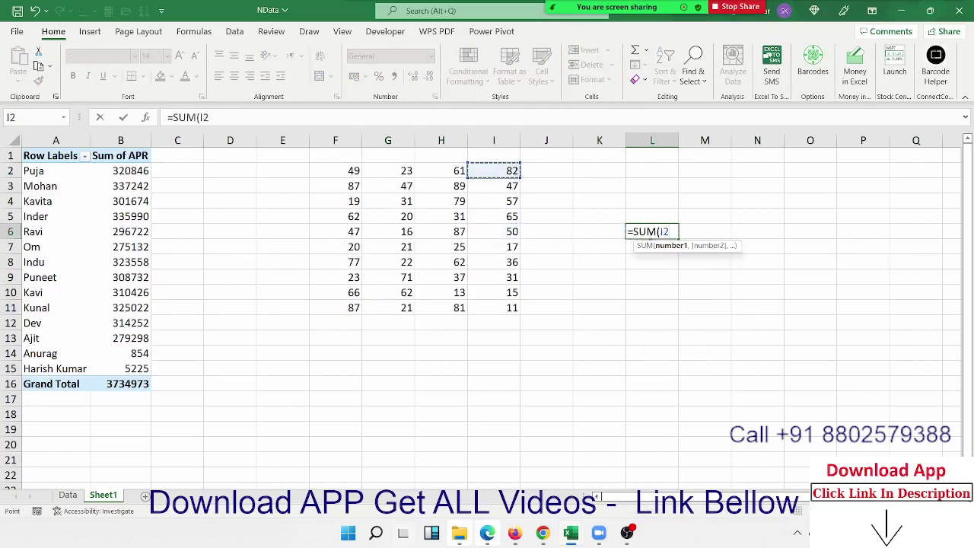
key(shift+Left)
key(shift+Left)
key(shift+Left)
key(ctrl+shift+Down)
key(Return)
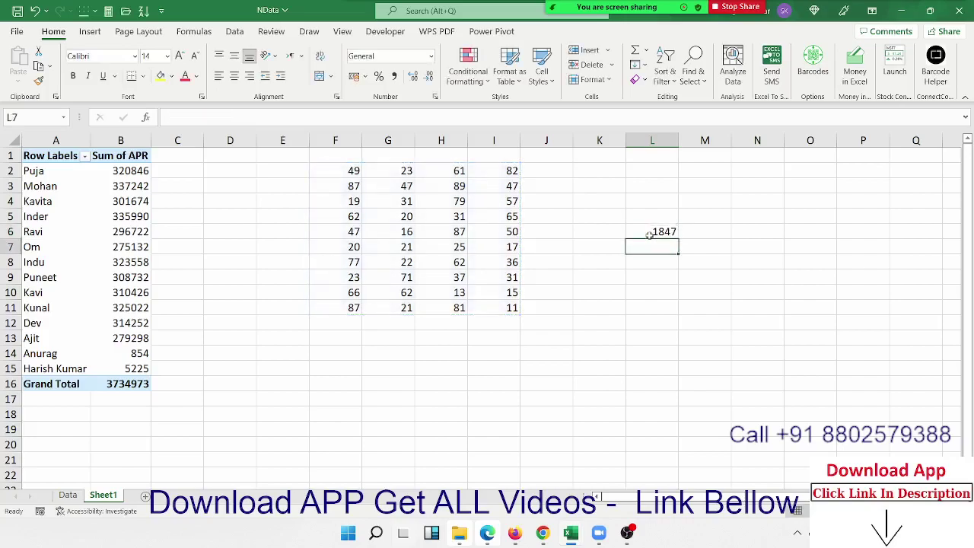
click(649, 235)
Step: Mute a participant in the Zoom meeting and close the participants panel
click(542, 19)
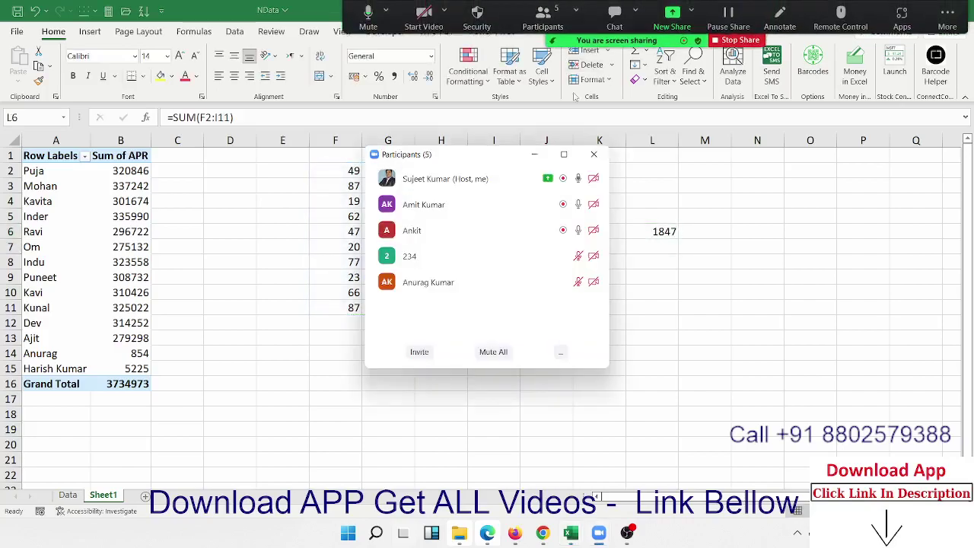
click(544, 207)
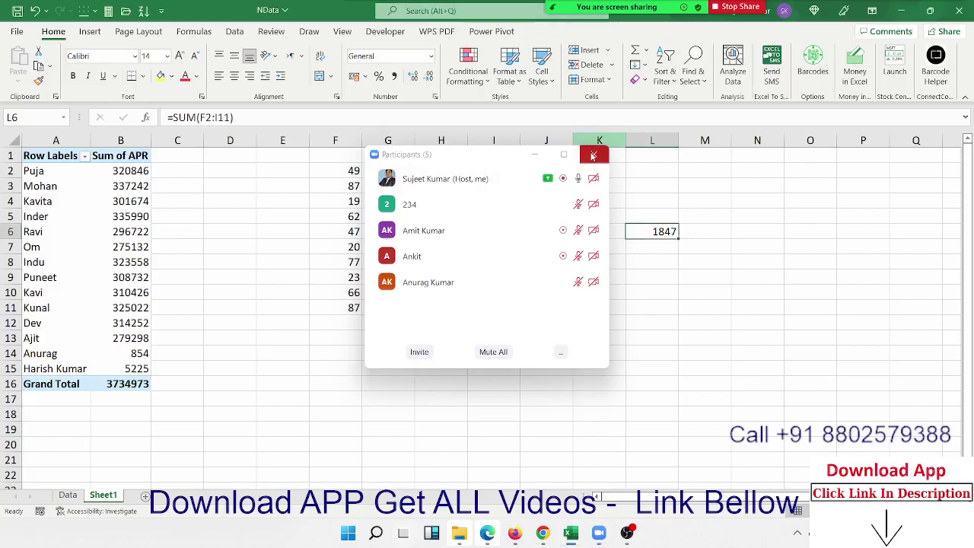
click(593, 155)
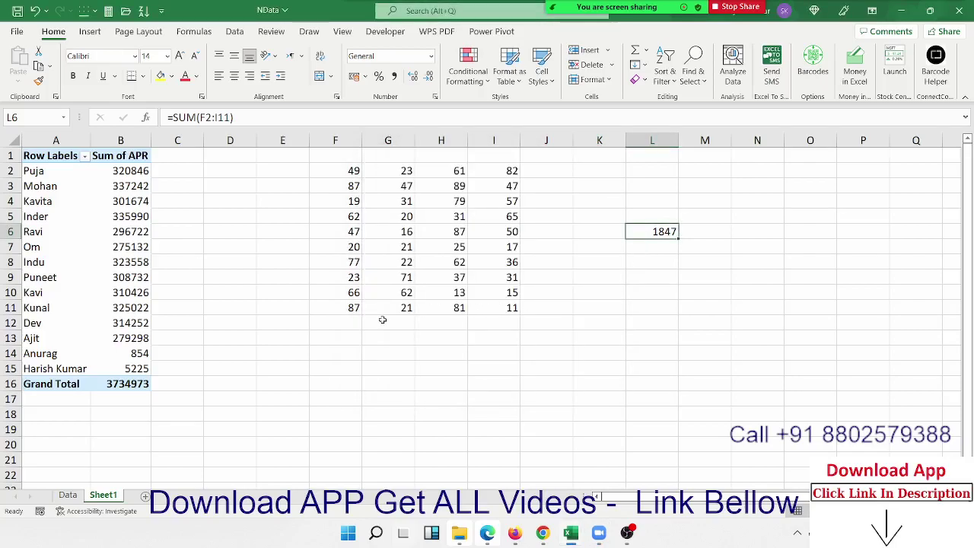
Step: Select the empty rows below the numbers, reselect L6, then select columns F through J
drag(333, 325, 500, 347)
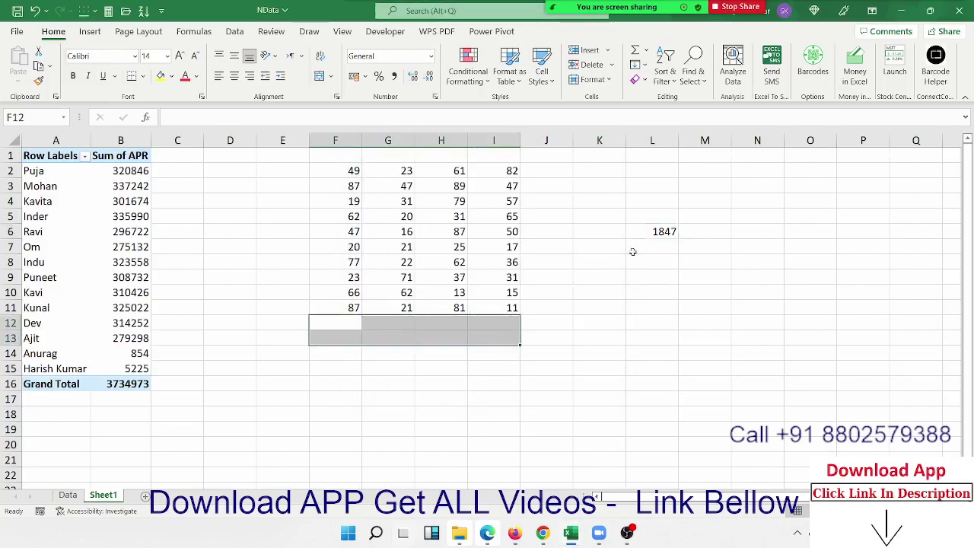
click(655, 238)
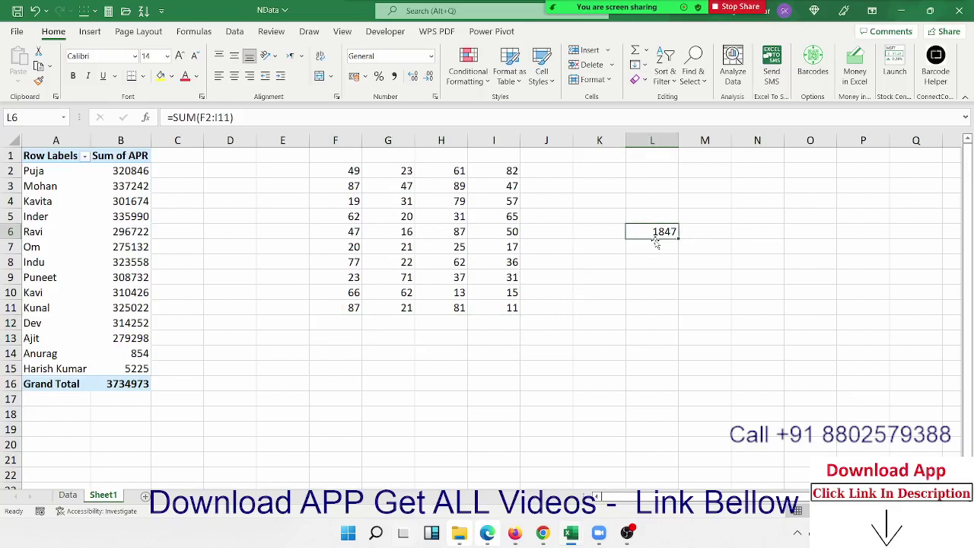
drag(335, 144, 561, 142)
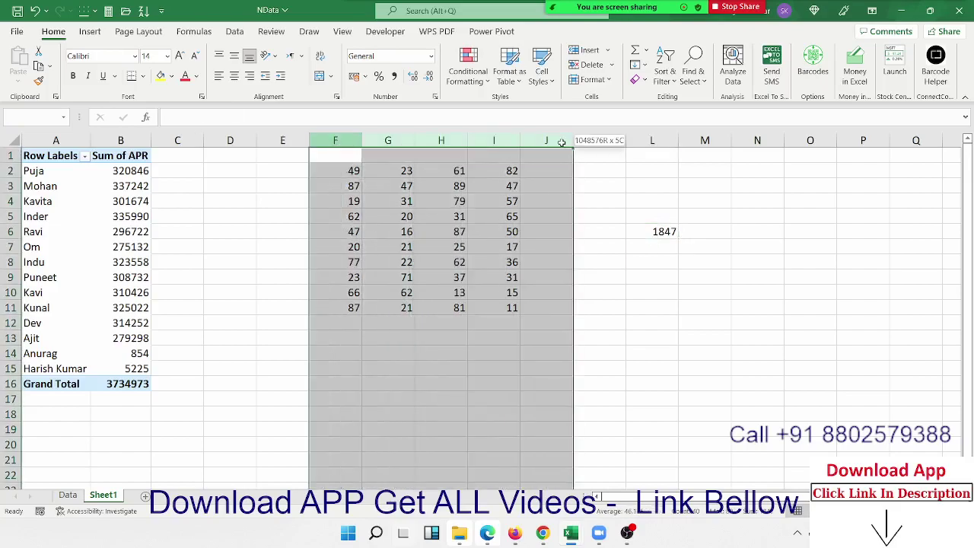
Step: In L7 begin =SUM(OFFSET(F2,0,0,COUNTA(F:F) with column F as the height count
click(502, 202)
click(659, 242)
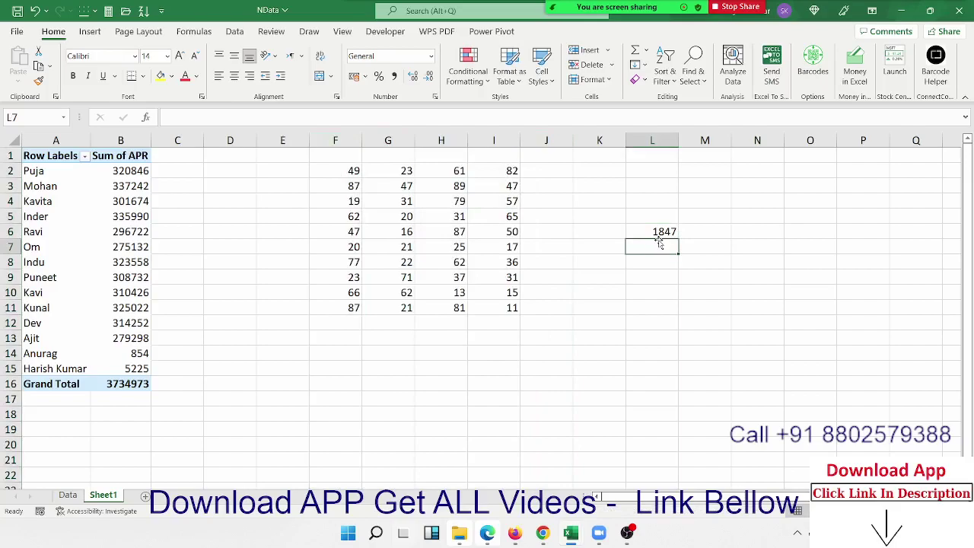
text(=)
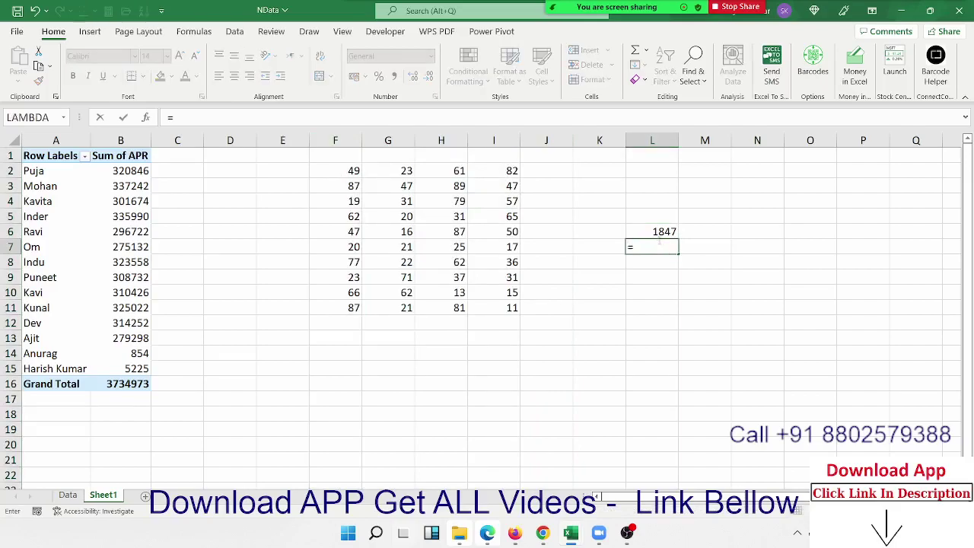
text(SUM(O)
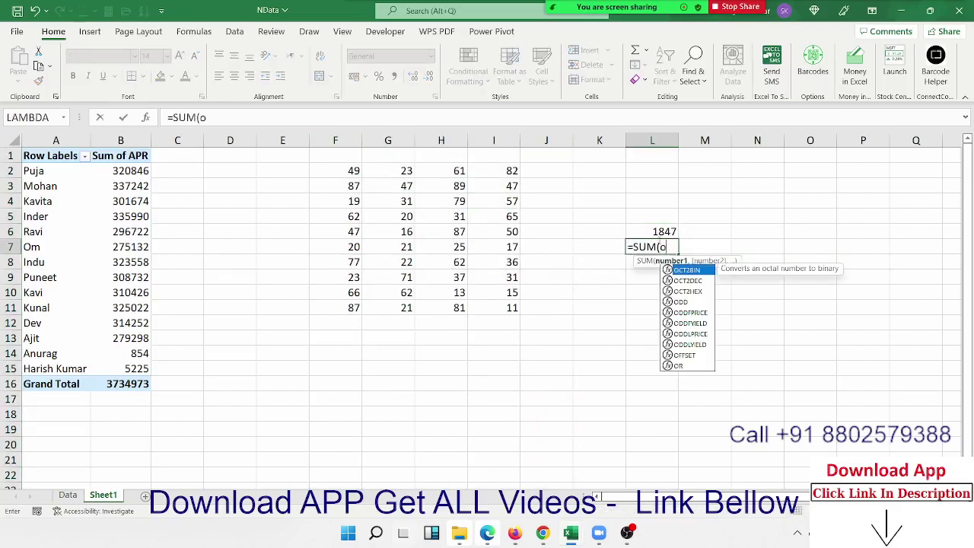
text(FFSET()
click(355, 171)
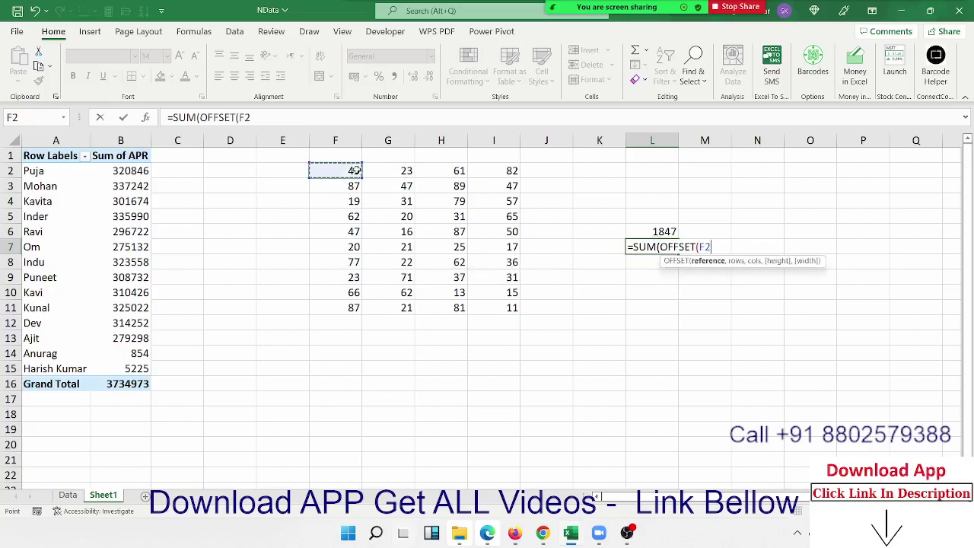
text(,0)
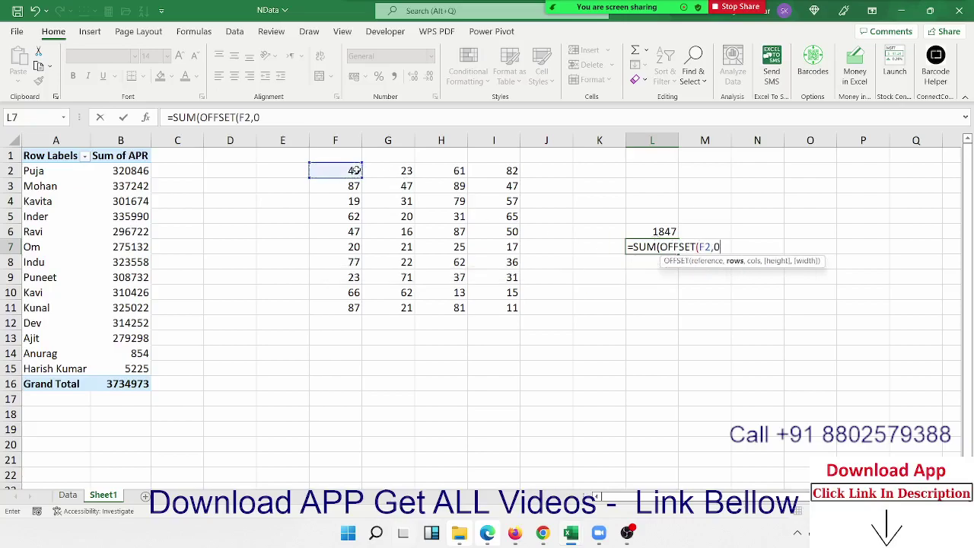
text(,0,)
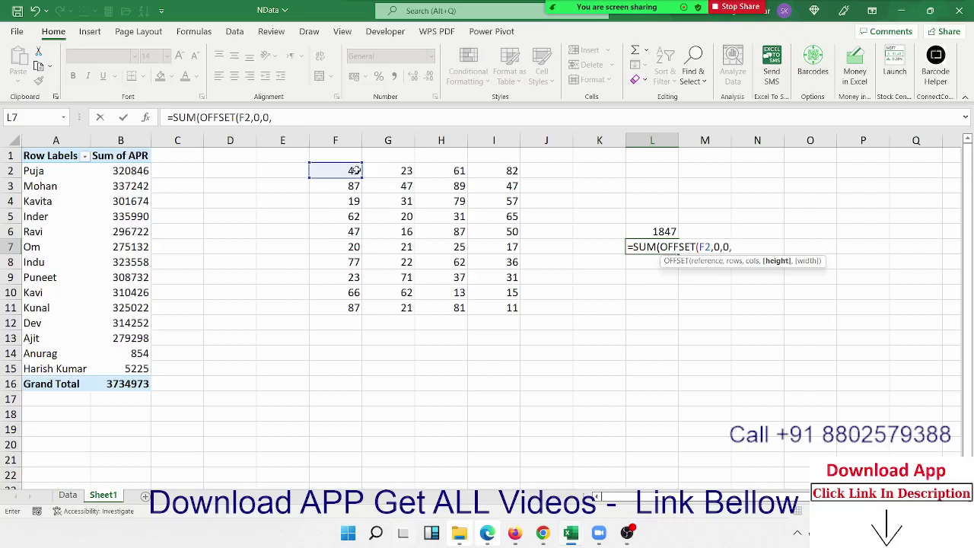
text(cou)
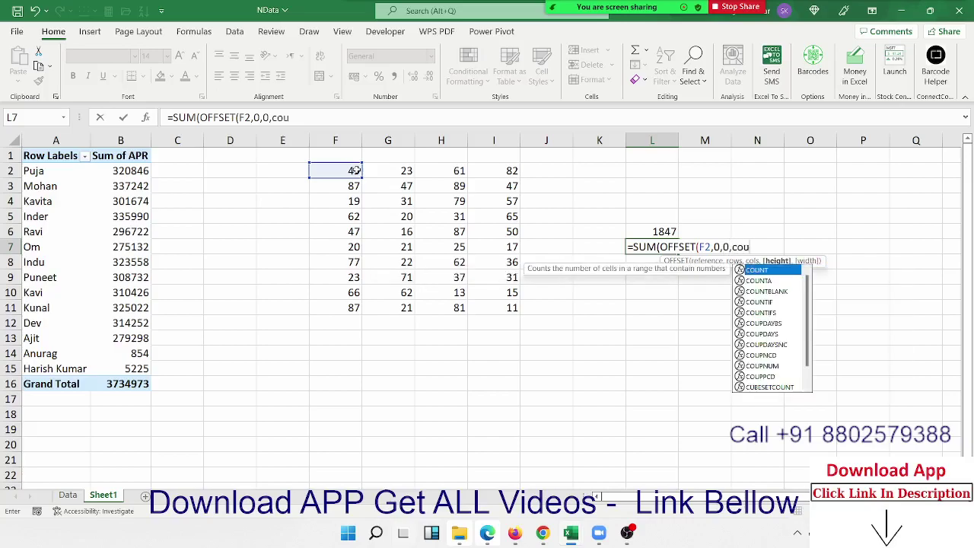
key(Tab)
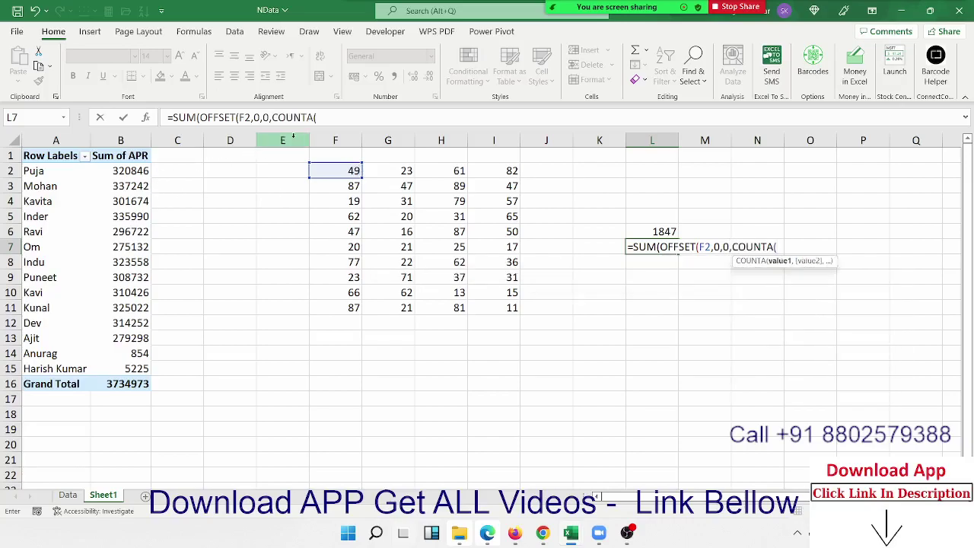
click(327, 140)
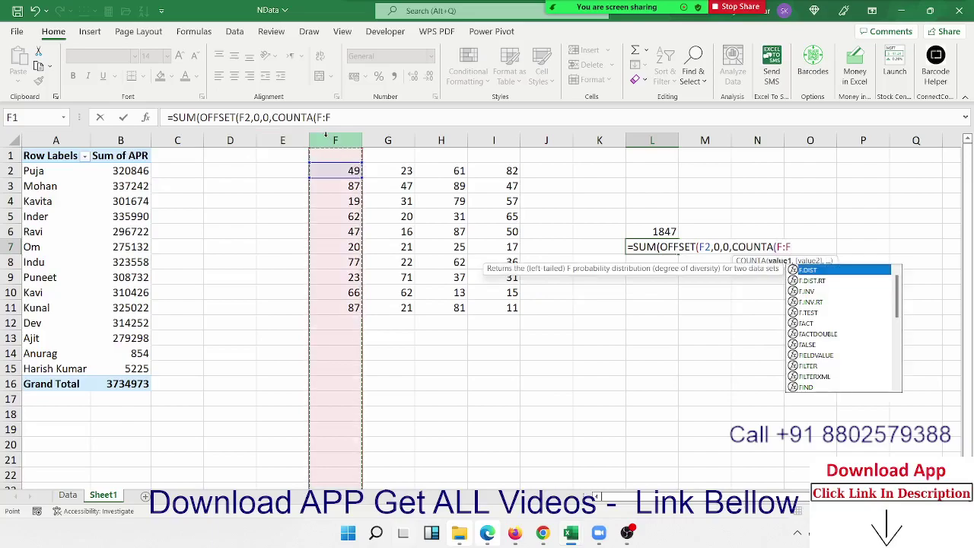
Step: Add COUNTA(E2:P2) as the width and close the brackets, returning 1847
text(),)
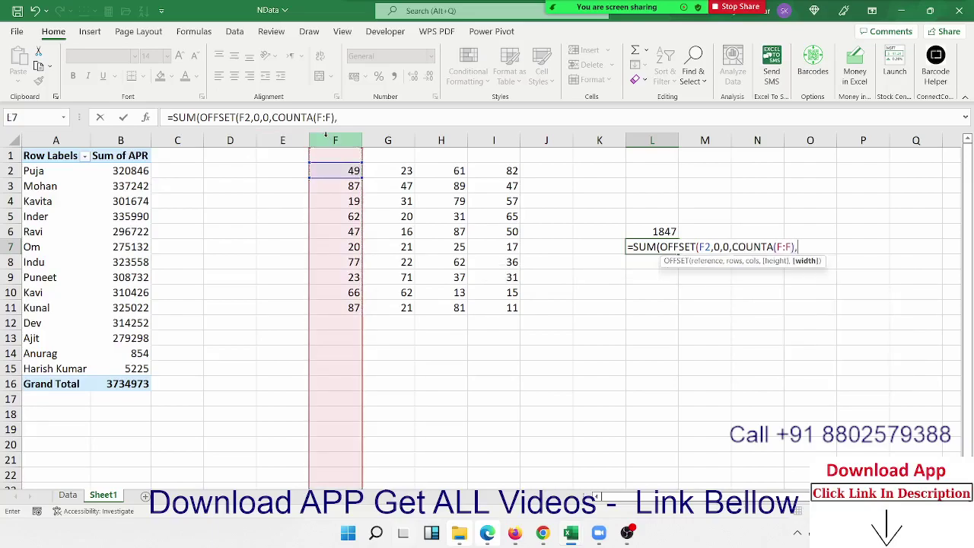
text(cou)
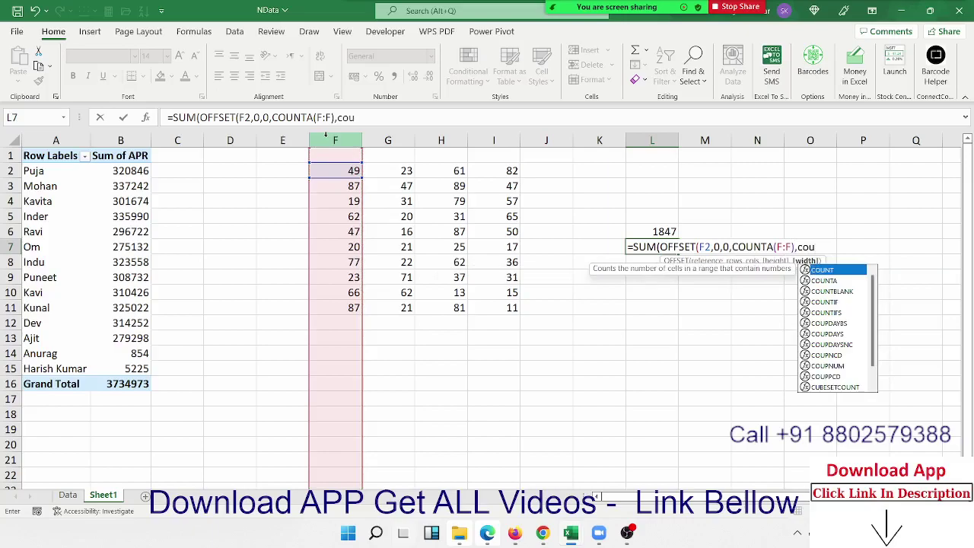
key(Down)
key(Tab)
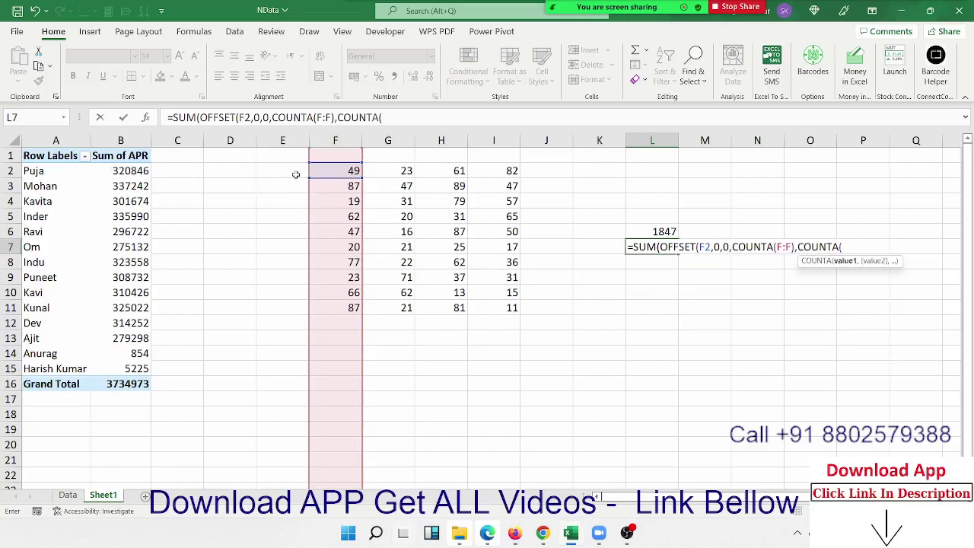
drag(296, 174, 869, 183)
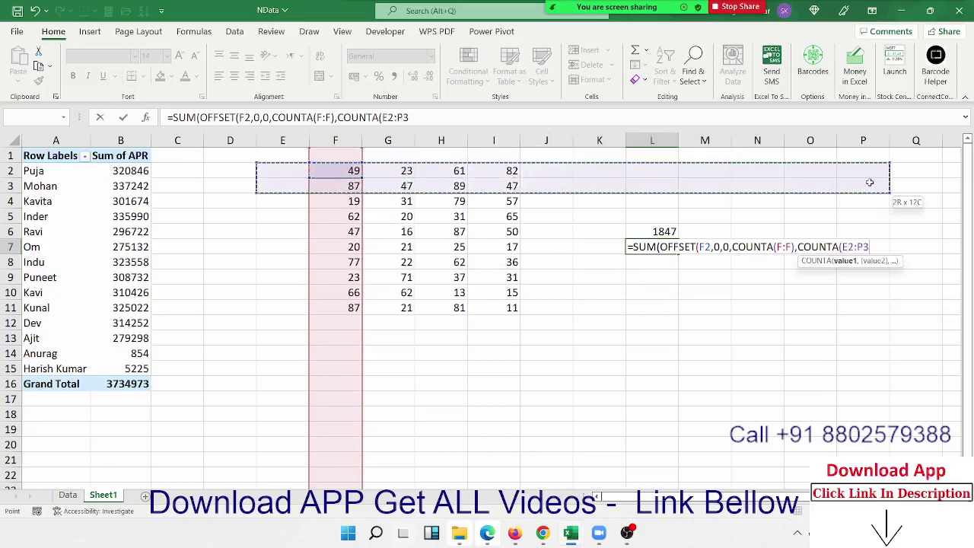
drag(870, 183, 870, 169)
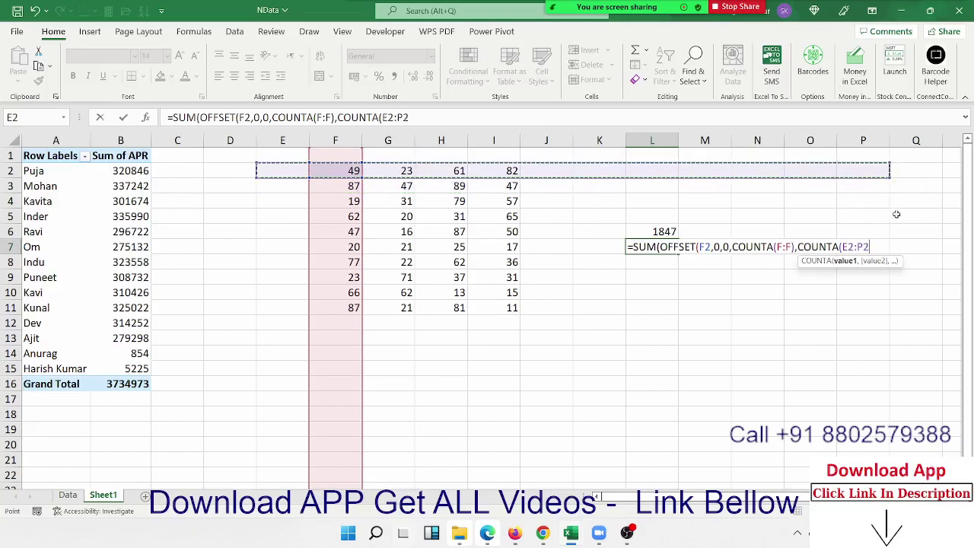
text()))
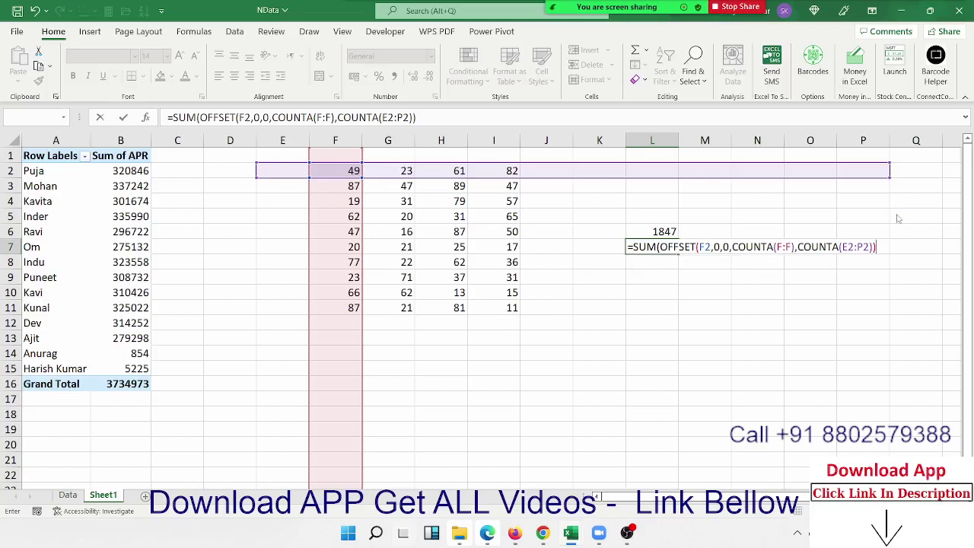
key(Return)
key(Return)
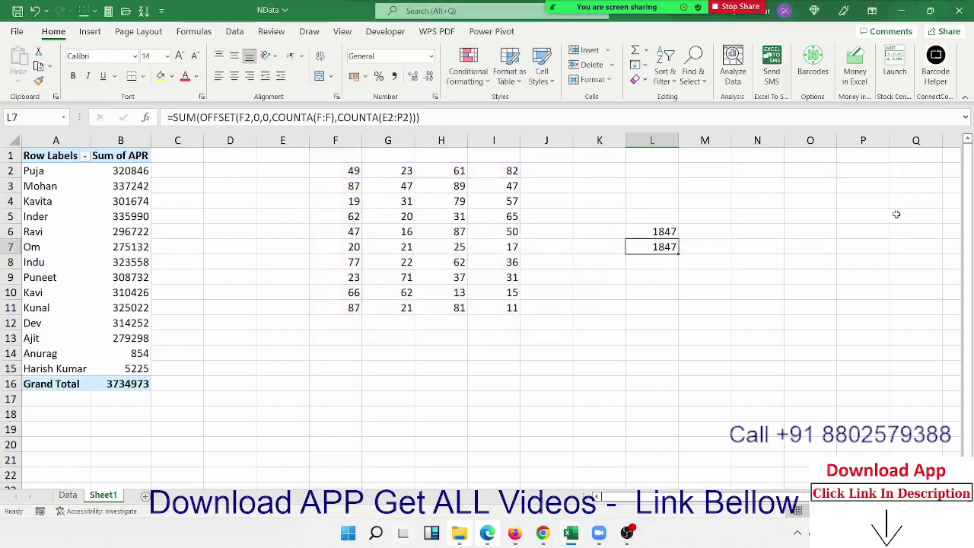
Step: Enter 85 in cell F12 below column F's numbers
click(363, 323)
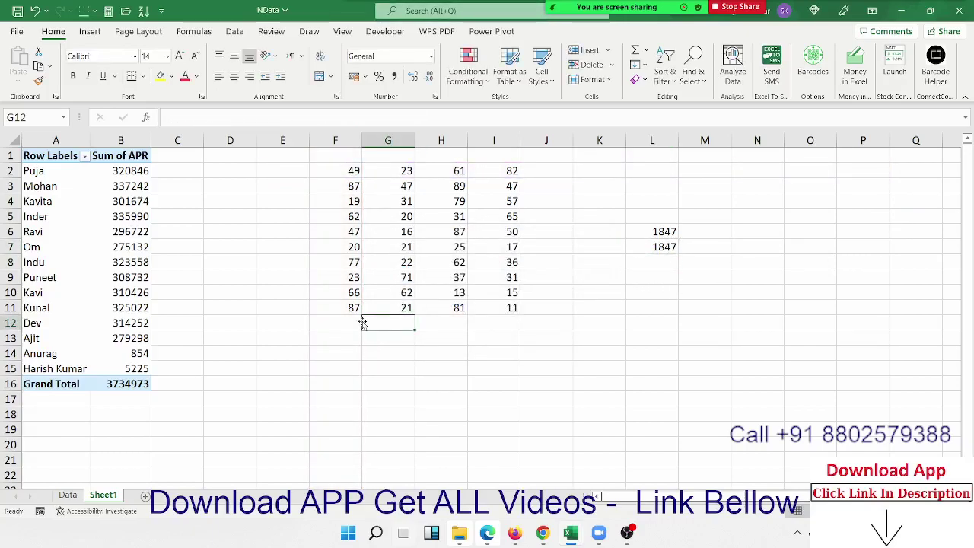
click(361, 323)
text(85)
key(Return)
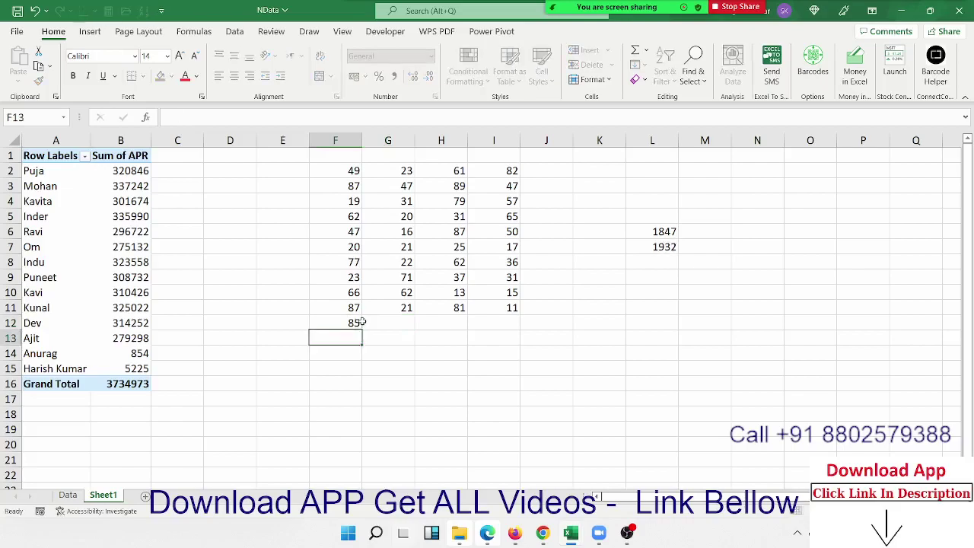
Step: Evaluate L7's formula step by step: COUNTA 11 and 4, range $F$2:$I$12, total 1932
click(673, 249)
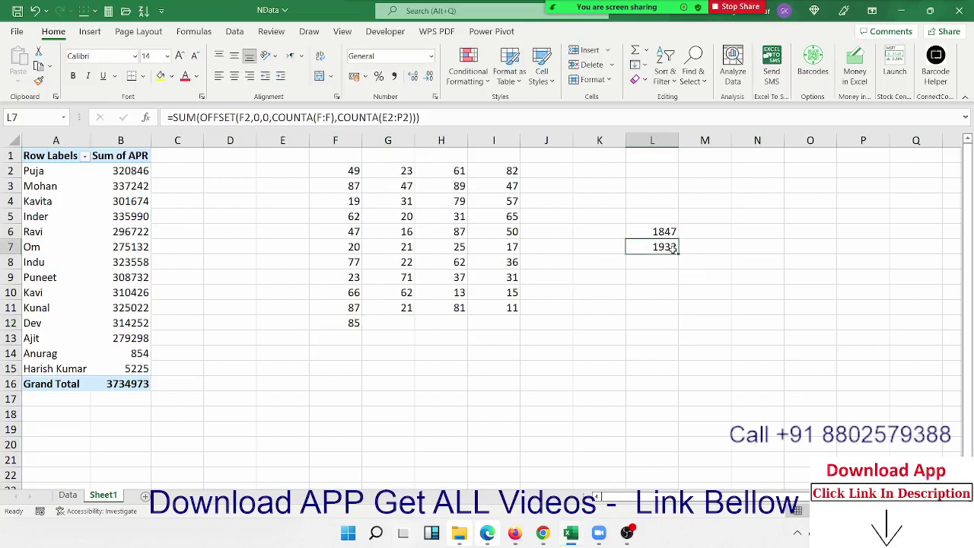
click(194, 31)
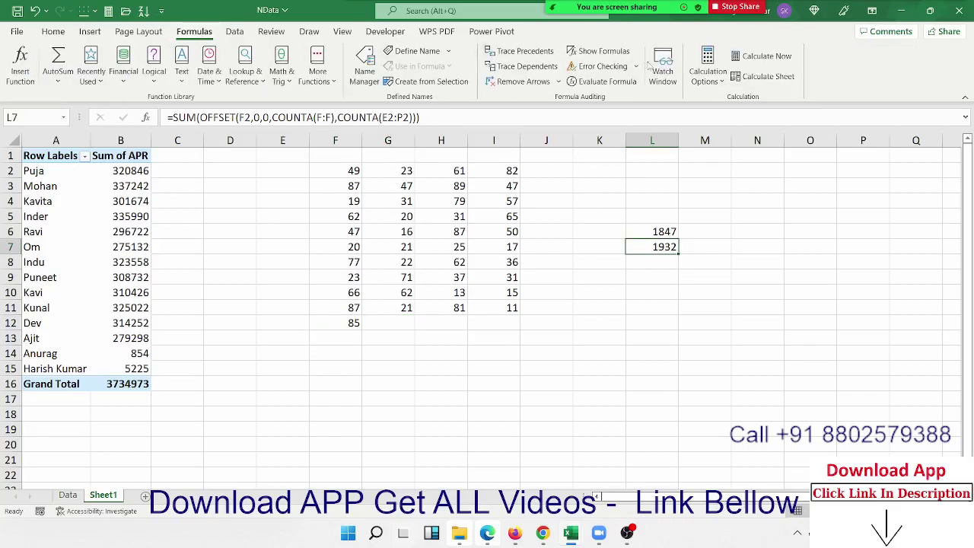
click(601, 81)
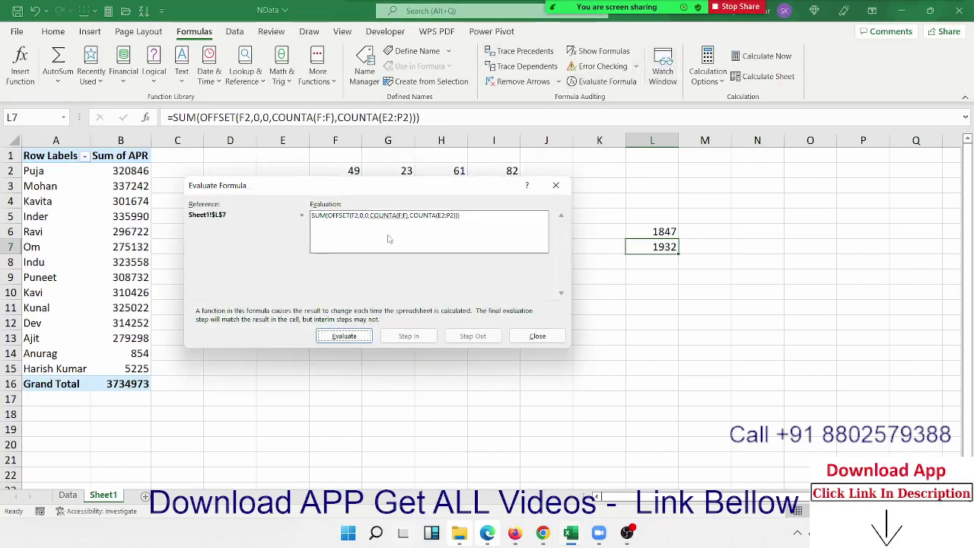
click(343, 335)
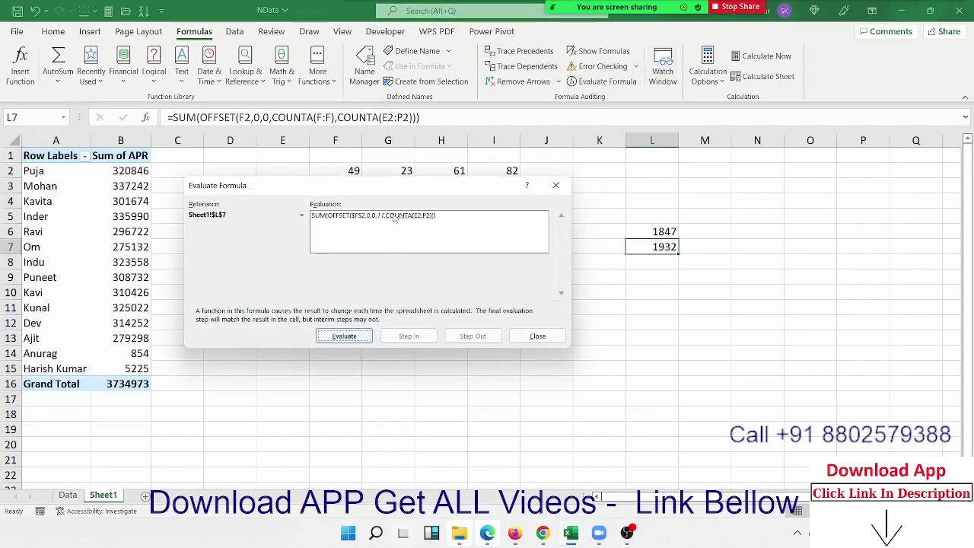
drag(387, 195, 455, 308)
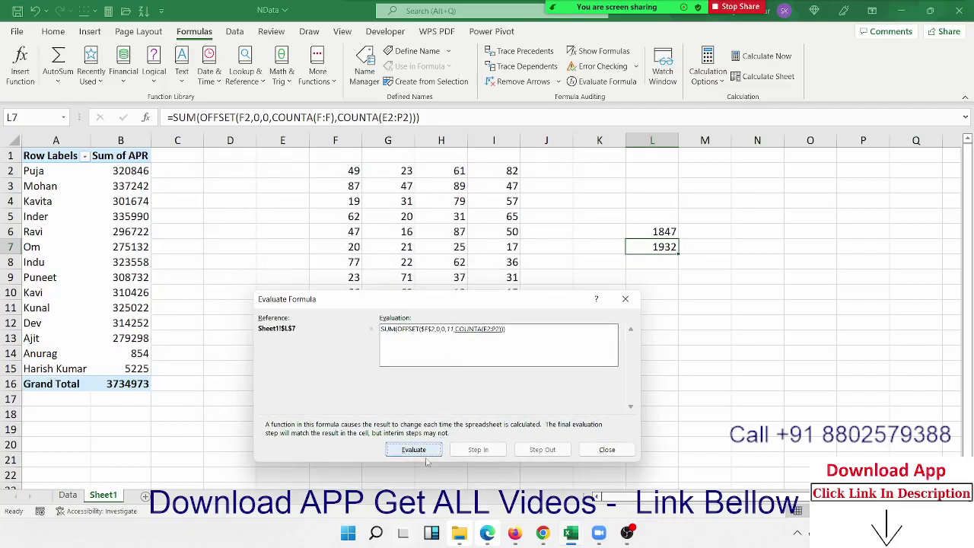
click(423, 455)
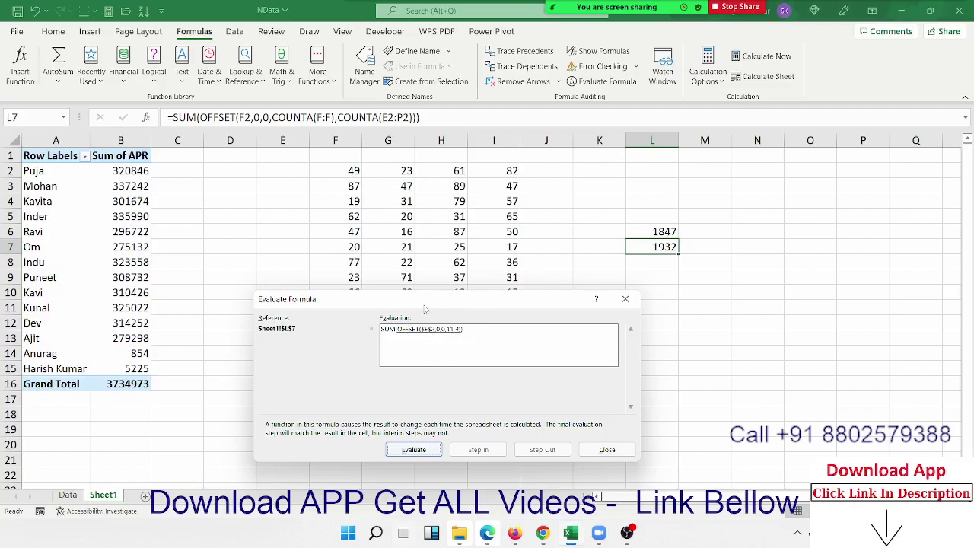
drag(426, 307, 415, 358)
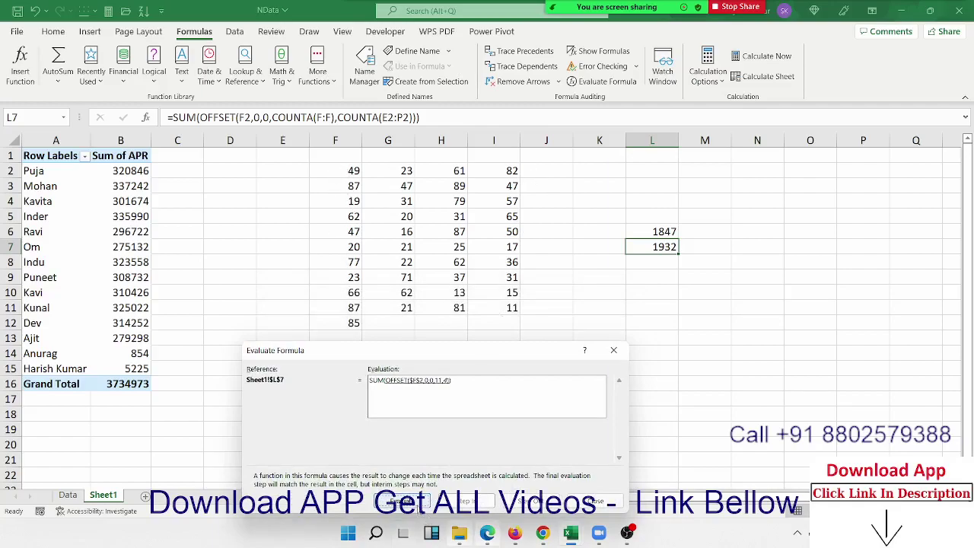
click(401, 501)
click(423, 505)
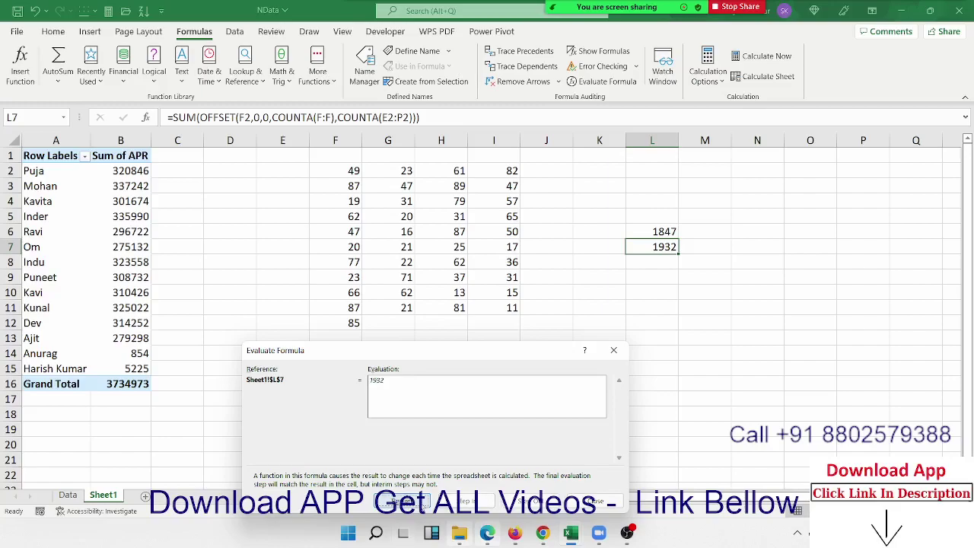
Step: On the Data sheet, inspect the arguments of V2's OFFSET formula
click(614, 350)
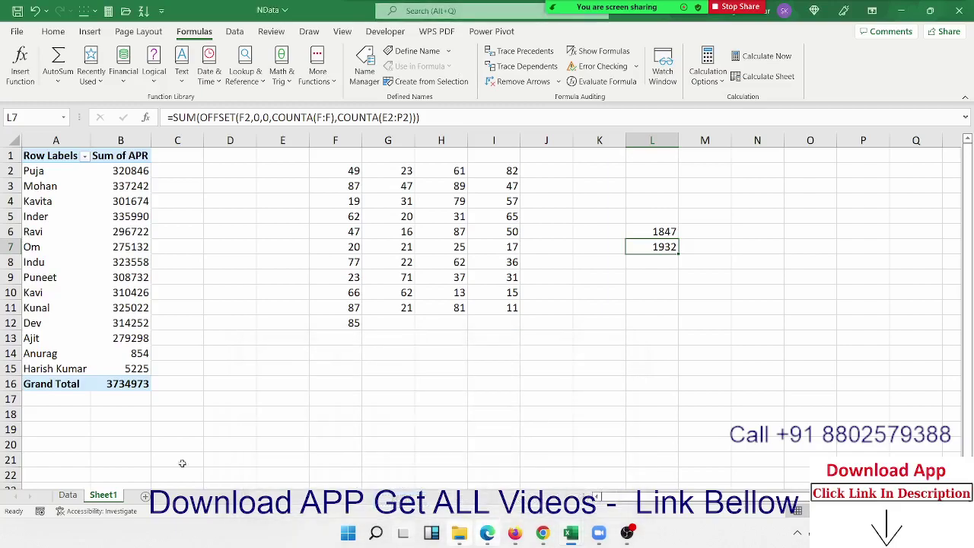
click(67, 495)
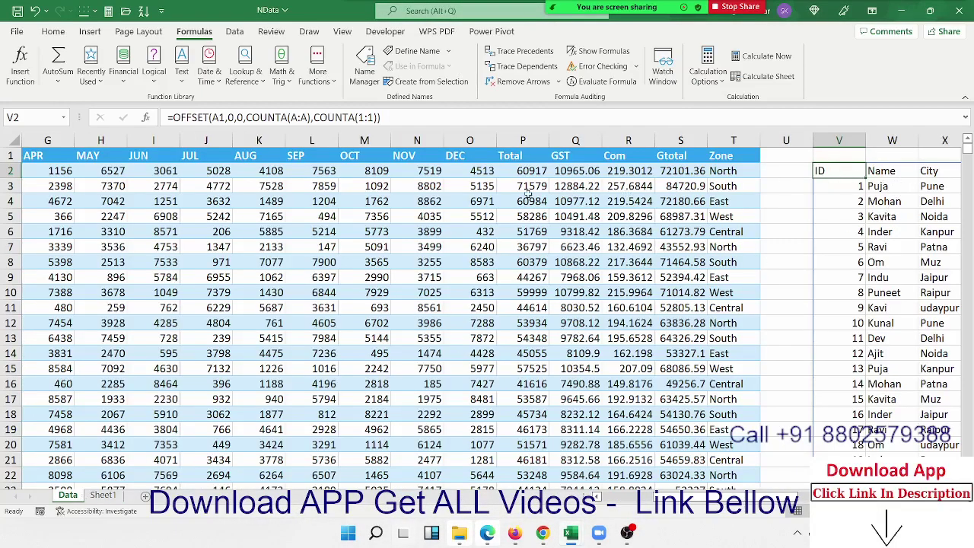
click(218, 118)
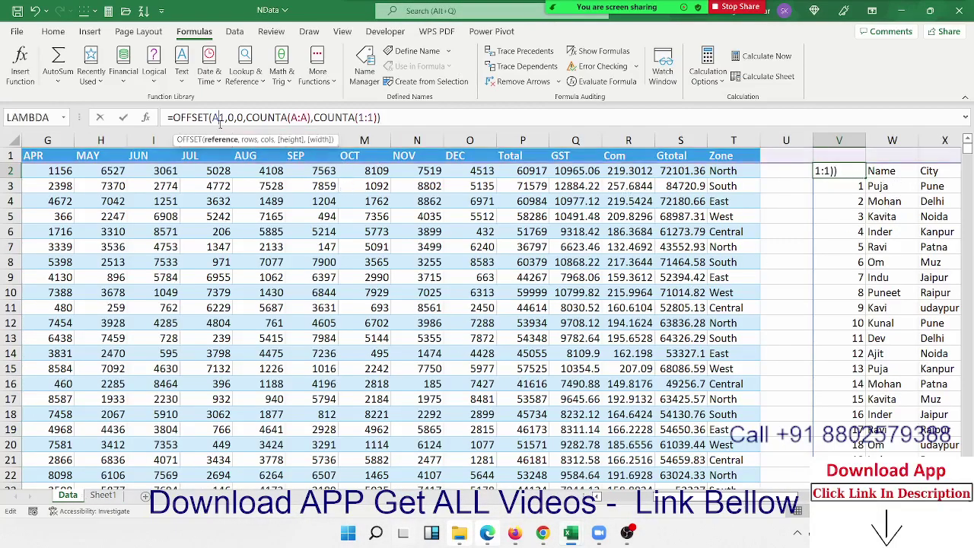
double_click(218, 118)
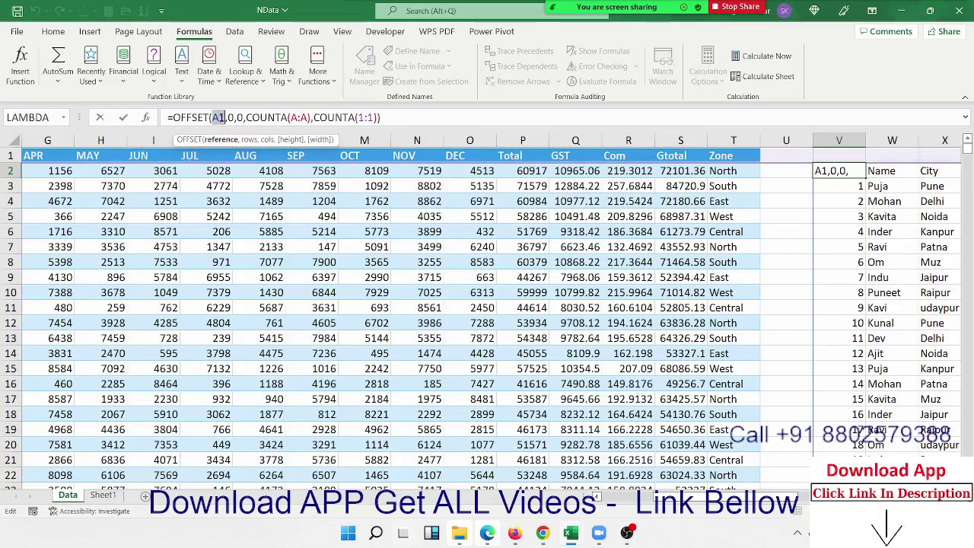
click(231, 118)
click(239, 118)
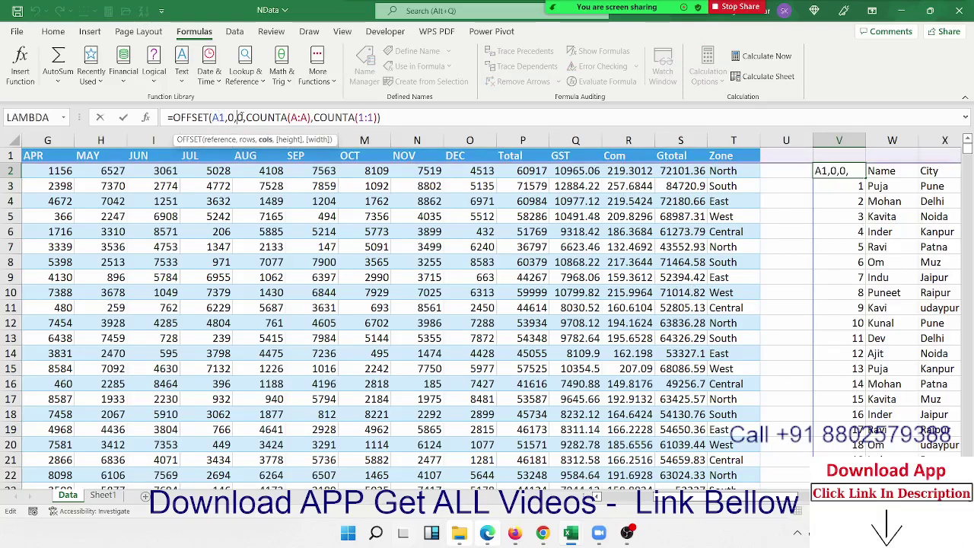
click(246, 118)
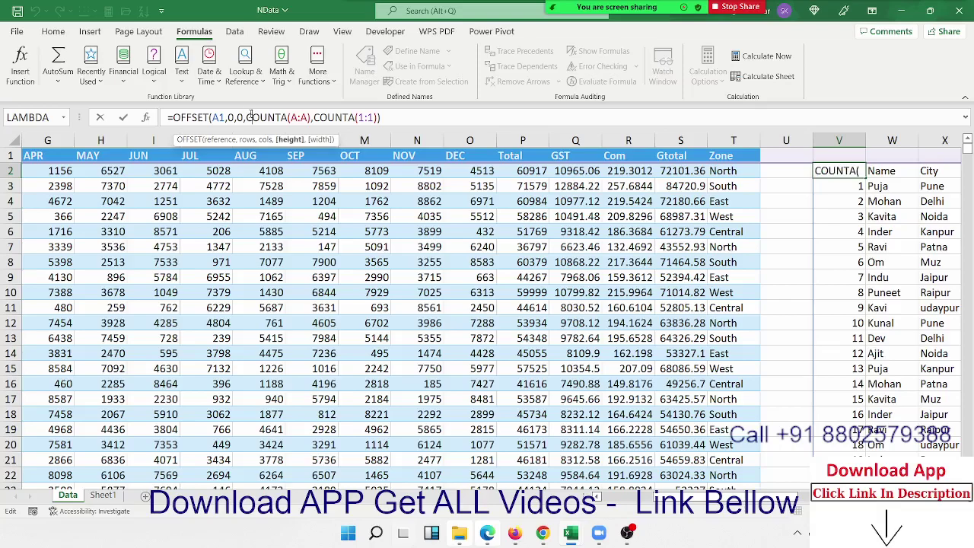
drag(247, 118, 310, 118)
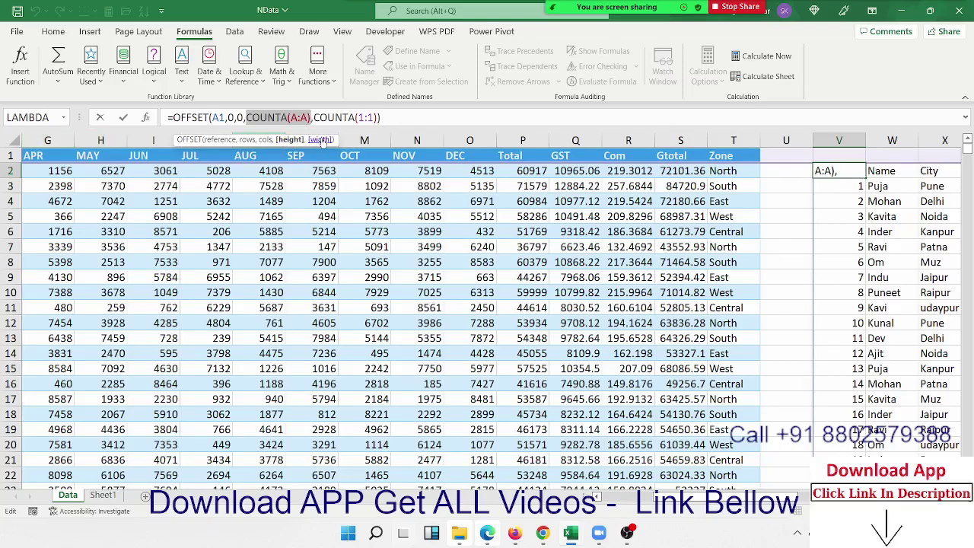
key(Return)
key(Up)
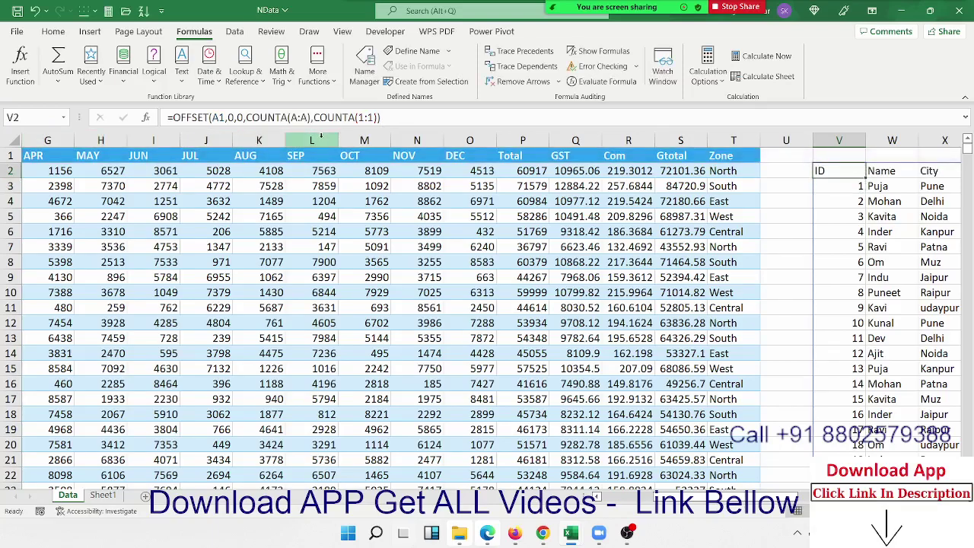
Step: Wrap V2's formula as =SUM(OFFSET(A1,0,0,COUNTA(A:A),COUNTA(1:1))), which returns #N/A
click(173, 117)
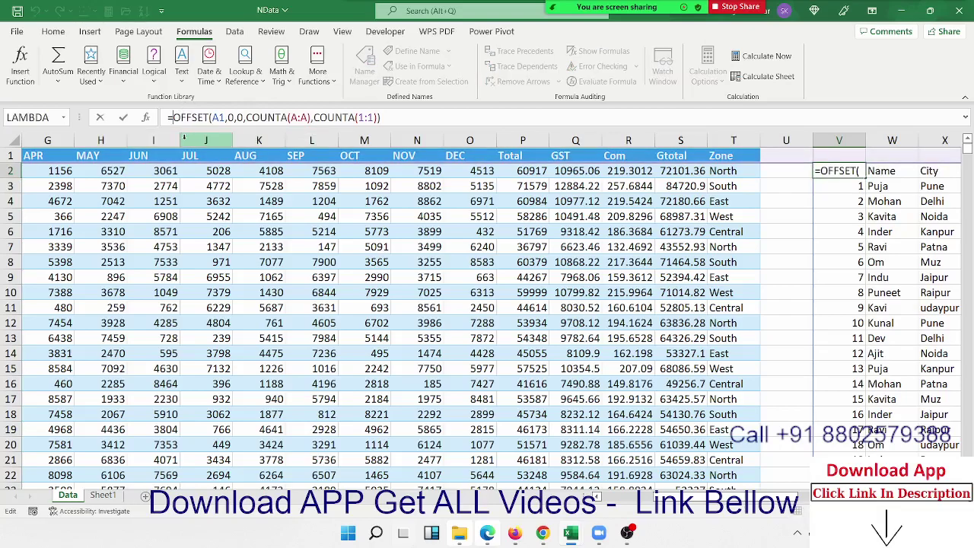
text(sum()
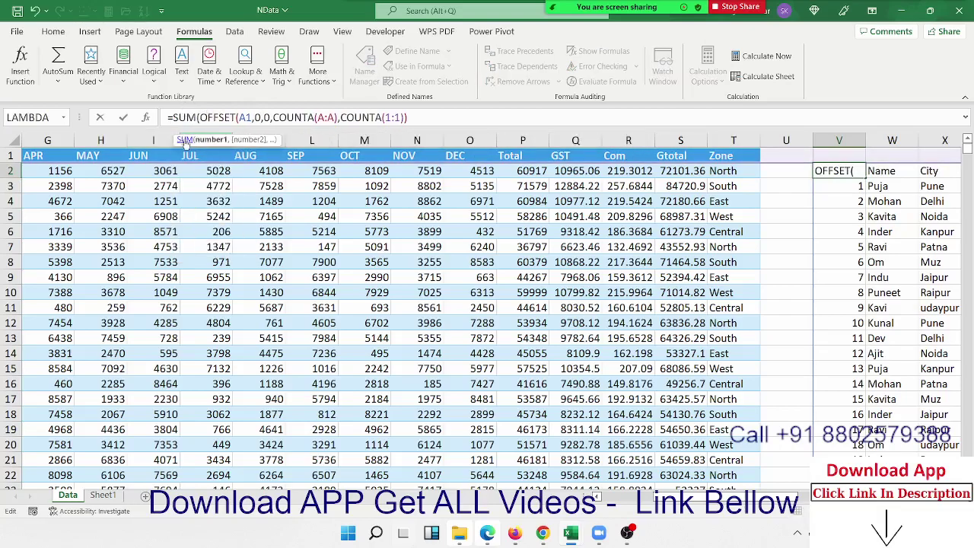
key(Return)
key(Return)
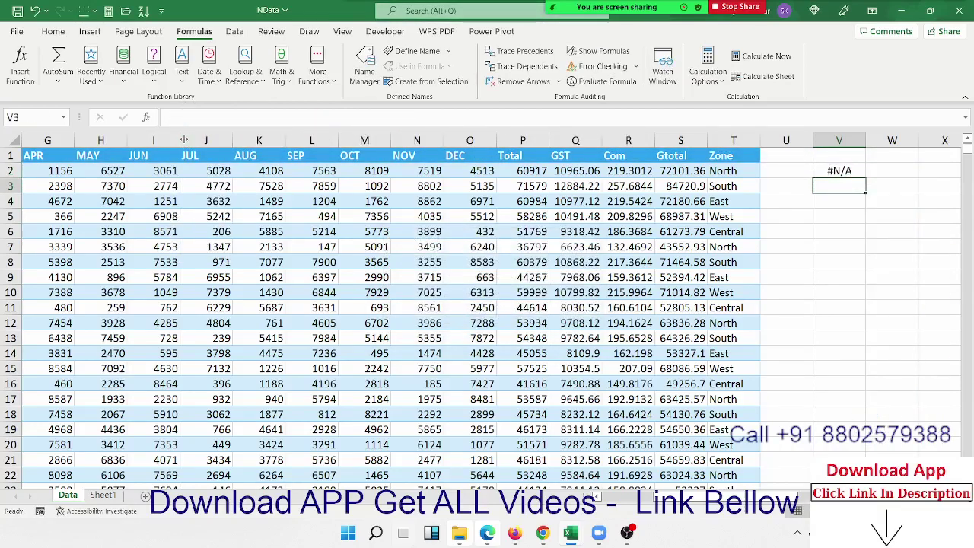
key(Up)
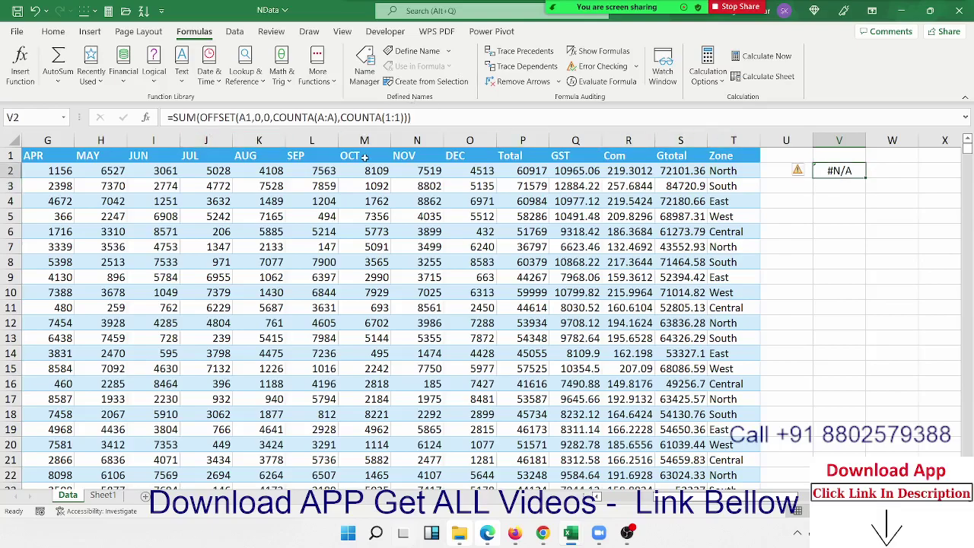
Step: Evaluate V2's formula step by step, confirming COUNTA gives 793 and 20 and OFFSET $A$1:$T$793
click(602, 81)
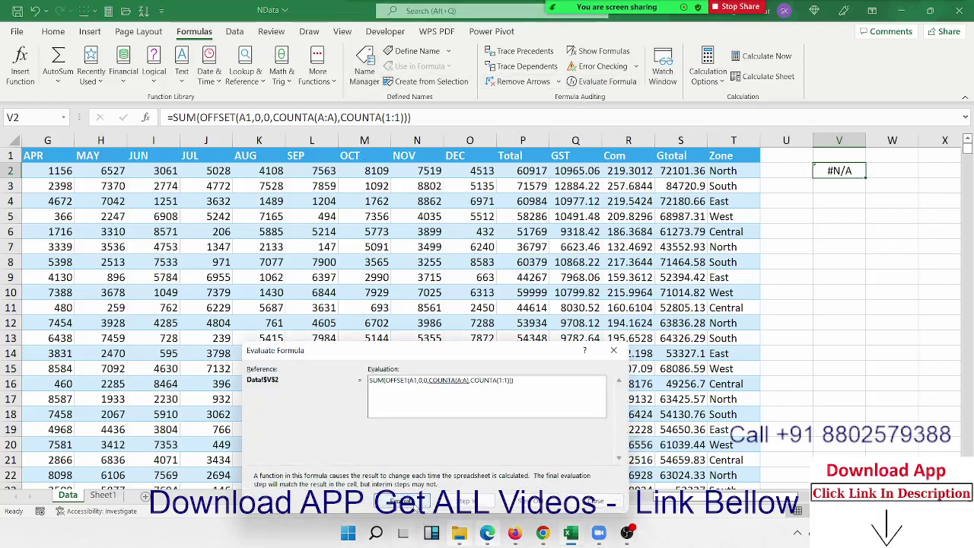
click(401, 500)
click(401, 501)
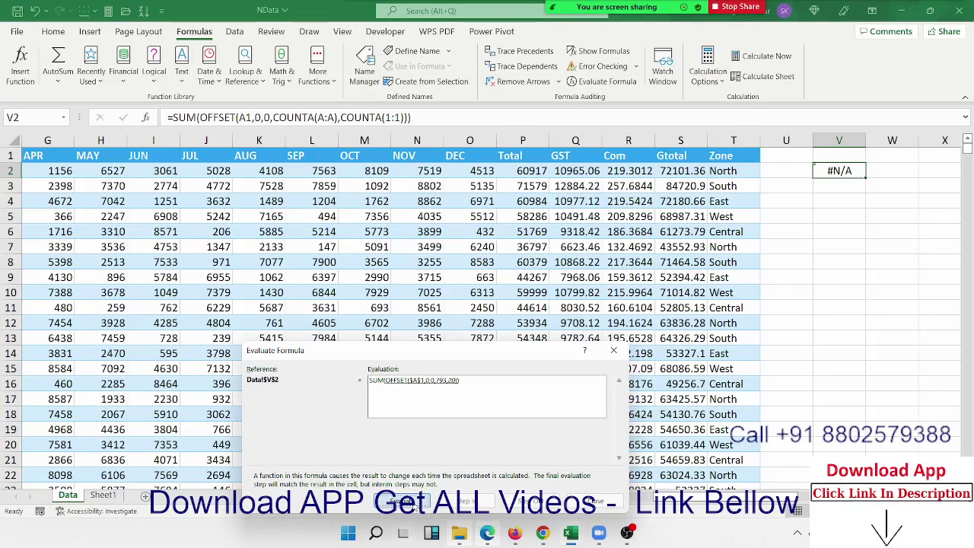
click(401, 501)
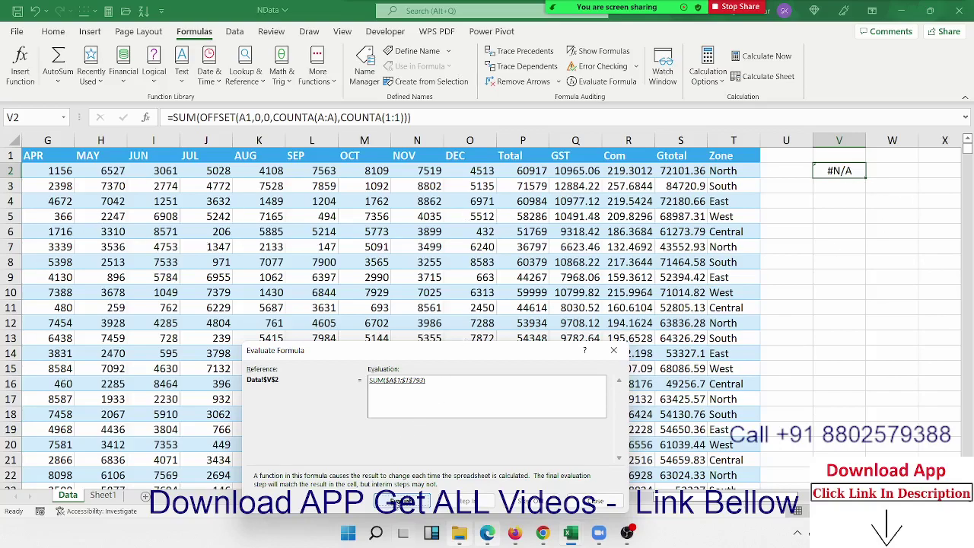
click(397, 502)
click(594, 502)
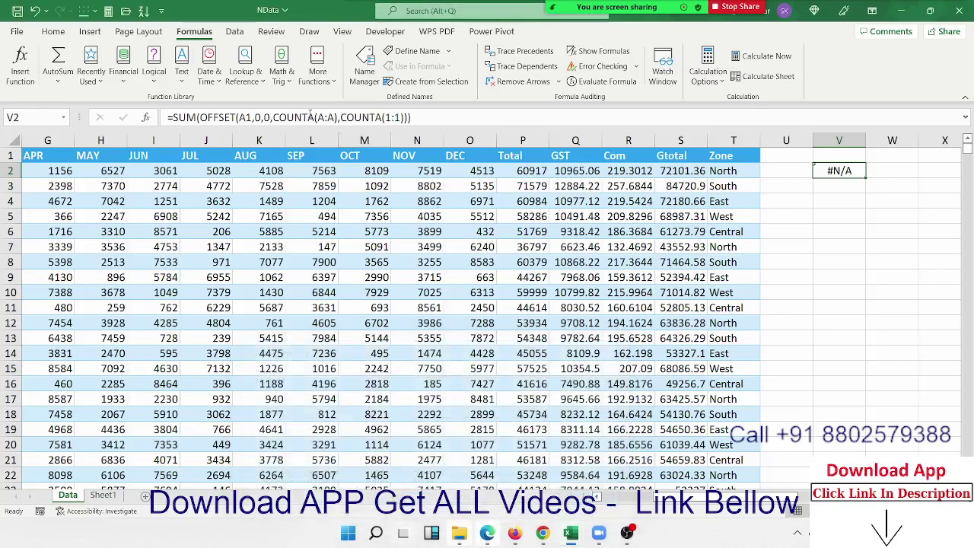
Step: Make the A1, A:A and 1:1 references absolute, copy the OFFSET expression, then clear V2
click(248, 118)
key(F4)
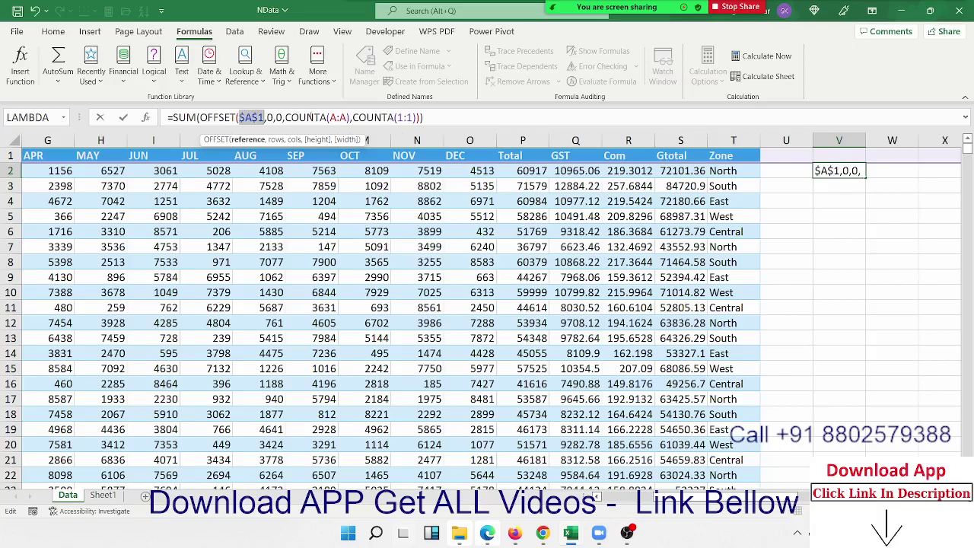
click(349, 118)
key(F4)
click(421, 118)
key(F4)
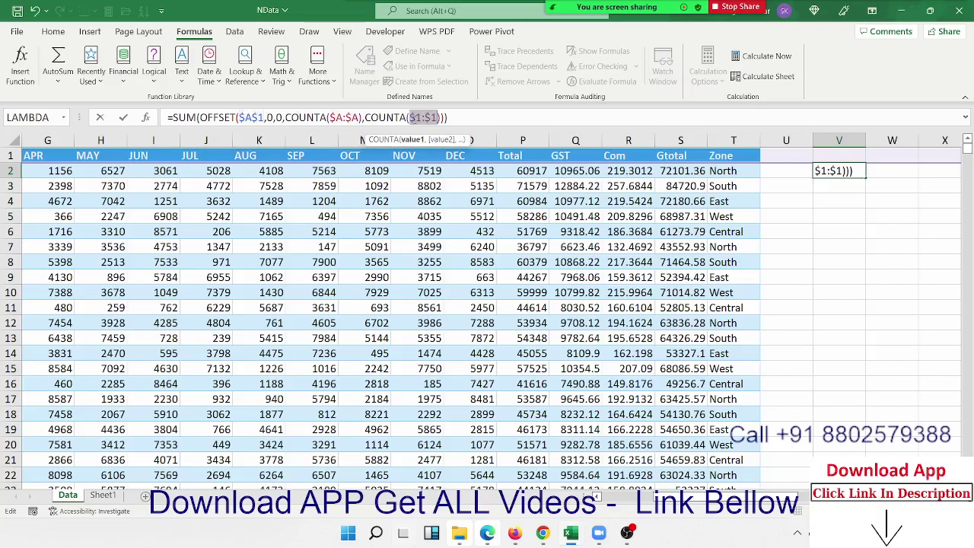
drag(199, 118, 447, 118)
key(ctrl+c)
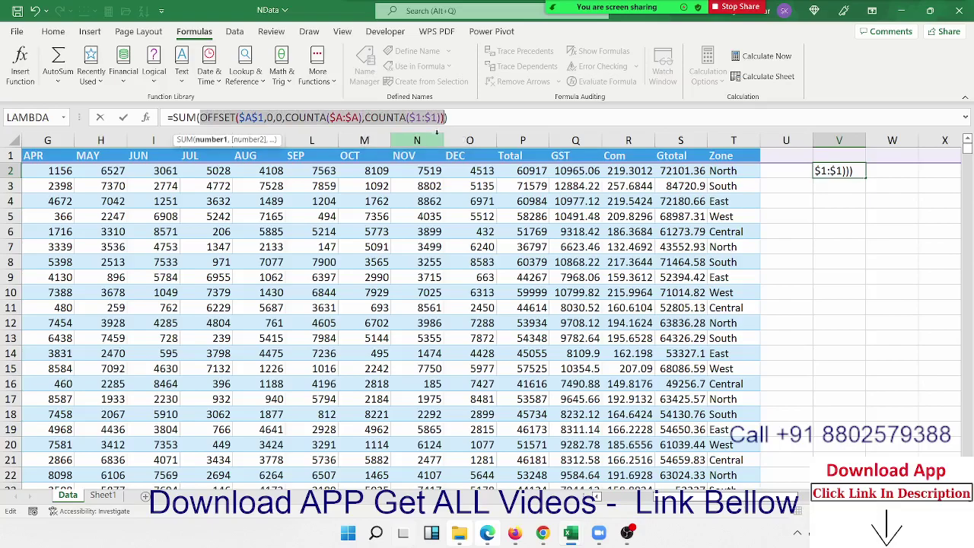
key(Escape)
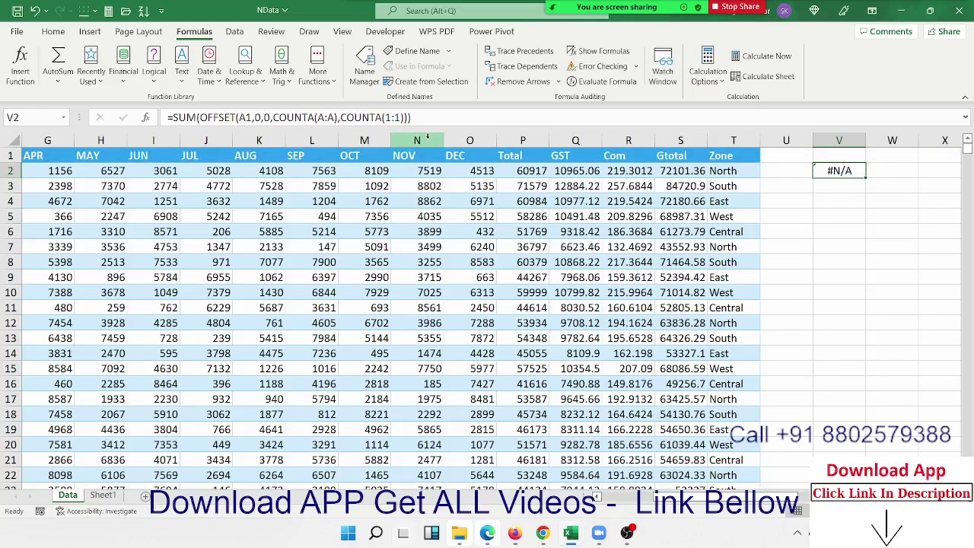
key(Delete)
Step: Define the name 'Data' referring to =OFFSET($A$1,0,0,COUNTA($A:$A),COUNTA($1:$1))
click(764, 214)
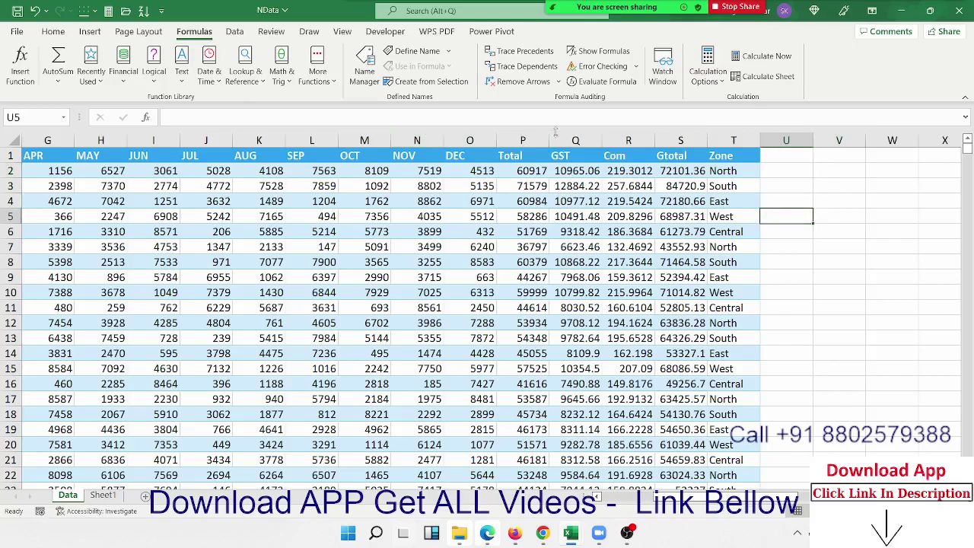
click(417, 51)
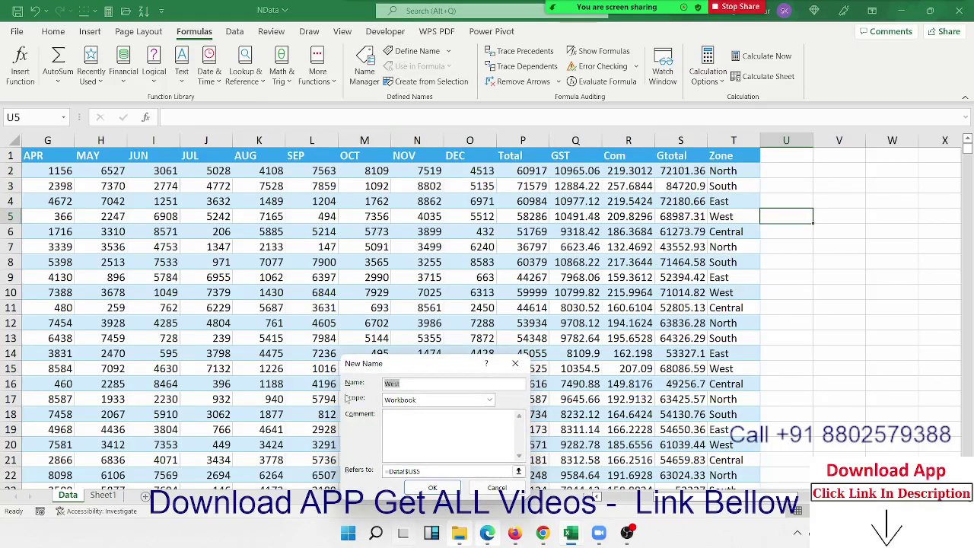
drag(376, 363, 387, 206)
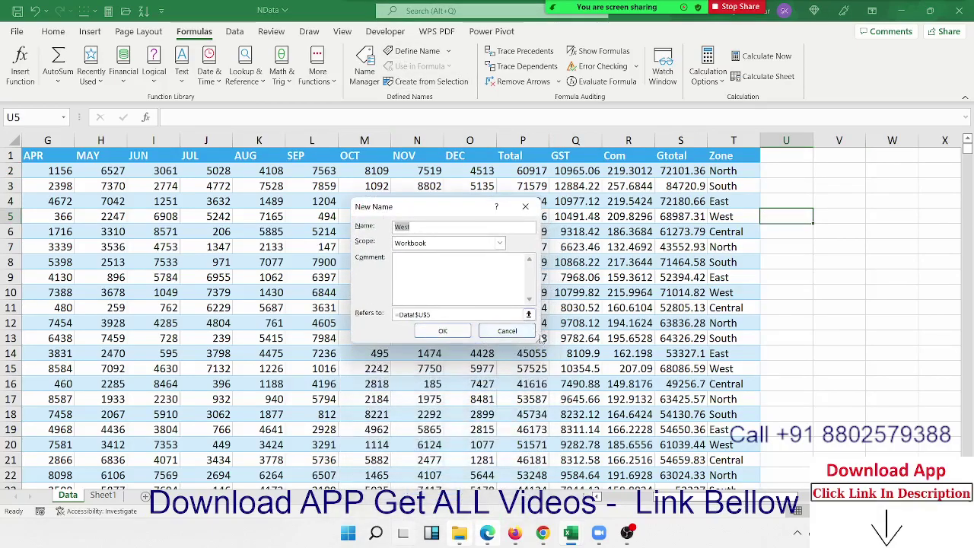
drag(541, 339, 723, 414)
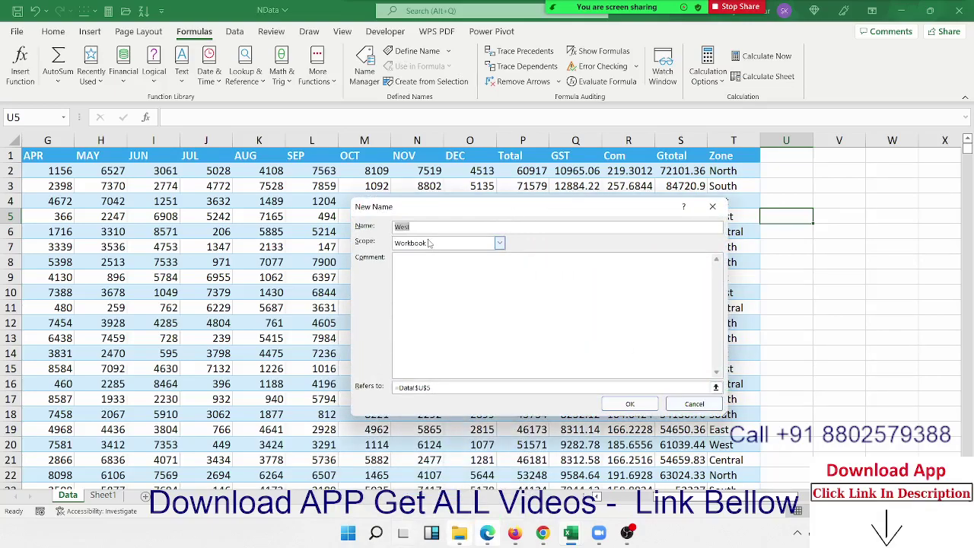
text(Data)
drag(437, 387, 387, 390)
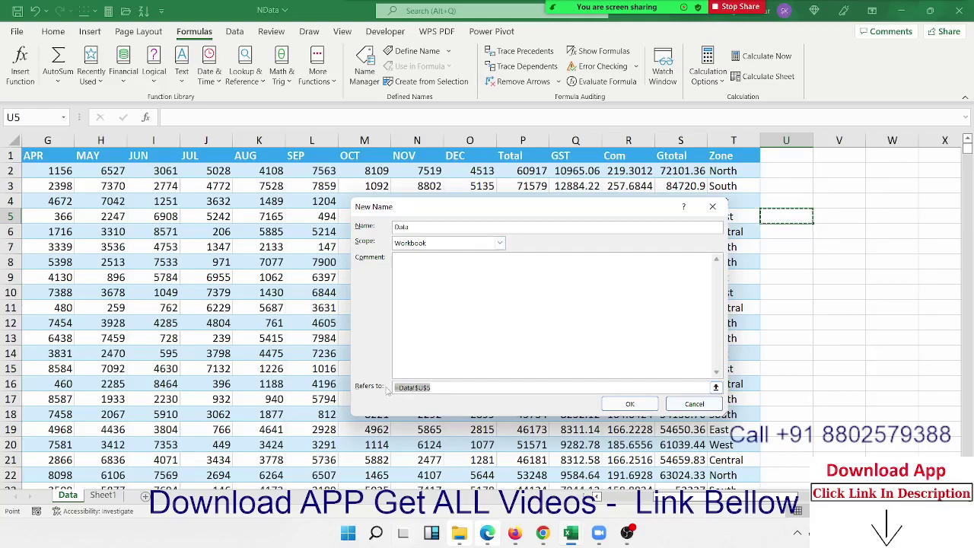
key(ctrl+v)
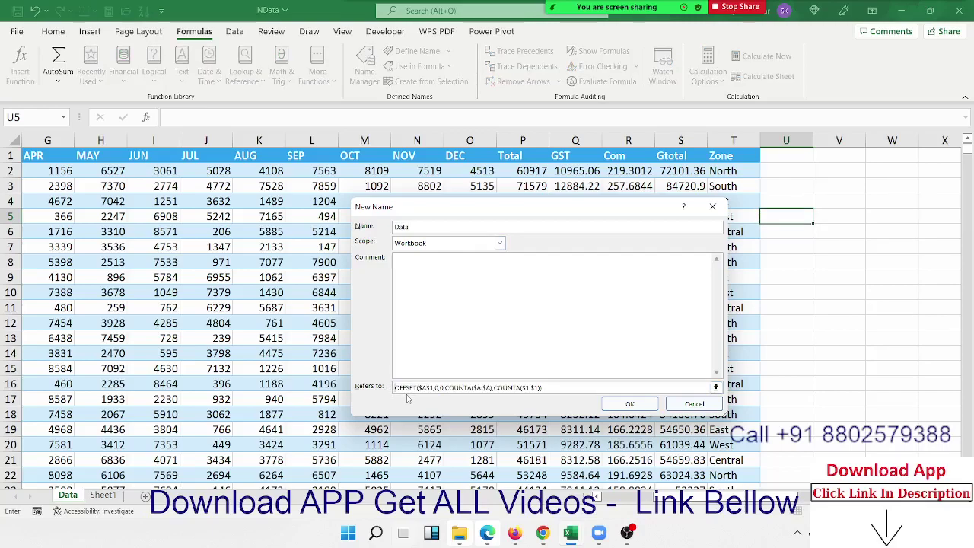
text(=)
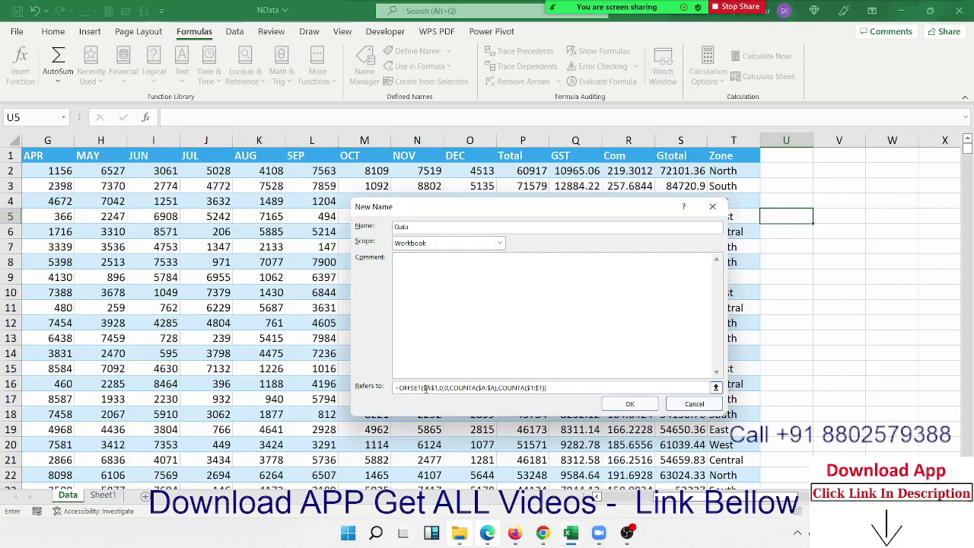
click(630, 406)
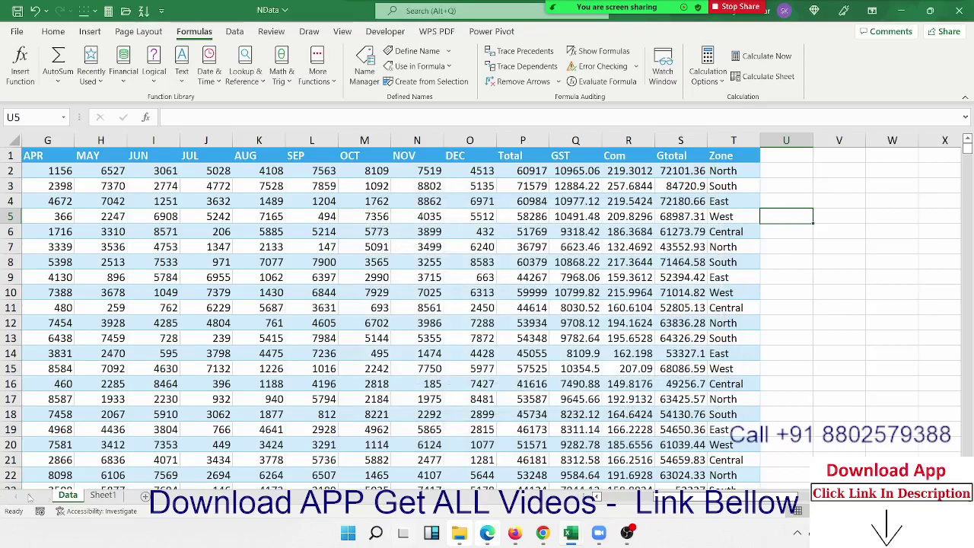
Step: Insert a PivotTable at Sheet4!A1 with the Data named range as its source
click(141, 495)
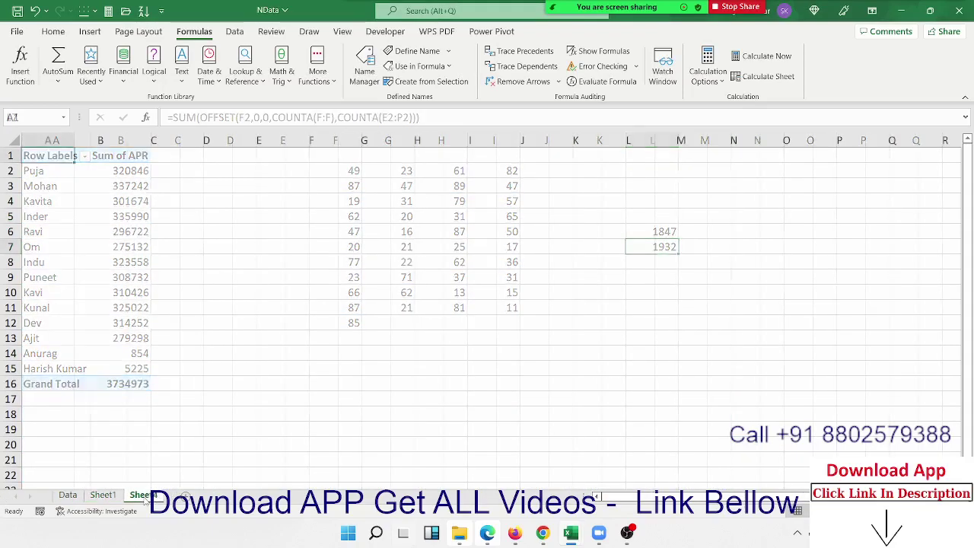
click(90, 31)
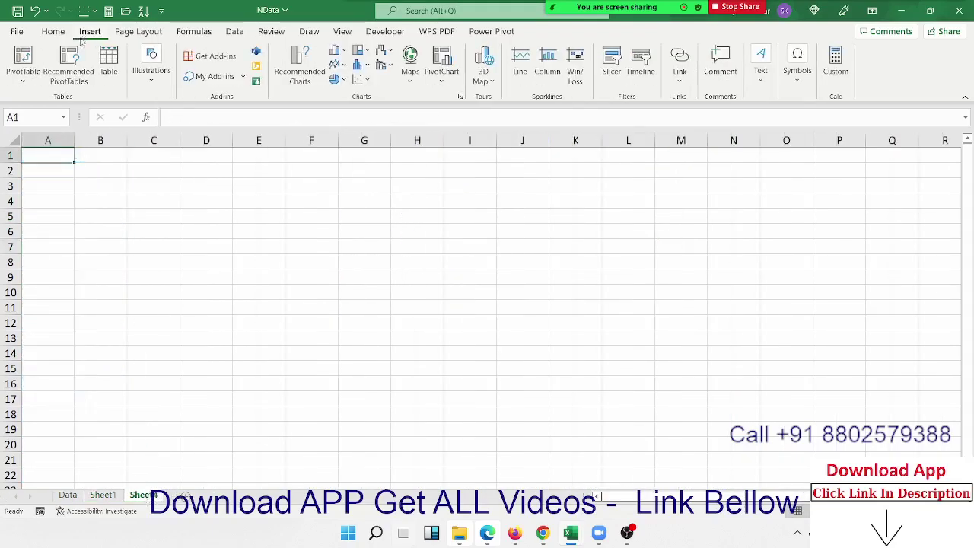
click(22, 58)
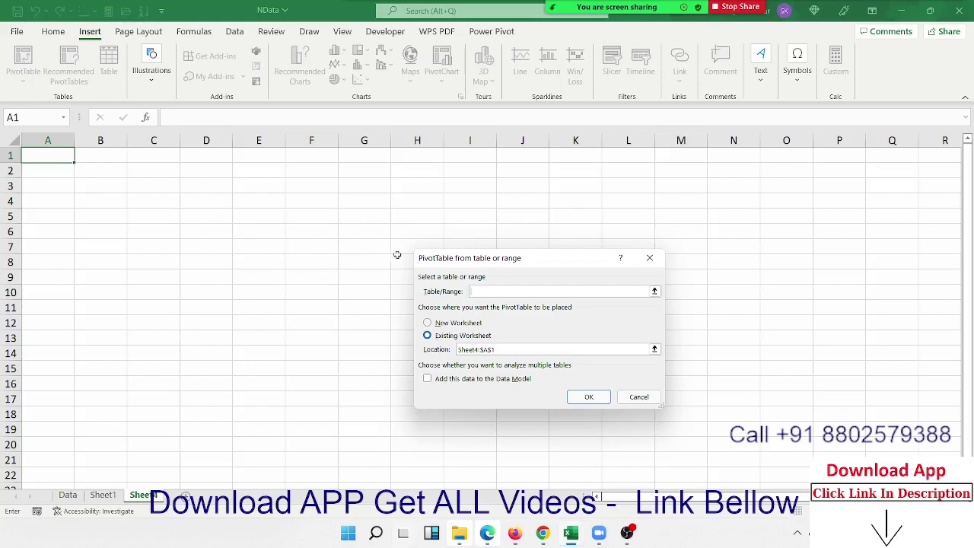
text(data)
click(574, 396)
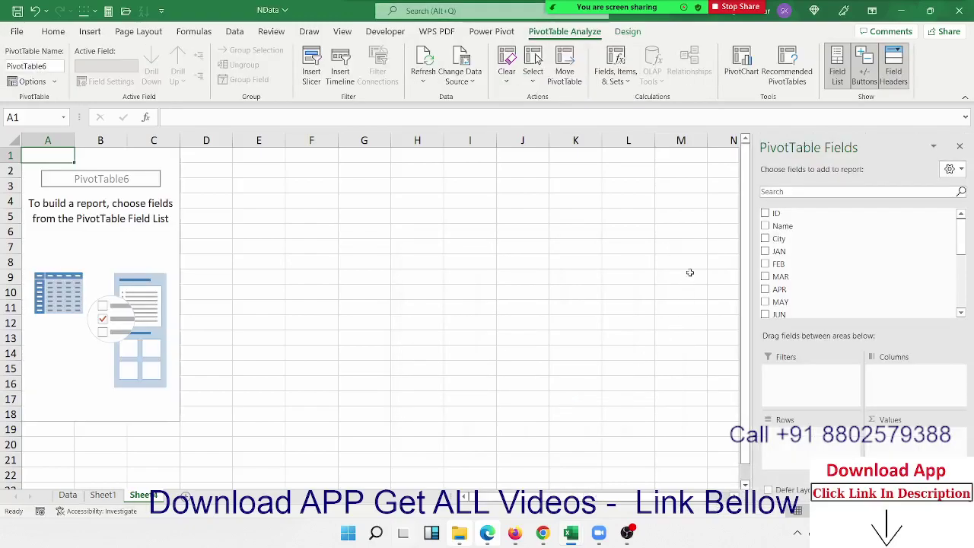
scroll(730, 253, down, 3)
scroll(829, 252, down, 1)
scroll(829, 252, up, 1)
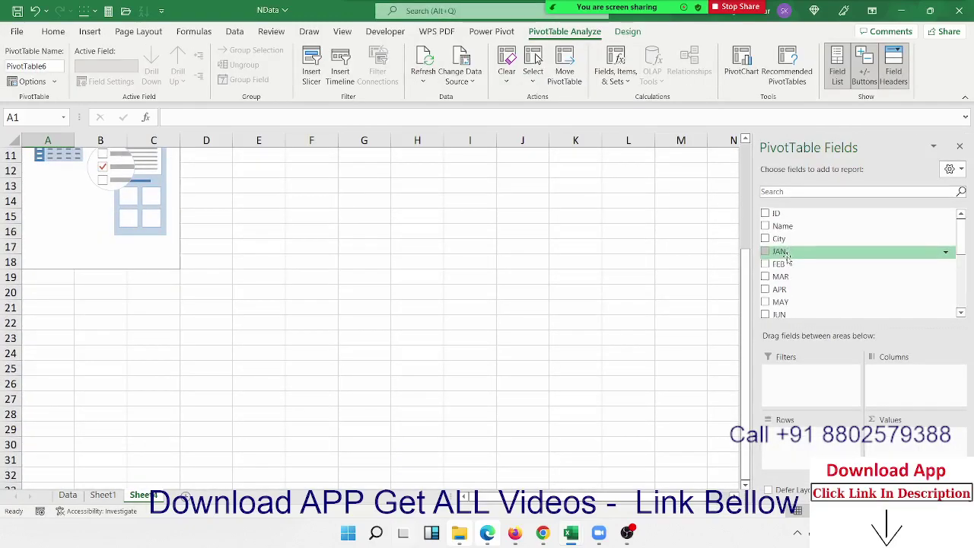
scroll(399, 262, up, 3)
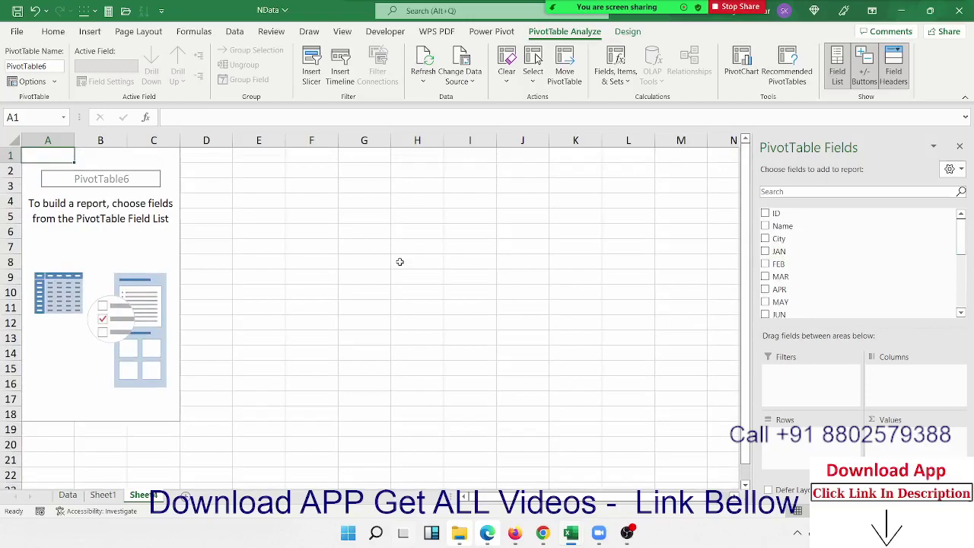
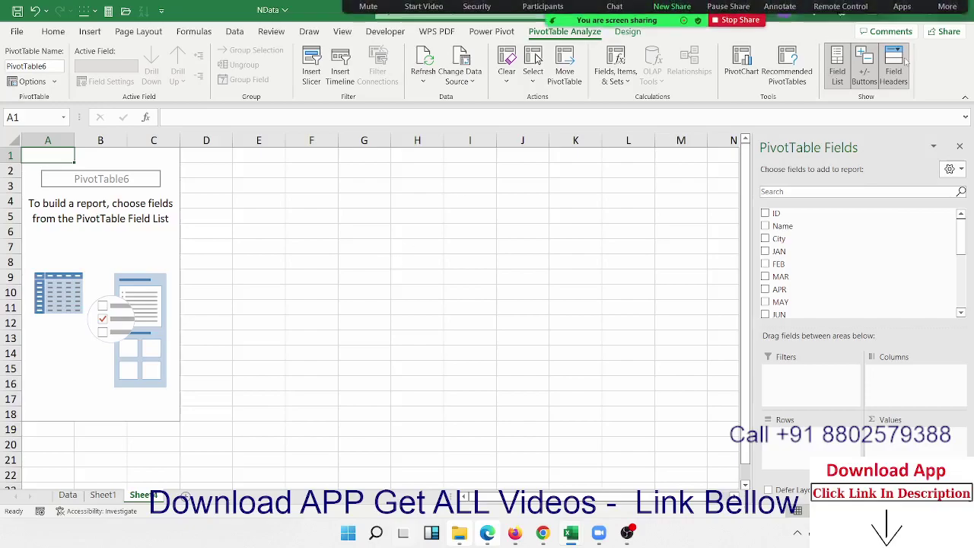
Step: Mute one Zoom participant, add blank Sheet5 in Excel, and close the participants list
click(543, 17)
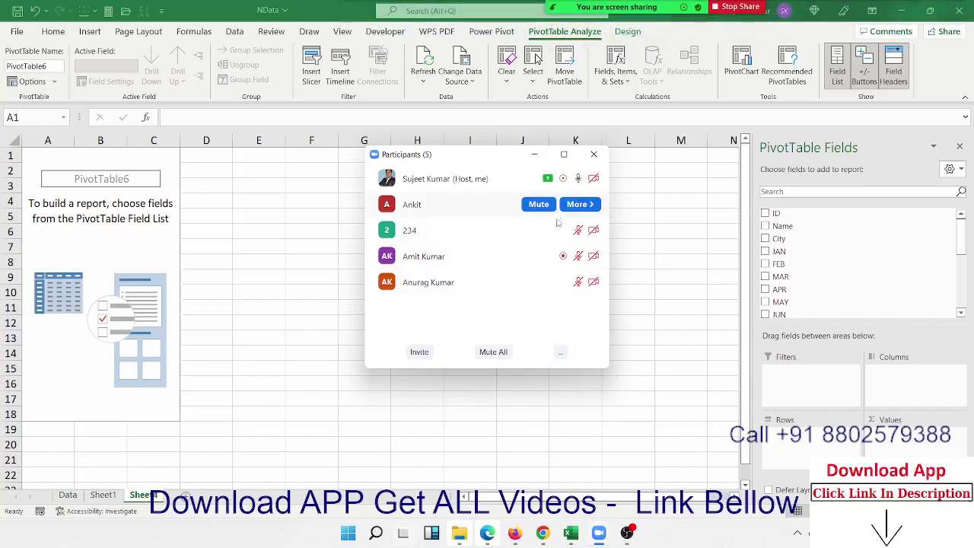
click(539, 206)
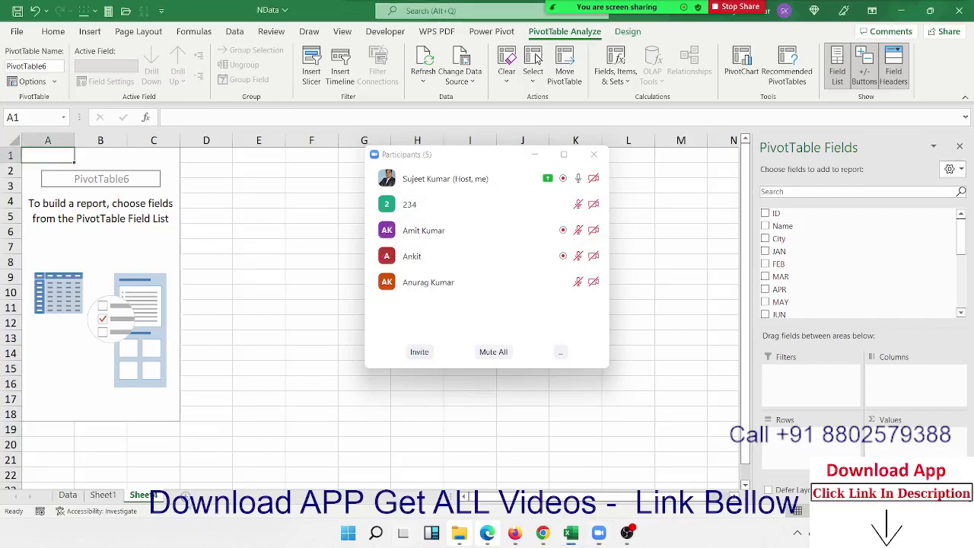
key(shift+F11)
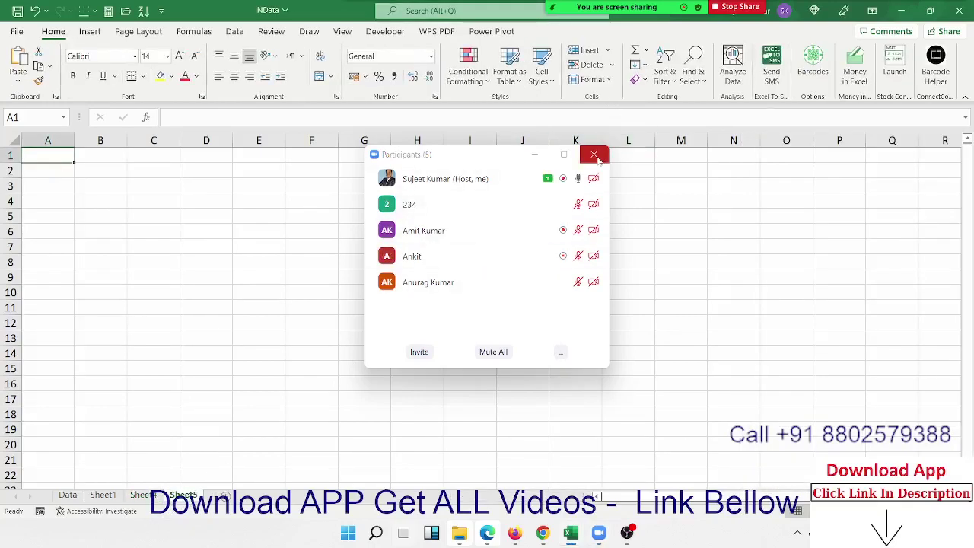
click(594, 154)
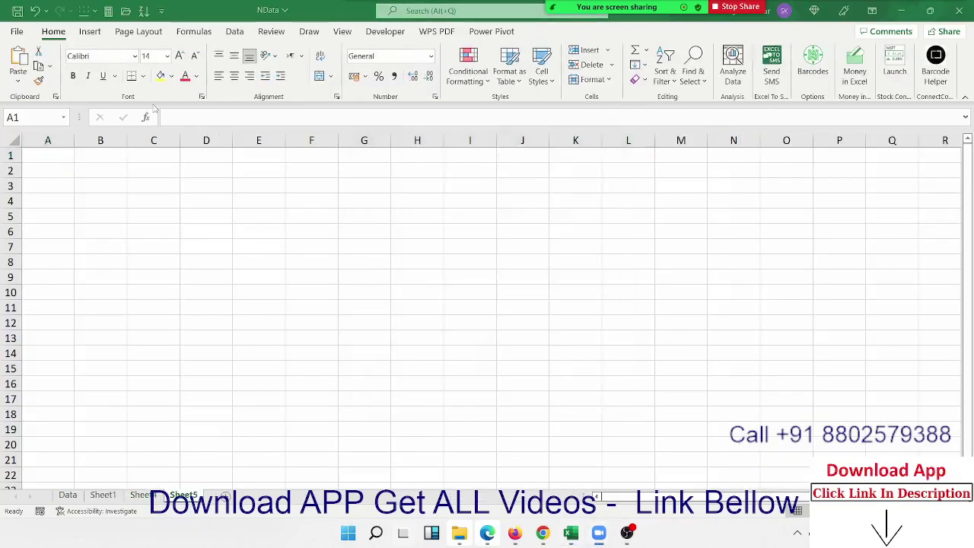
Step: Start an external-source PivotTable on Sheet5 and try Documents\Database8, which shows no visible tables
click(82, 37)
click(27, 79)
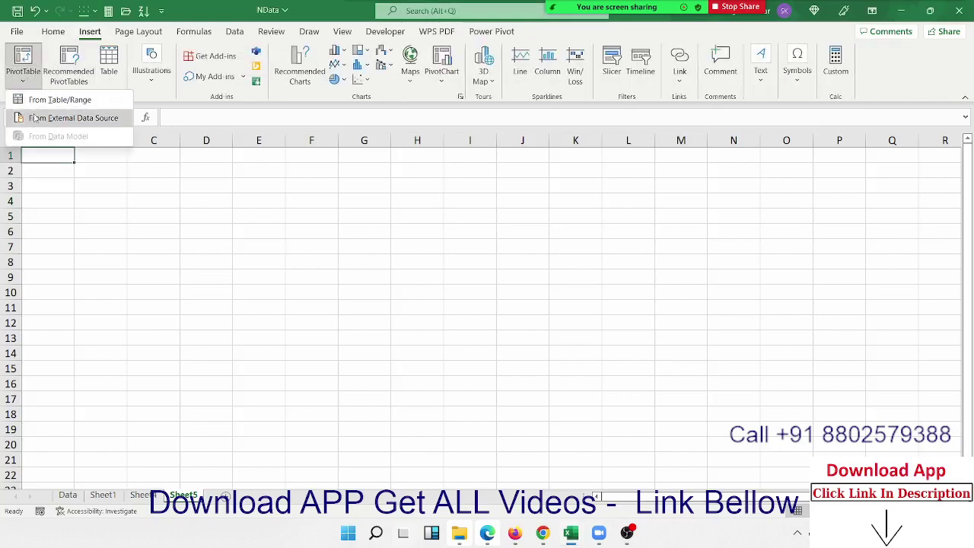
click(43, 118)
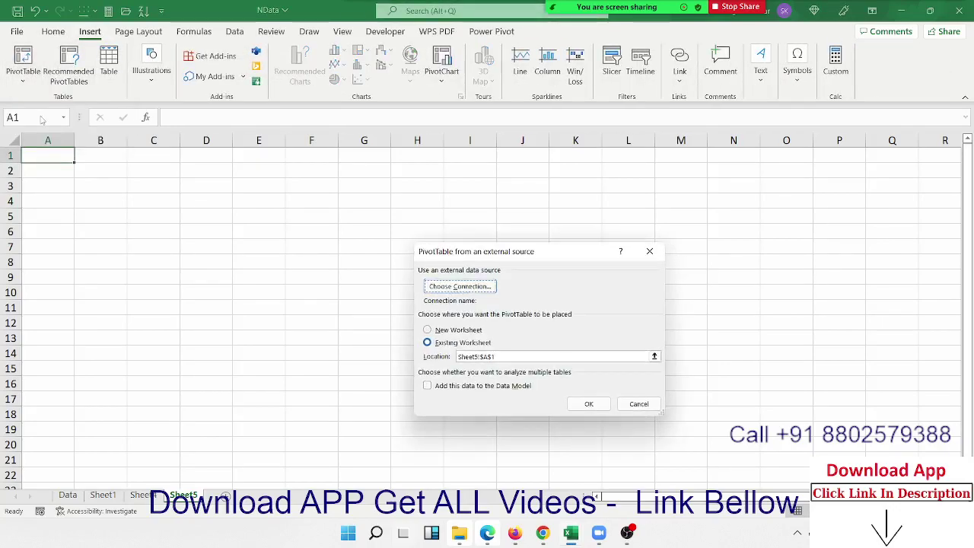
click(472, 292)
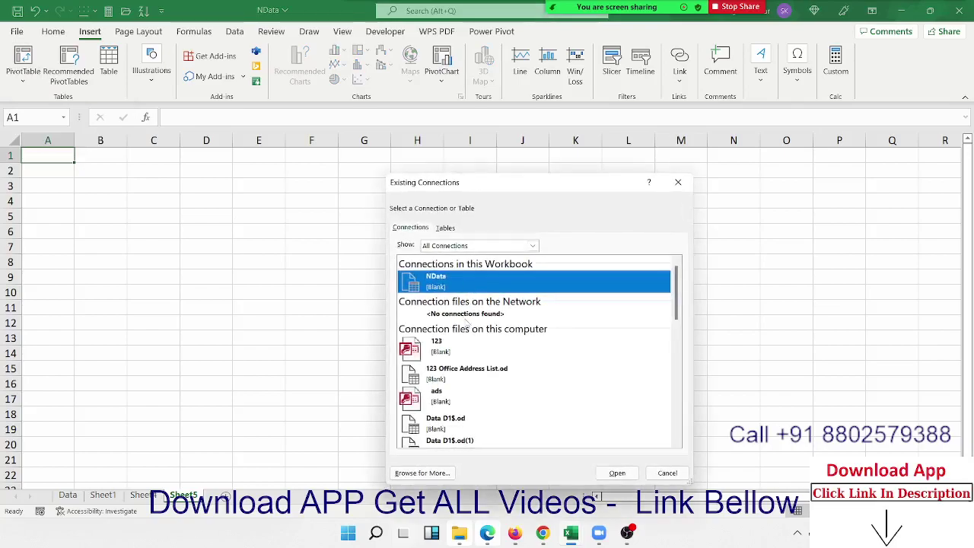
click(421, 473)
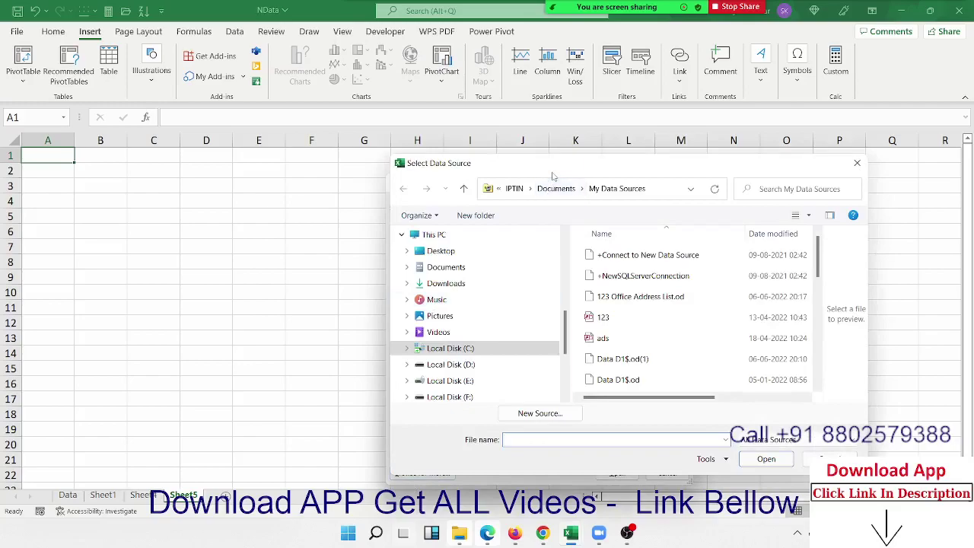
drag(554, 168, 171, 130)
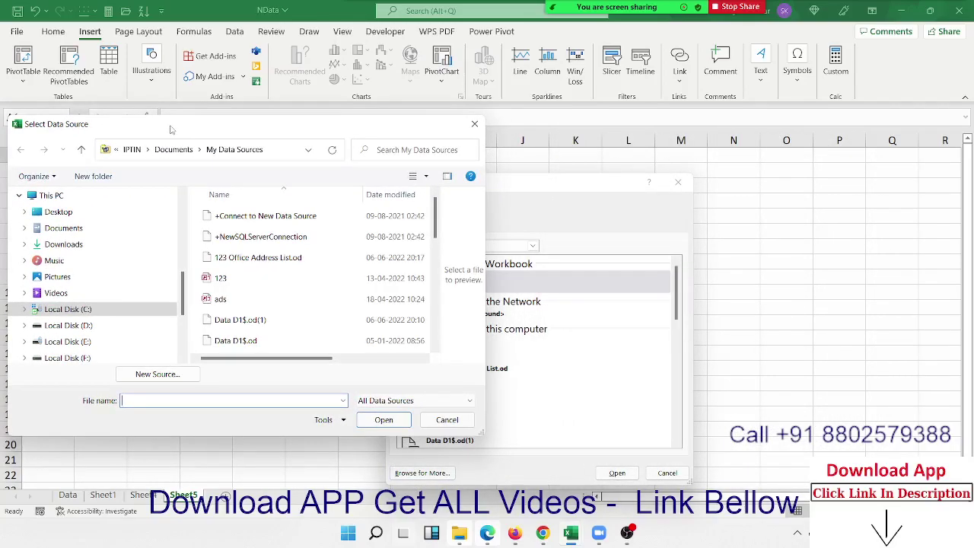
click(63, 245)
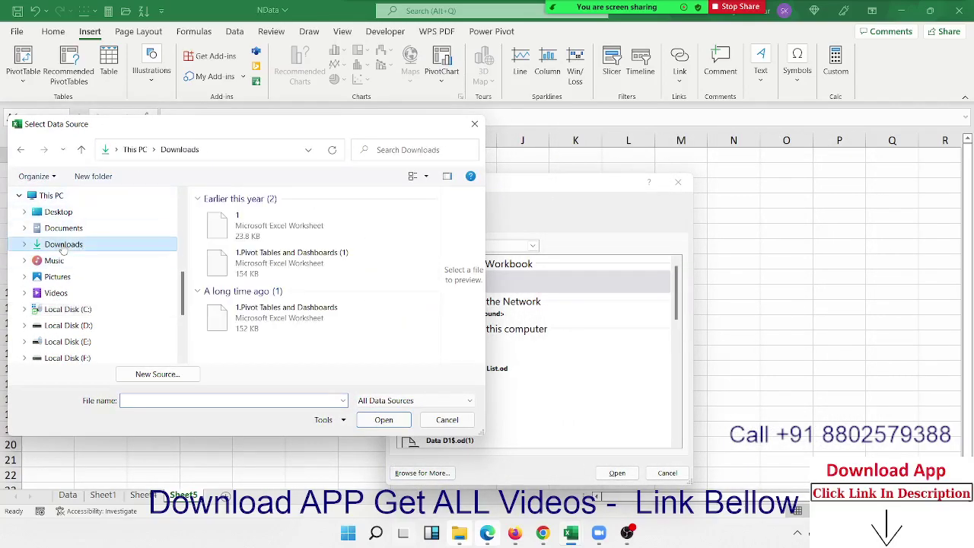
click(64, 229)
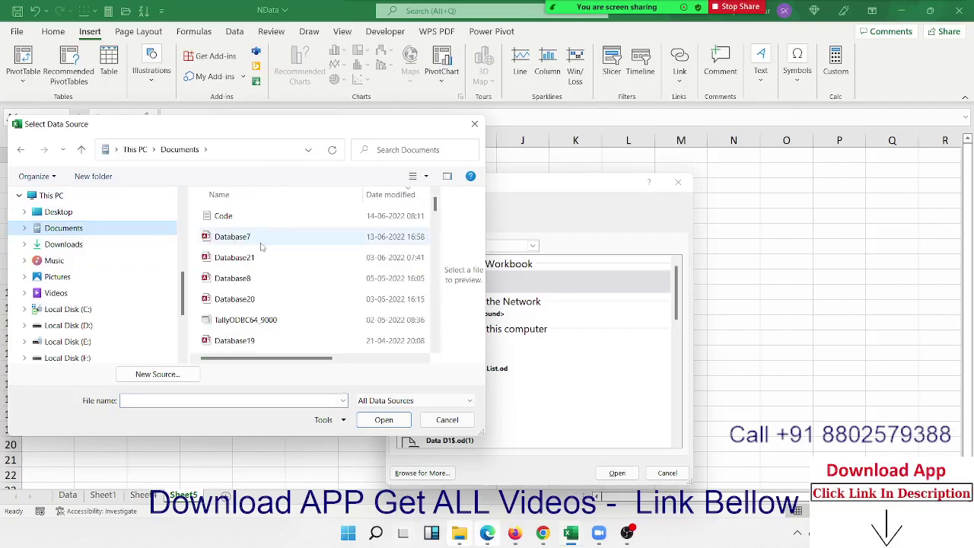
click(263, 280)
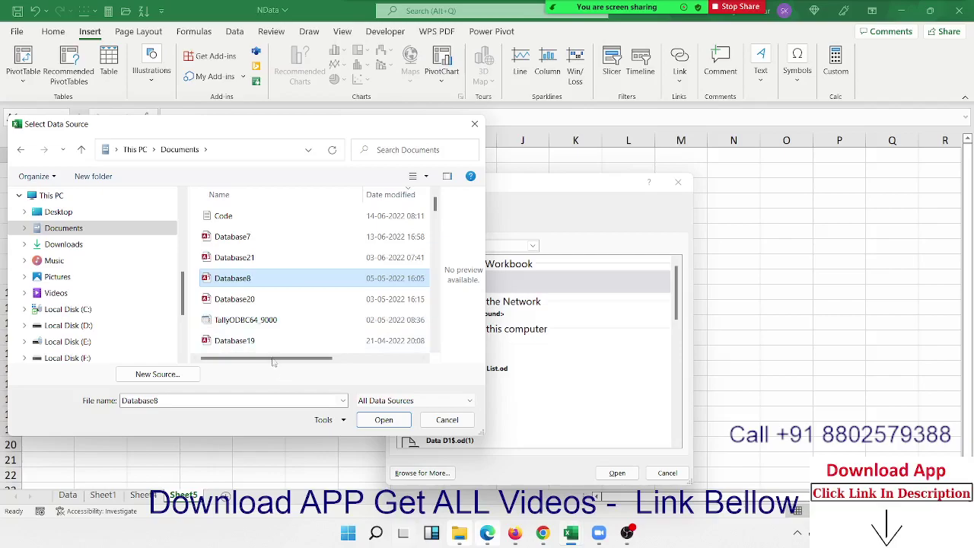
click(372, 422)
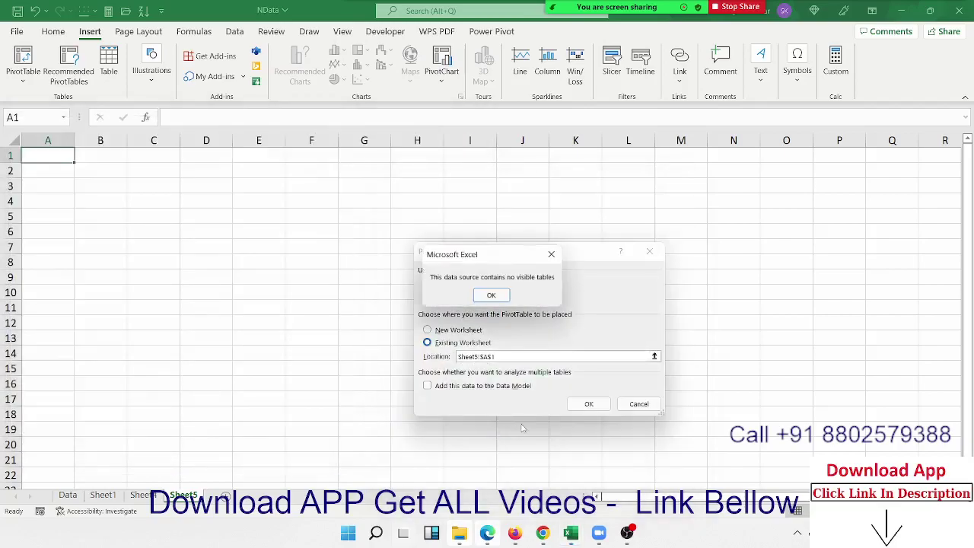
click(491, 295)
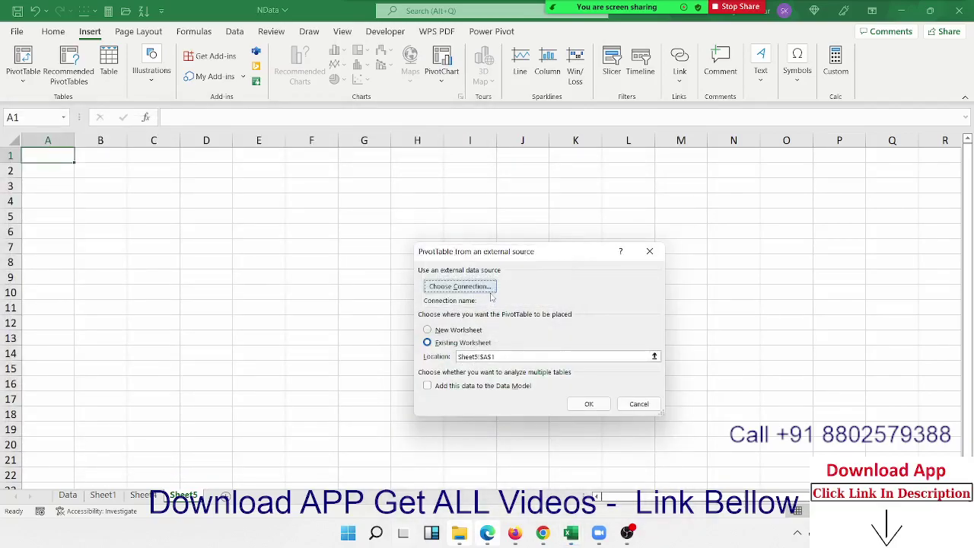
Step: Browse for another connection and try Documents\Database19, which also reports no visible tables
click(491, 294)
click(414, 471)
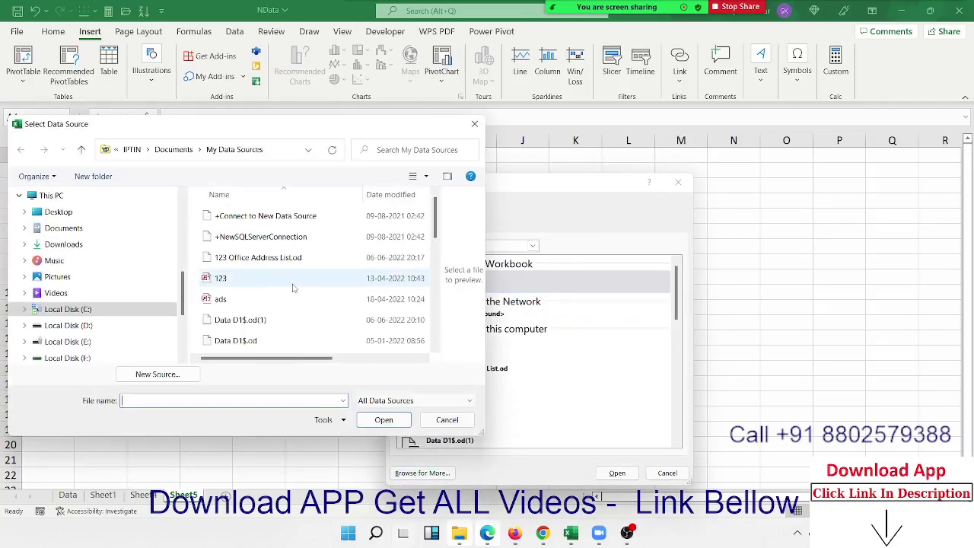
scroll(290, 287, down, 3)
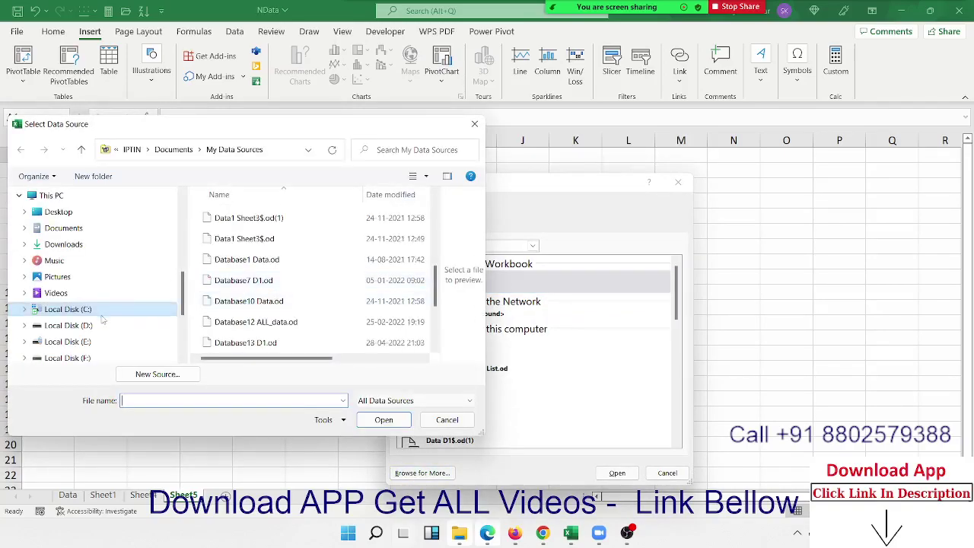
click(80, 229)
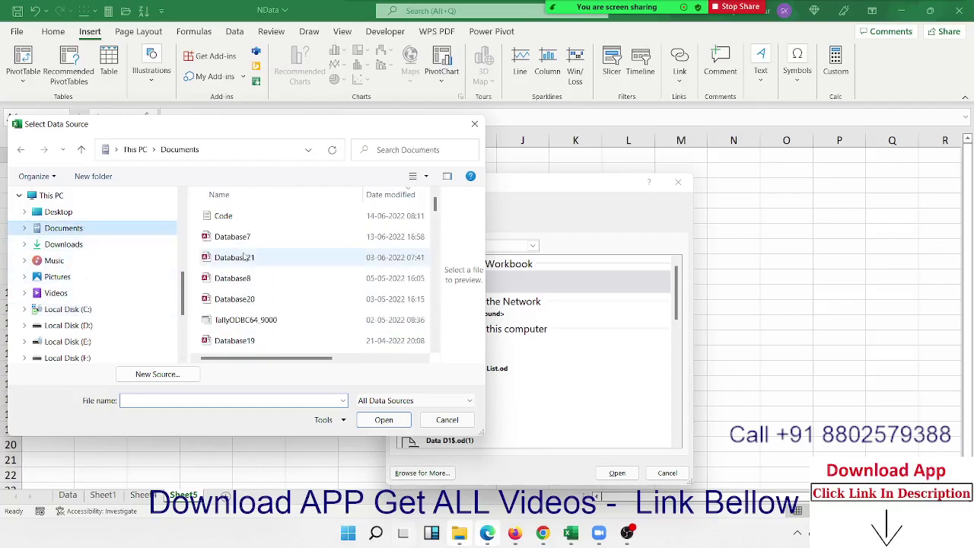
click(281, 344)
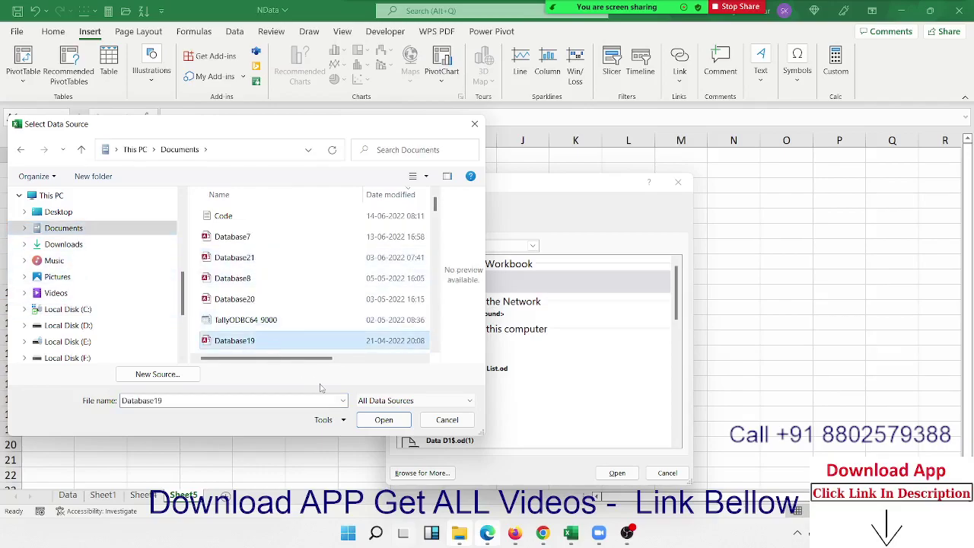
click(384, 420)
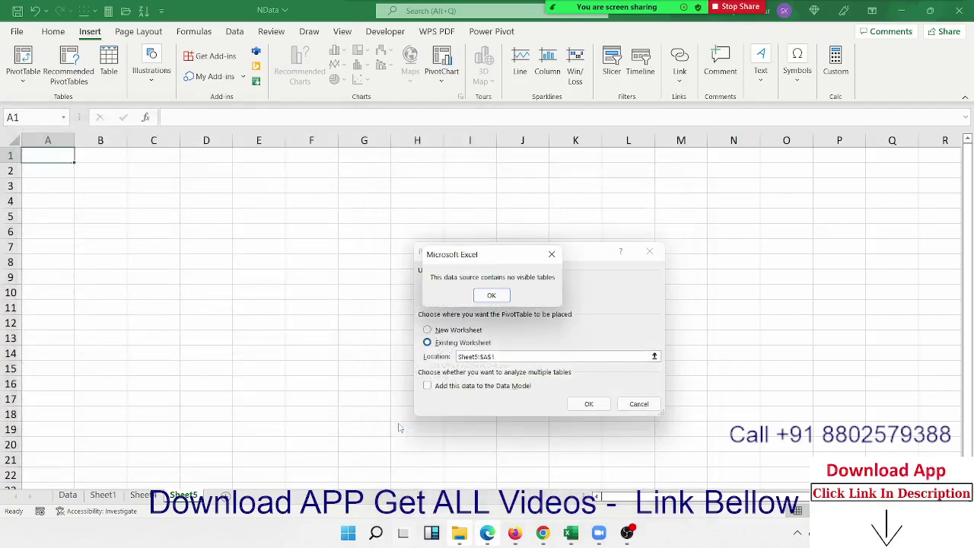
click(491, 295)
Step: Browse the Documents folder and open Database7 as the connection file
click(479, 291)
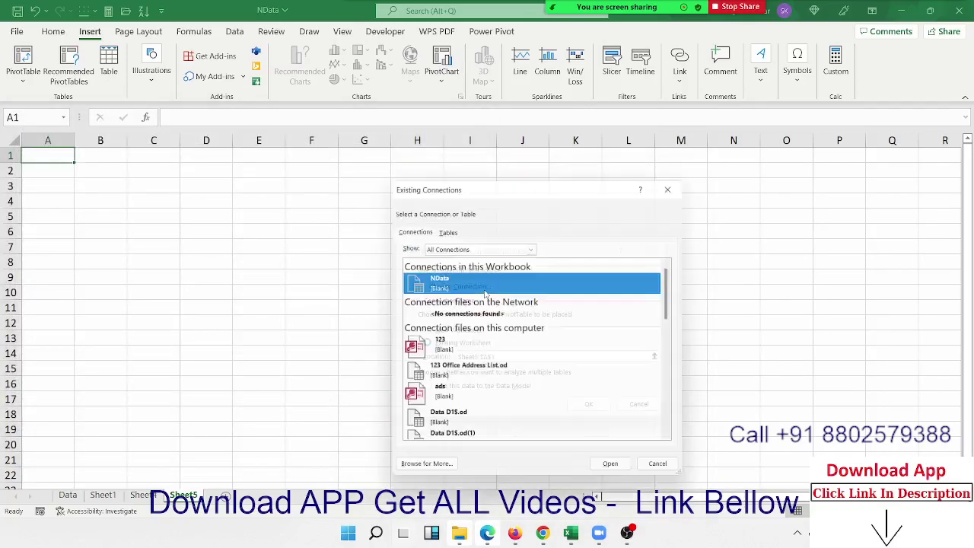
click(426, 472)
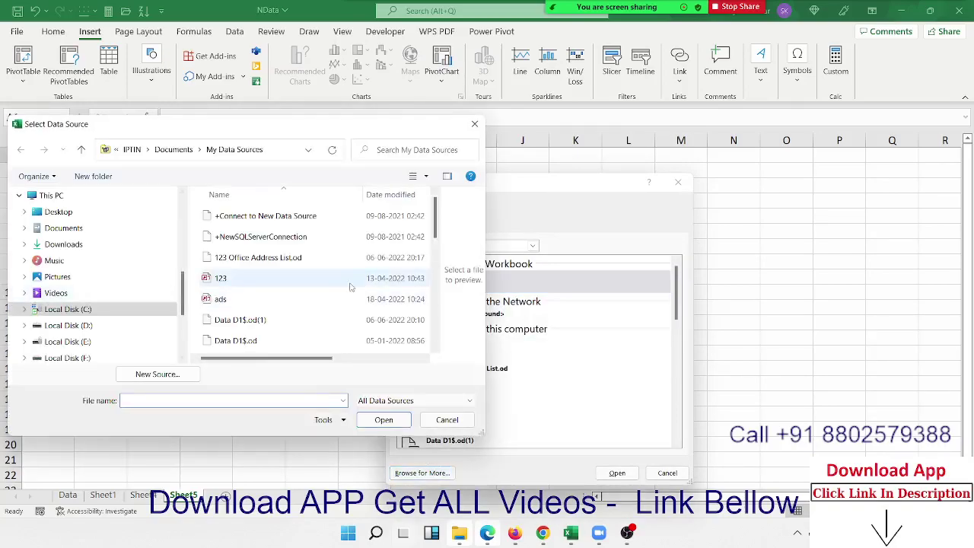
click(75, 246)
click(68, 228)
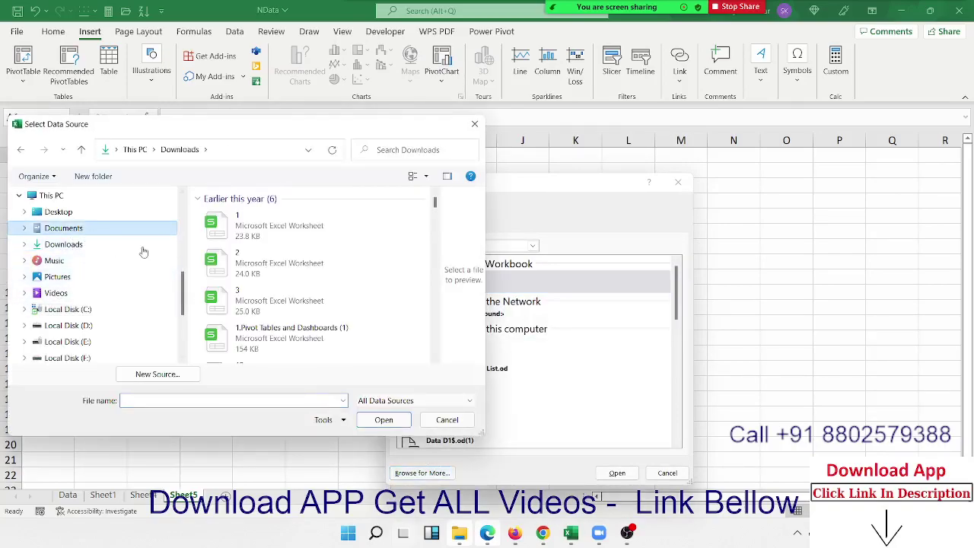
scroll(403, 239, down, 3)
scroll(397, 245, down, 3)
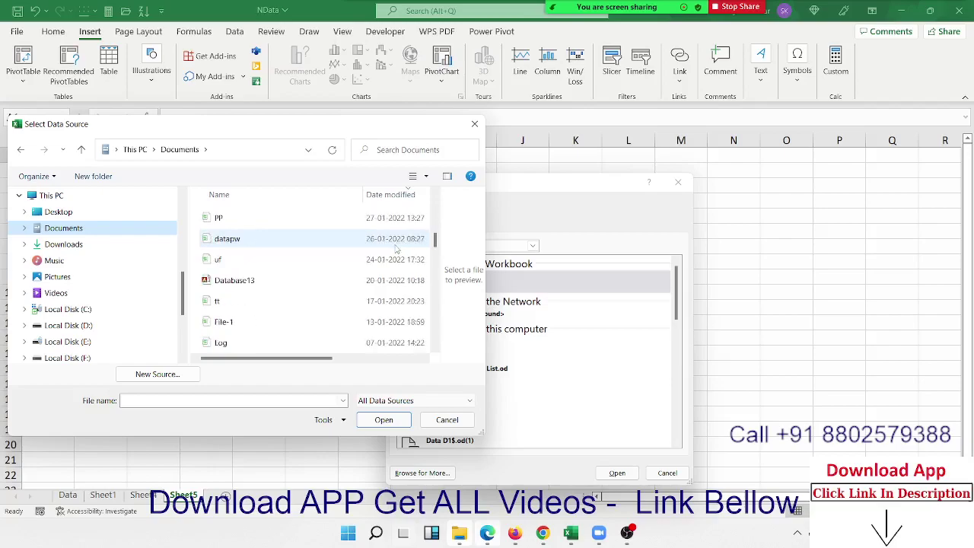
scroll(396, 249, up, 5)
scroll(271, 250, up, 2)
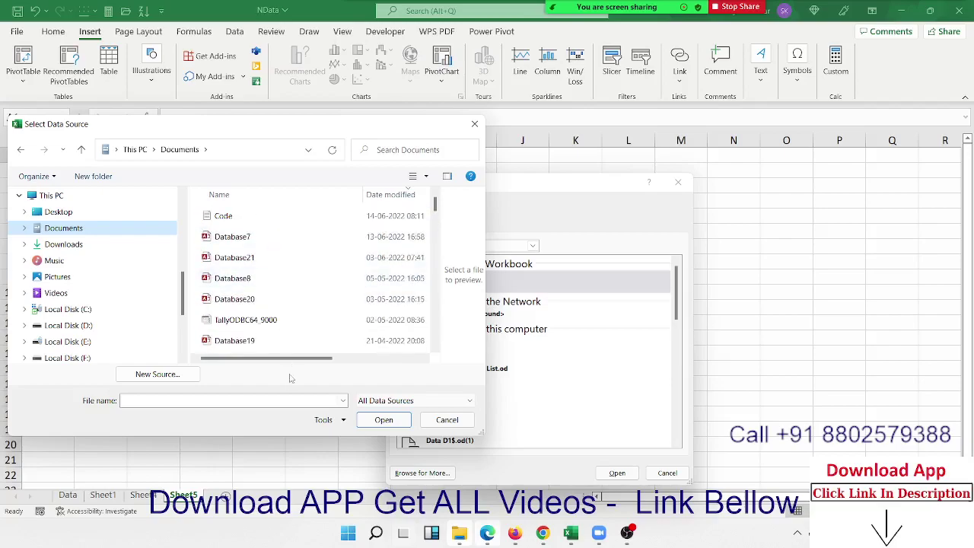
drag(293, 358, 373, 362)
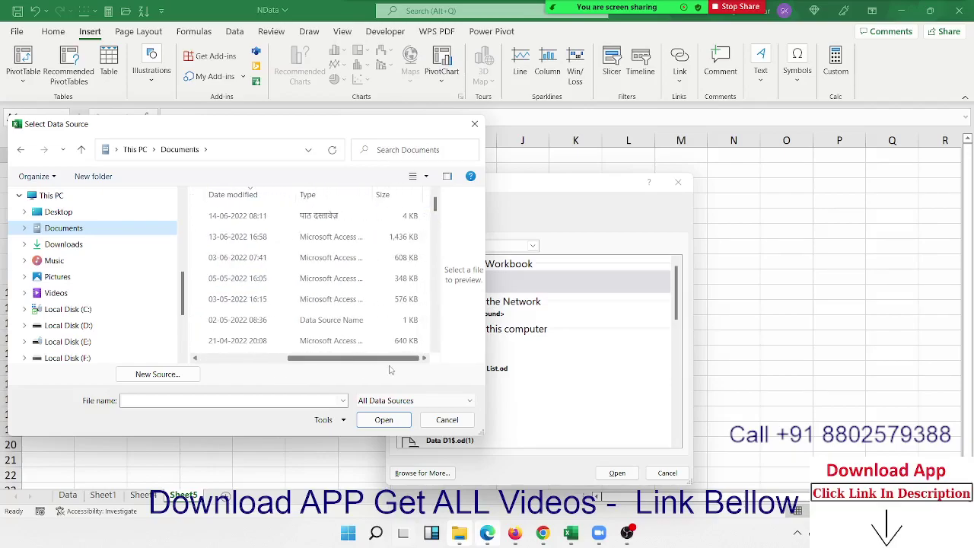
click(385, 236)
drag(360, 362, 220, 374)
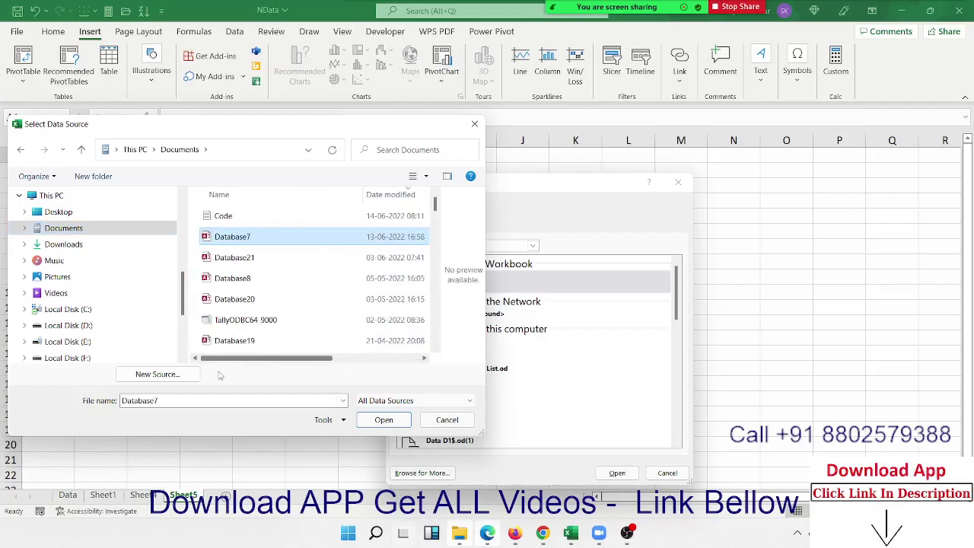
click(383, 419)
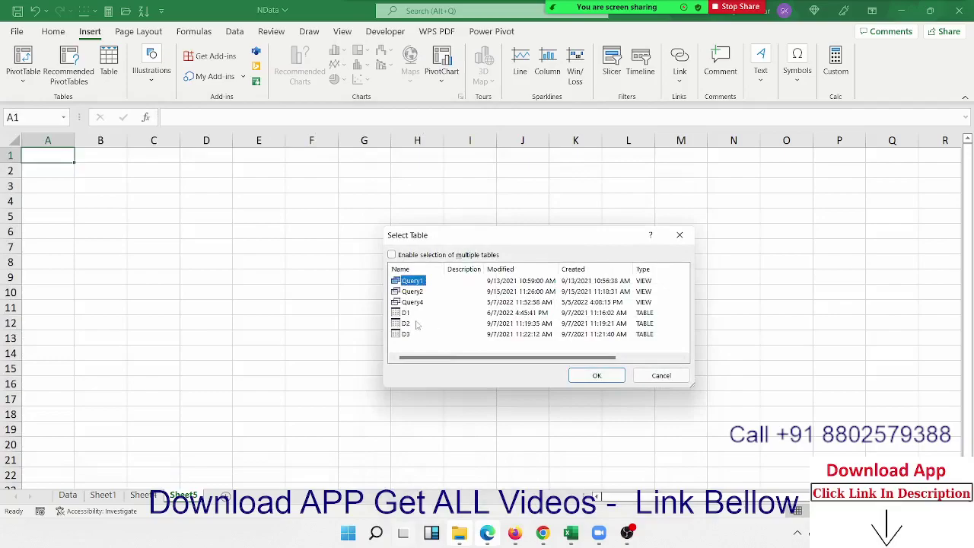
Step: Pick the D1 table and create the empty PivotTable from it
click(407, 313)
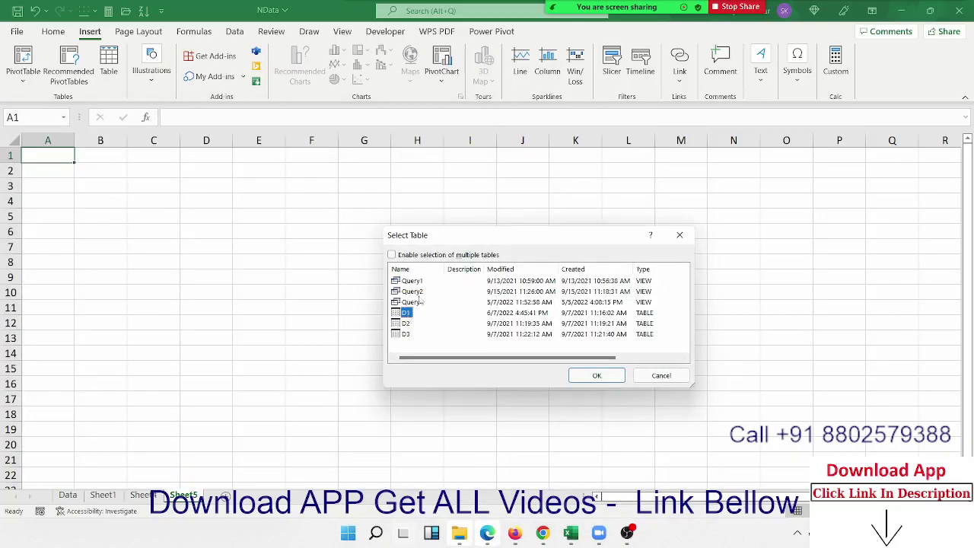
click(596, 375)
click(590, 404)
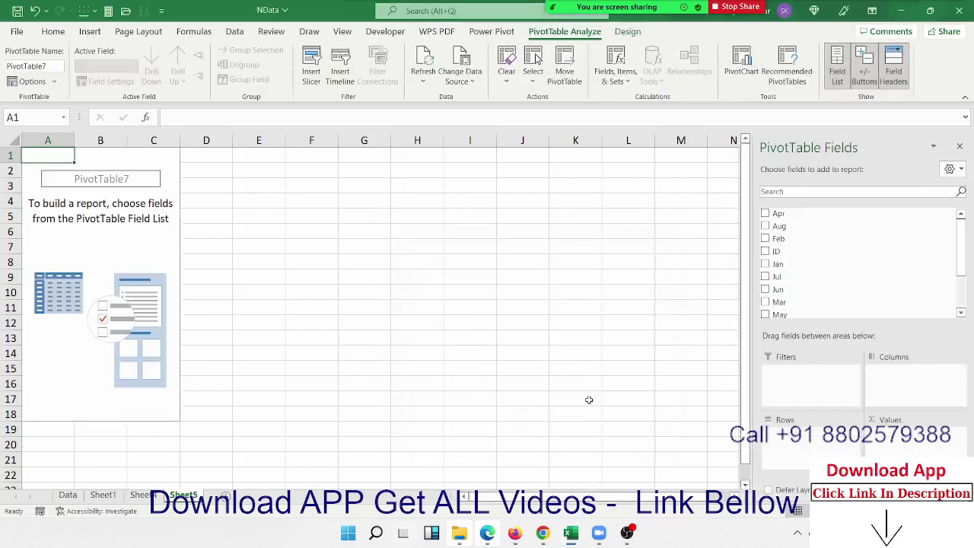
Step: Add a new blank Sheet6 to the workbook
click(89, 31)
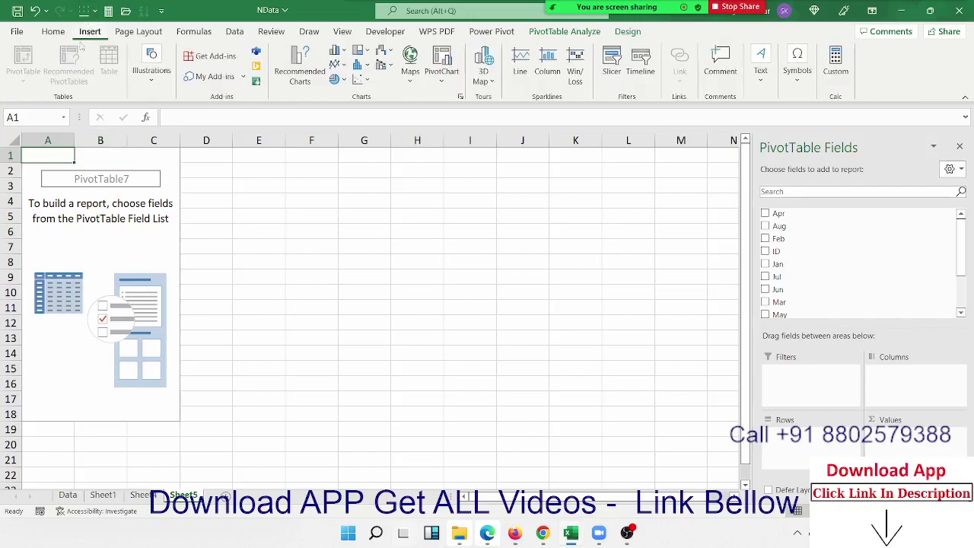
click(257, 415)
click(228, 496)
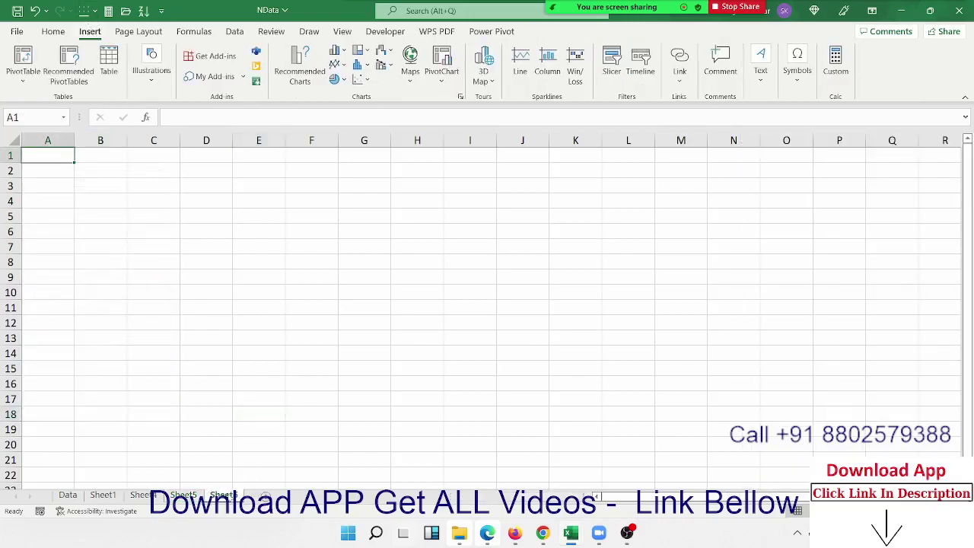
Step: Start an external-source PivotTable with a new Microsoft SQL Server data source connection
click(23, 80)
click(34, 118)
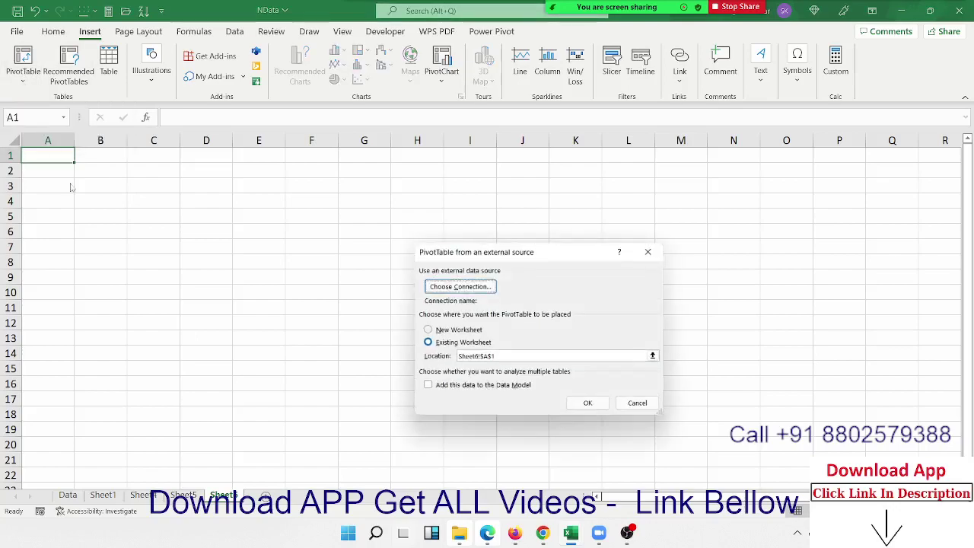
click(456, 290)
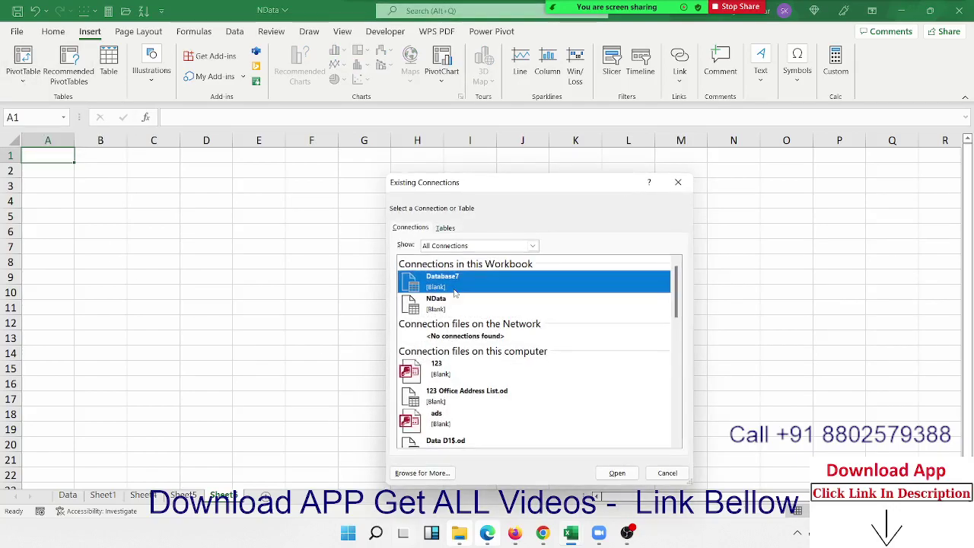
click(418, 473)
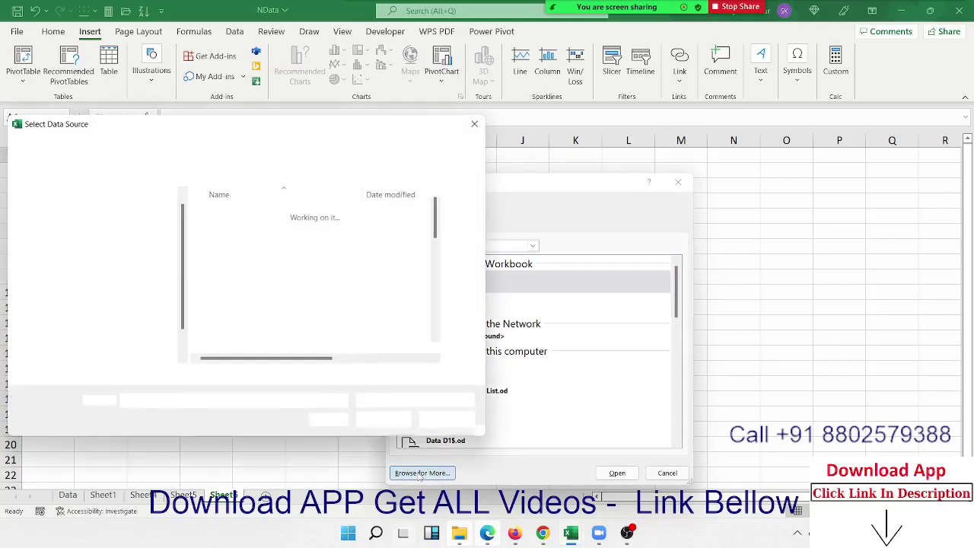
click(174, 378)
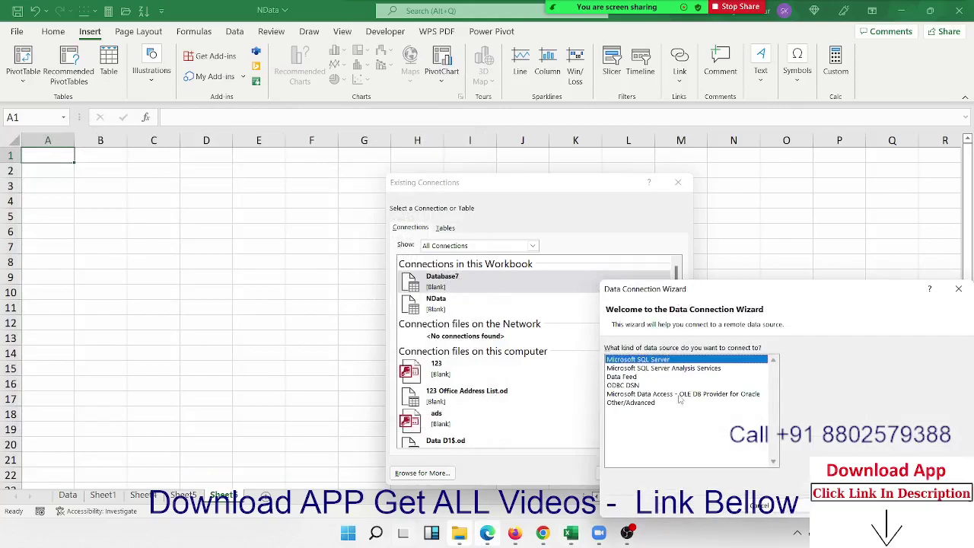
drag(660, 290, 227, 226)
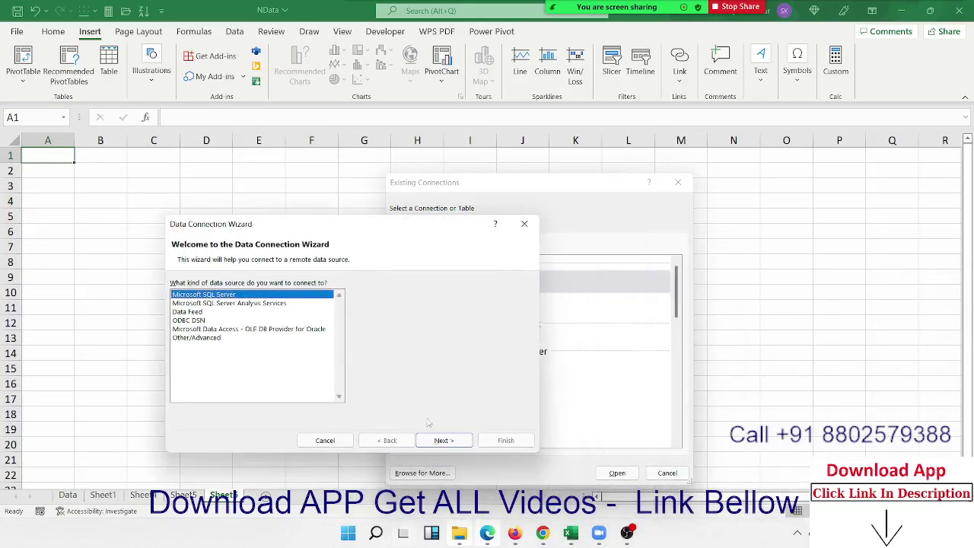
click(443, 439)
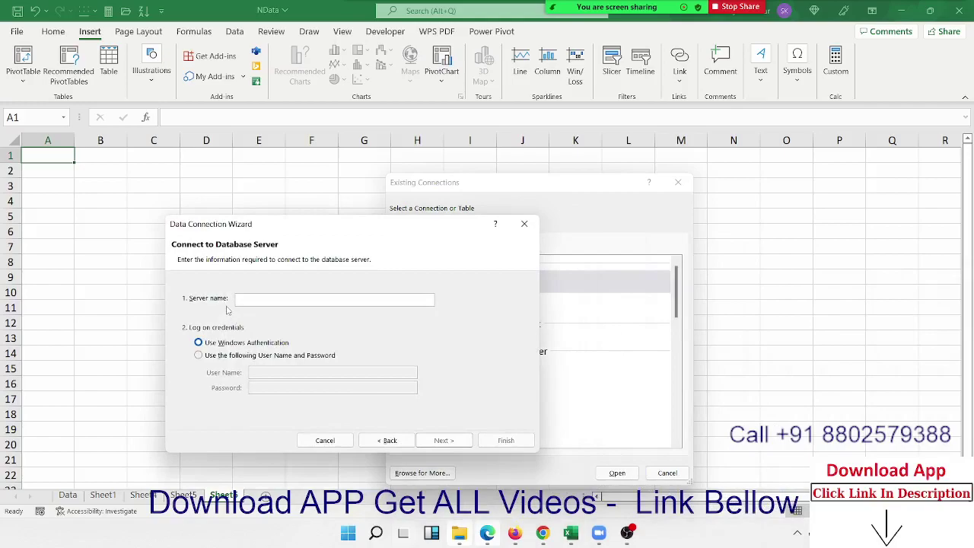
Step: Launch SQL Server Management Studio 18 by searching 'sq' from the Start menu
mouse_move(617, 530)
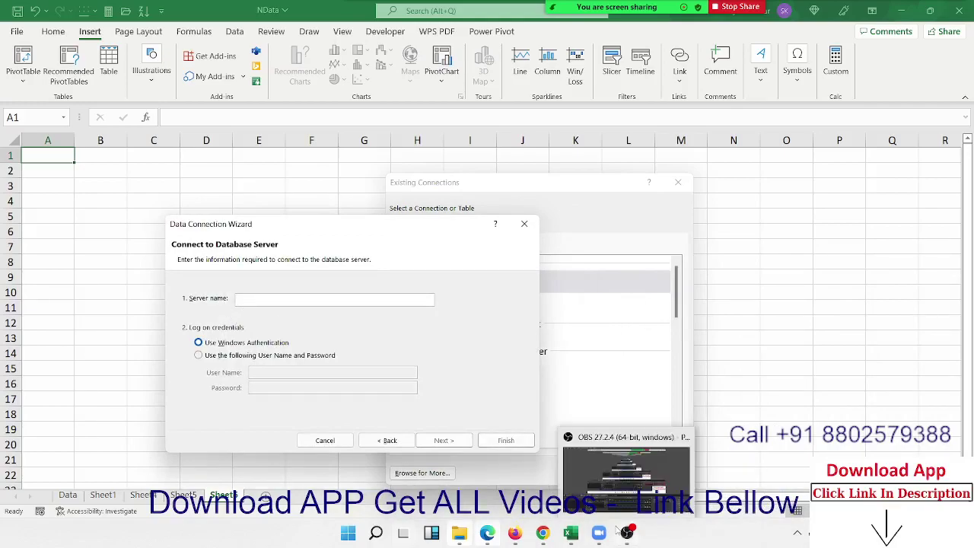
key(super)
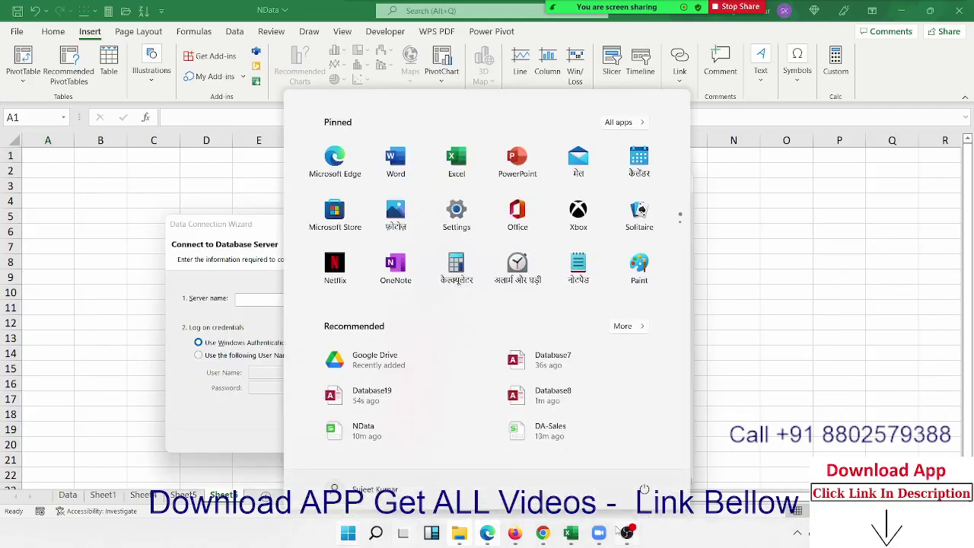
text(sq)
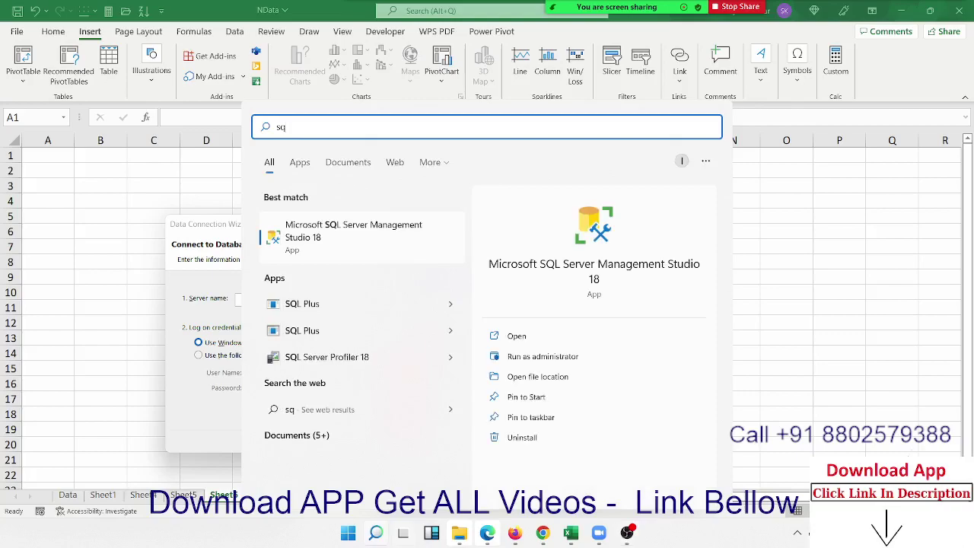
key(Escape)
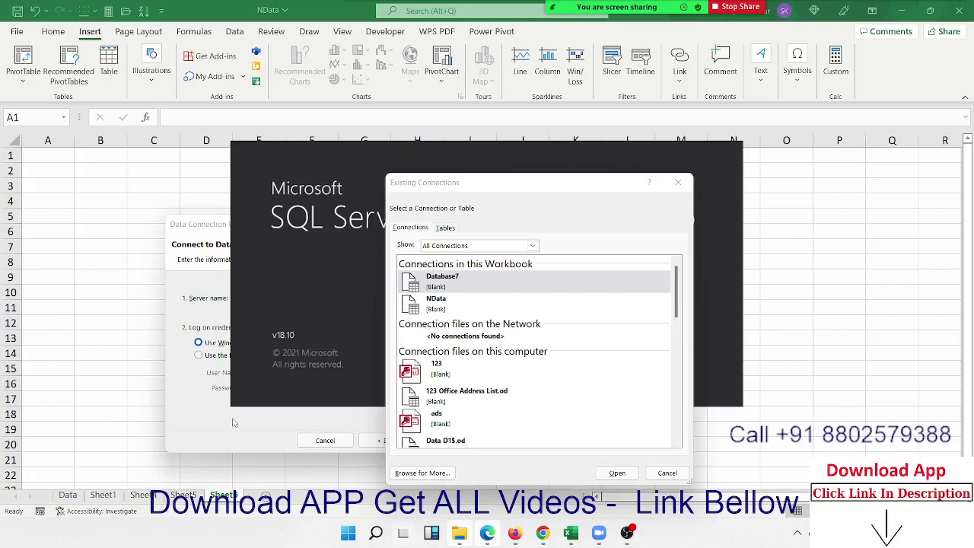
Step: Cancel the connection wizard, file browser, Existing Connections and PivotTable dialogs, leaving Sheet6 blank
click(234, 422)
click(321, 445)
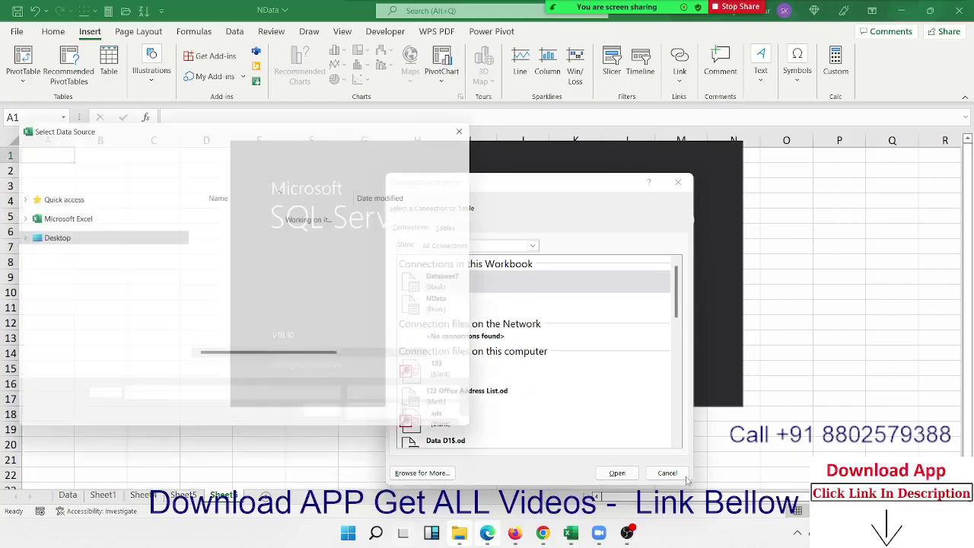
key(Escape)
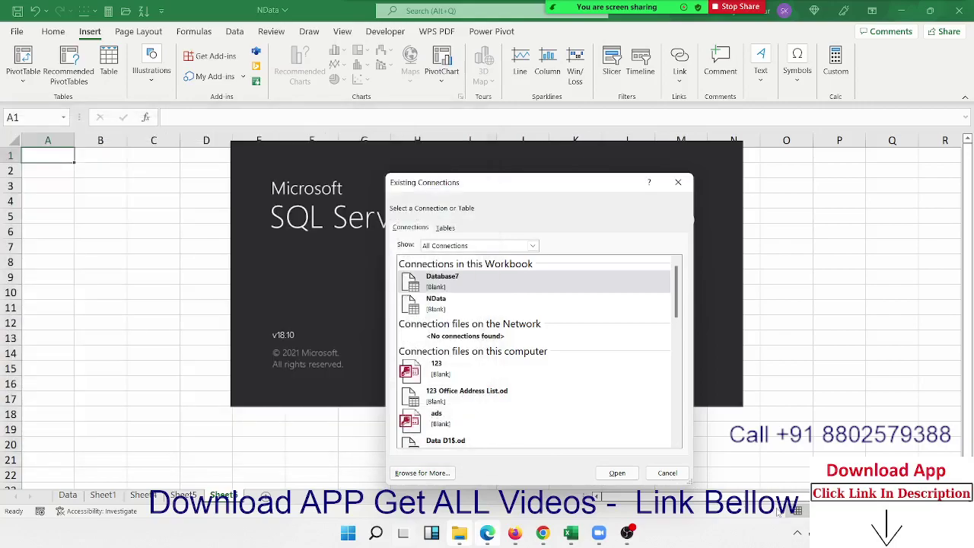
click(668, 473)
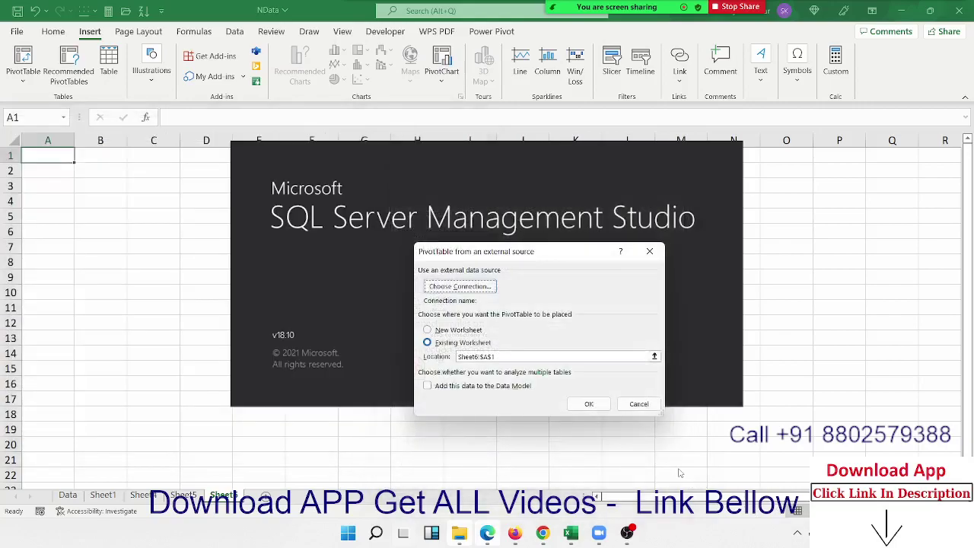
click(640, 406)
click(565, 411)
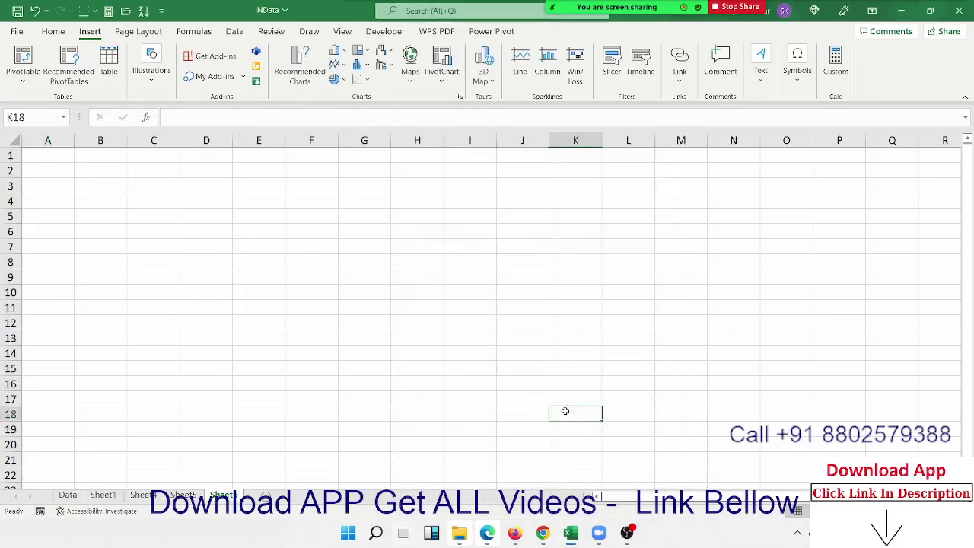
Step: In a new Chrome tab, search Google for 'word mobile user'
click(541, 535)
mouse_move(603, 6)
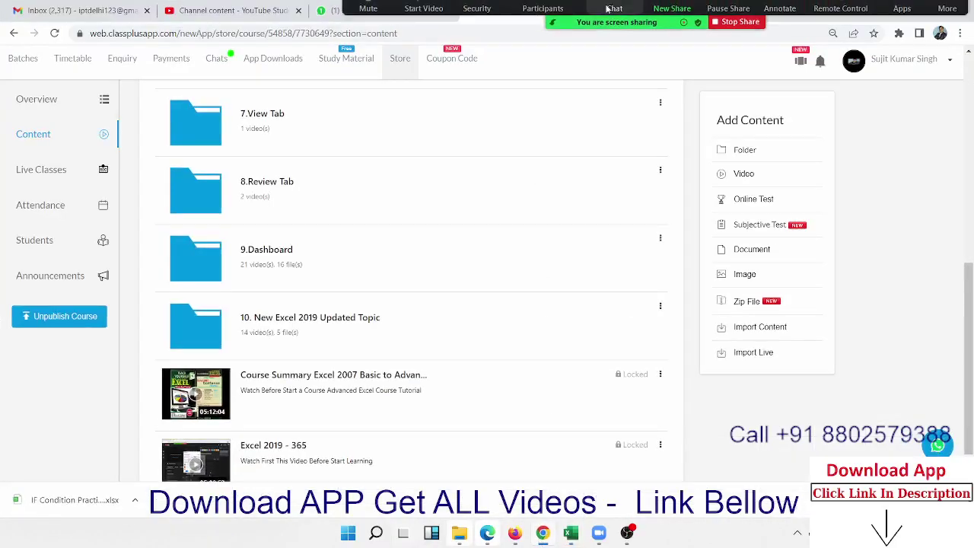
click(555, 42)
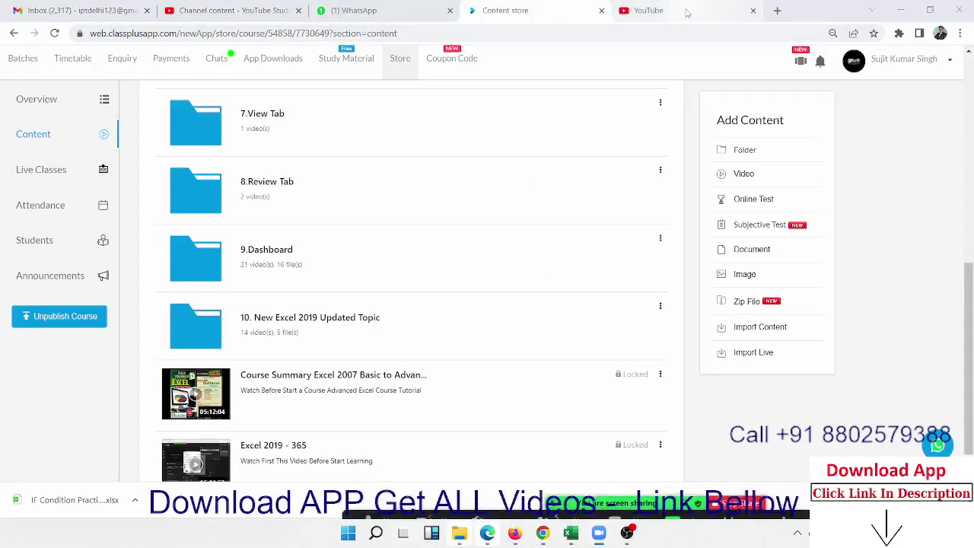
click(677, 10)
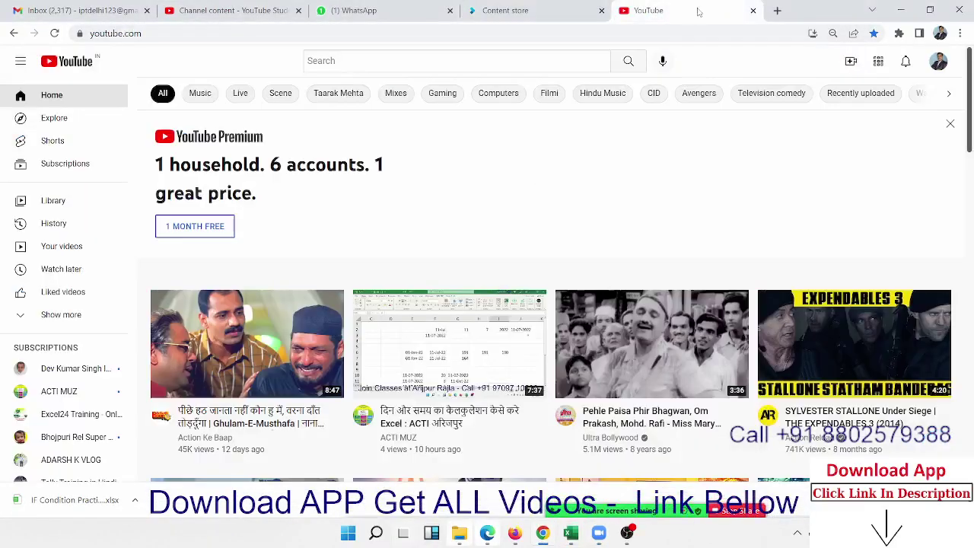
click(779, 11)
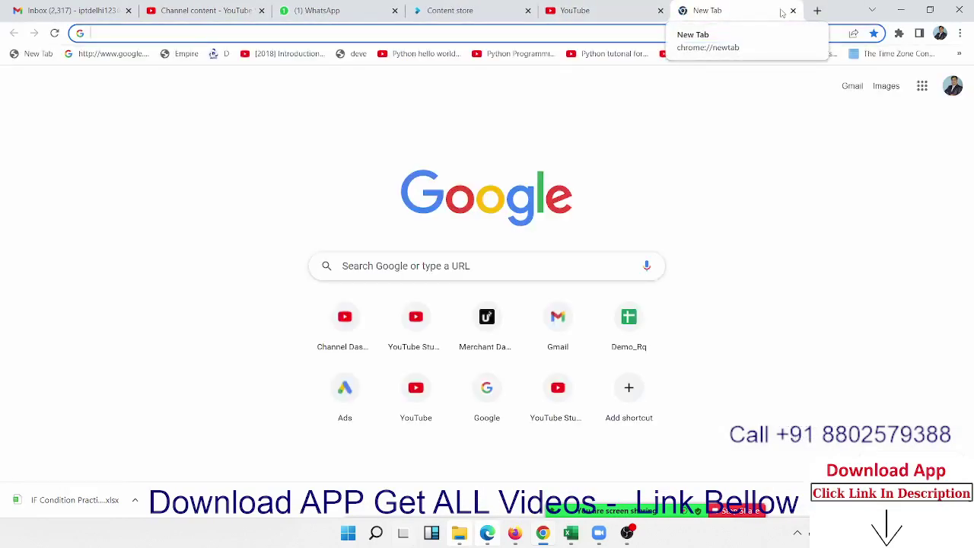
text(ip)
key(BackSpace)
key(BackSpace)
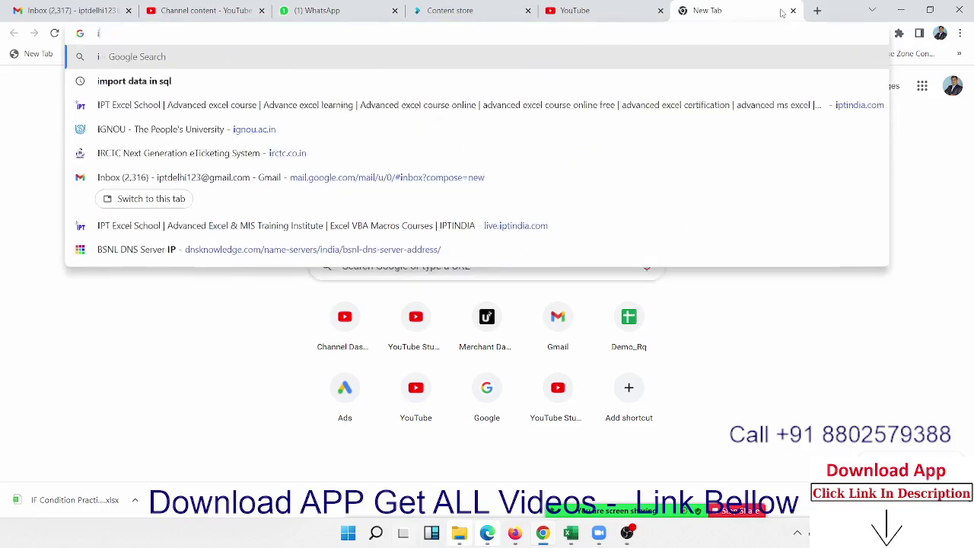
key(BackSpace)
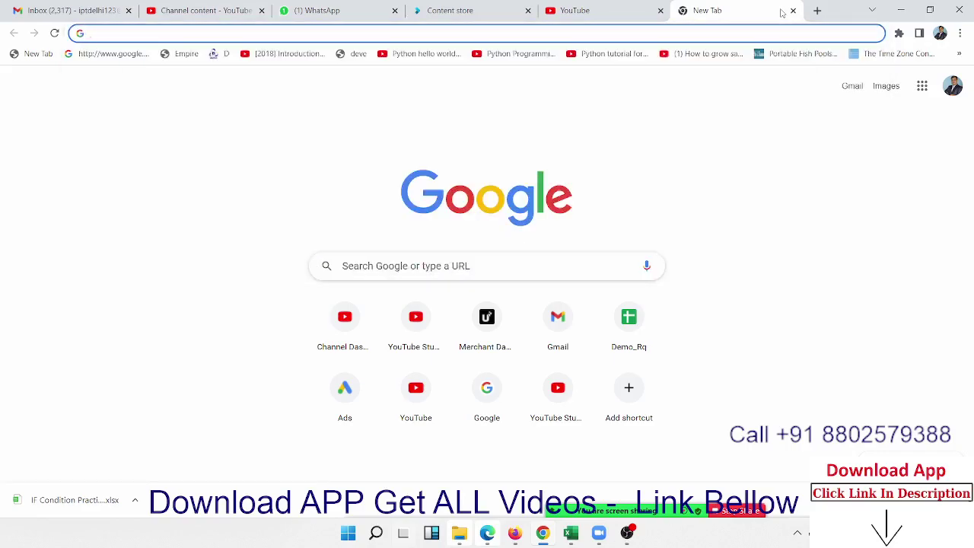
text(w)
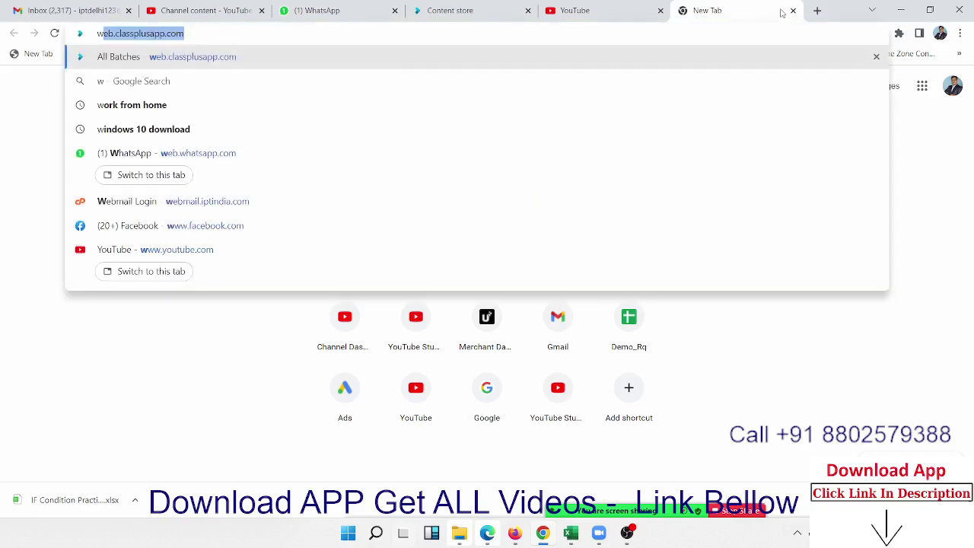
text(ord)
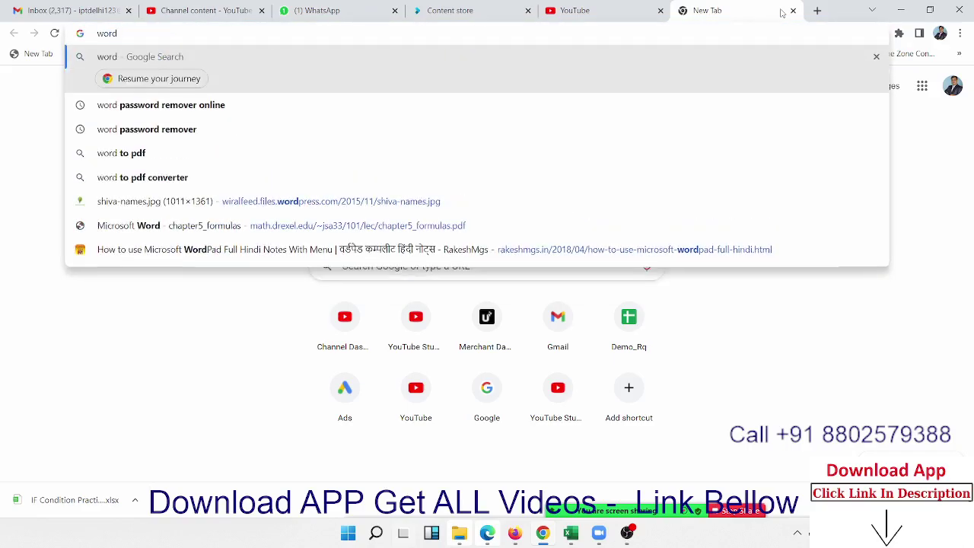
text( mob)
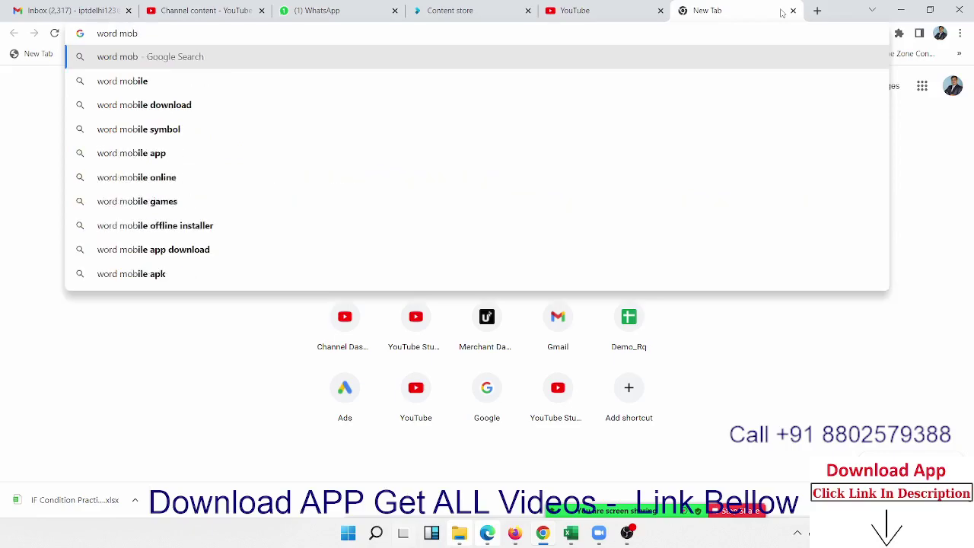
text(ile )
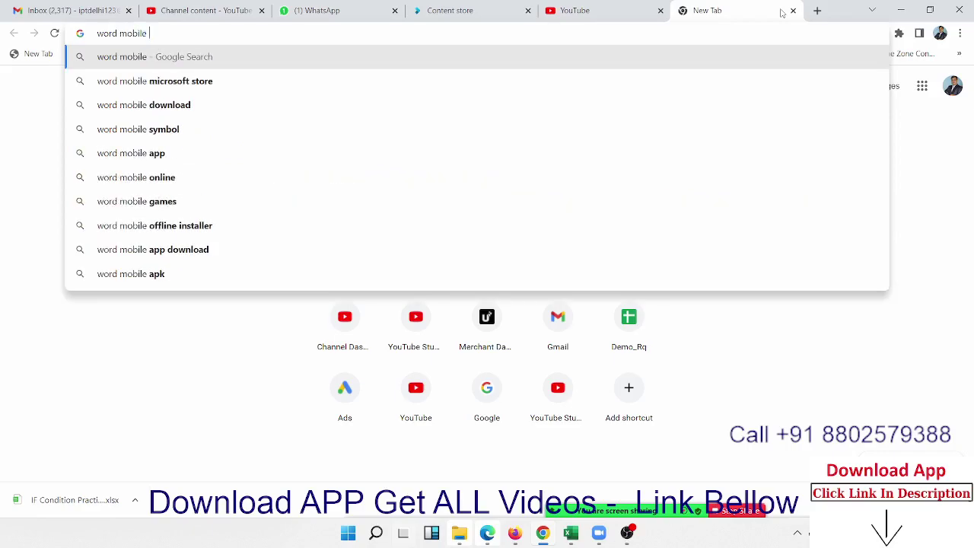
text(use)
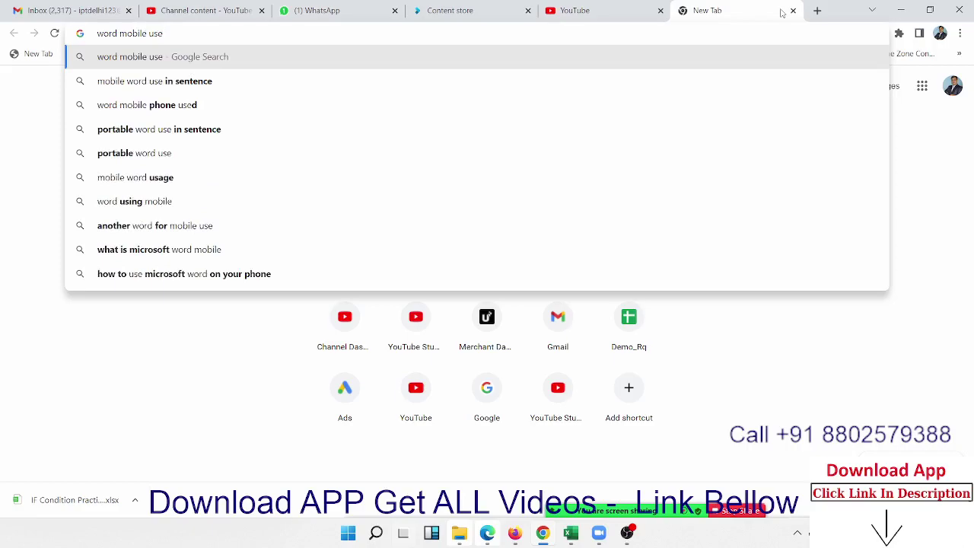
text(r)
key(Return)
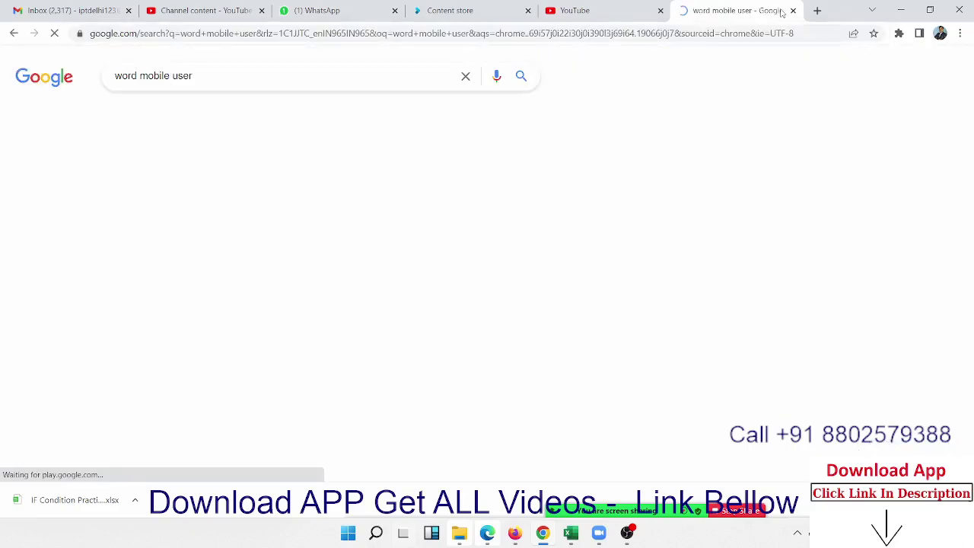
Step: Refine the search to the suggestion 'world mobile users by country'
scroll(272, 254, down, 4)
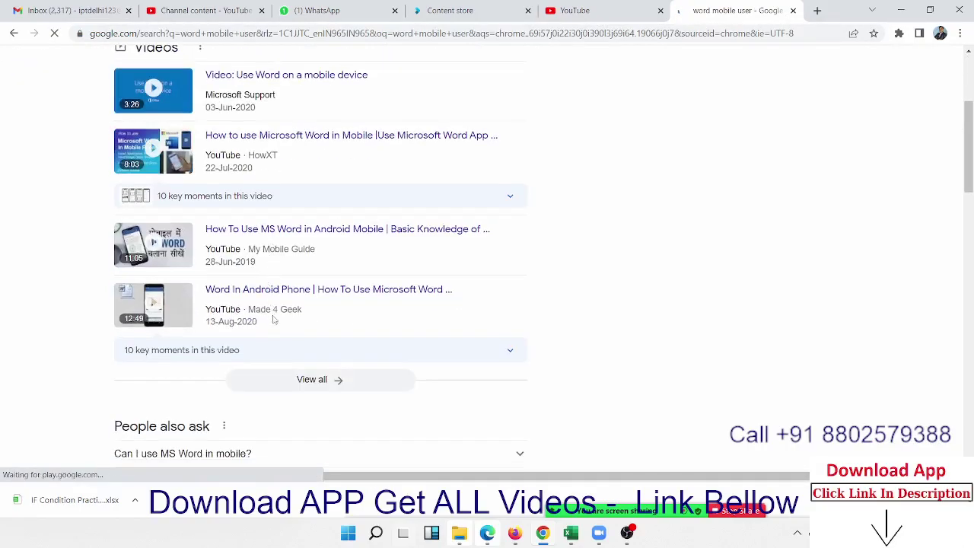
scroll(277, 364, down, 2)
scroll(251, 320, up, 6)
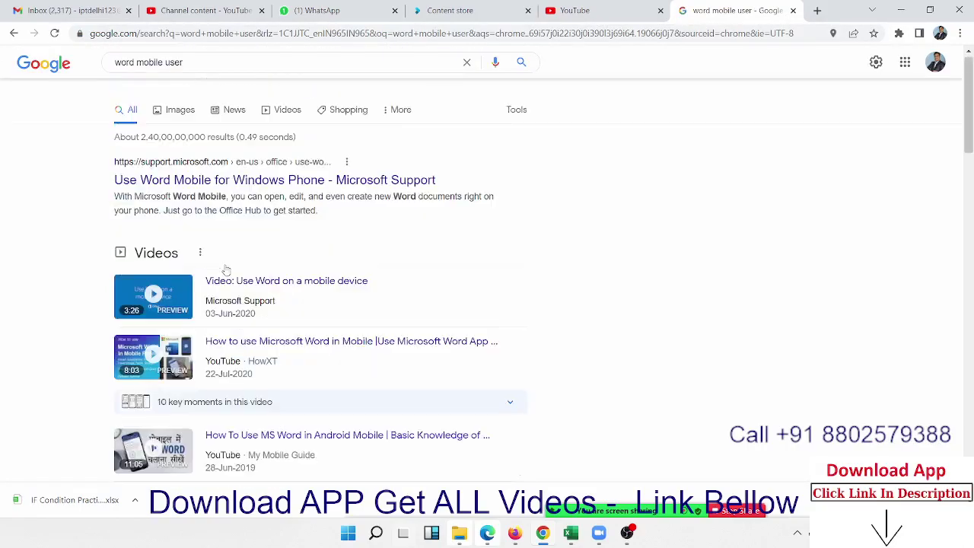
click(127, 76)
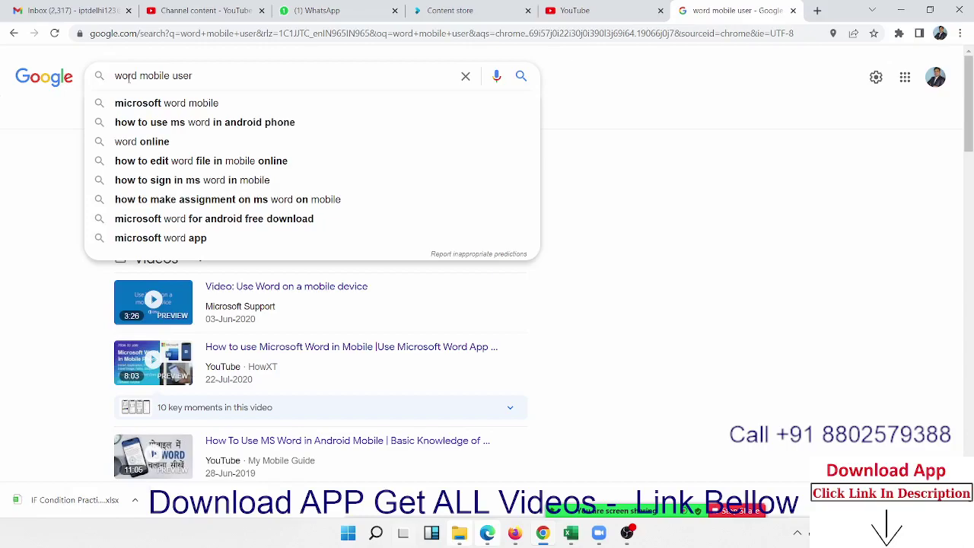
text(l)
click(135, 110)
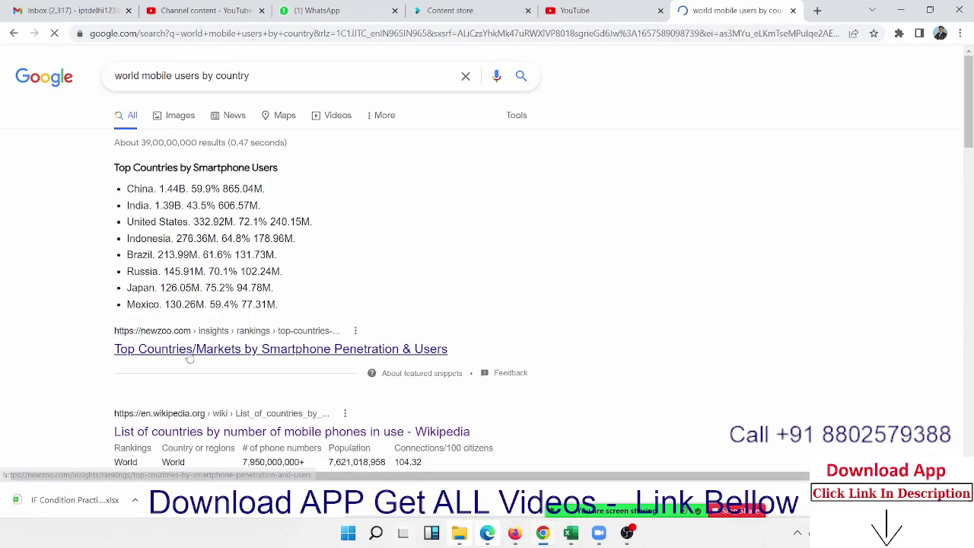
Step: Open the Wikipedia list of countries by number of mobile phones in use
click(180, 433)
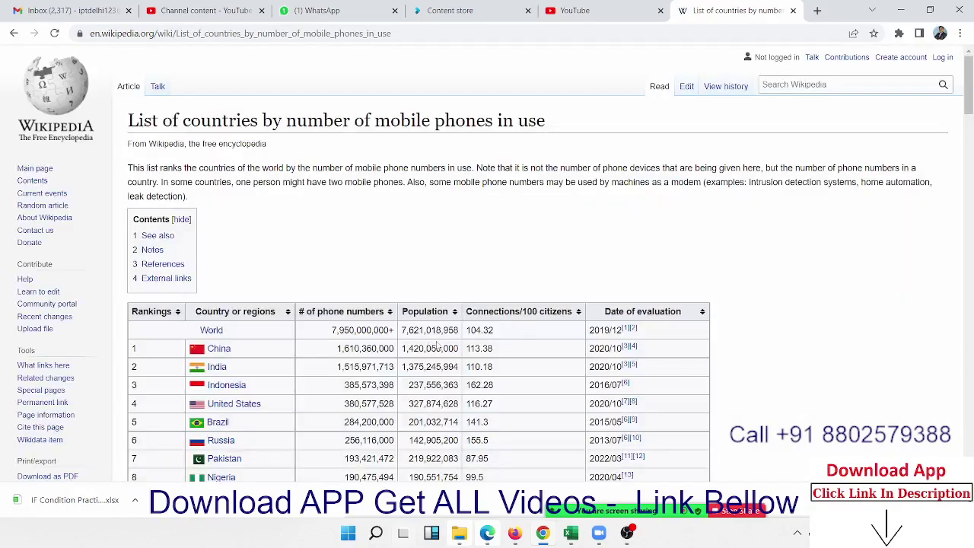
double_click(433, 348)
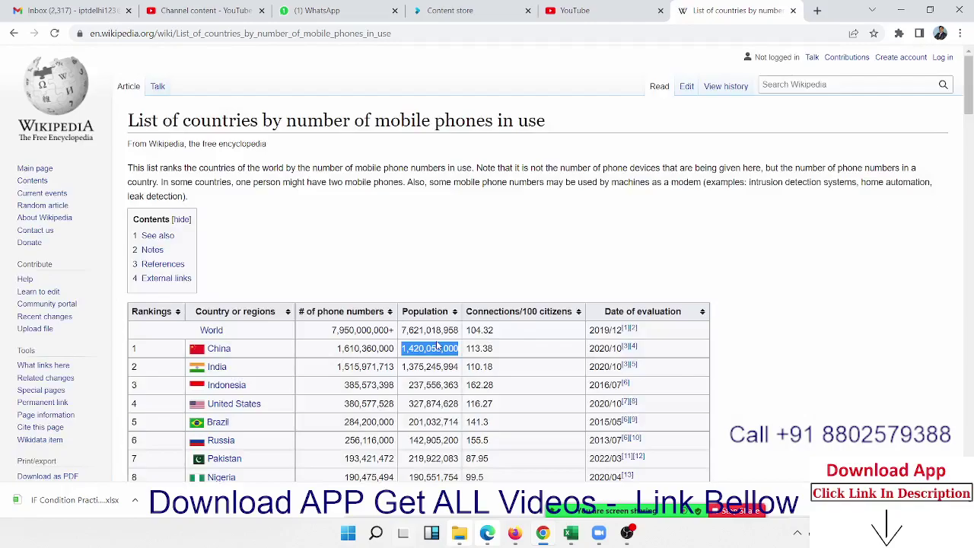
scroll(437, 350, down, 8)
scroll(437, 350, down, 5)
scroll(437, 346, up, 15)
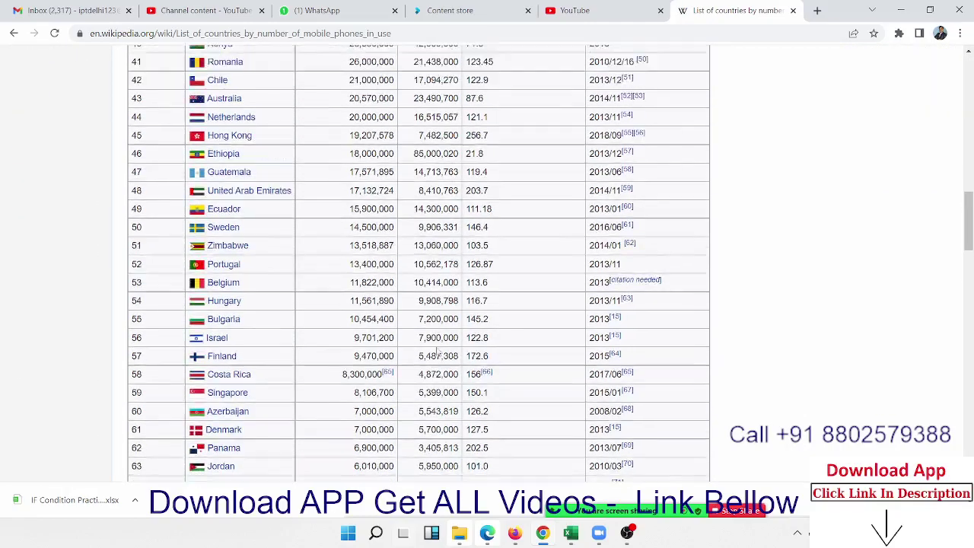
Step: Copy the Wikipedia page URL and switch to the blank Book7 workbook
click(202, 34)
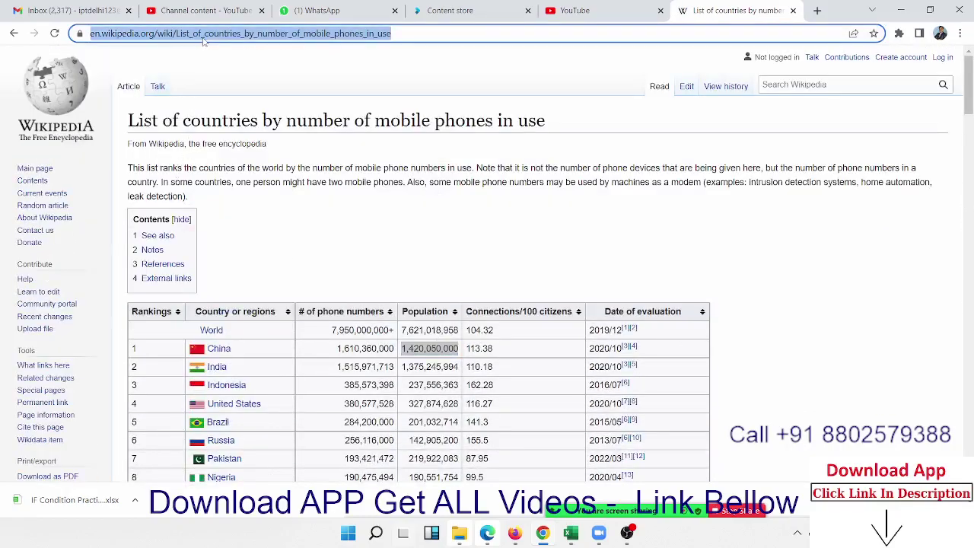
right_click(202, 34)
click(259, 128)
mouse_move(570, 538)
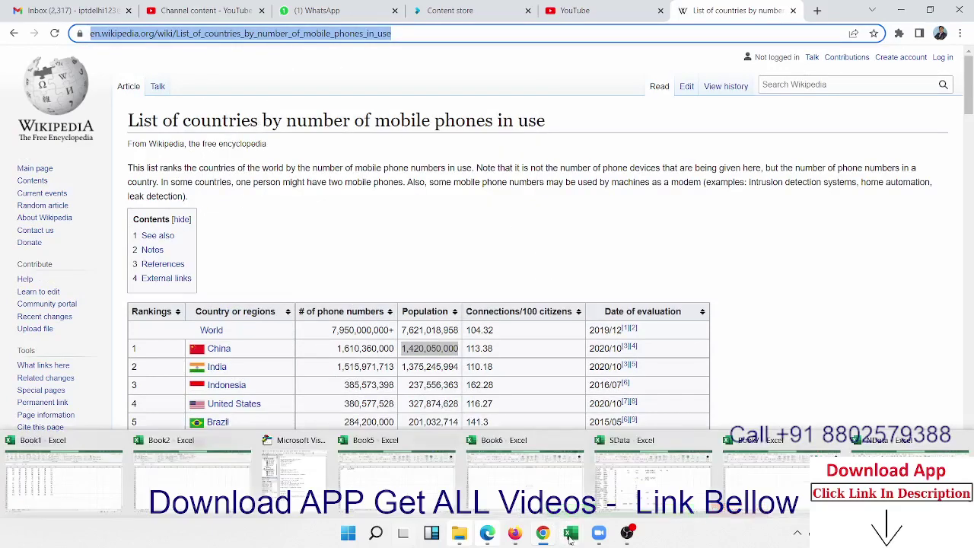
click(768, 475)
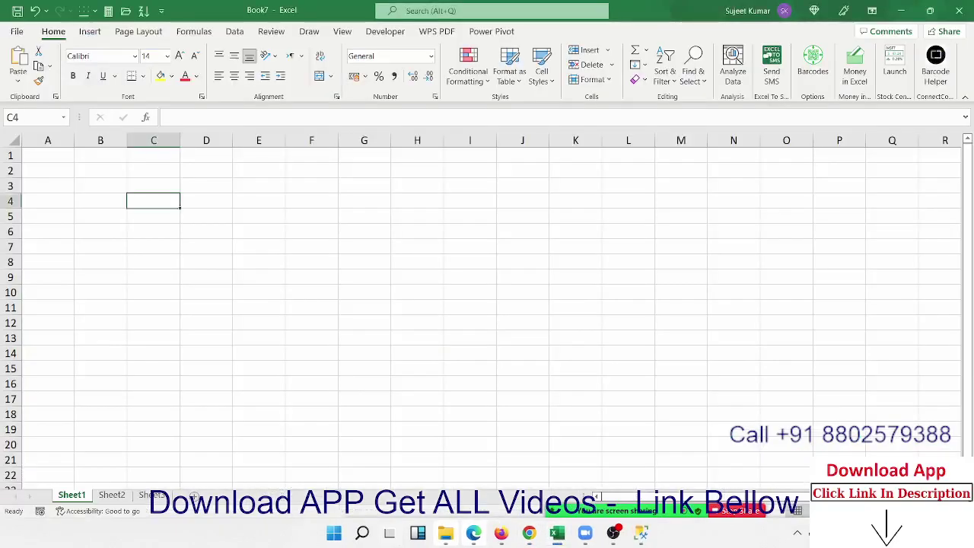
Step: Starting at cell A3, import From Web using the pasted Wikipedia URL
click(67, 185)
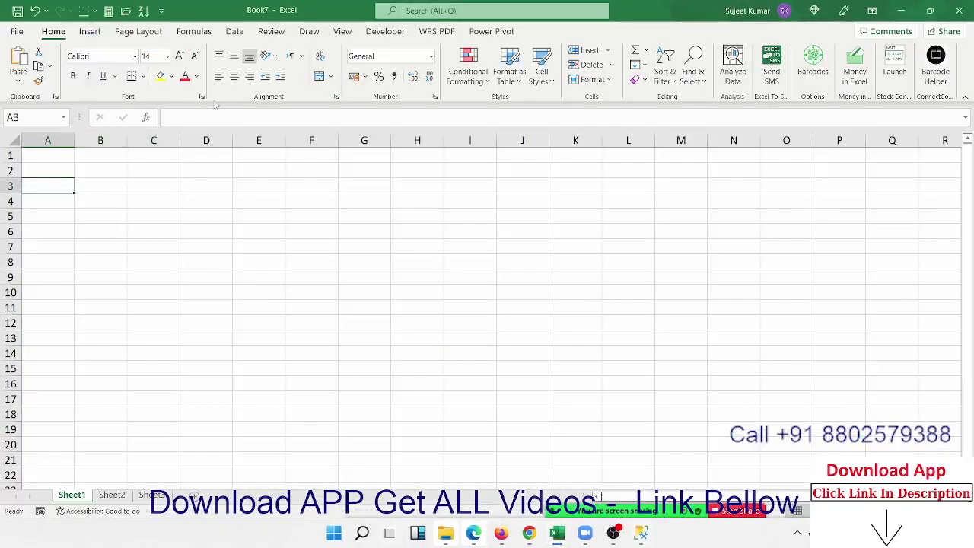
click(236, 32)
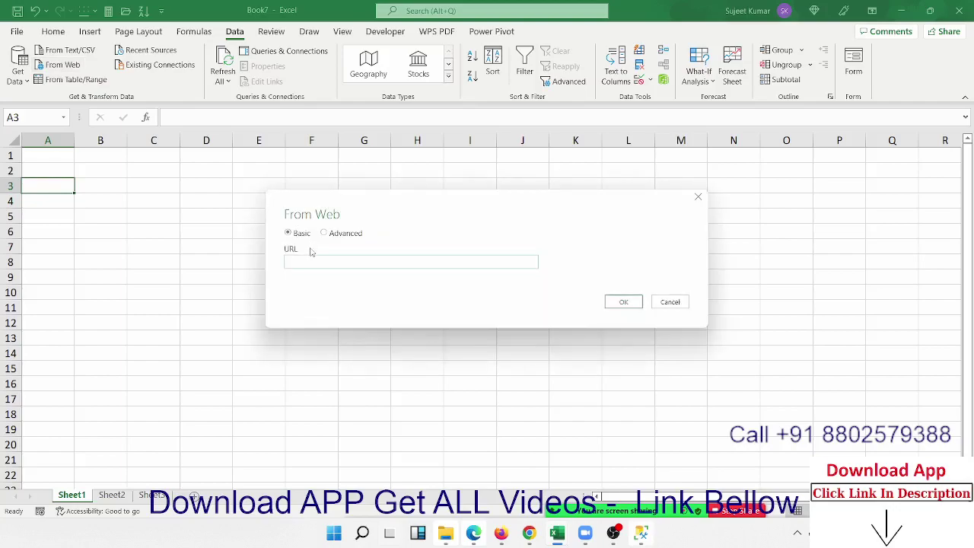
key(ctrl+v)
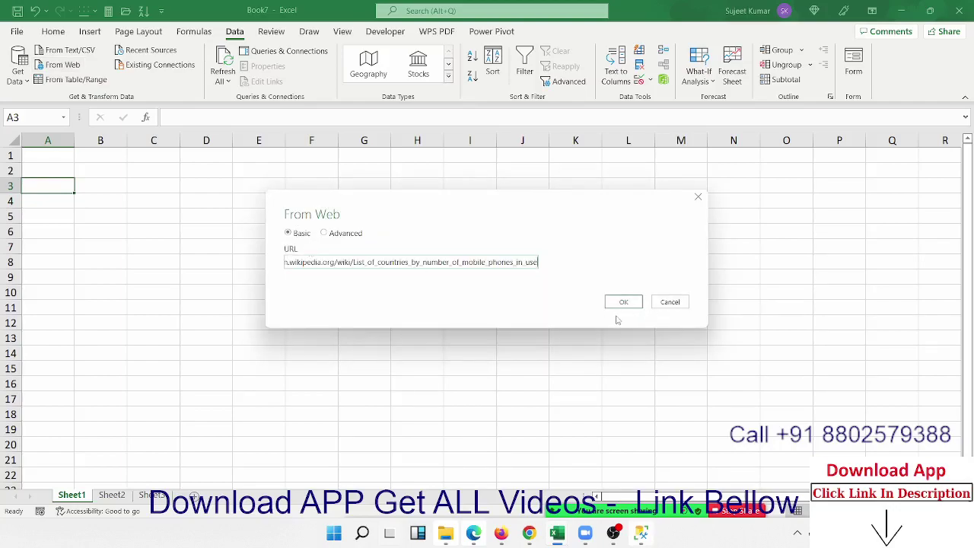
click(621, 304)
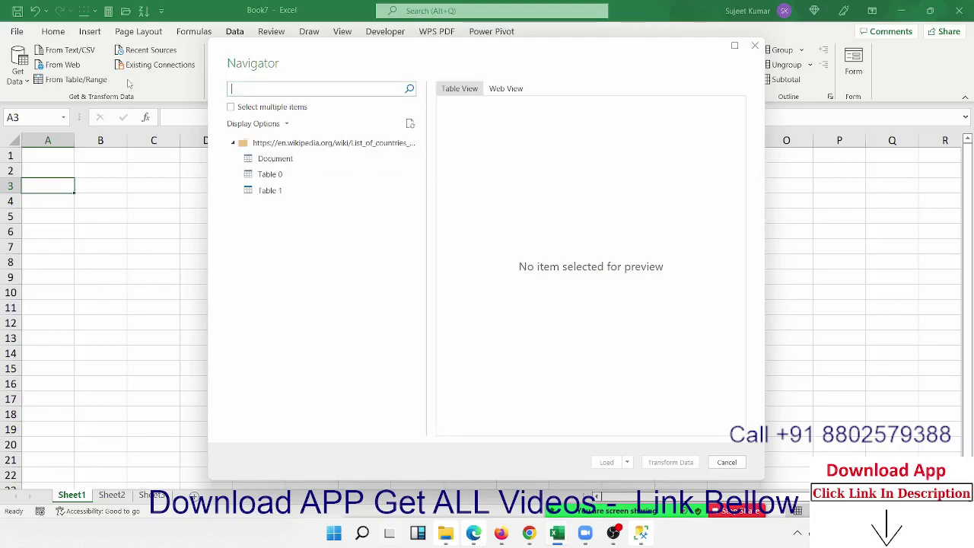
Step: Preview Table 0 in the Navigator and choose Load To… for it
click(268, 193)
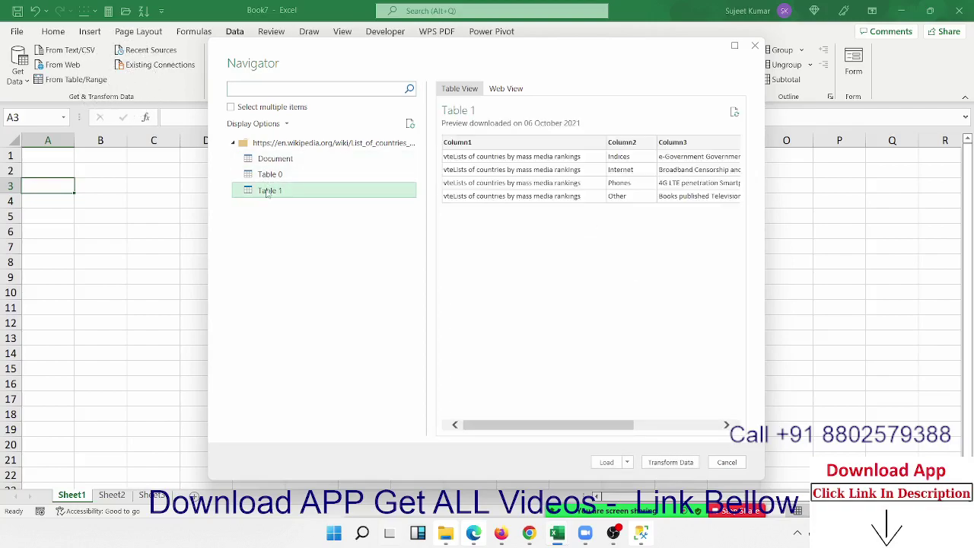
click(268, 175)
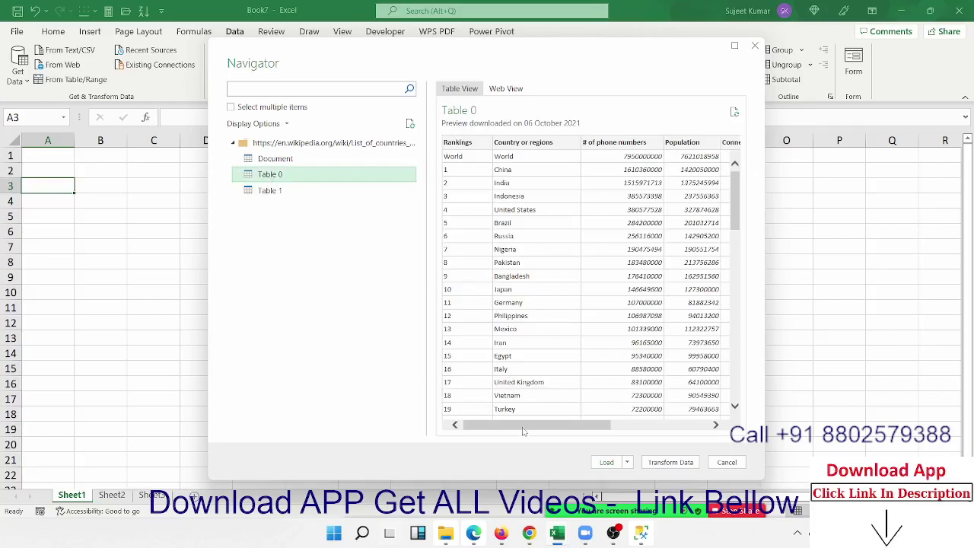
drag(523, 431, 485, 369)
mouse_move(562, 481)
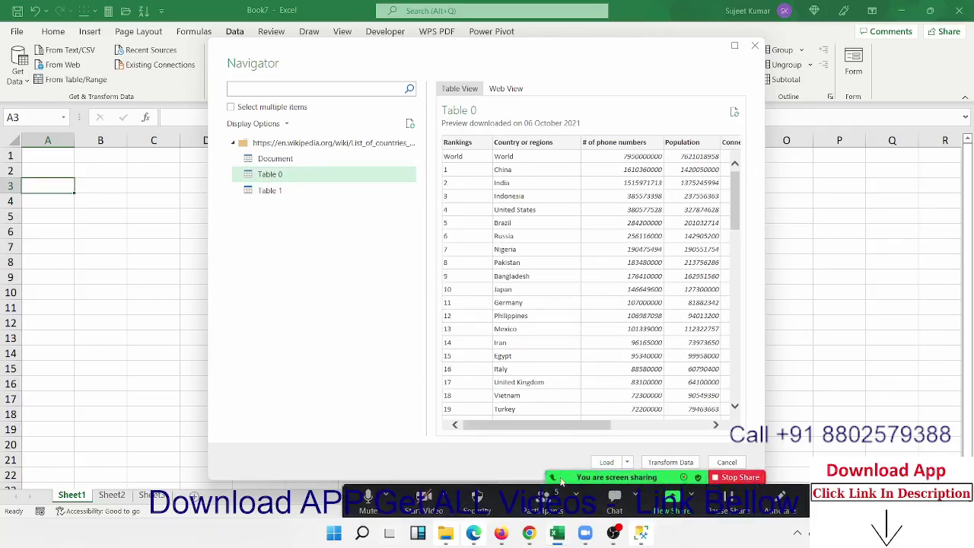
drag(562, 481, 562, 10)
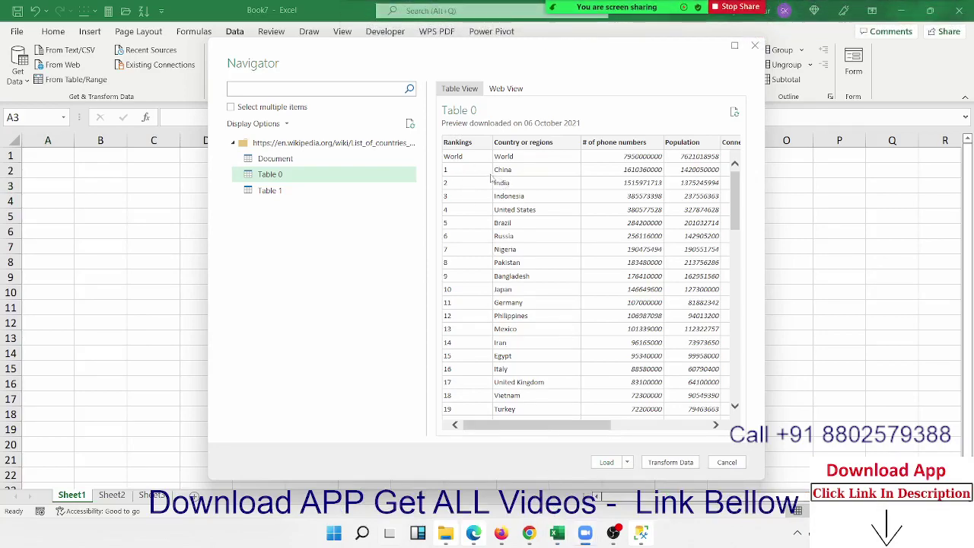
click(627, 463)
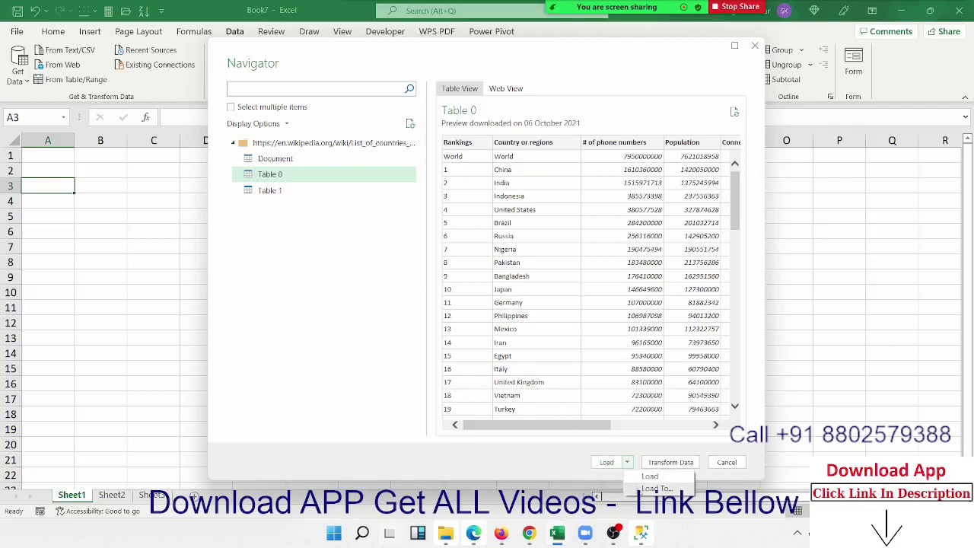
click(654, 488)
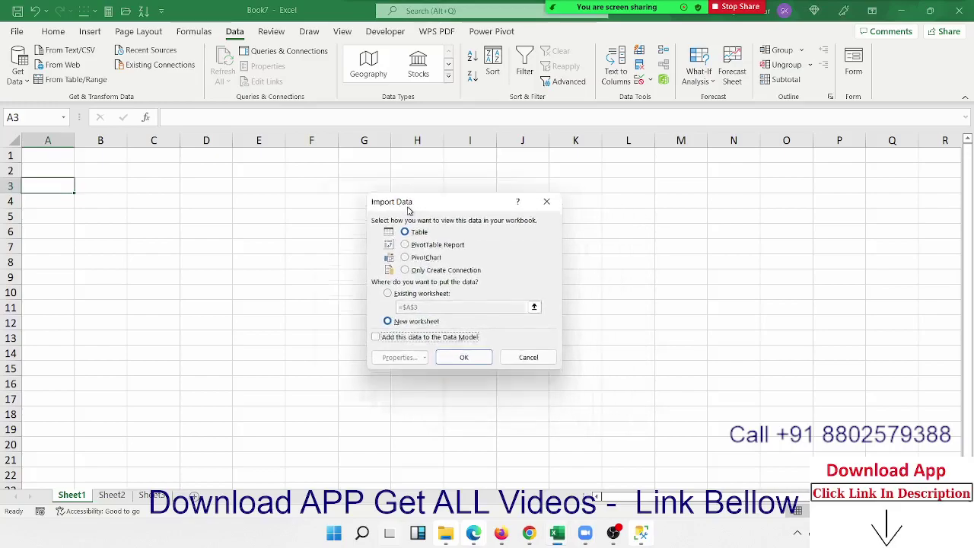
Step: Import Table 0 as a PivotTable Report on a new worksheet
drag(484, 234, 284, 173)
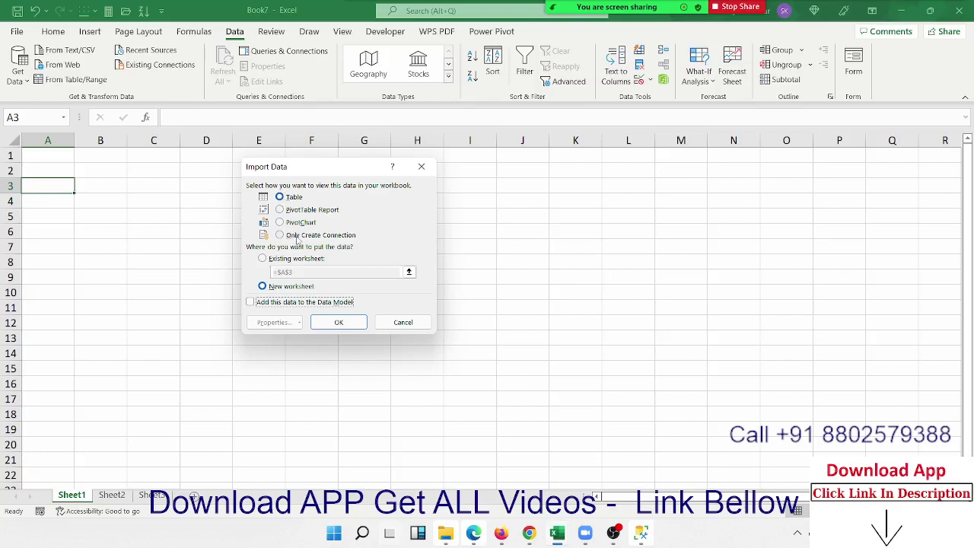
click(296, 212)
click(337, 322)
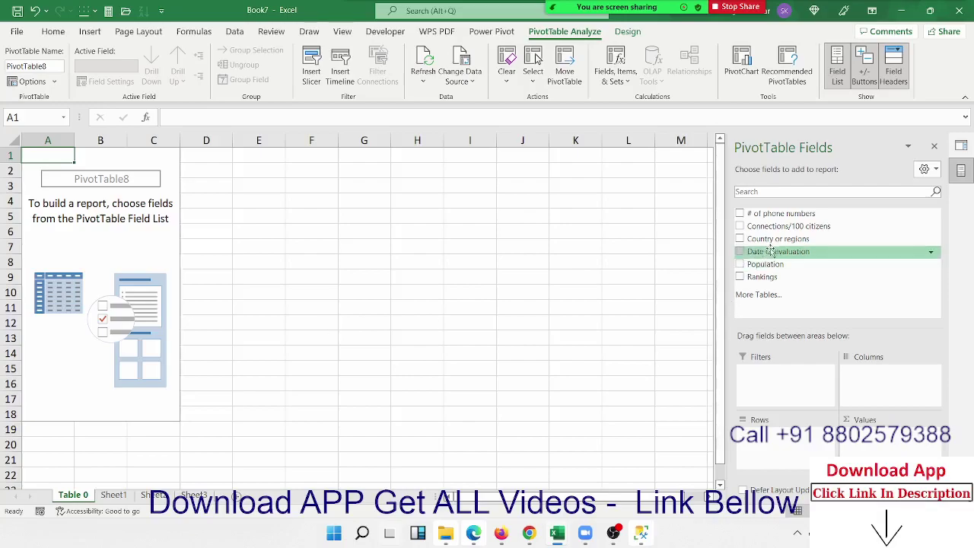
Step: Put Country or regions in rows and sum # of phone numbers instead of Population, then show Sheet1
drag(776, 242, 792, 455)
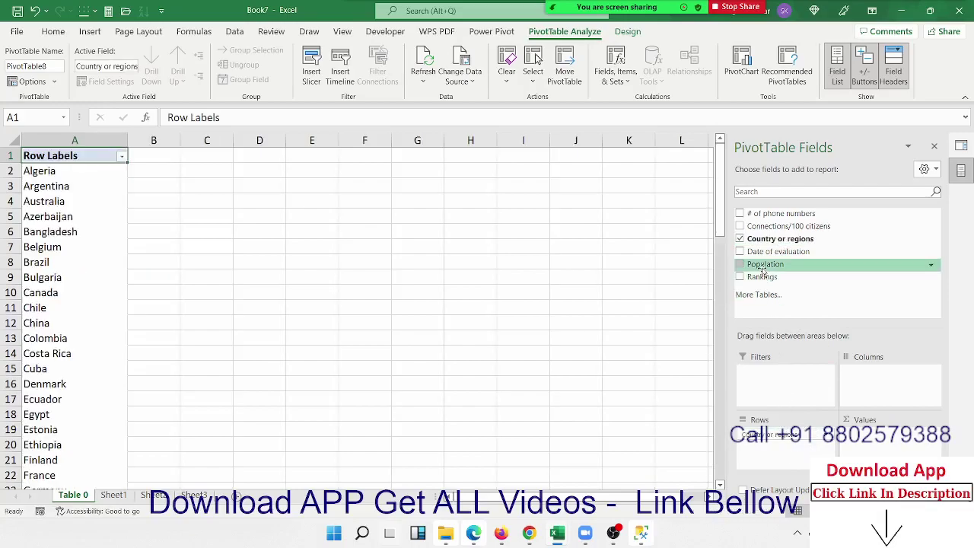
drag(876, 454, 876, 453)
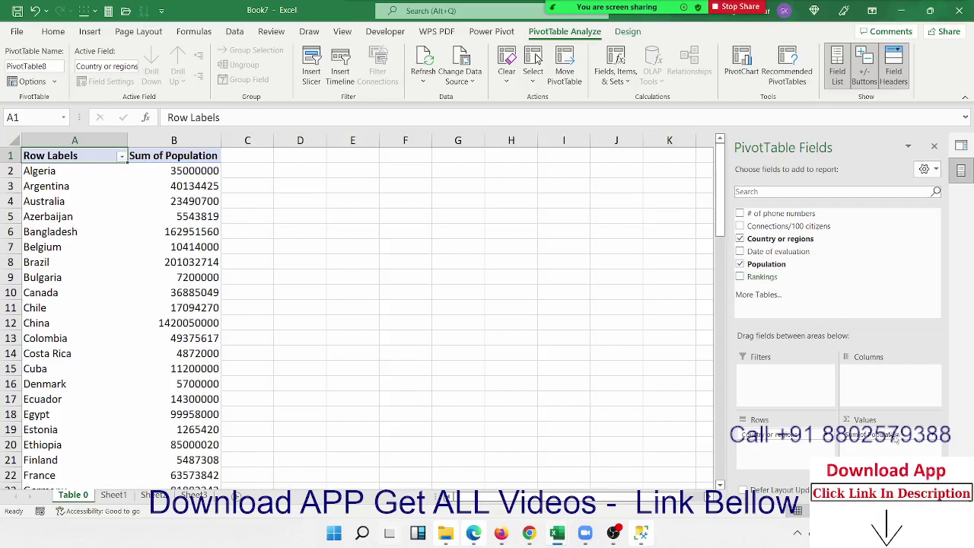
drag(892, 438, 875, 245)
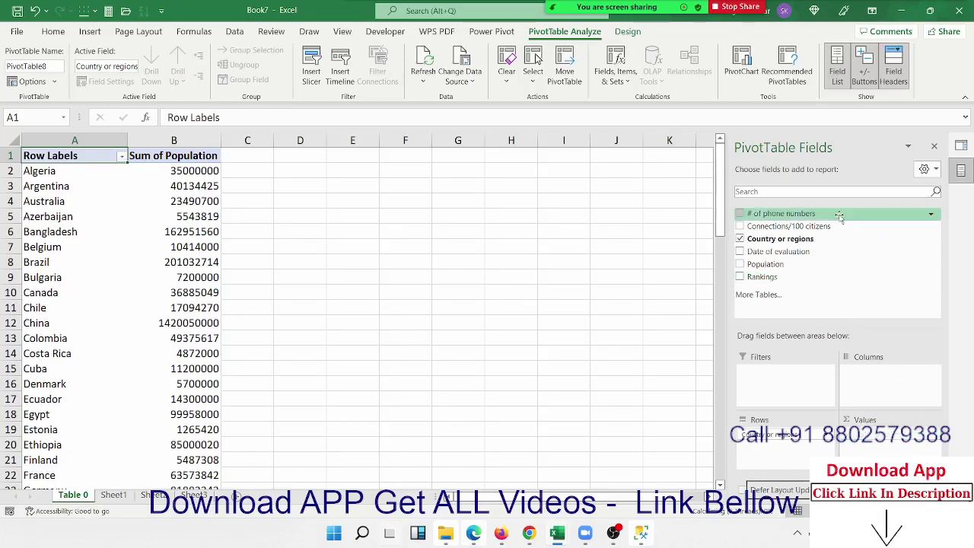
drag(780, 213, 906, 447)
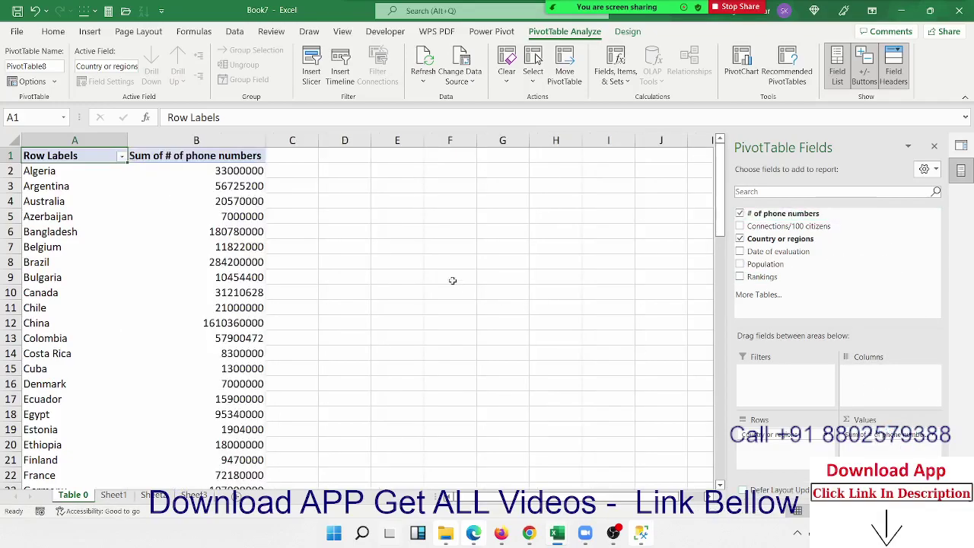
click(397, 277)
click(116, 503)
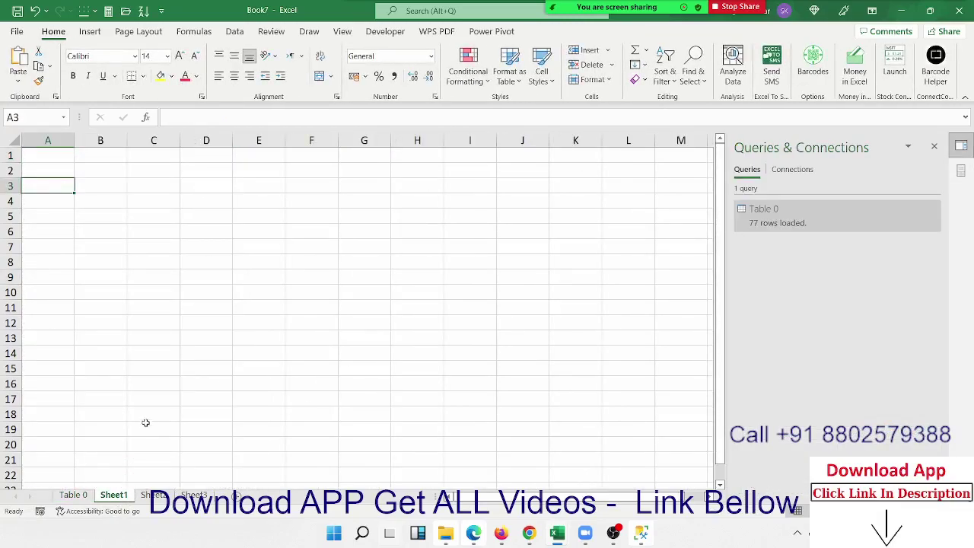
Step: Close the Queries & Connections pane and try Data > From Table/Range
click(930, 149)
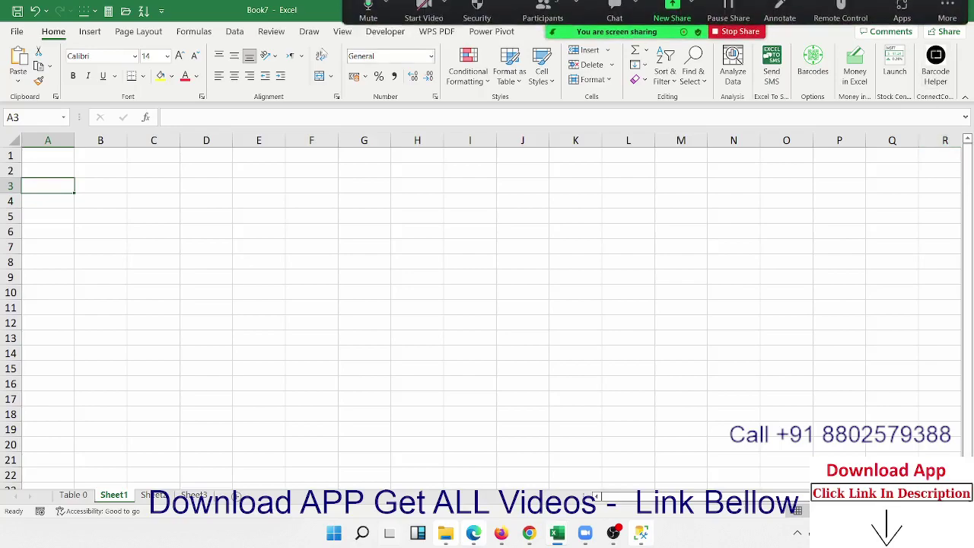
click(236, 34)
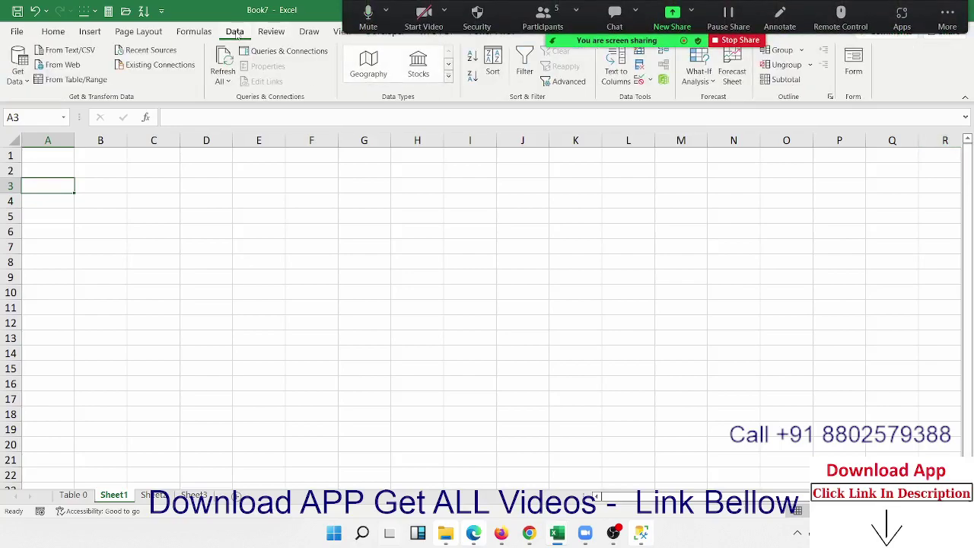
click(81, 82)
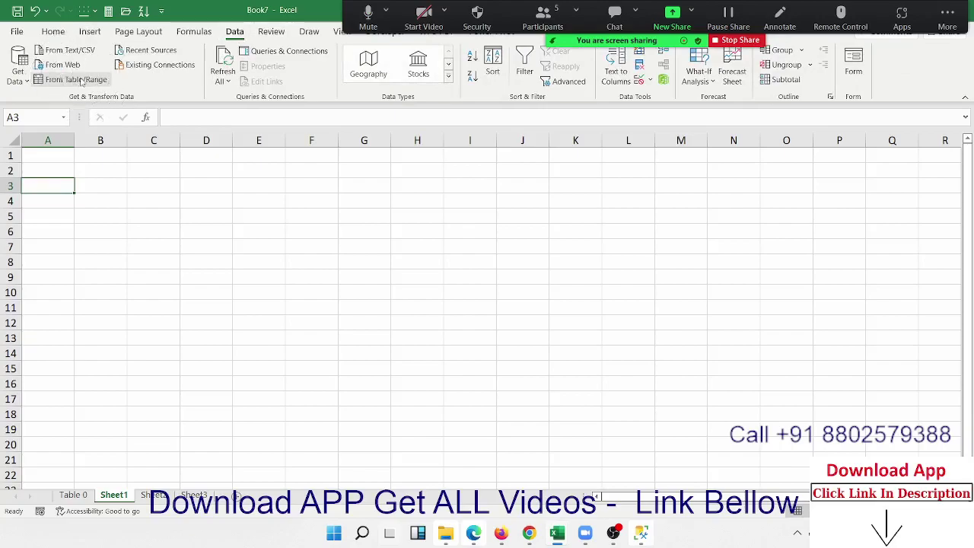
click(53, 31)
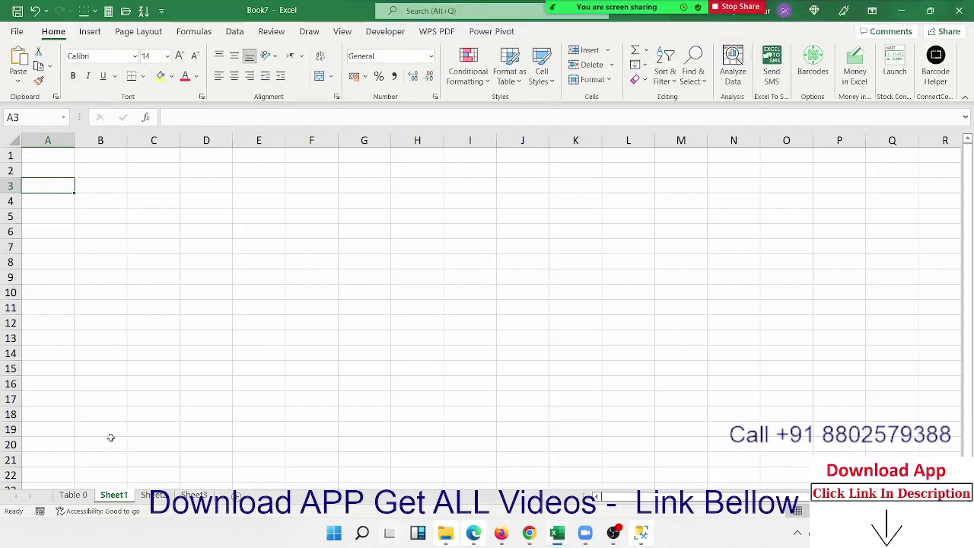
Step: Return to the Table 0 sheet and close Book7 with Don't Save
click(90, 495)
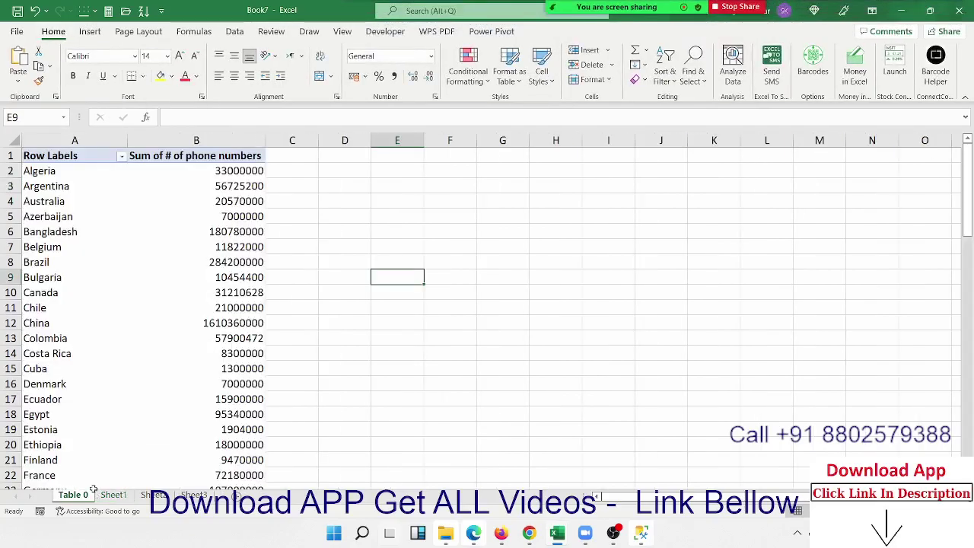
click(965, 10)
click(539, 331)
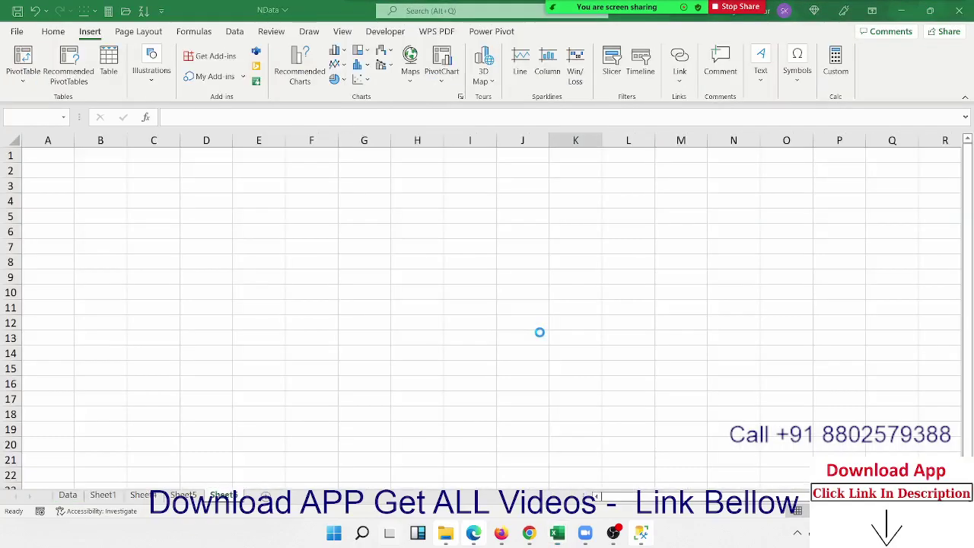
Step: Delete all the extra sheet tabs so only the Data sheet remains
click(68, 496)
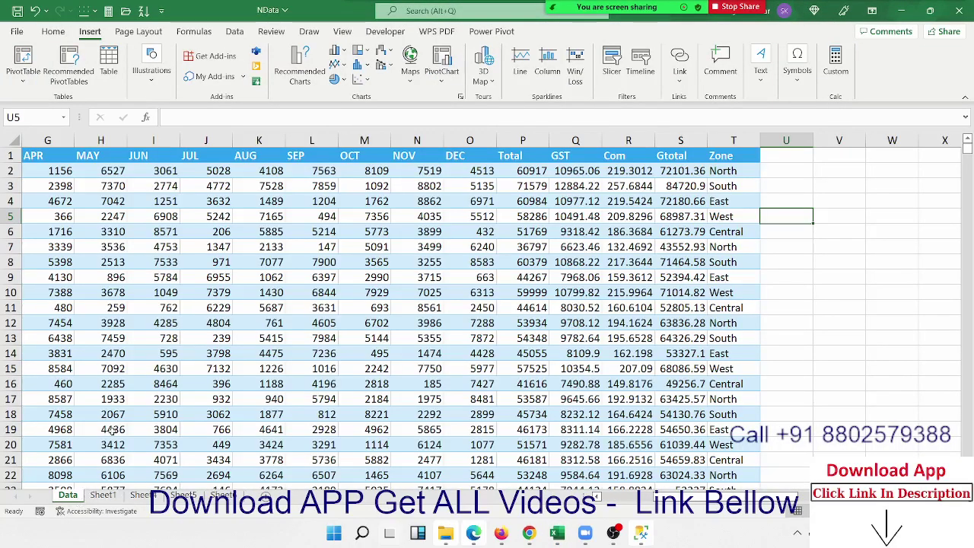
click(90, 511)
click(103, 495)
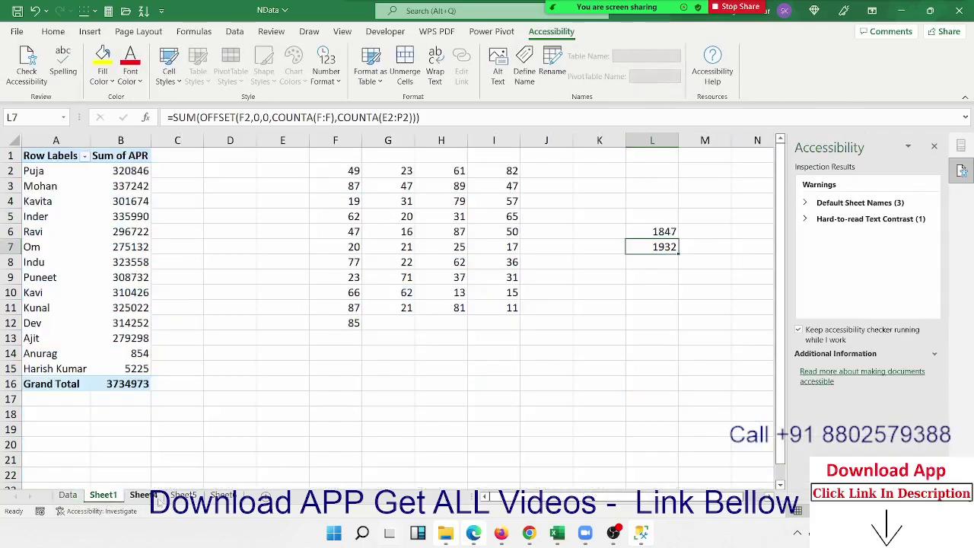
shift+click(220, 496)
right_click(215, 496)
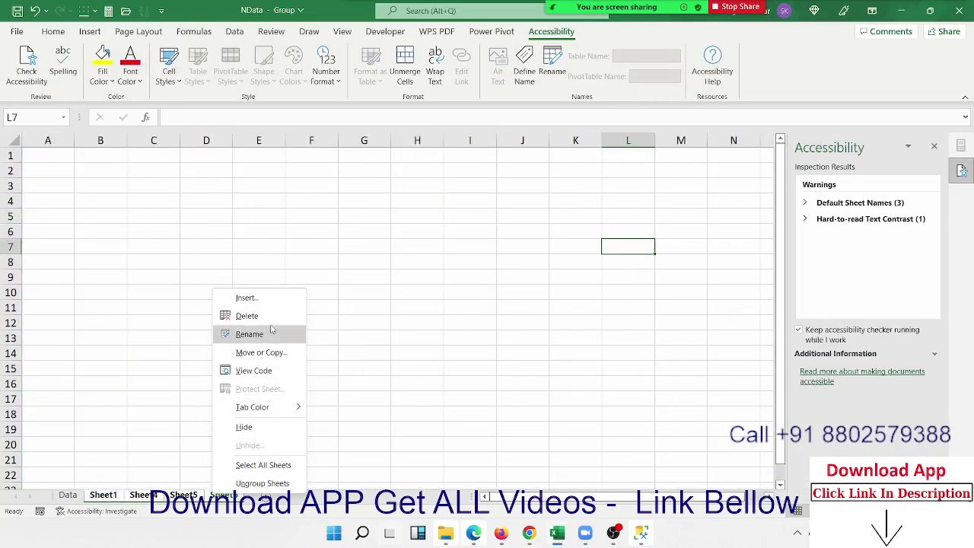
click(248, 315)
click(466, 300)
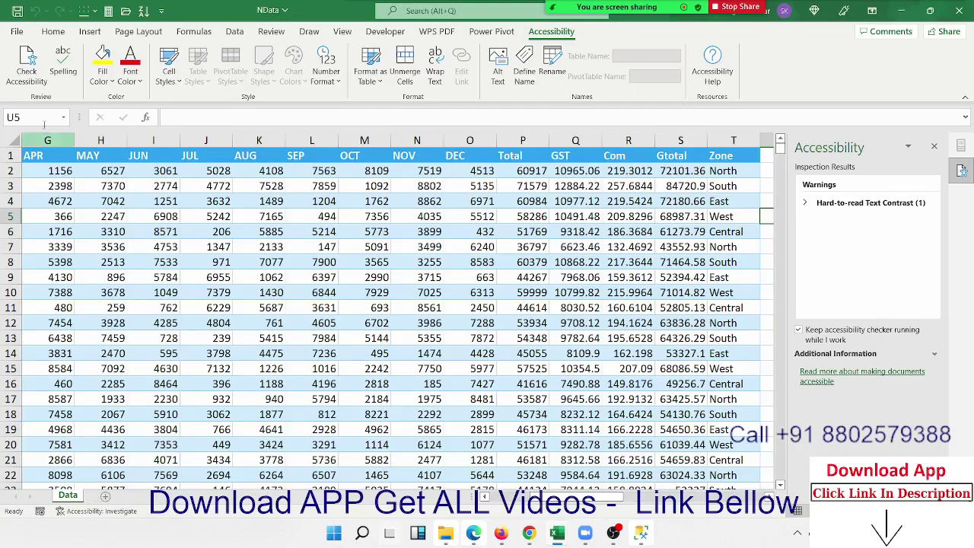
Step: Undo a stray paste into G3 and start a PivotTable from the Data table range
click(47, 185)
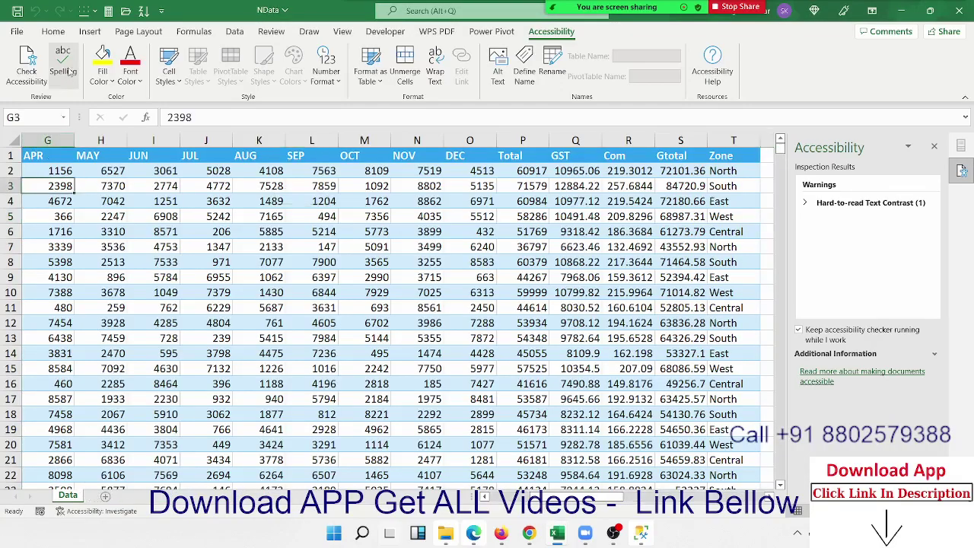
click(54, 31)
click(19, 60)
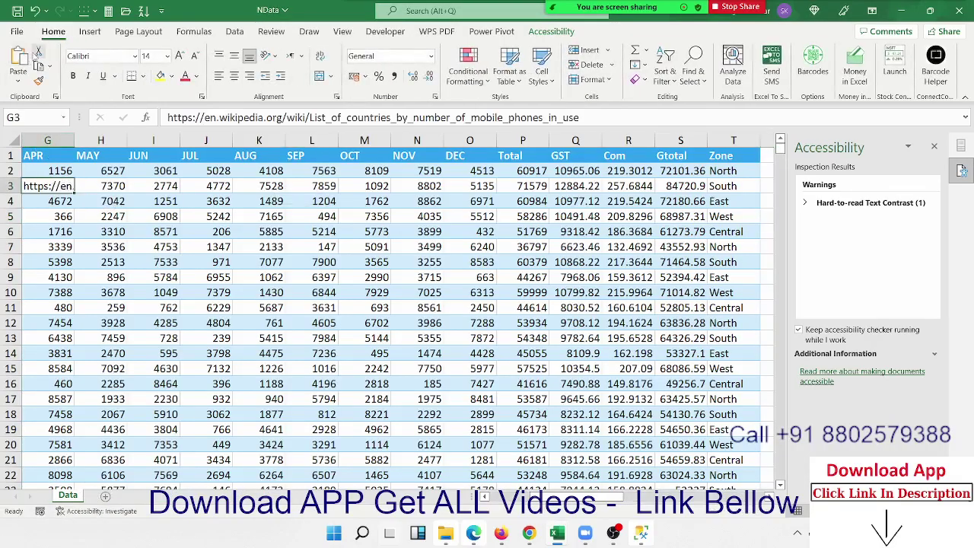
key(ctrl+z)
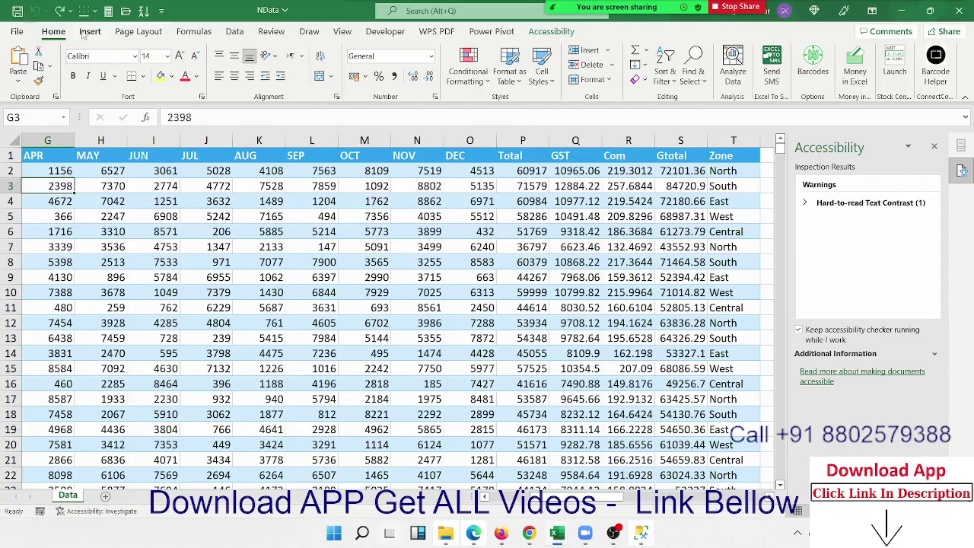
click(90, 31)
click(22, 61)
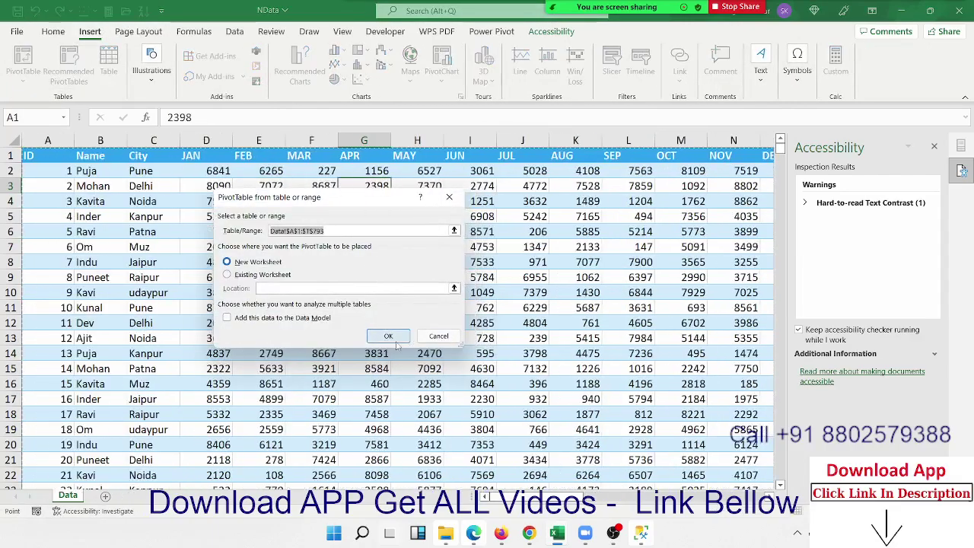
Step: On a new sheet, pivot Sum of Gtotal with Name rows, Zone columns and a City filter
click(391, 337)
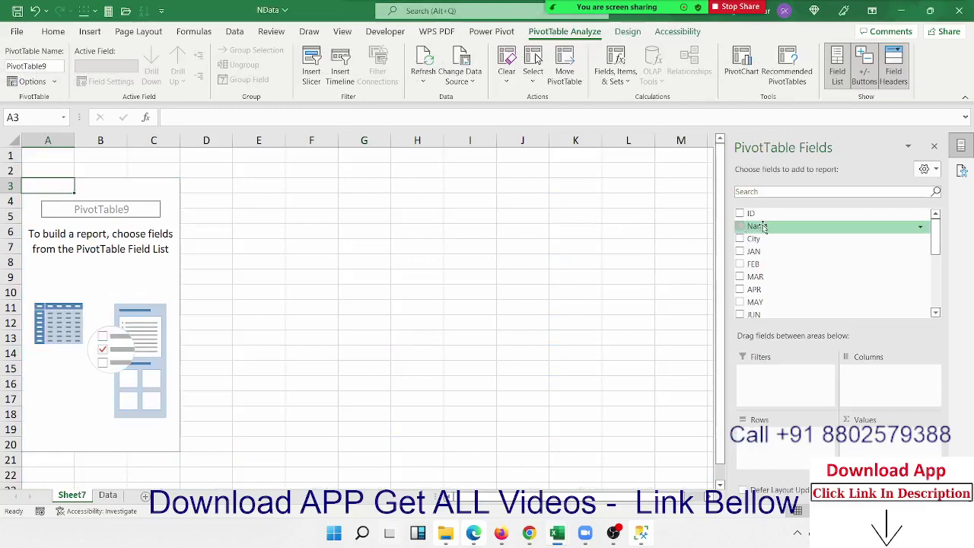
drag(763, 226, 780, 433)
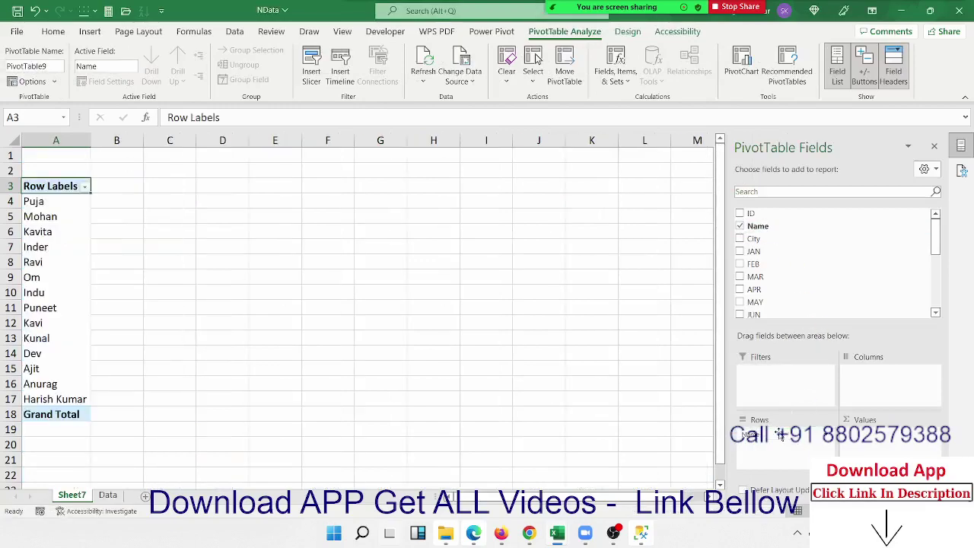
scroll(784, 270, down, 5)
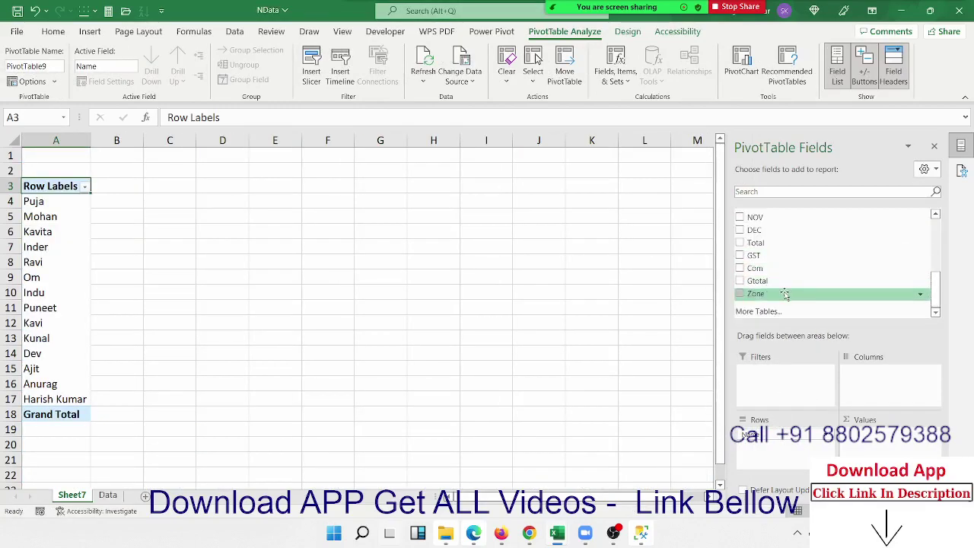
drag(784, 295, 860, 373)
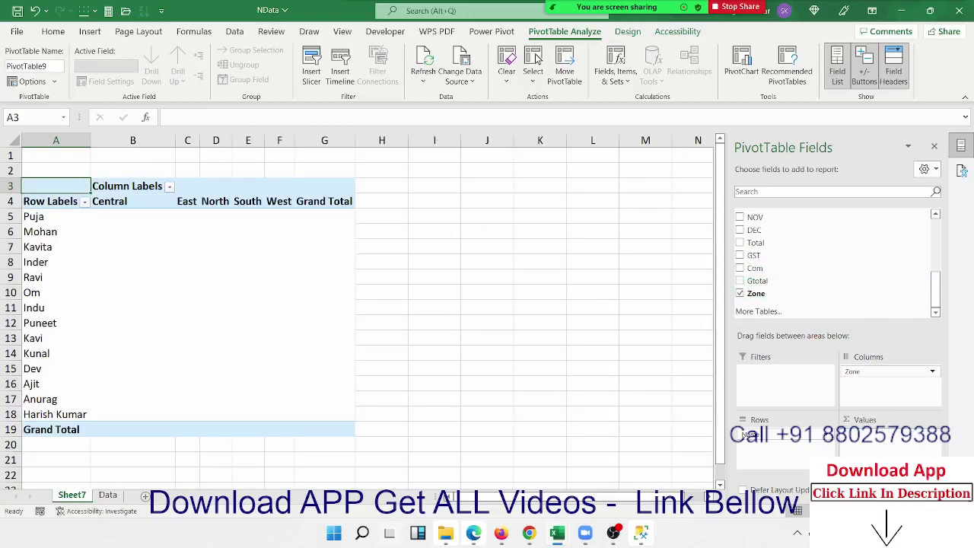
click(740, 281)
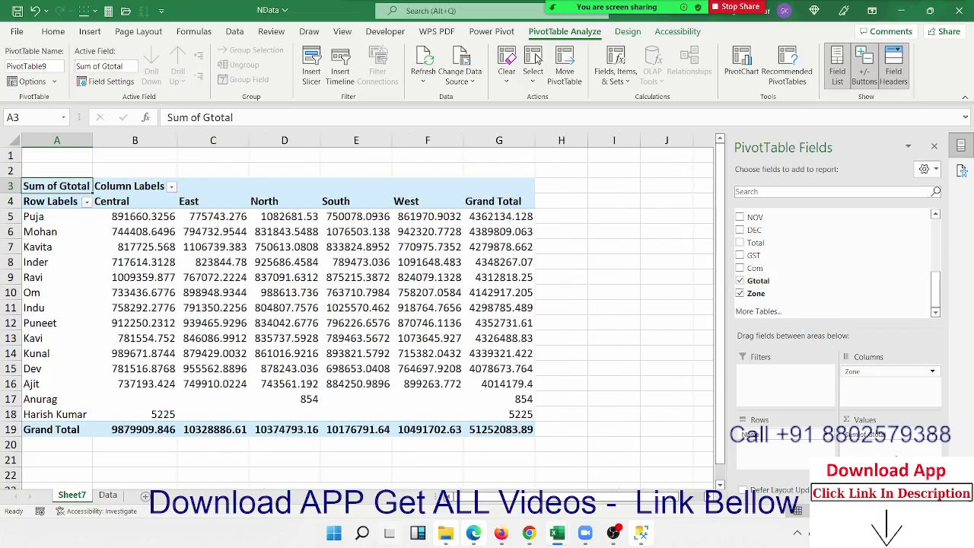
scroll(772, 258, up, 5)
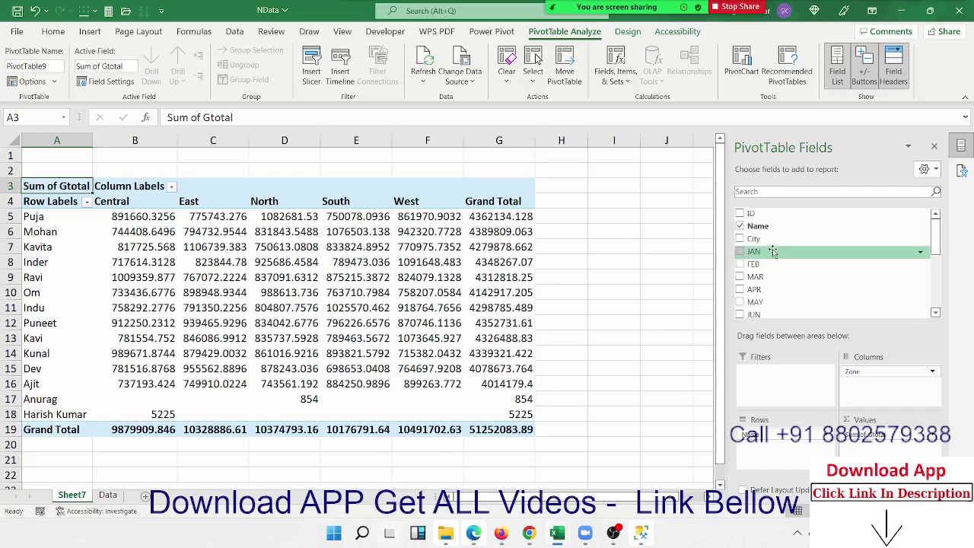
mouse_move(769, 238)
mouse_down()
mouse_move(815, 379)
mouse_move(795, 381)
mouse_up()
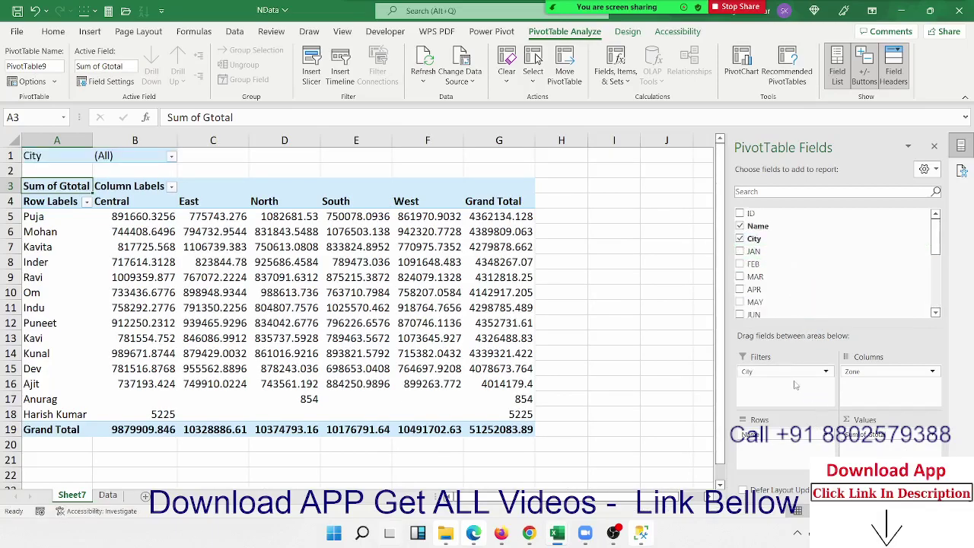
click(171, 156)
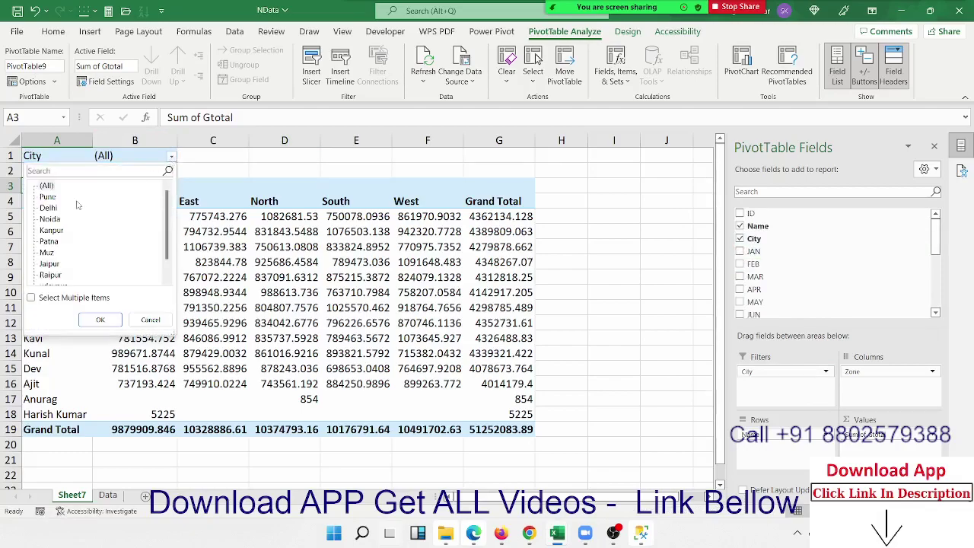
Step: Briefly filter the pivot to Pune, then set the City filter back to (All)
click(100, 319)
click(167, 160)
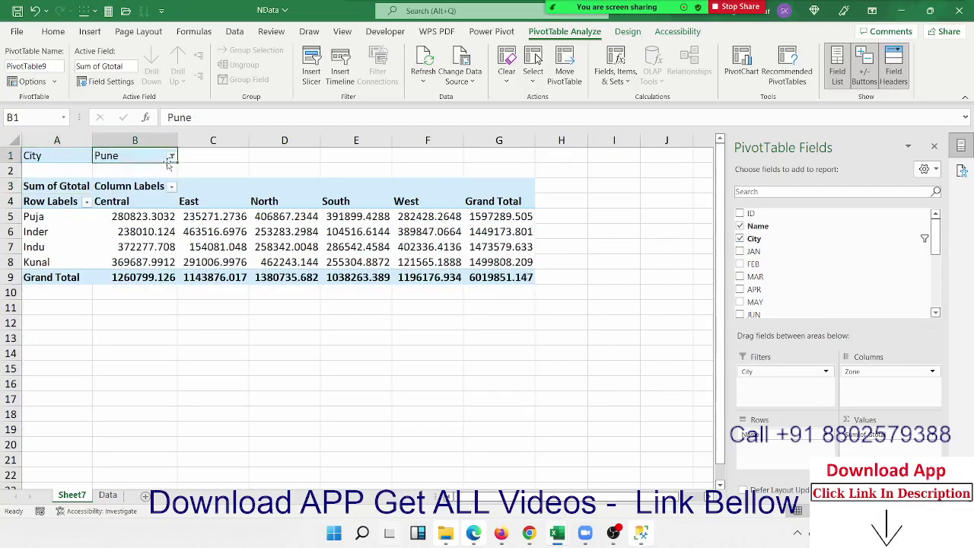
click(171, 156)
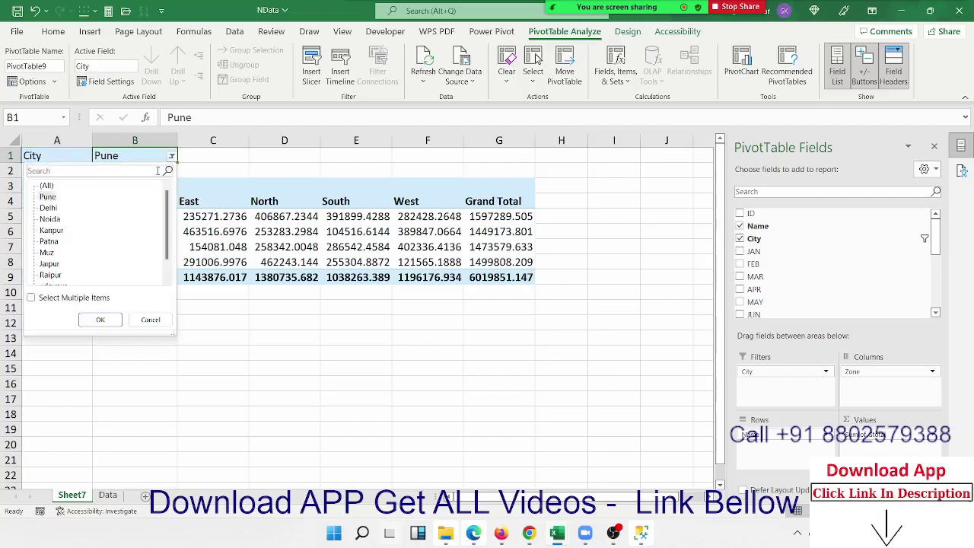
click(57, 187)
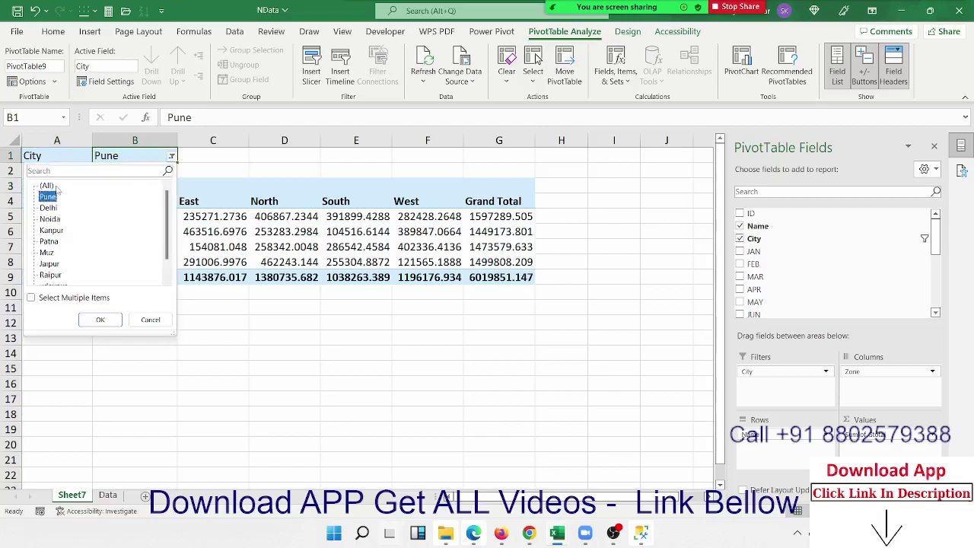
click(100, 318)
click(312, 292)
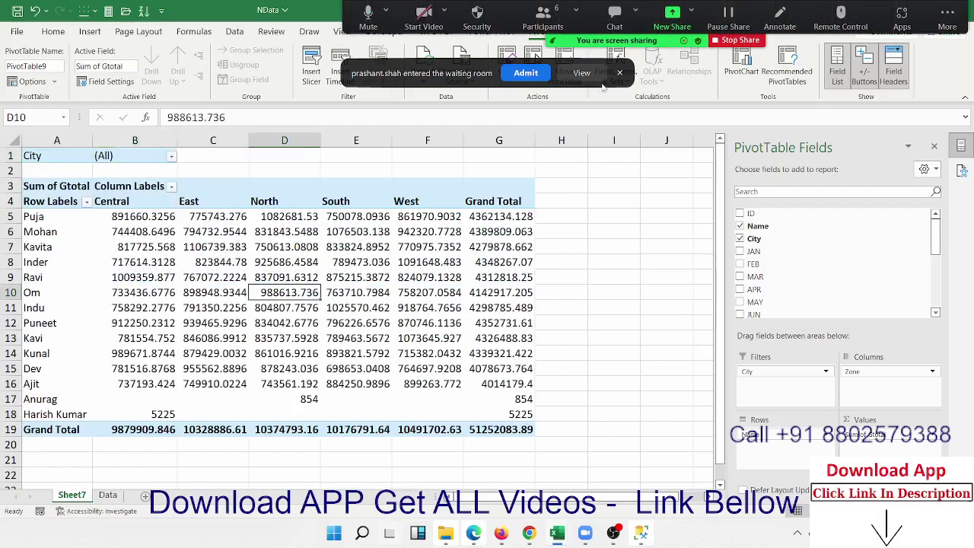
Step: Check the Zoom waiting room, then open the PivotTable Analyze Options list
click(582, 72)
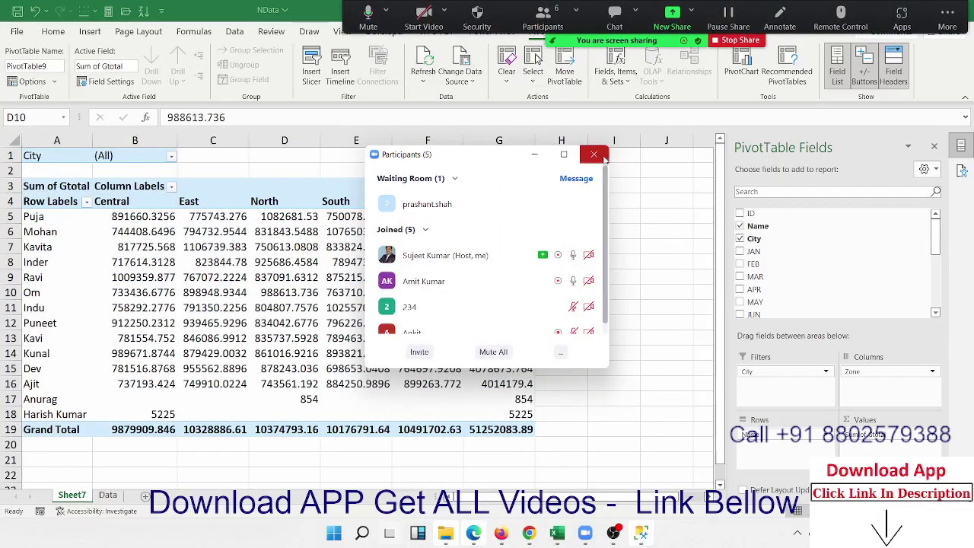
click(603, 158)
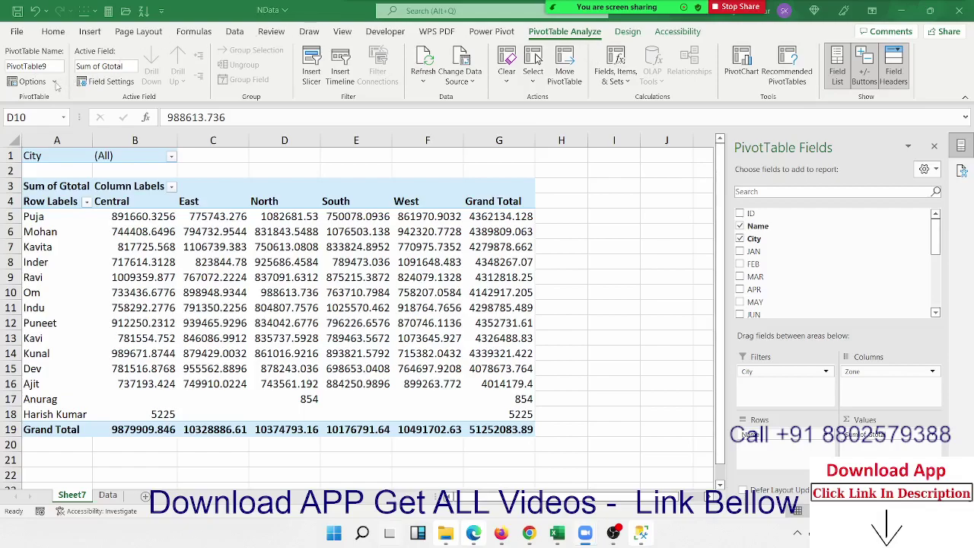
click(537, 59)
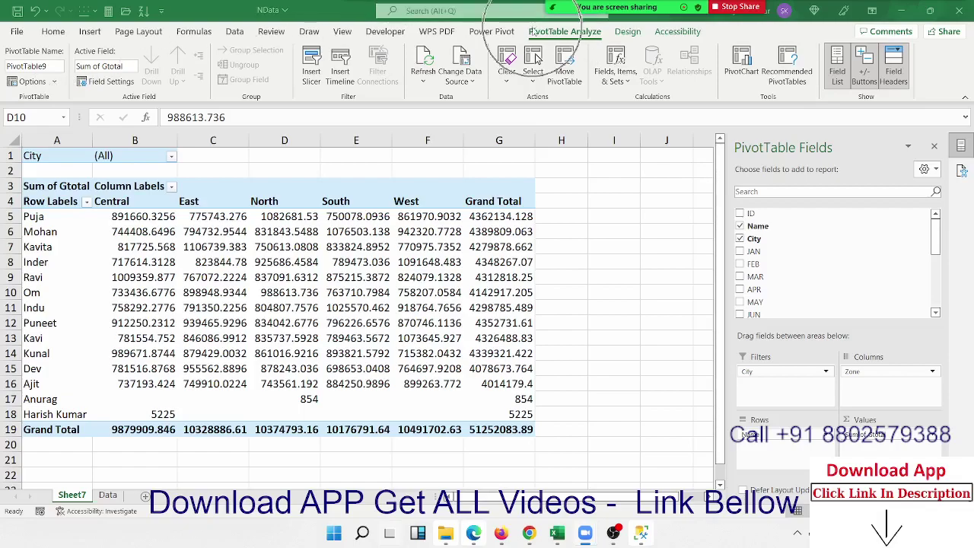
click(54, 83)
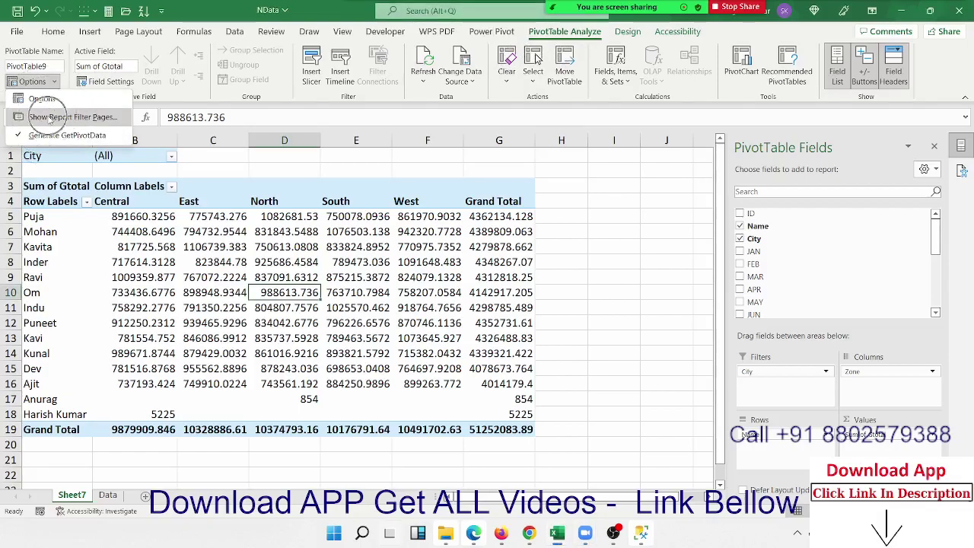
Step: Run Show Report Filter Pages on City to create one pivot sheet per city
click(50, 118)
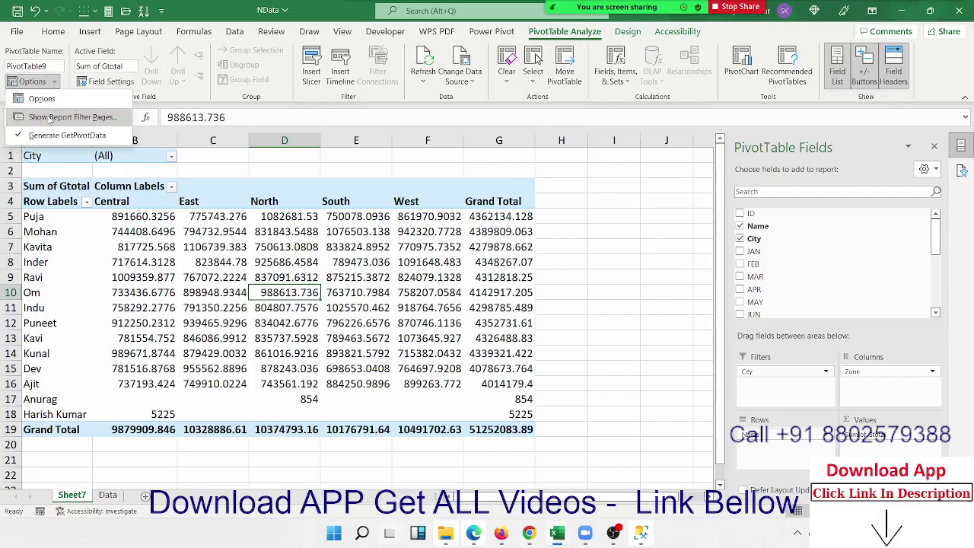
click(50, 118)
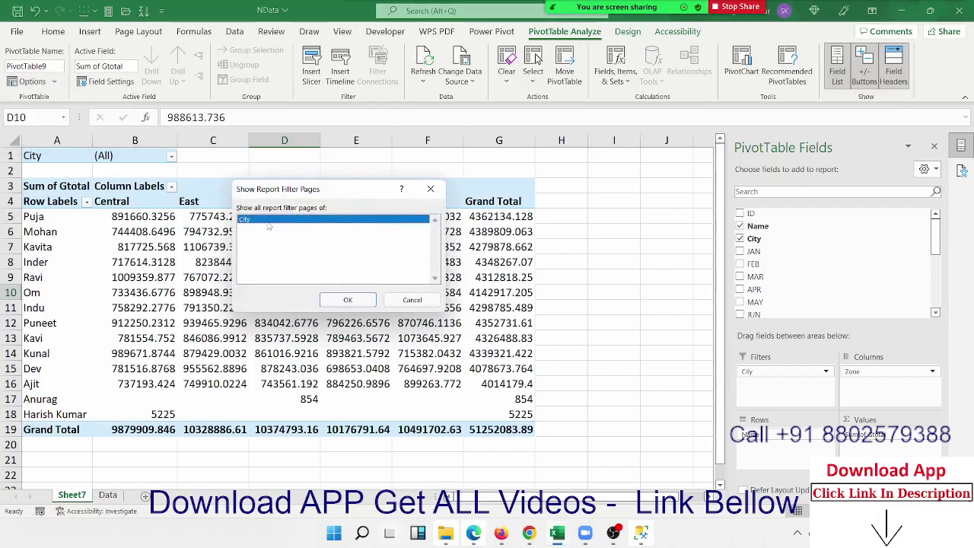
click(348, 301)
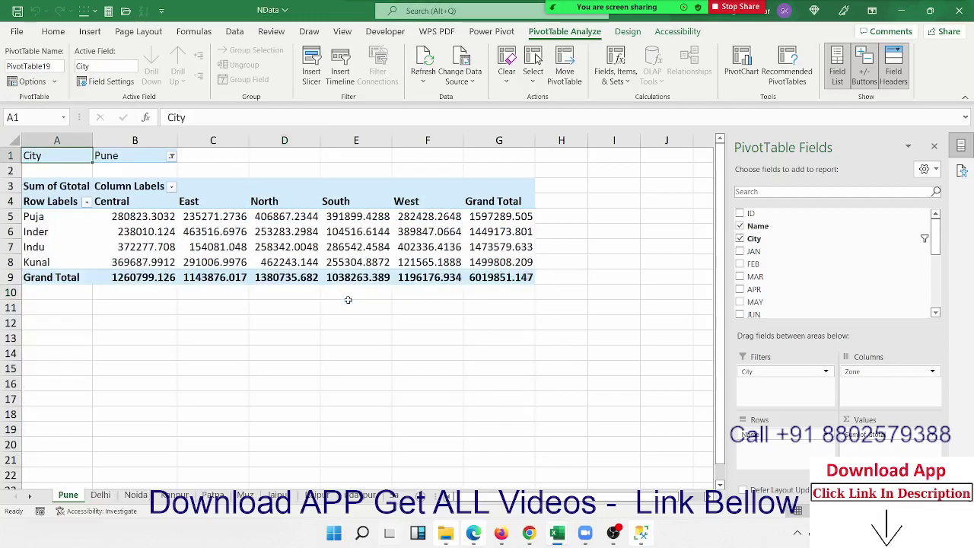
Step: Review the Delhi, Noida, Kanpur, Patna, Muz, Jaipur, Raipur and Samt sheets, ending on Jaipur
click(101, 494)
click(136, 495)
click(174, 495)
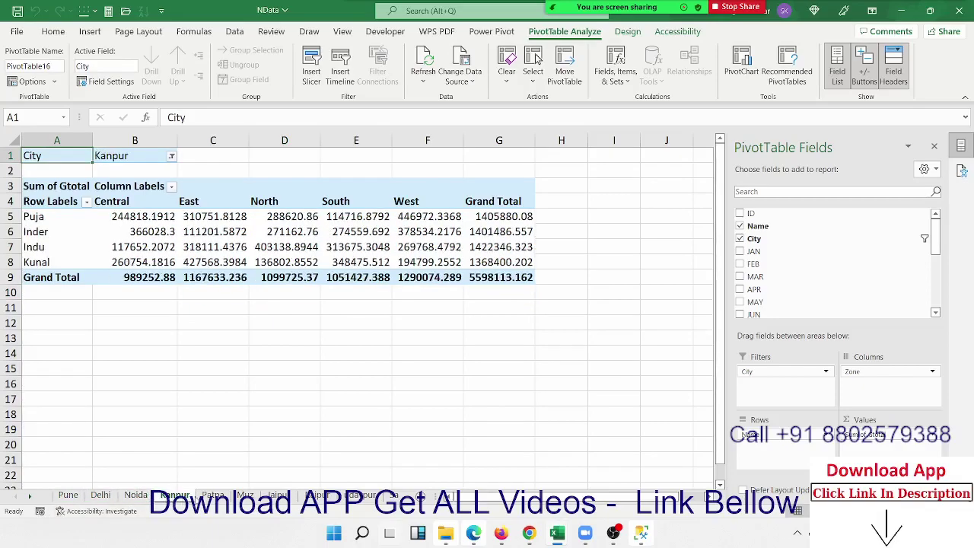
click(217, 495)
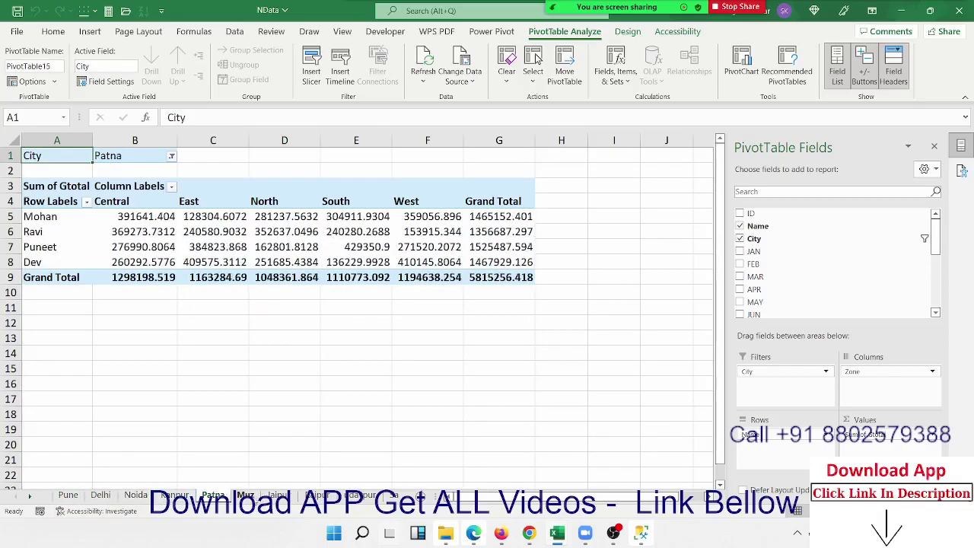
click(248, 495)
click(279, 495)
click(316, 496)
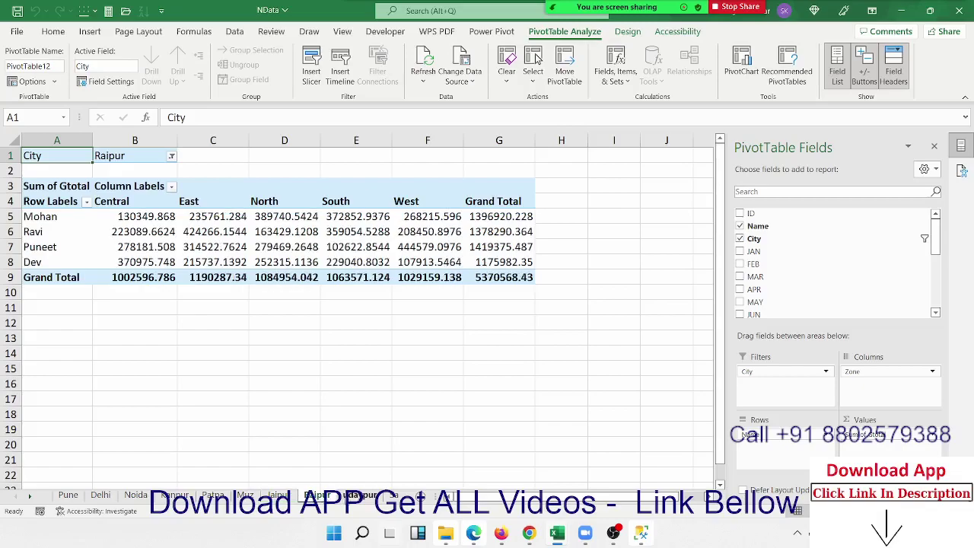
click(359, 495)
click(395, 496)
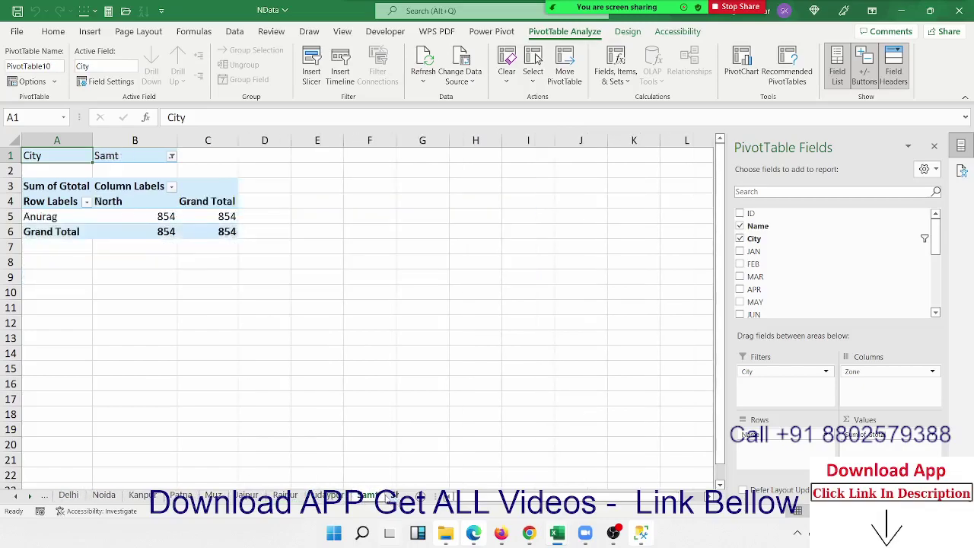
key(ctrl+Page_Down)
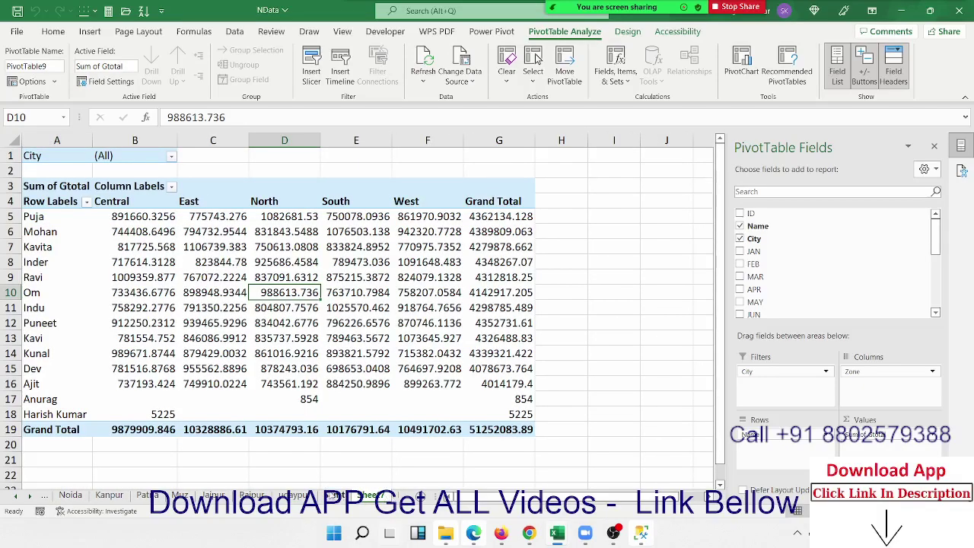
key(ctrl+Page_Up)
key(ctrl+Page_Up)
key(ctrl+Page_Up)
key(ctrl+Page_Up)
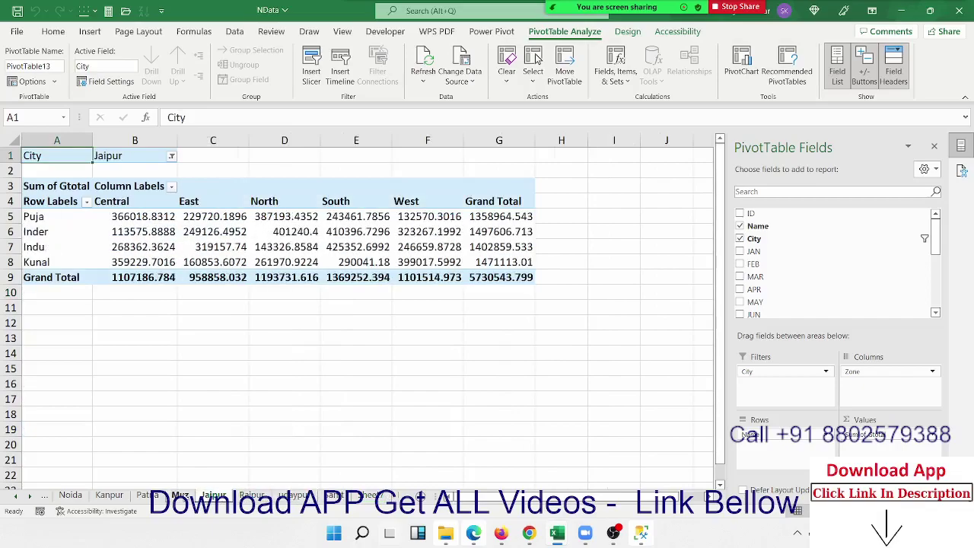
key(ctrl+Page_Up)
key(ctrl+Page_Up)
key(ctrl+Page_Up)
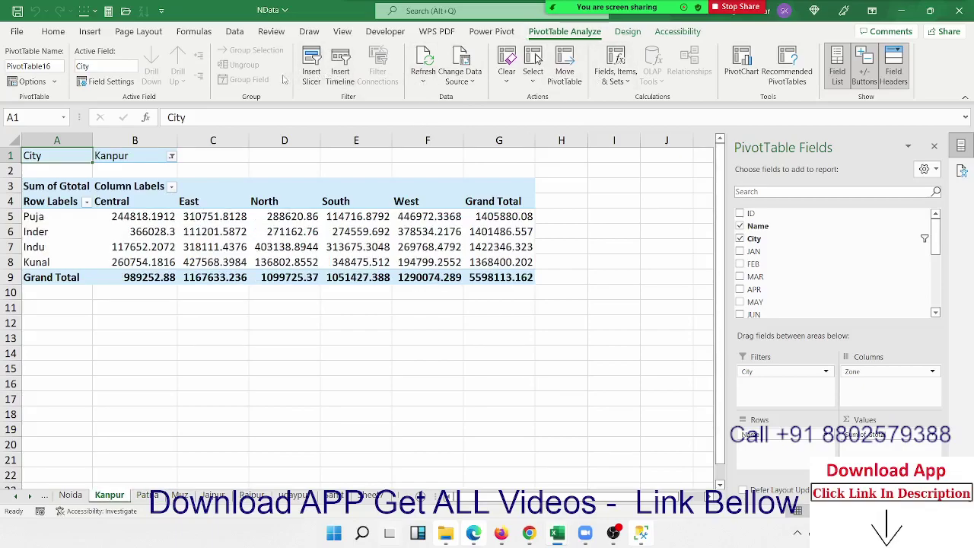
Step: Inspect a South-zone total on the Kanpur sheet, then close NData with Don't Save
click(628, 31)
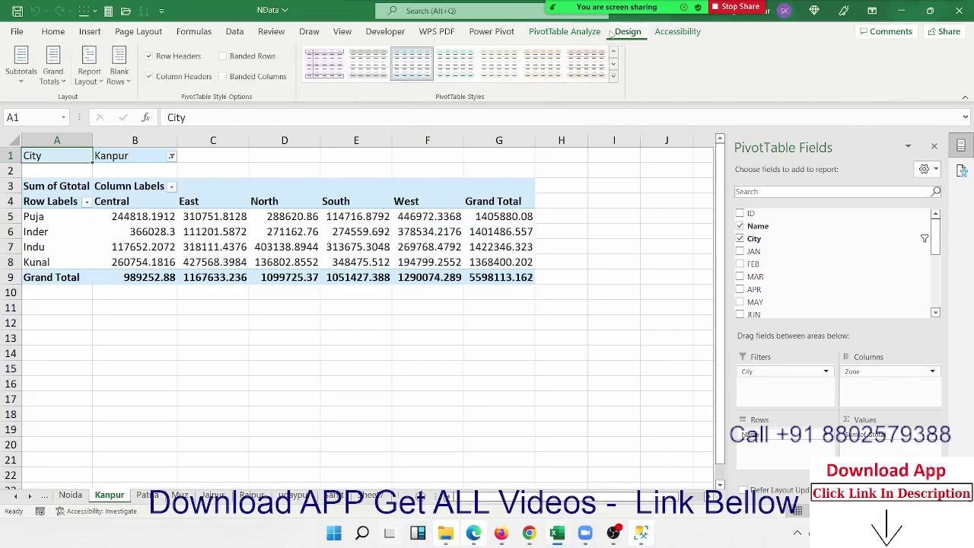
click(369, 220)
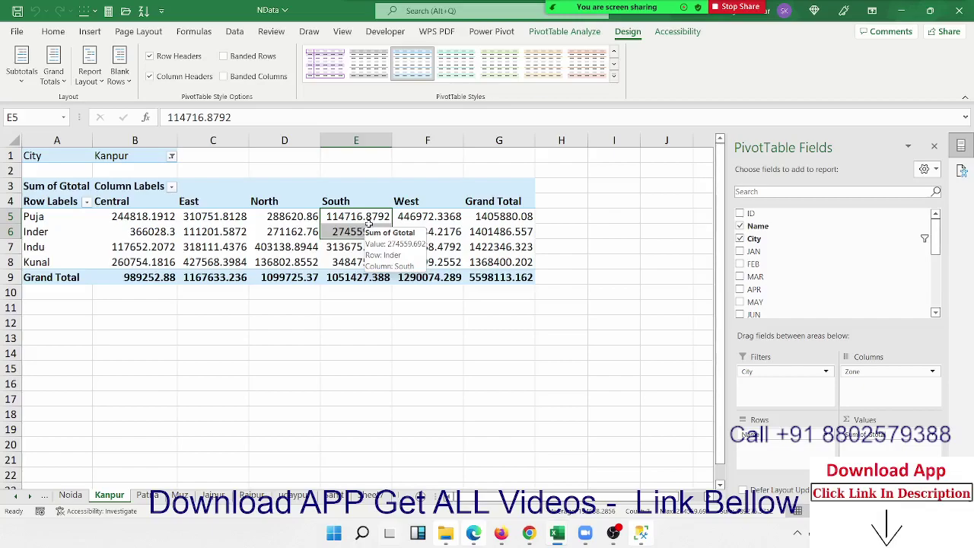
mouse_move(477, 6)
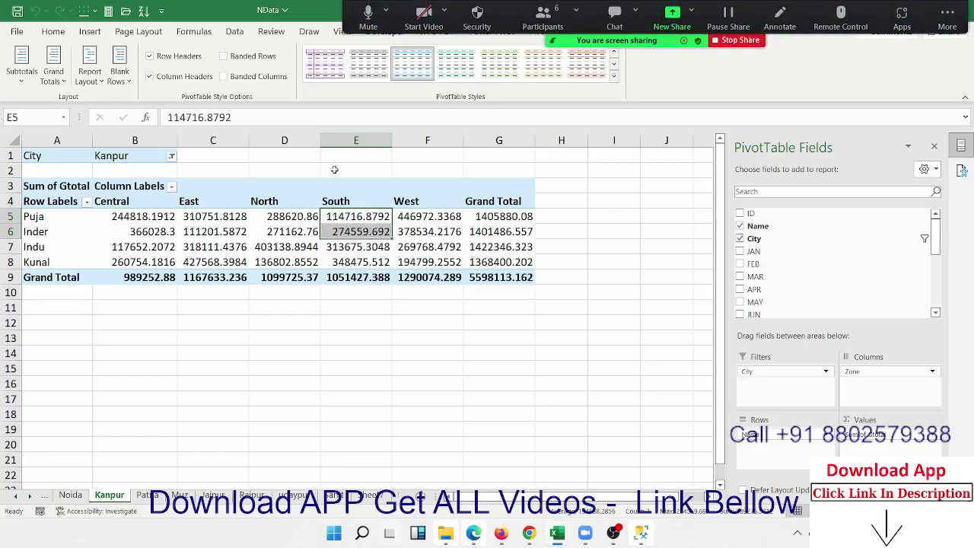
click(370, 334)
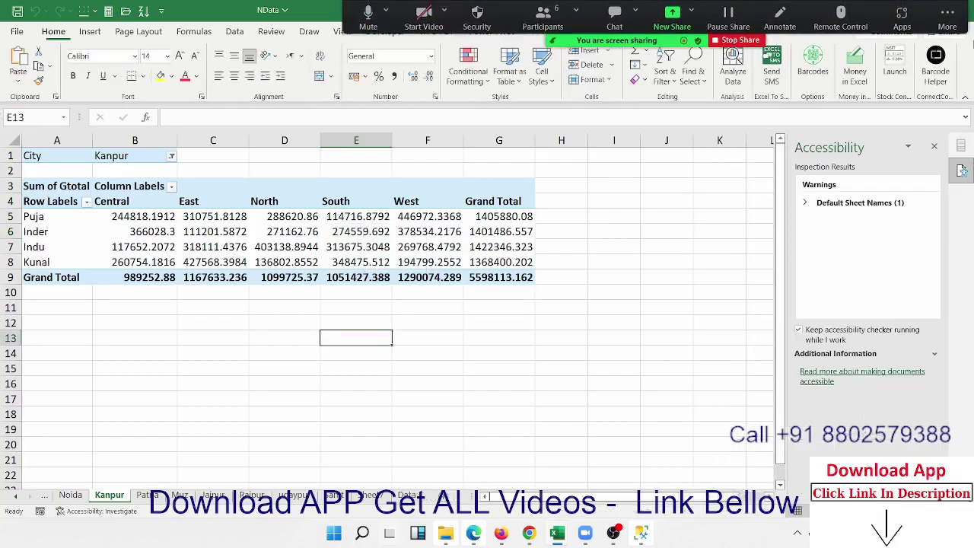
click(583, 289)
click(958, 11)
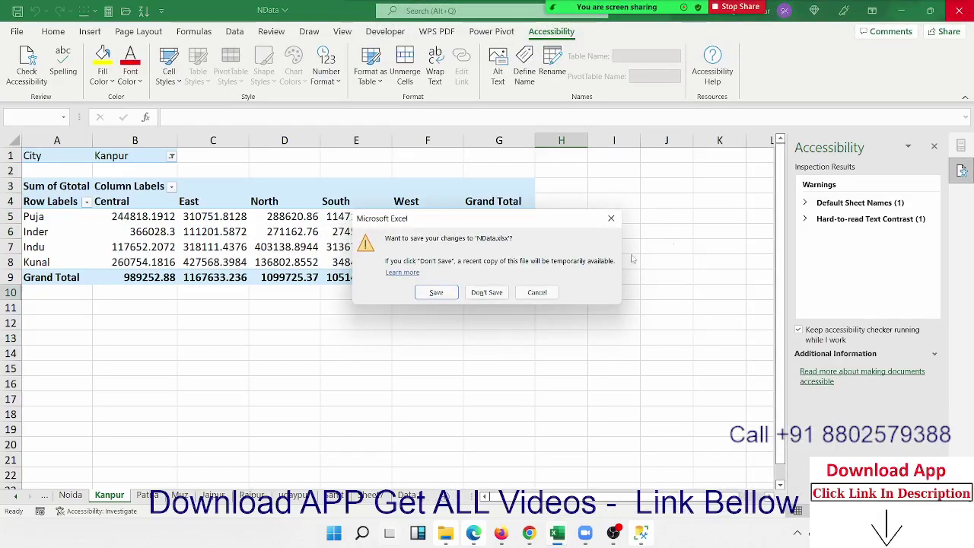
click(499, 297)
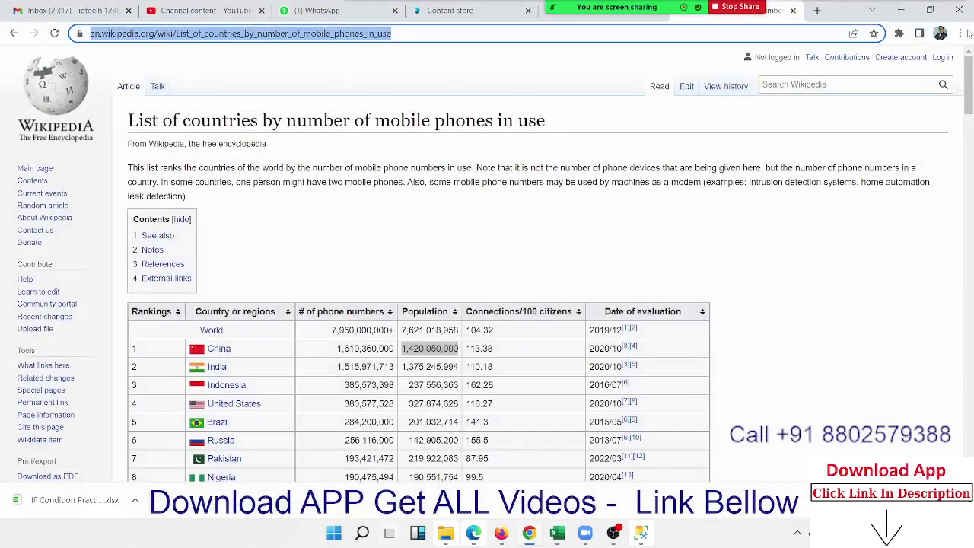
Step: Close the Wikipedia mobile-phones tab, then minimise Chrome and SQL Server Management Studio
click(792, 10)
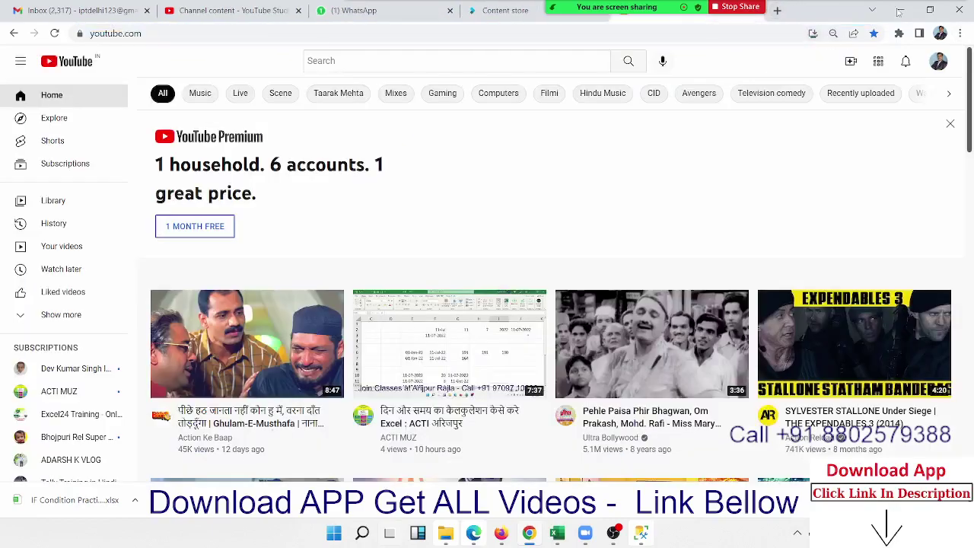
click(913, 6)
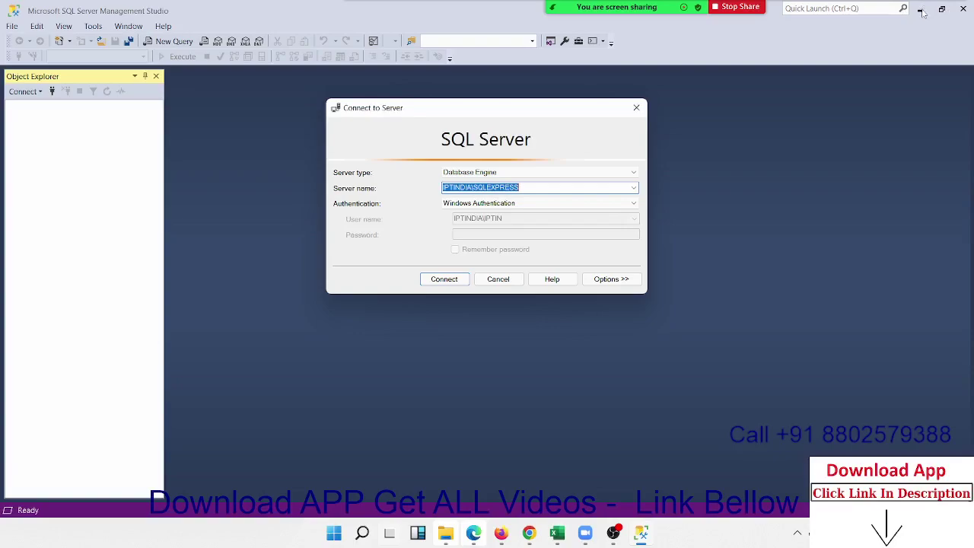
click(921, 9)
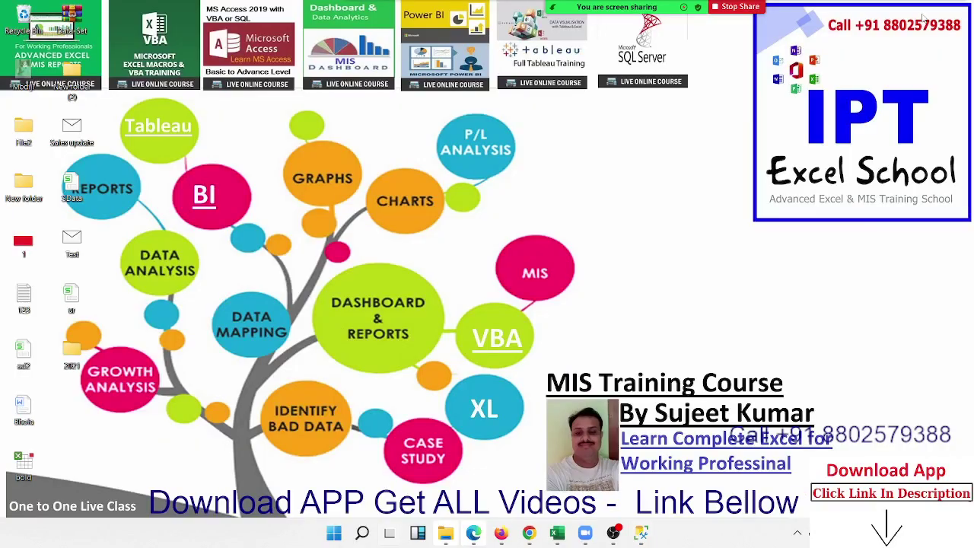